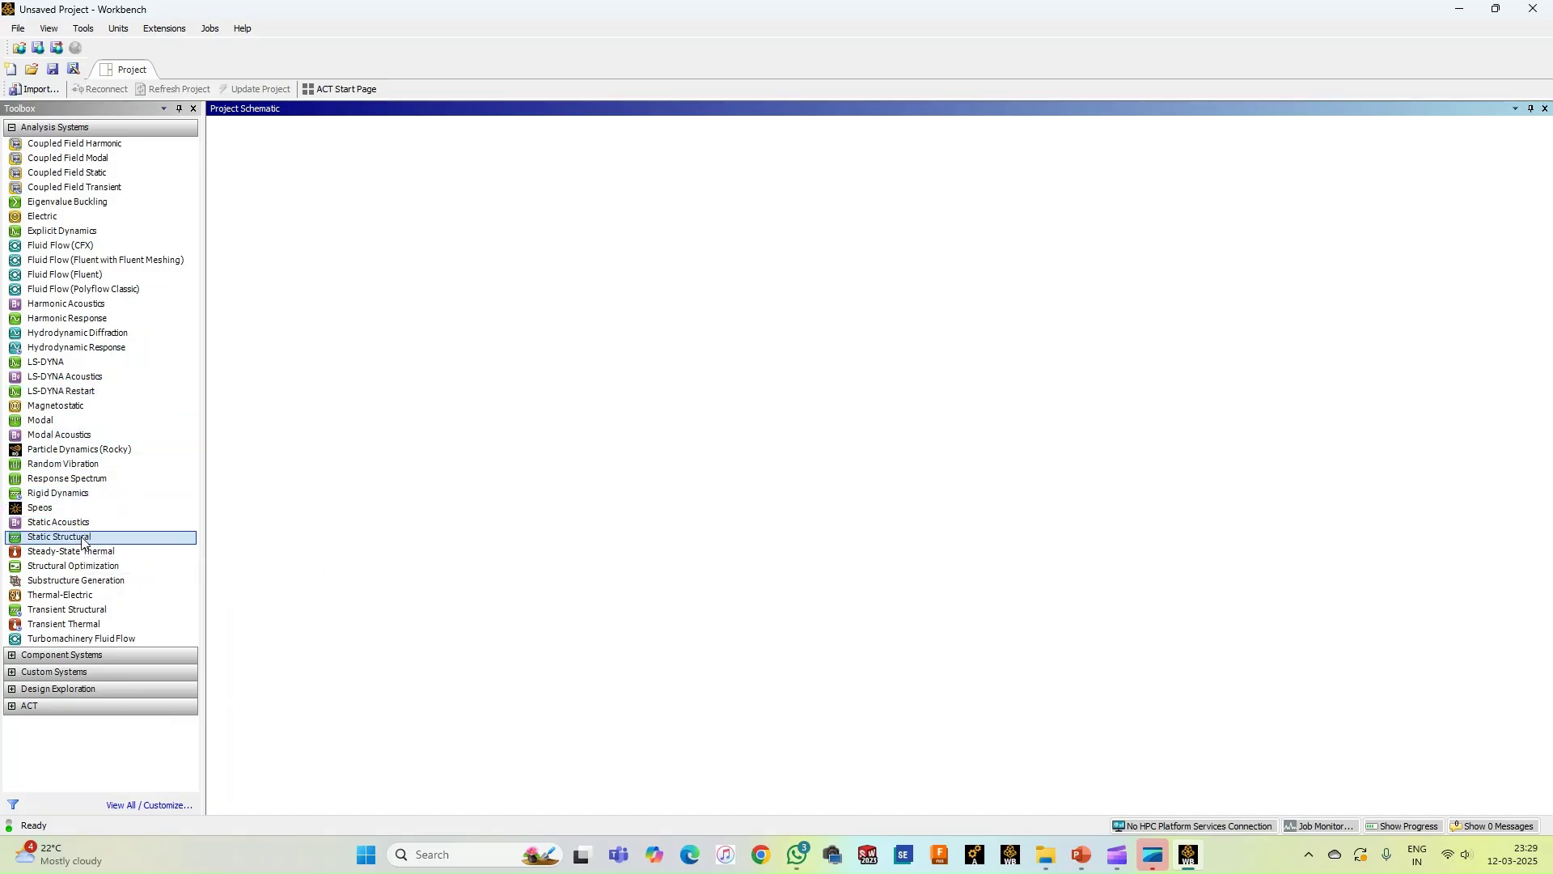
# Add a Static Structural analysis system to the project schematic and name it Stress Analysis of Bar 2
pyautogui.moveTo(81, 538); pyautogui.dragTo(451, 305)
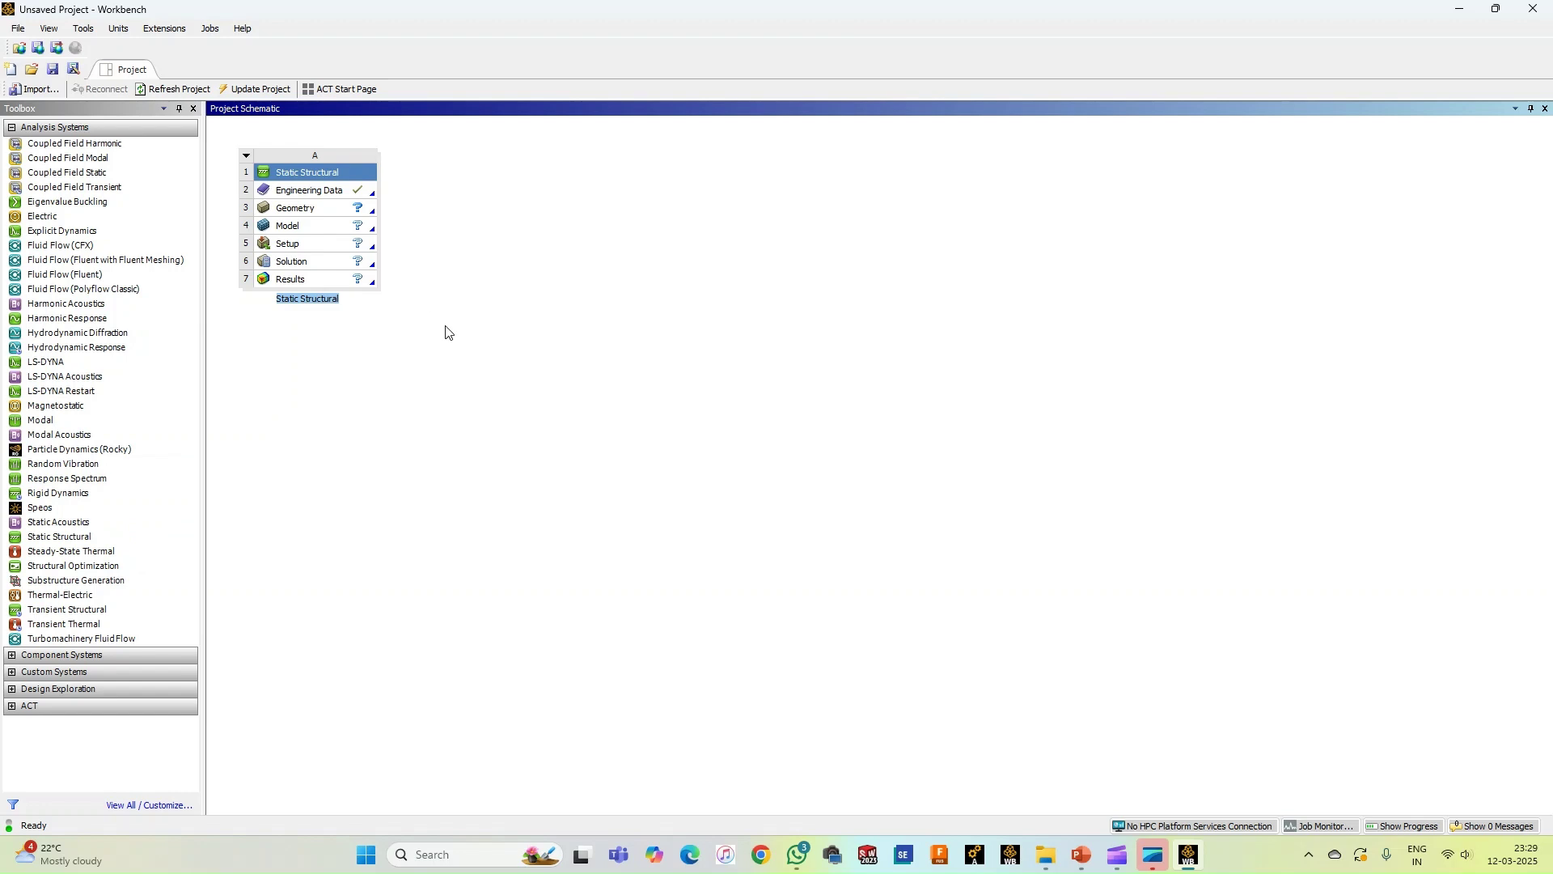
pyautogui.write('Stress Analysis of Bar 2')
pyautogui.press('Return')
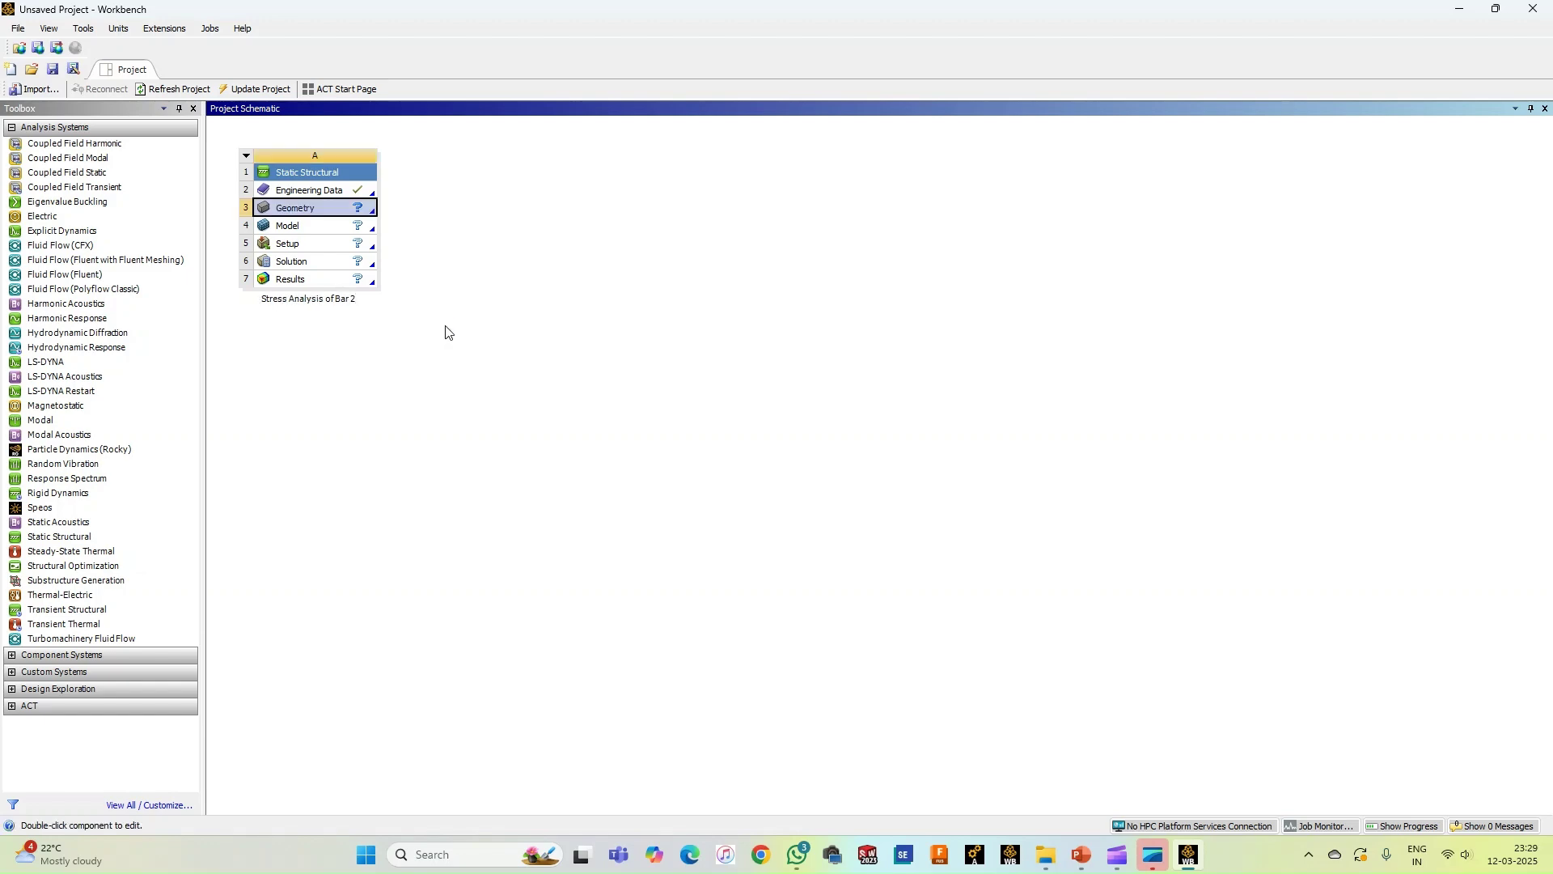
# Switch the Young's modulus unit of Structural Steel to MPa in the engineering data and return to the project
pyautogui.doubleClick(336, 192)
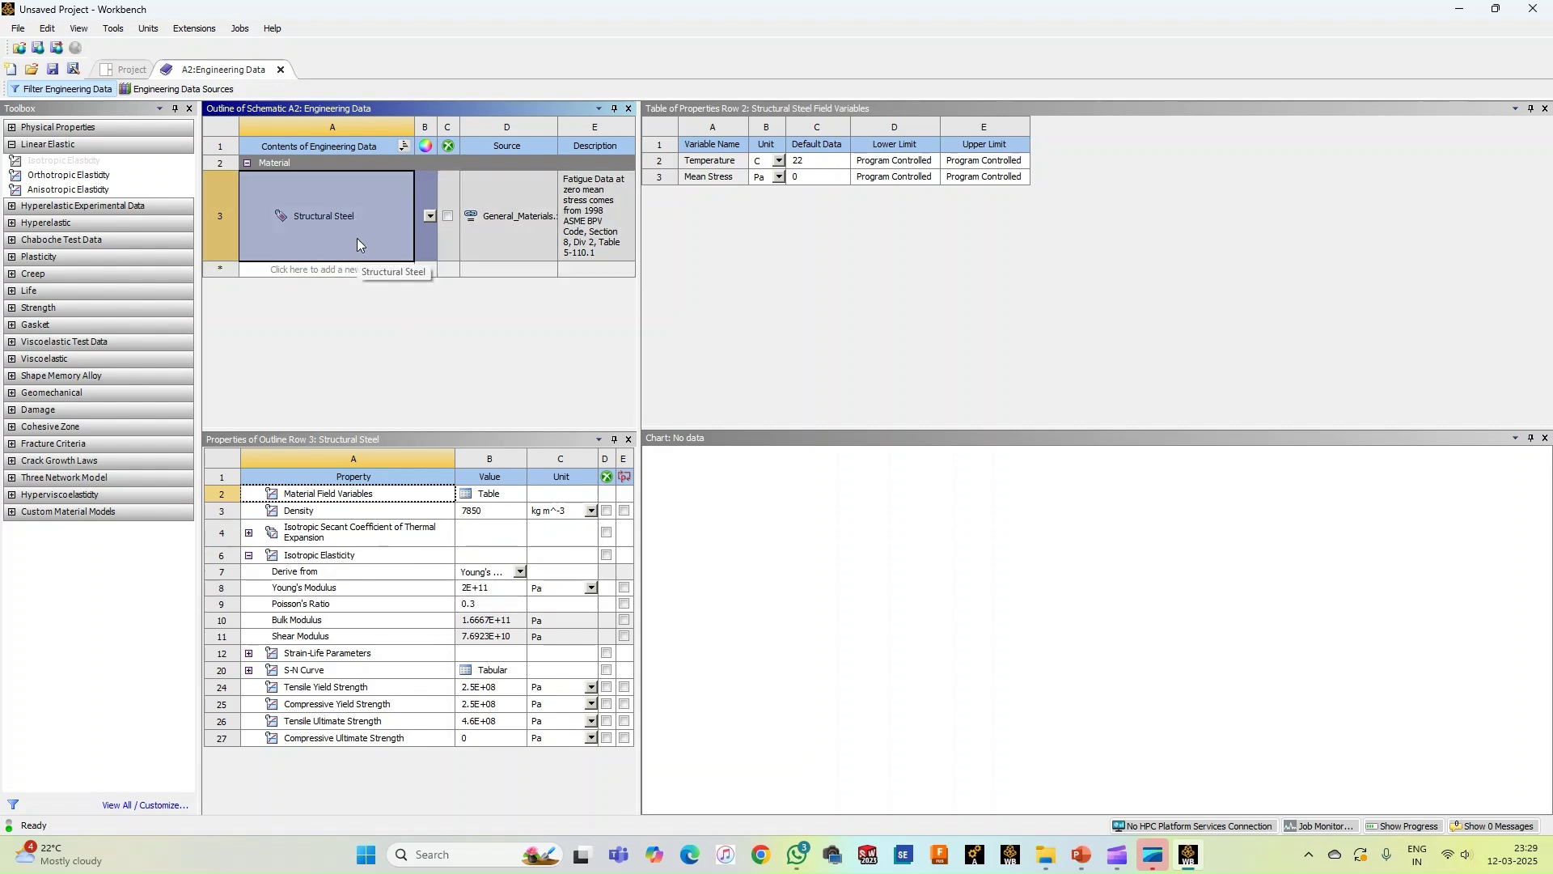
pyautogui.click(490, 587)
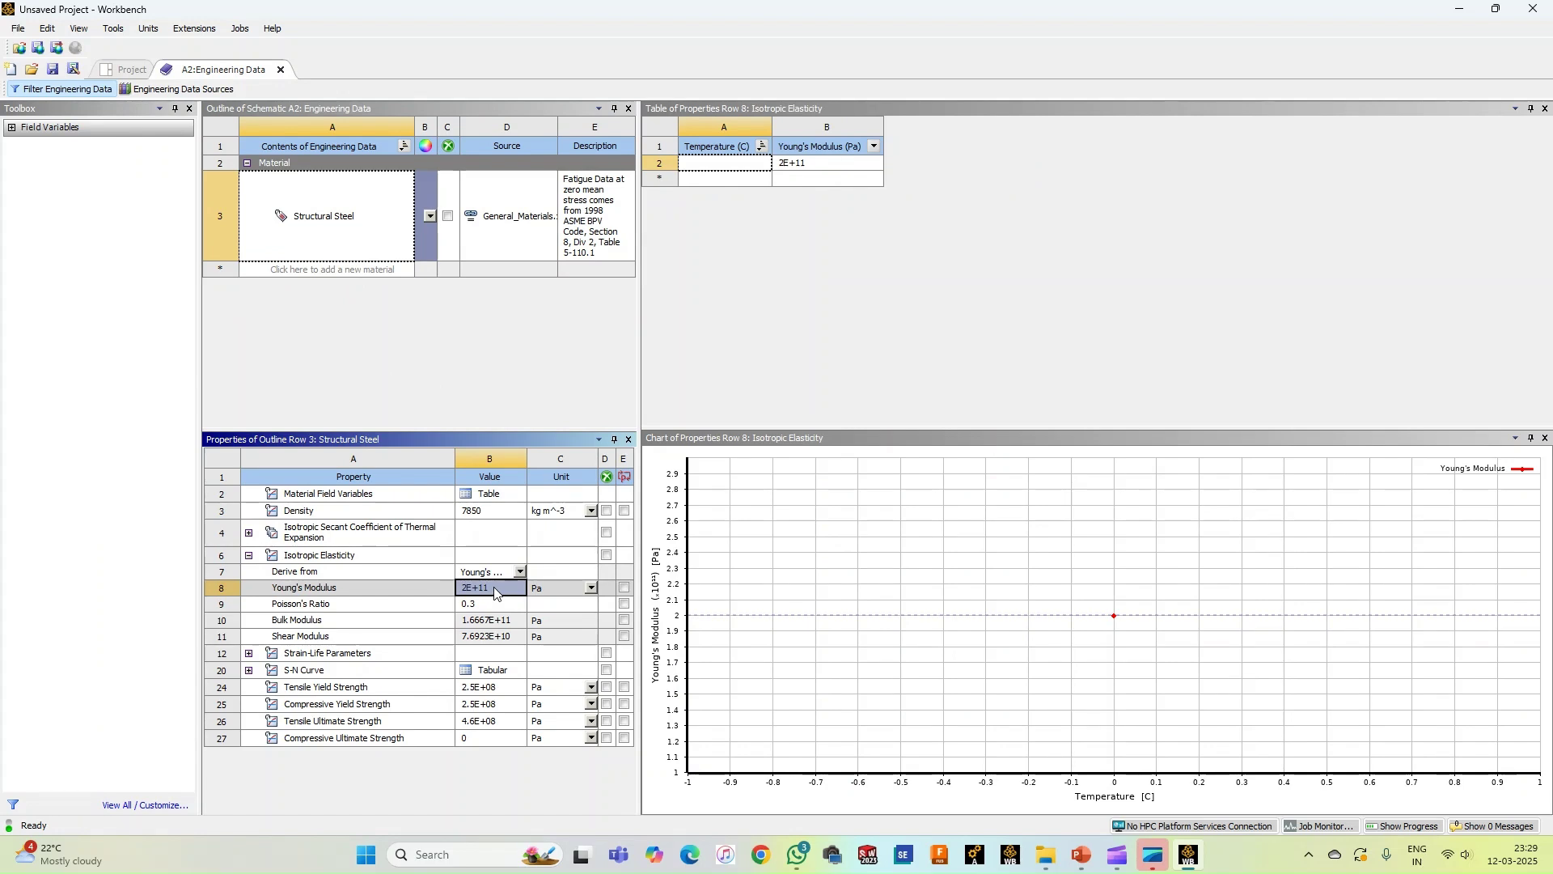
pyautogui.click(592, 589)
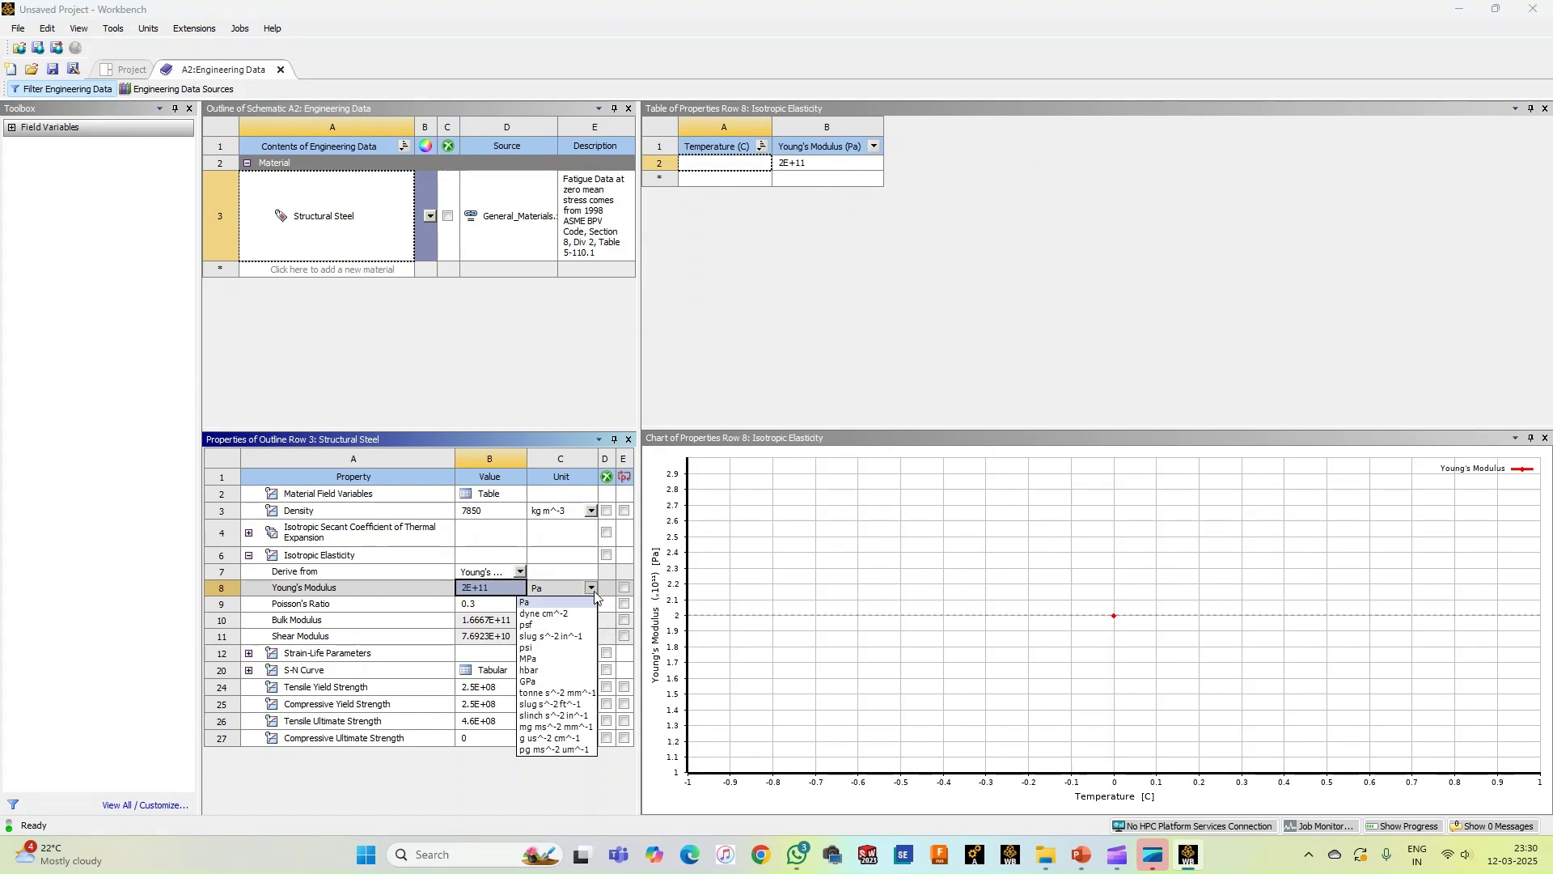
pyautogui.click(532, 647)
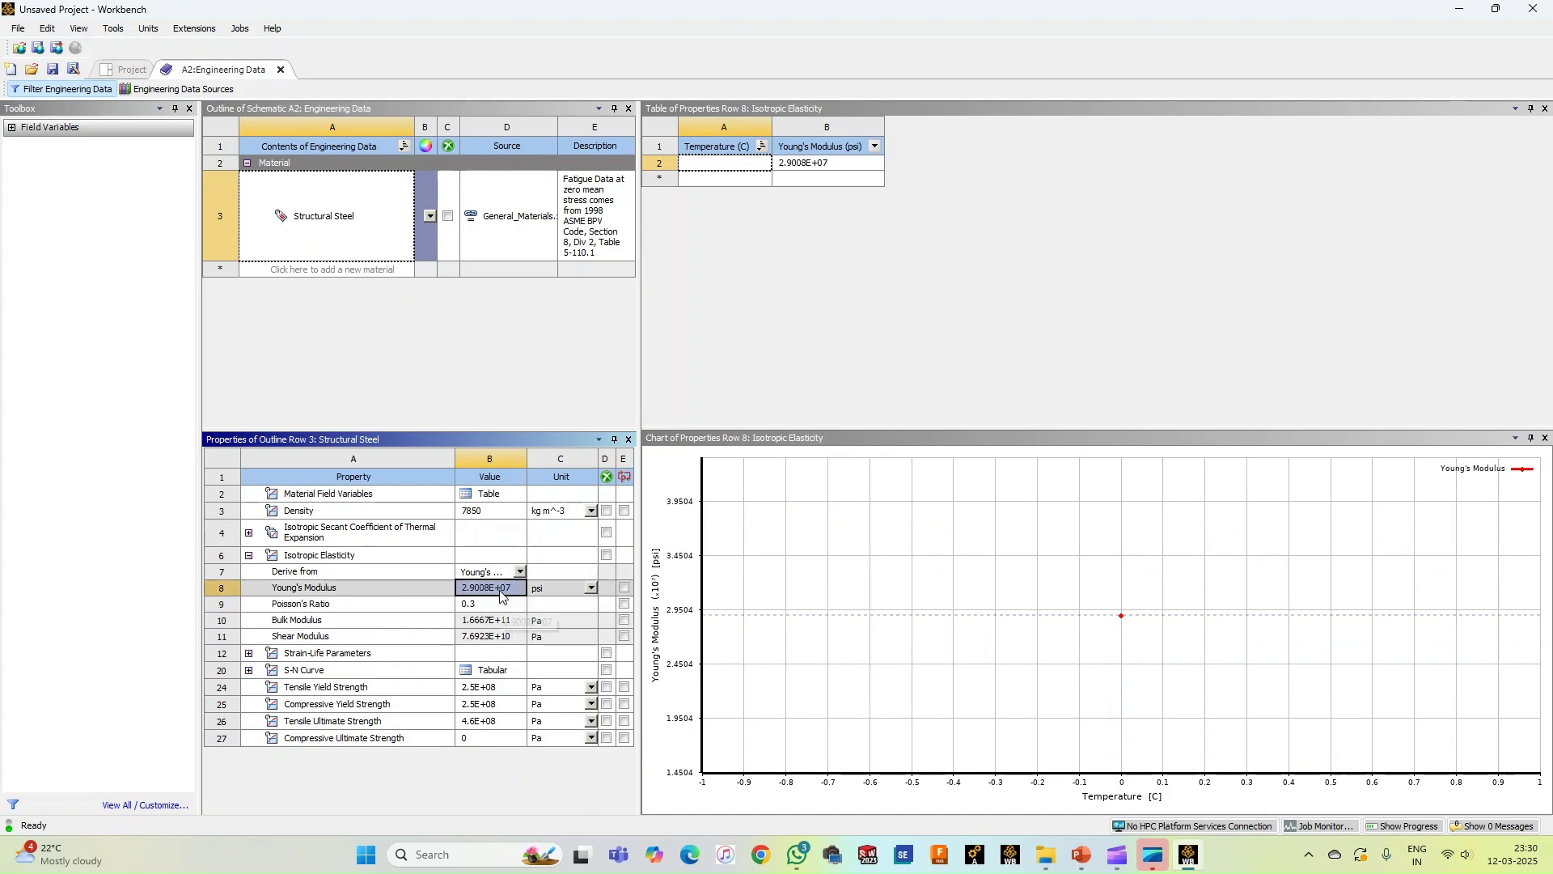
pyautogui.click(593, 589)
pyautogui.click(533, 641)
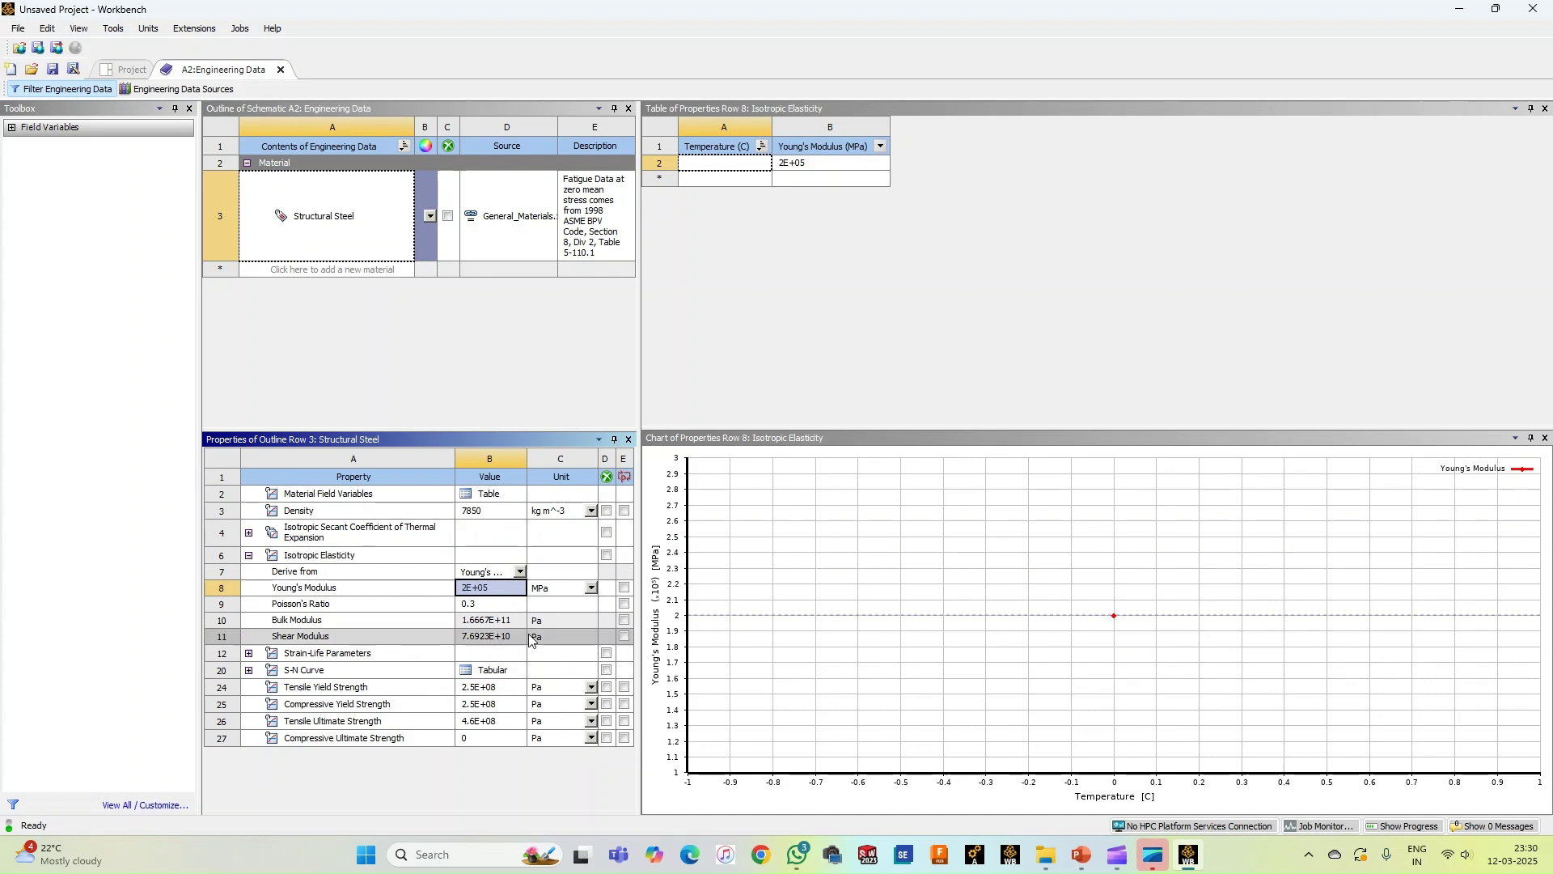
pyautogui.doubleClick(500, 596)
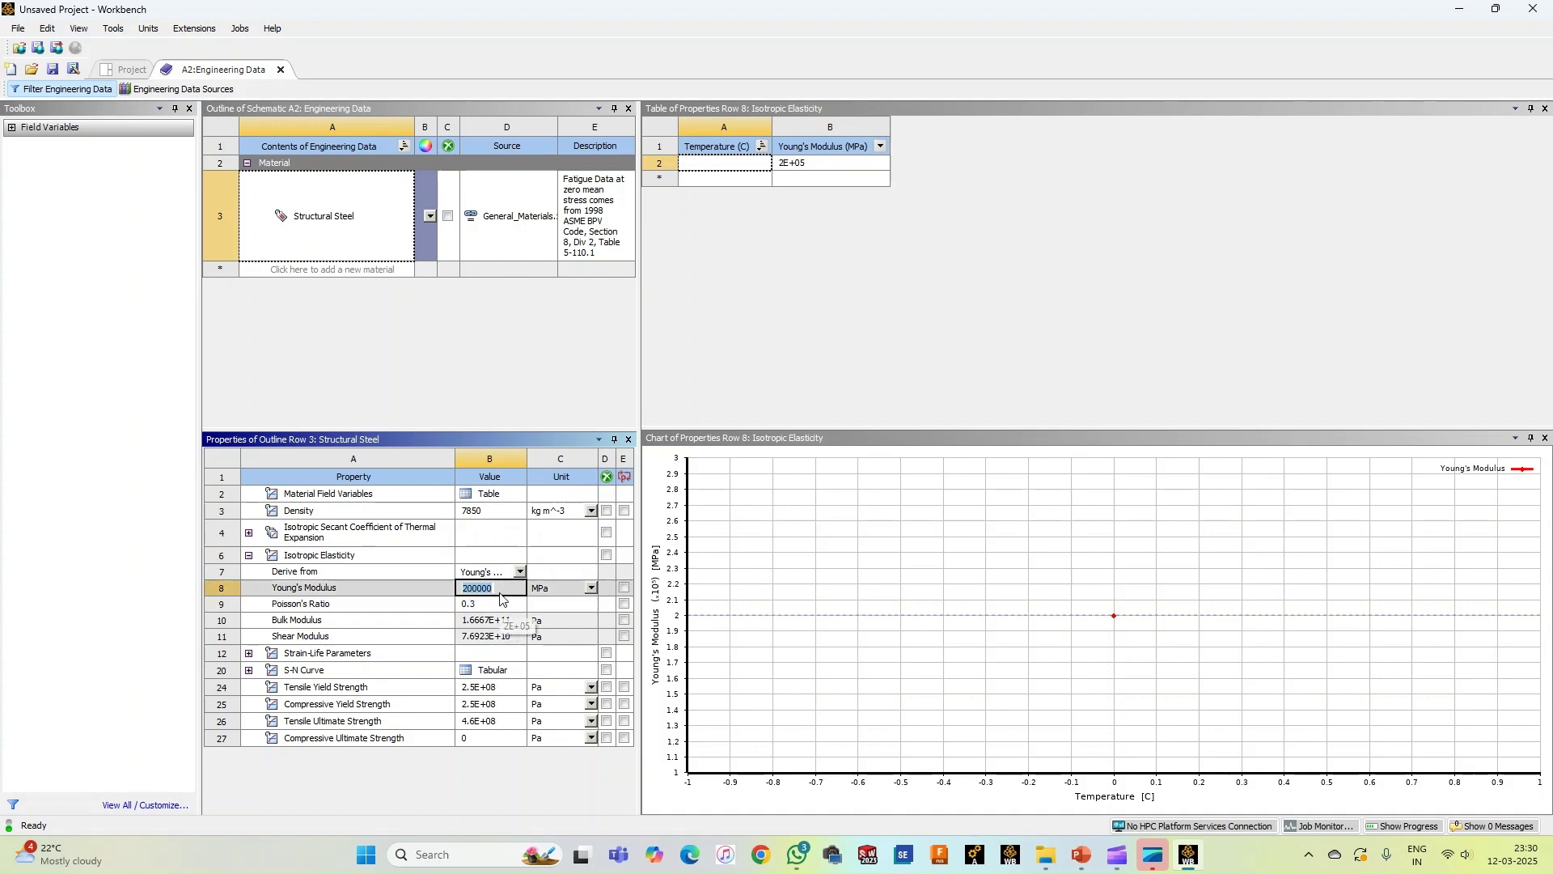
pyautogui.click(508, 599)
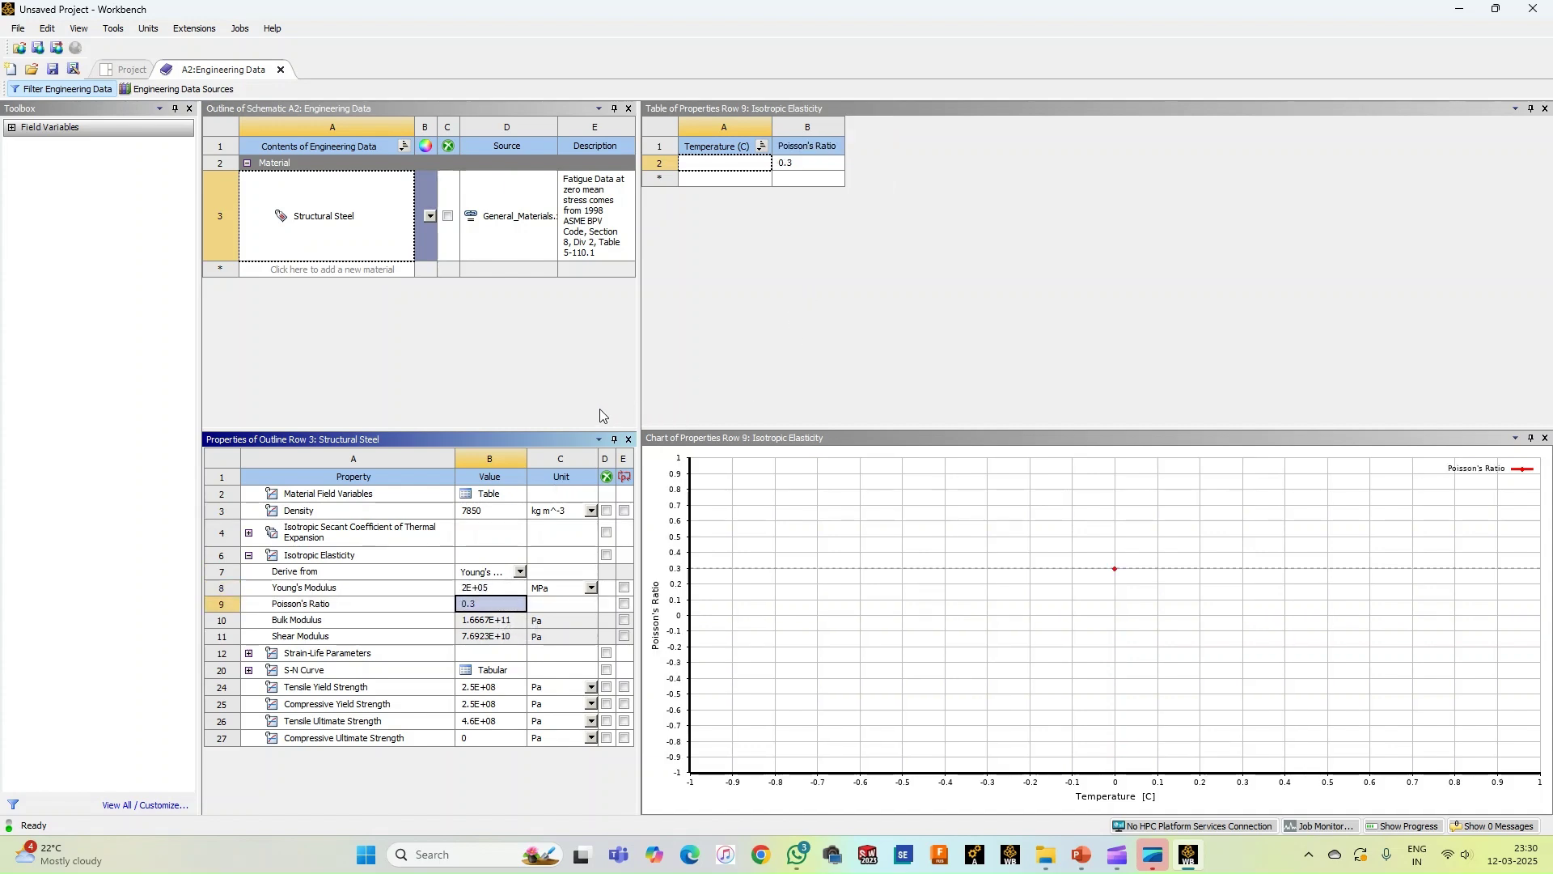
pyautogui.click(280, 72)
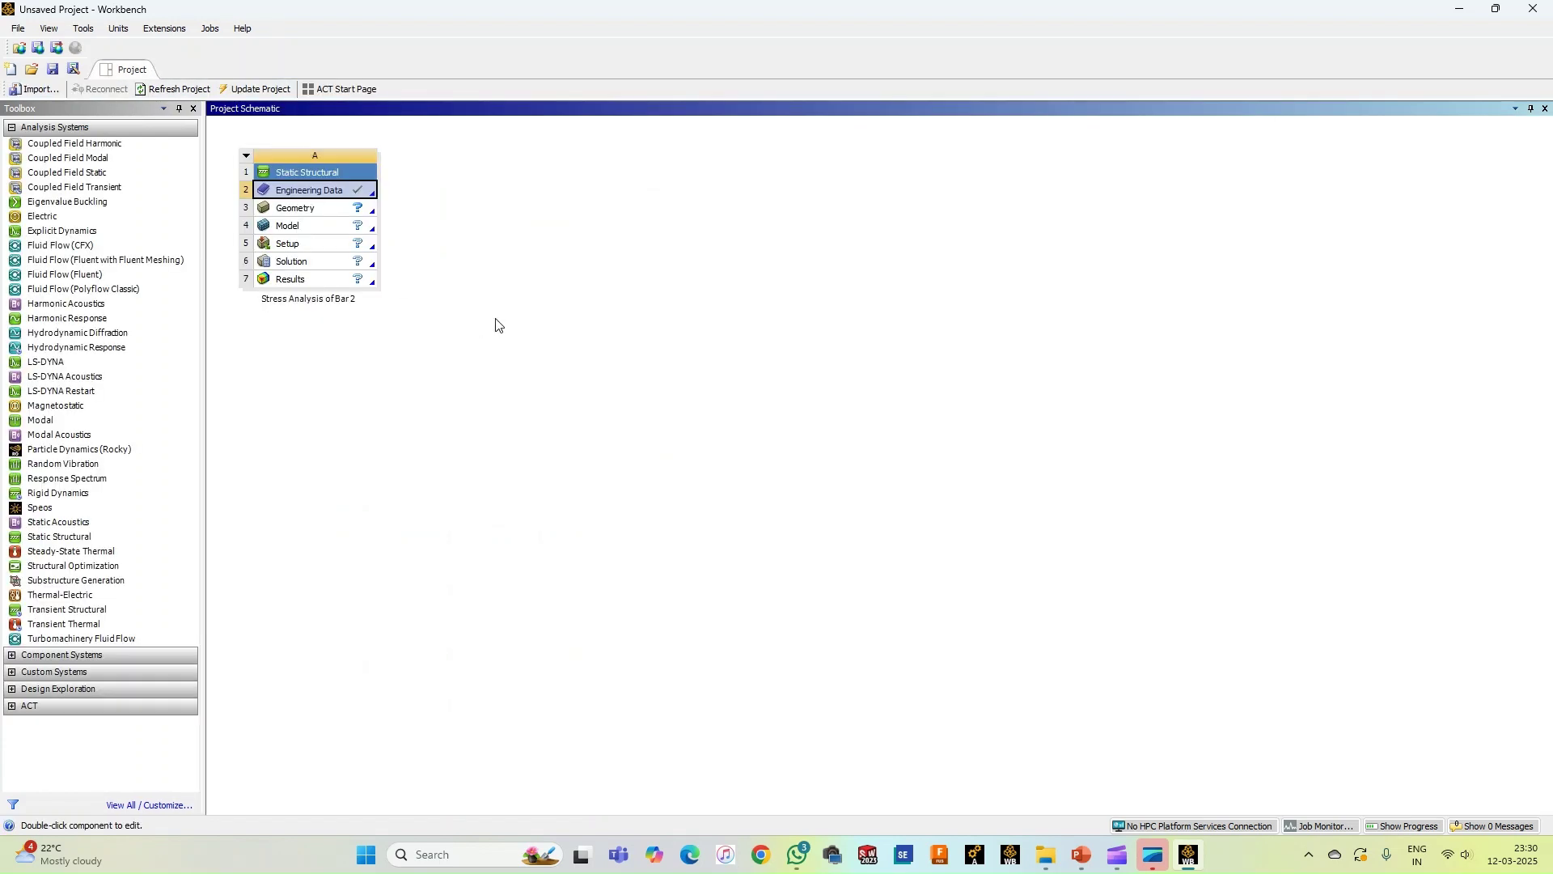
# Open the system's geometry in DesignModeler, look straight at XYPlane, and set the length unit to millimetre
pyautogui.doubleClick(308, 212)
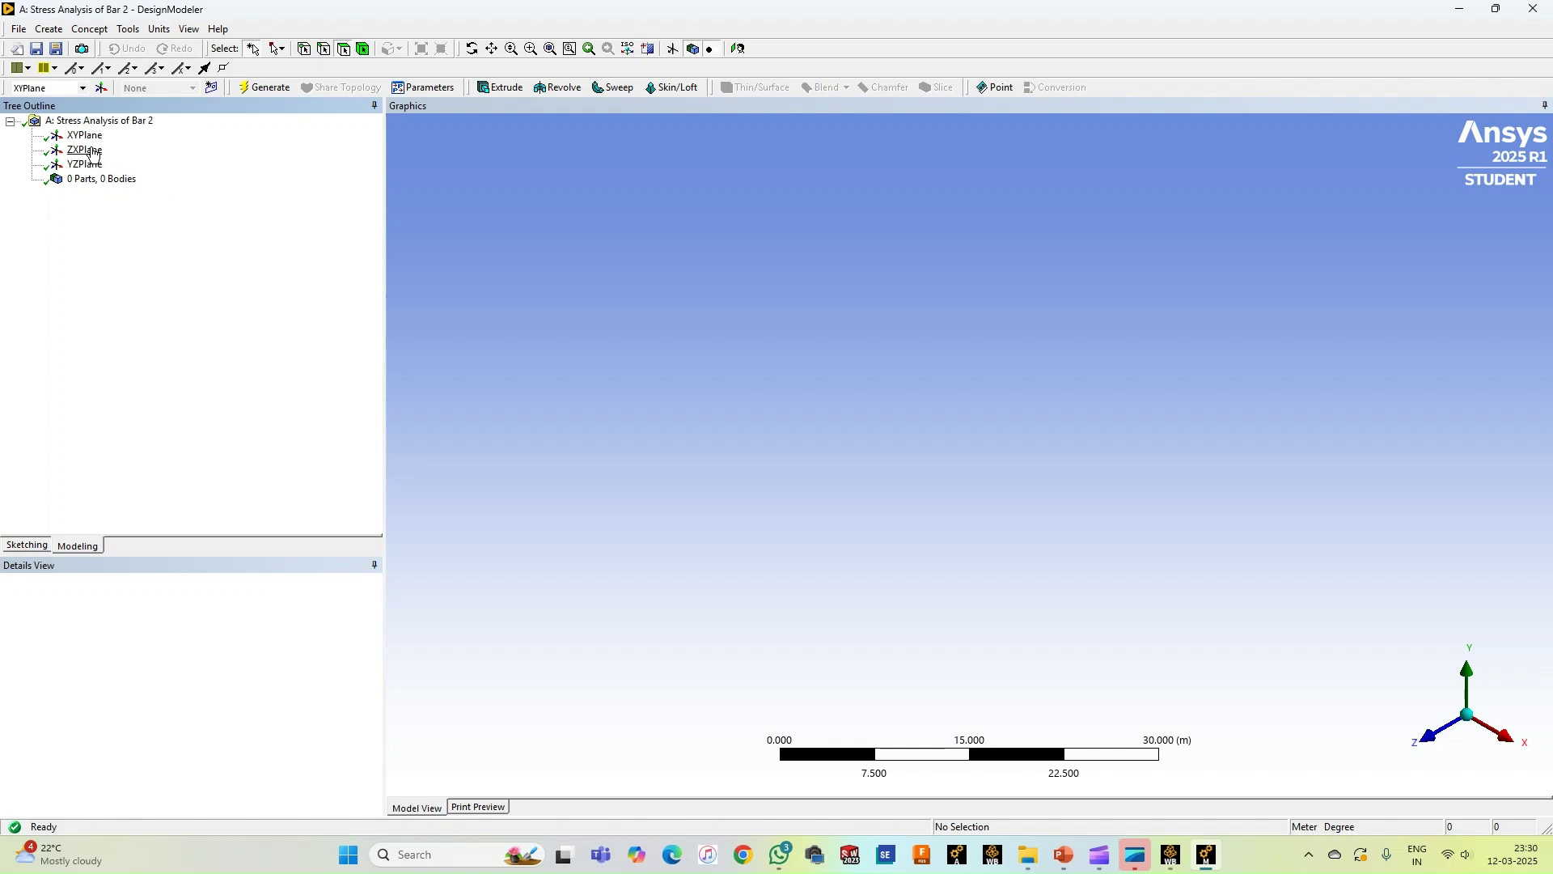
pyautogui.click(91, 138)
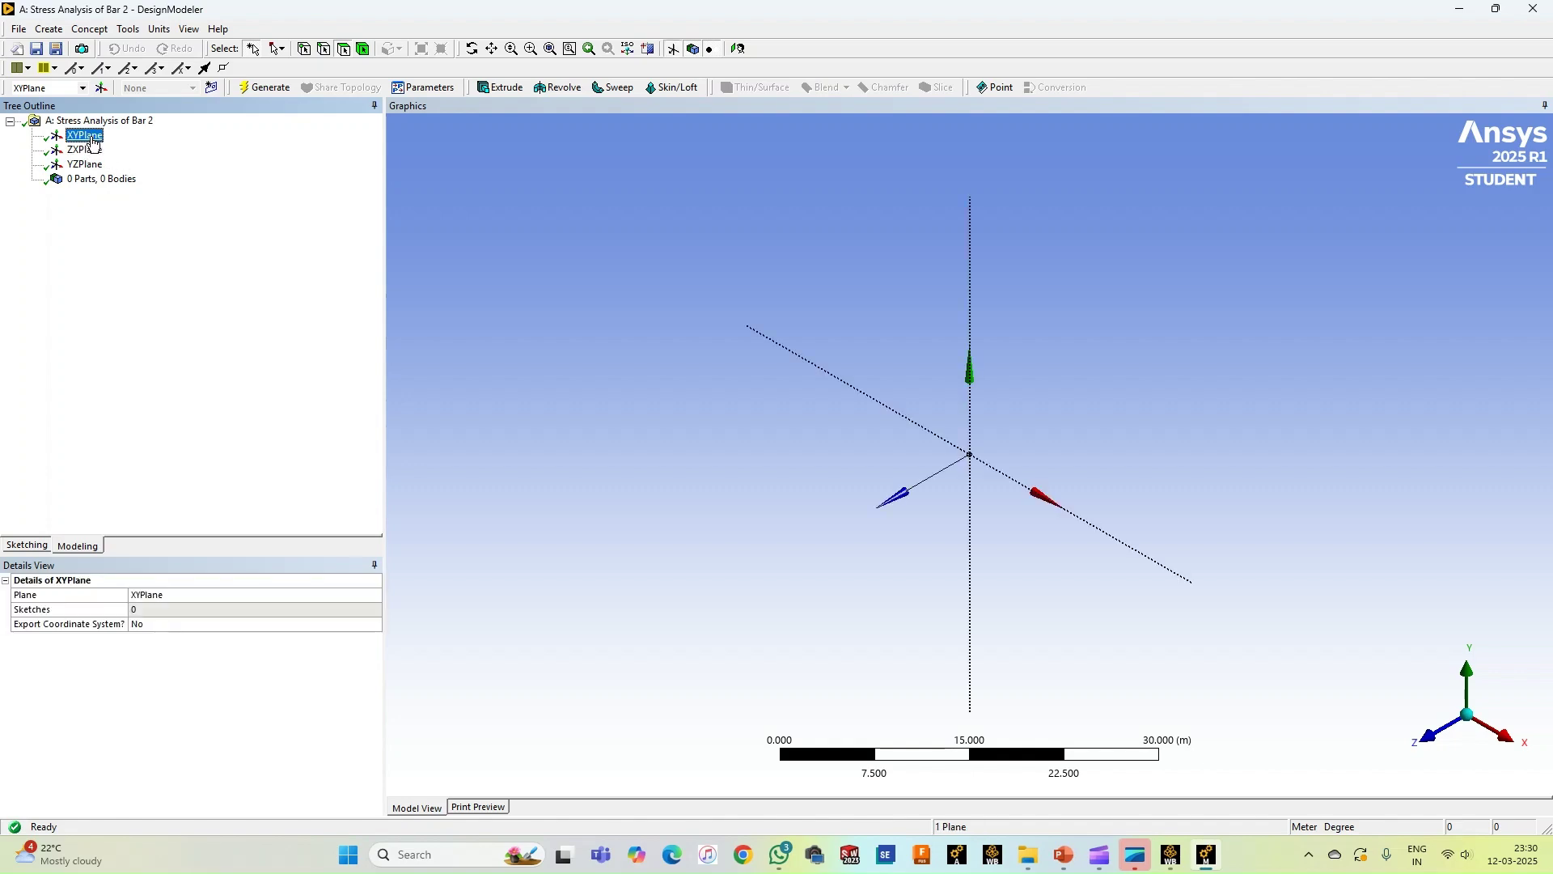
pyautogui.click(738, 50)
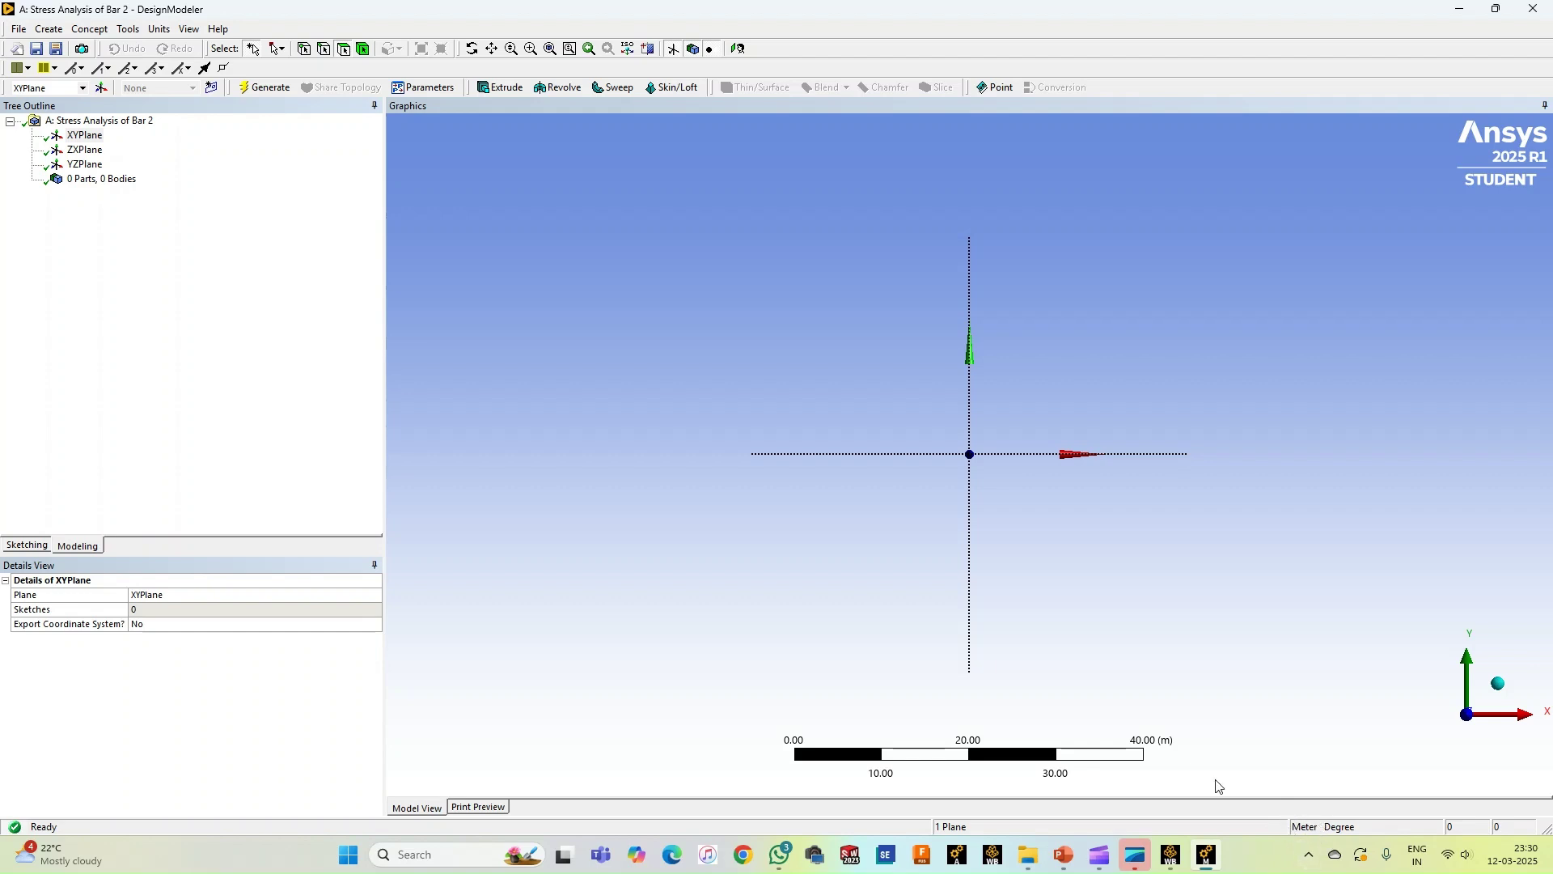
pyautogui.click(165, 32)
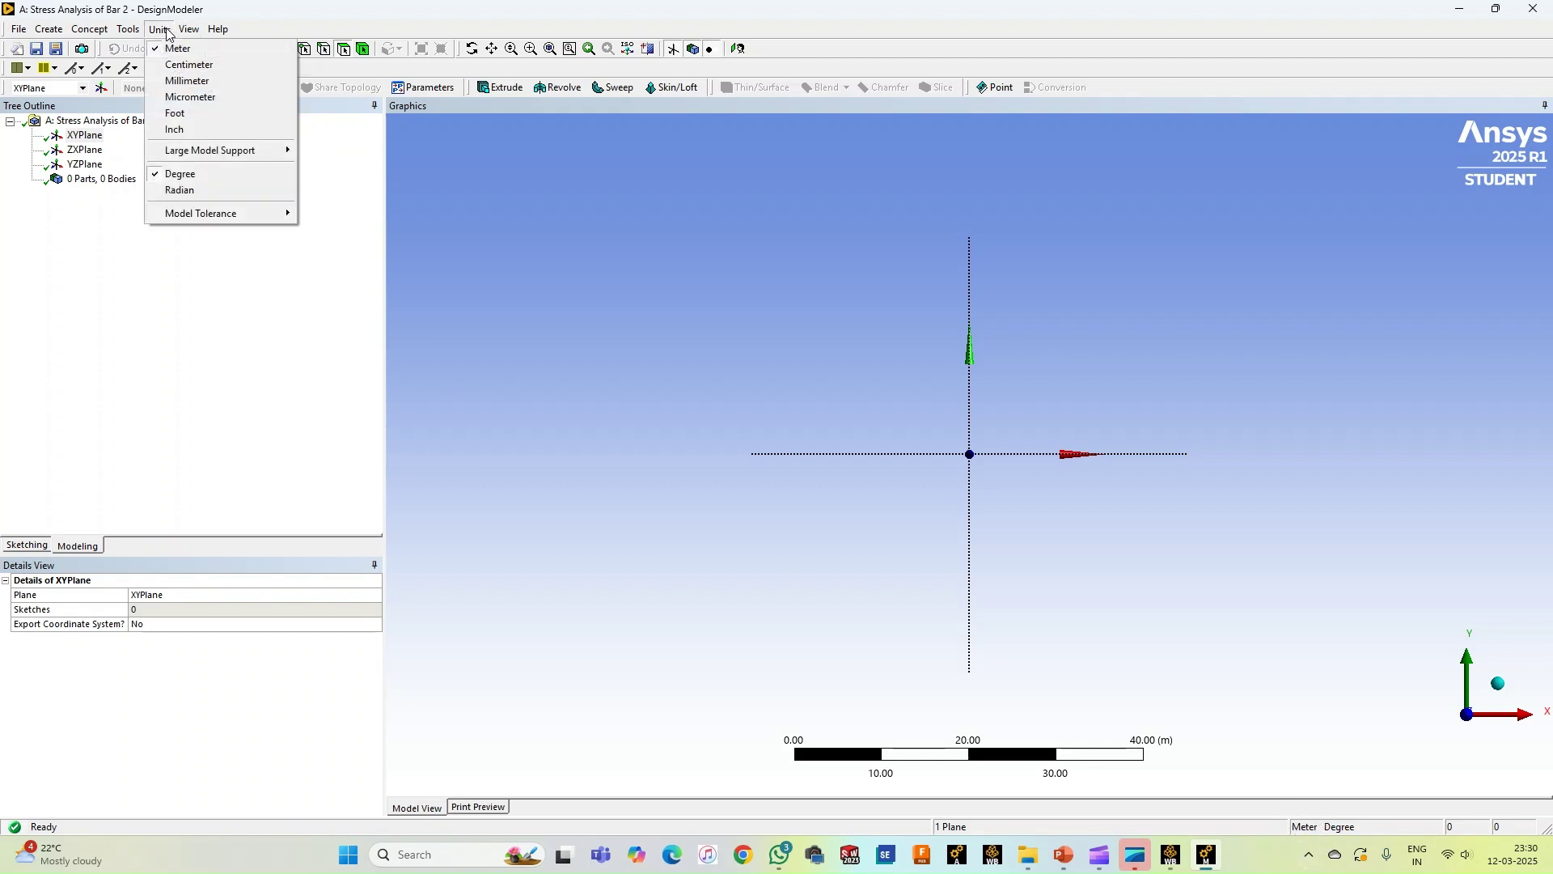
pyautogui.click(184, 81)
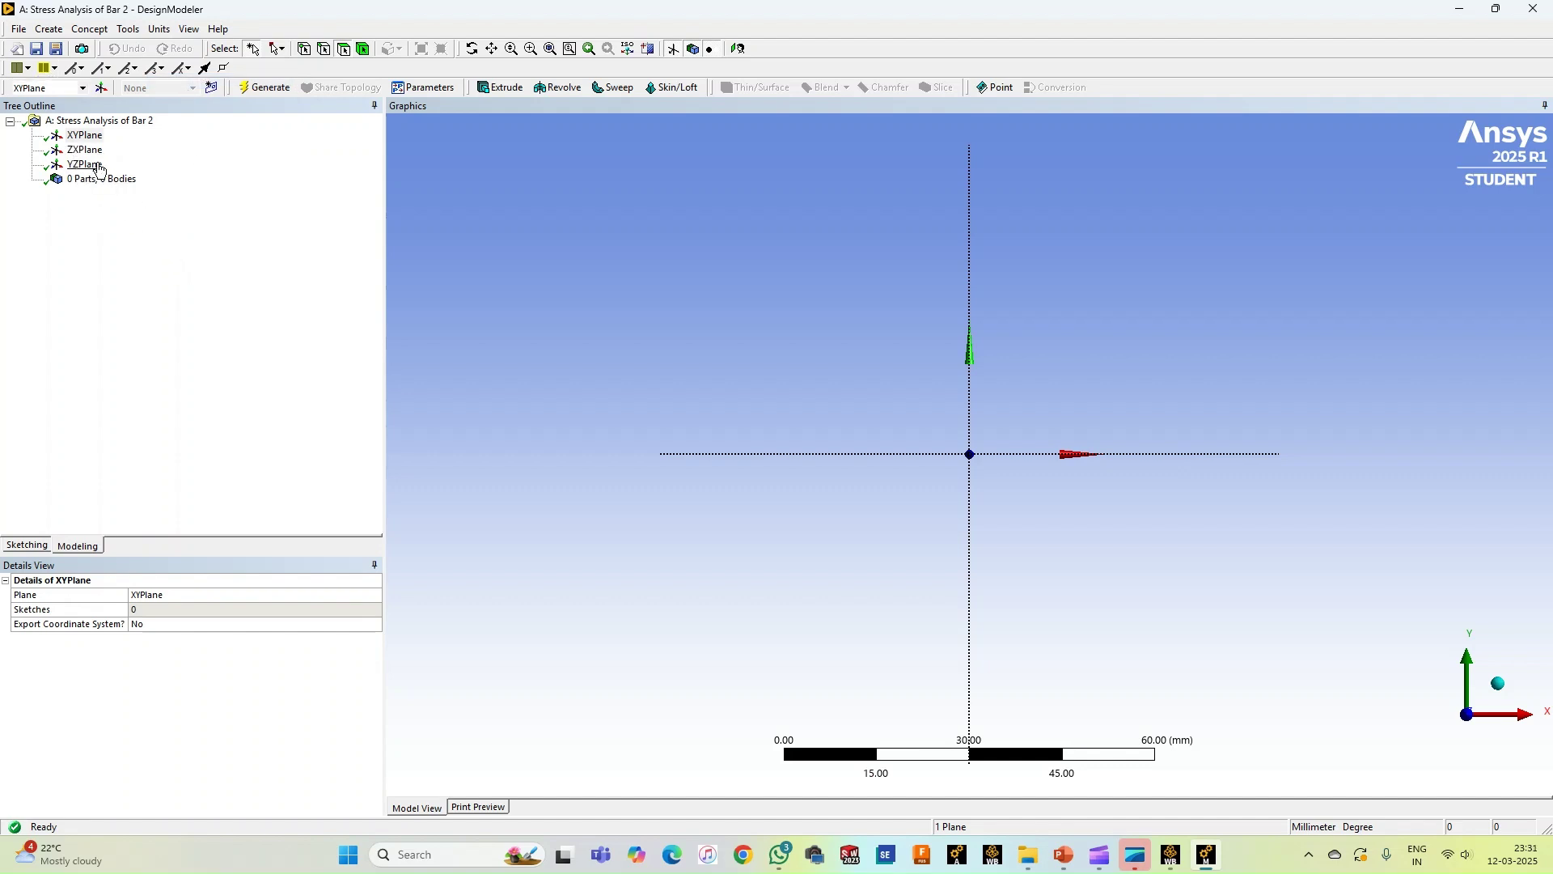
# Sketch three end-to-end lines along the X axis from the origin, about 25, 21 and 19 mm long
pyautogui.click(37, 546)
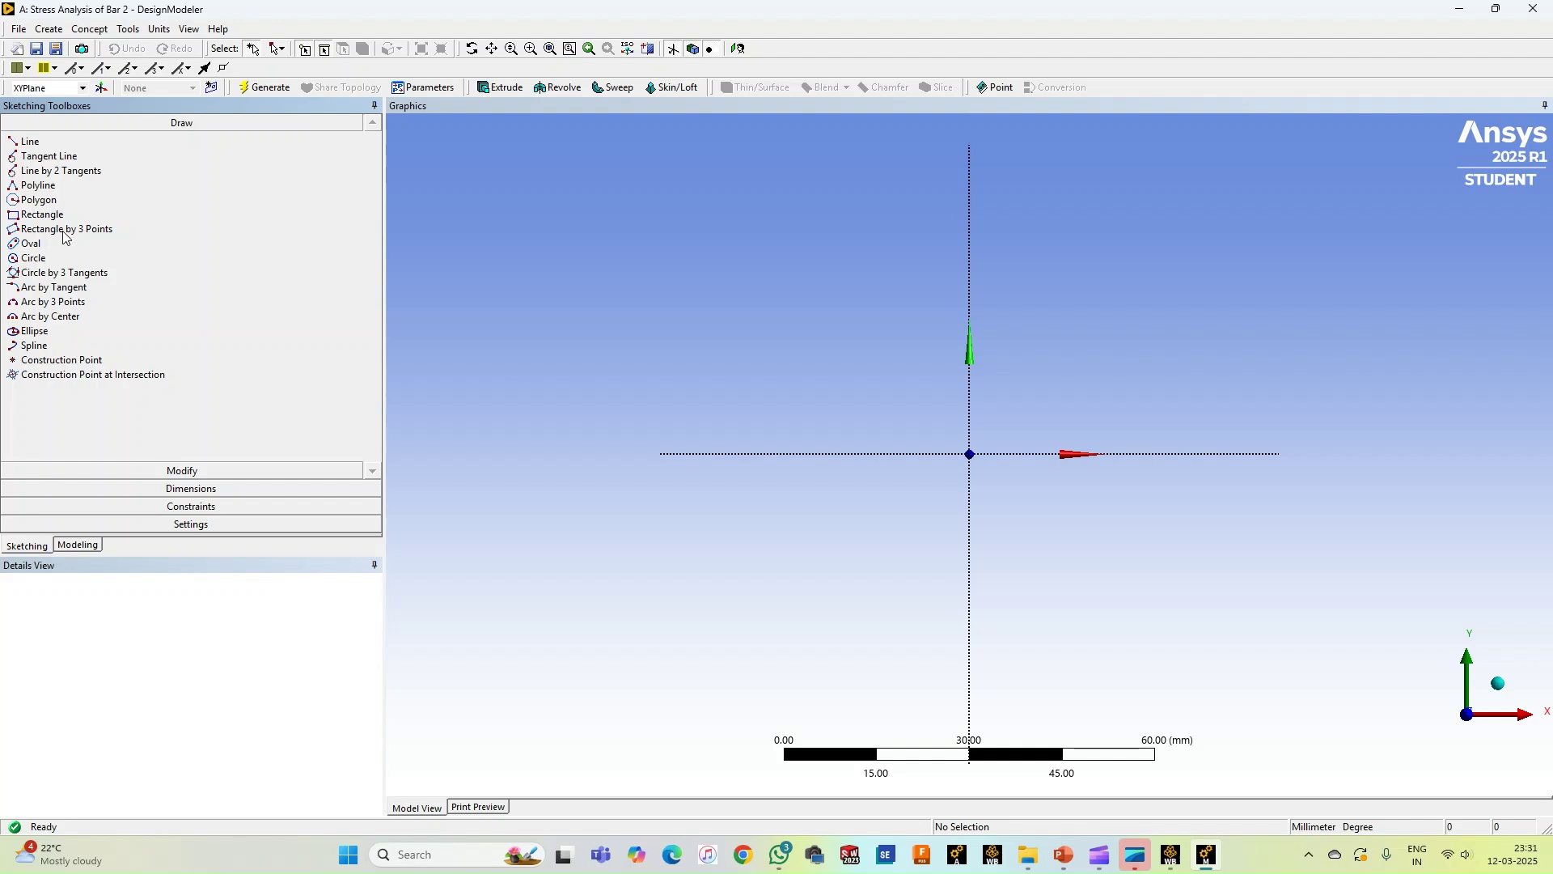
pyautogui.click(33, 141)
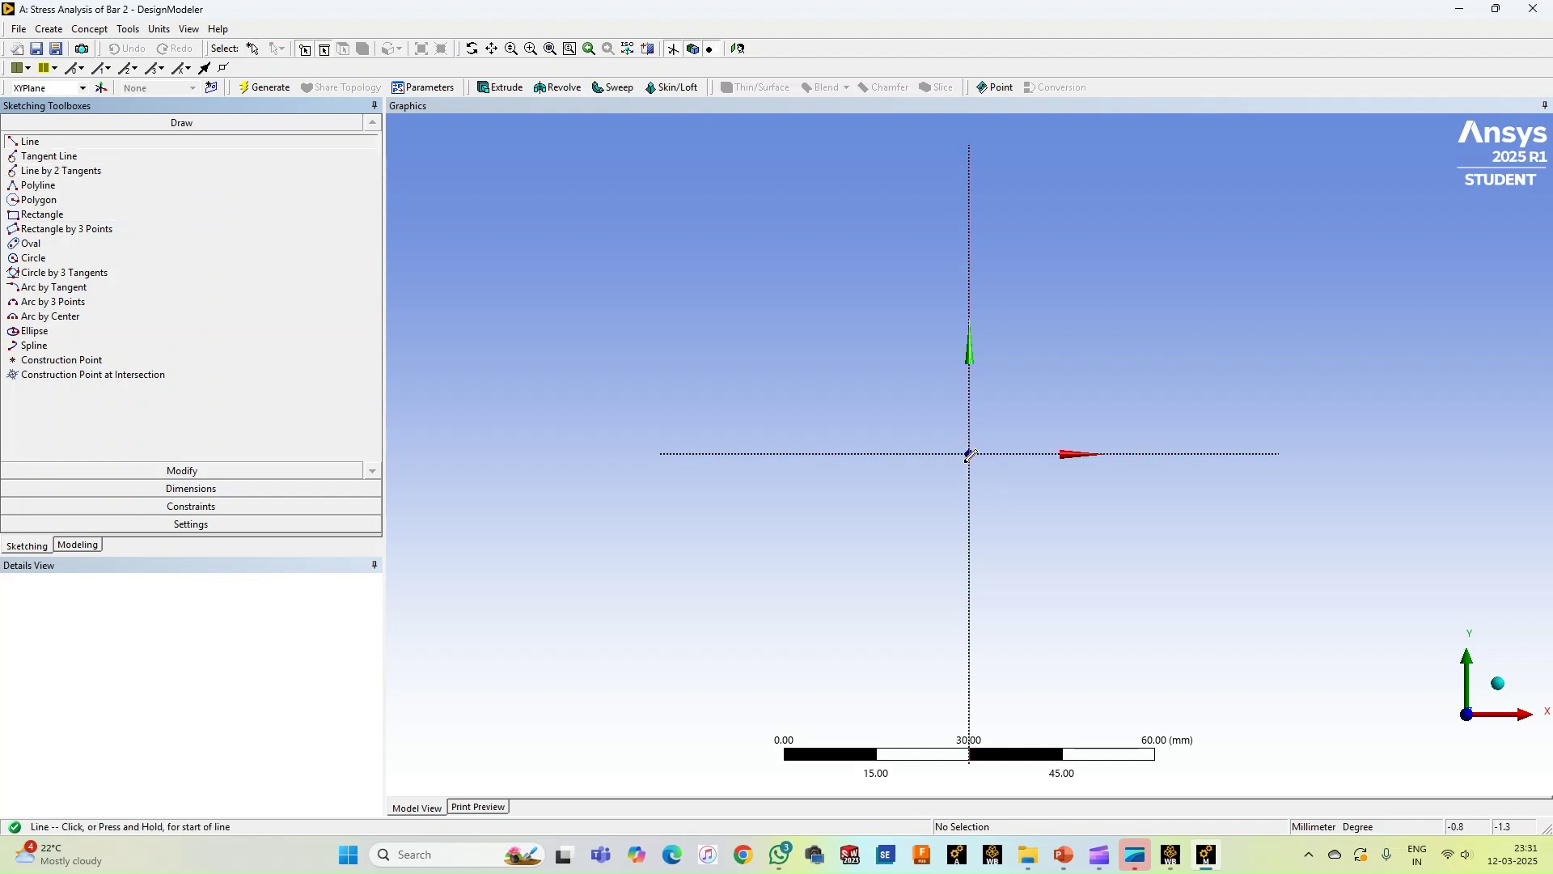
pyautogui.click(970, 454)
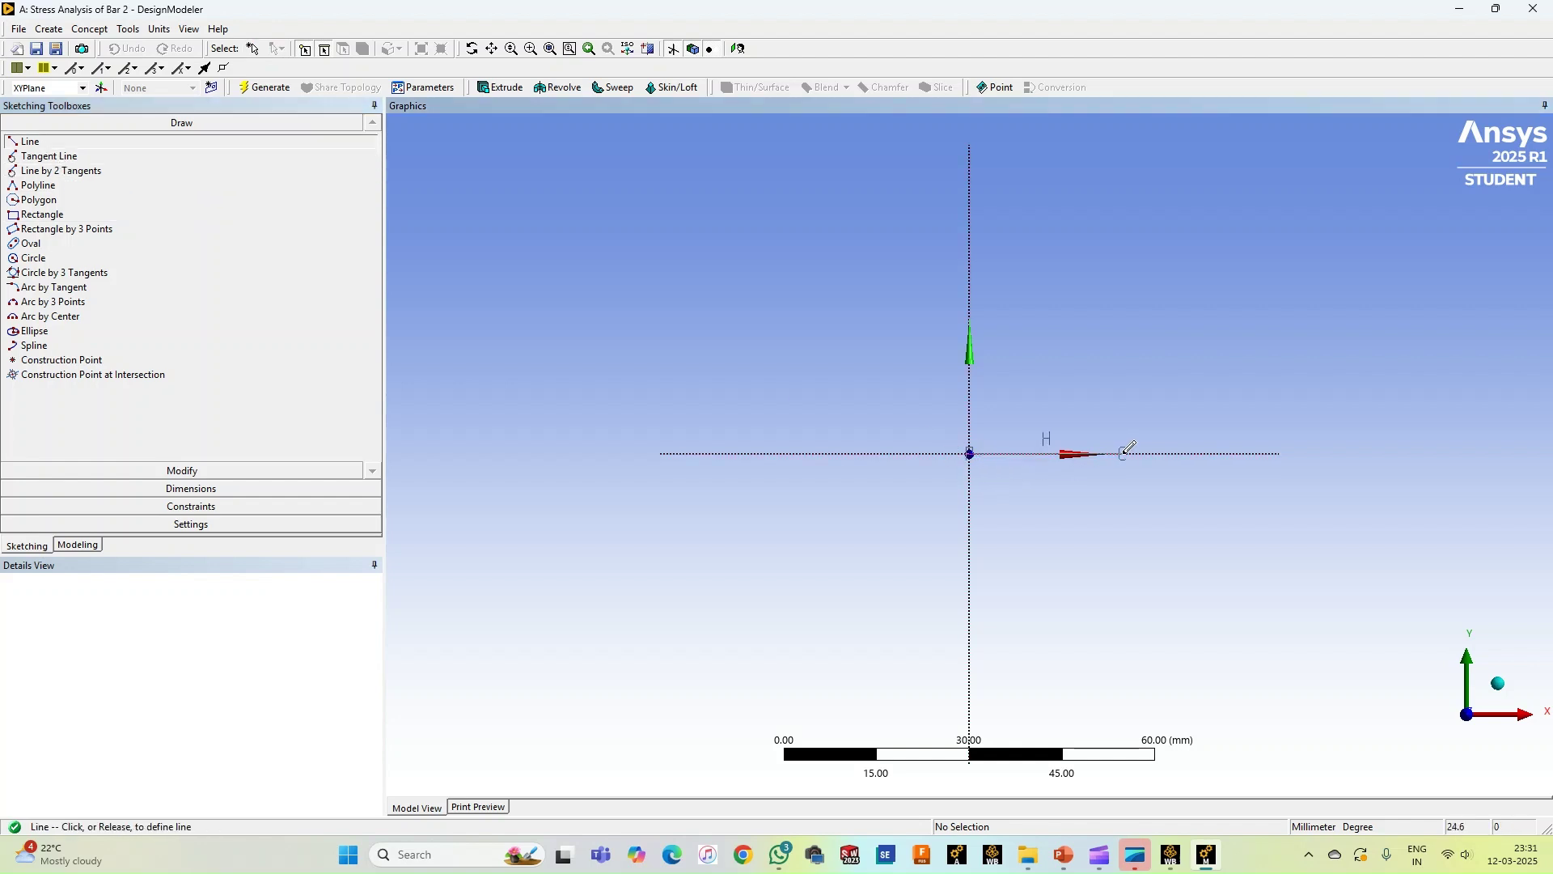
pyautogui.click(1125, 451)
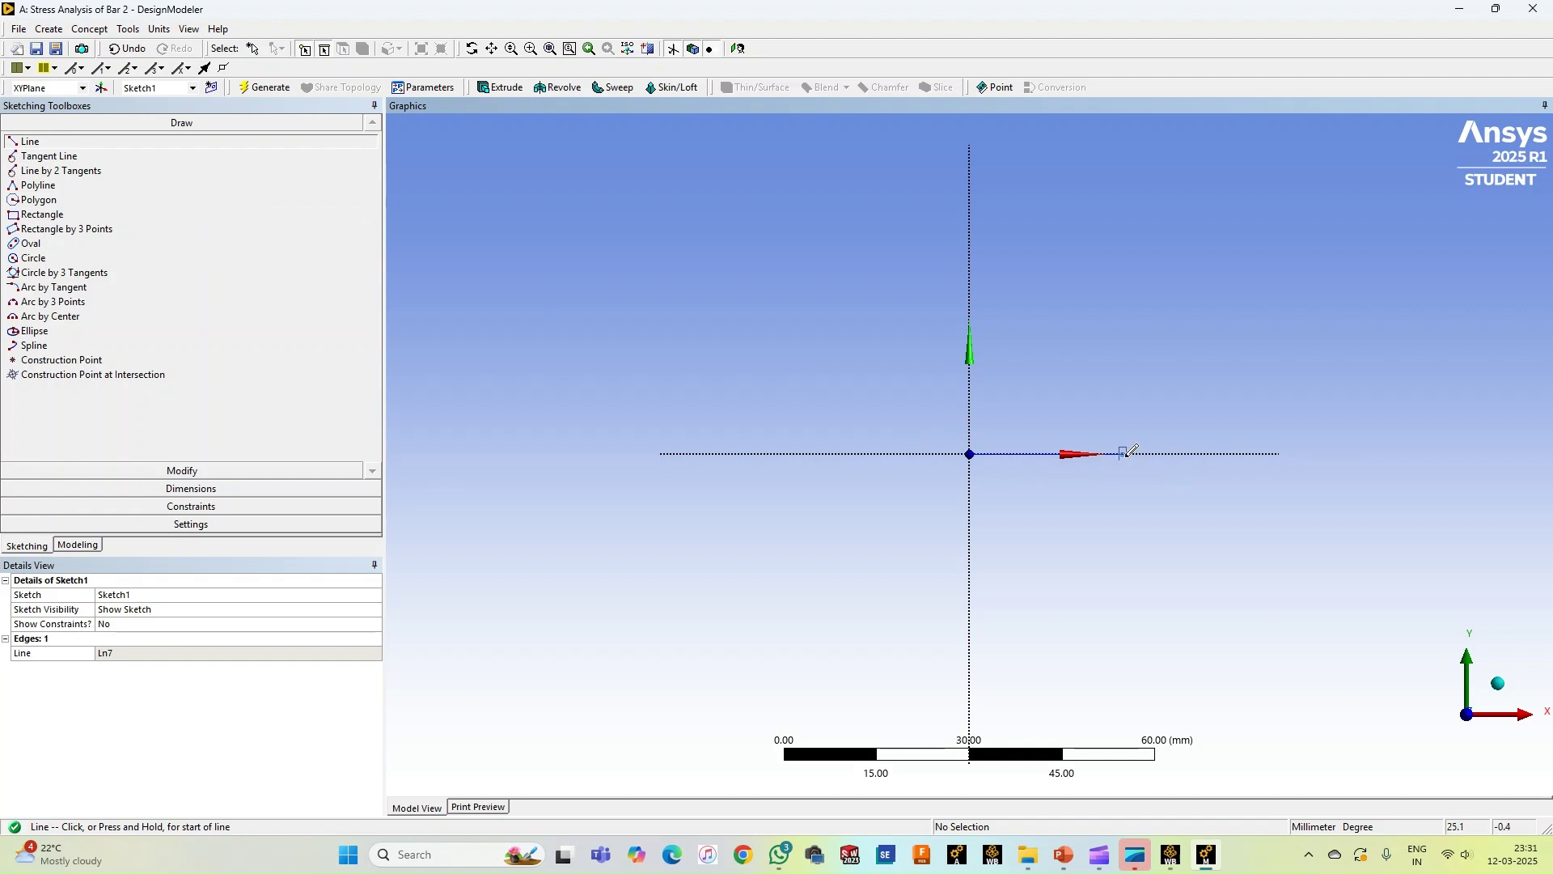
pyautogui.click(1251, 452)
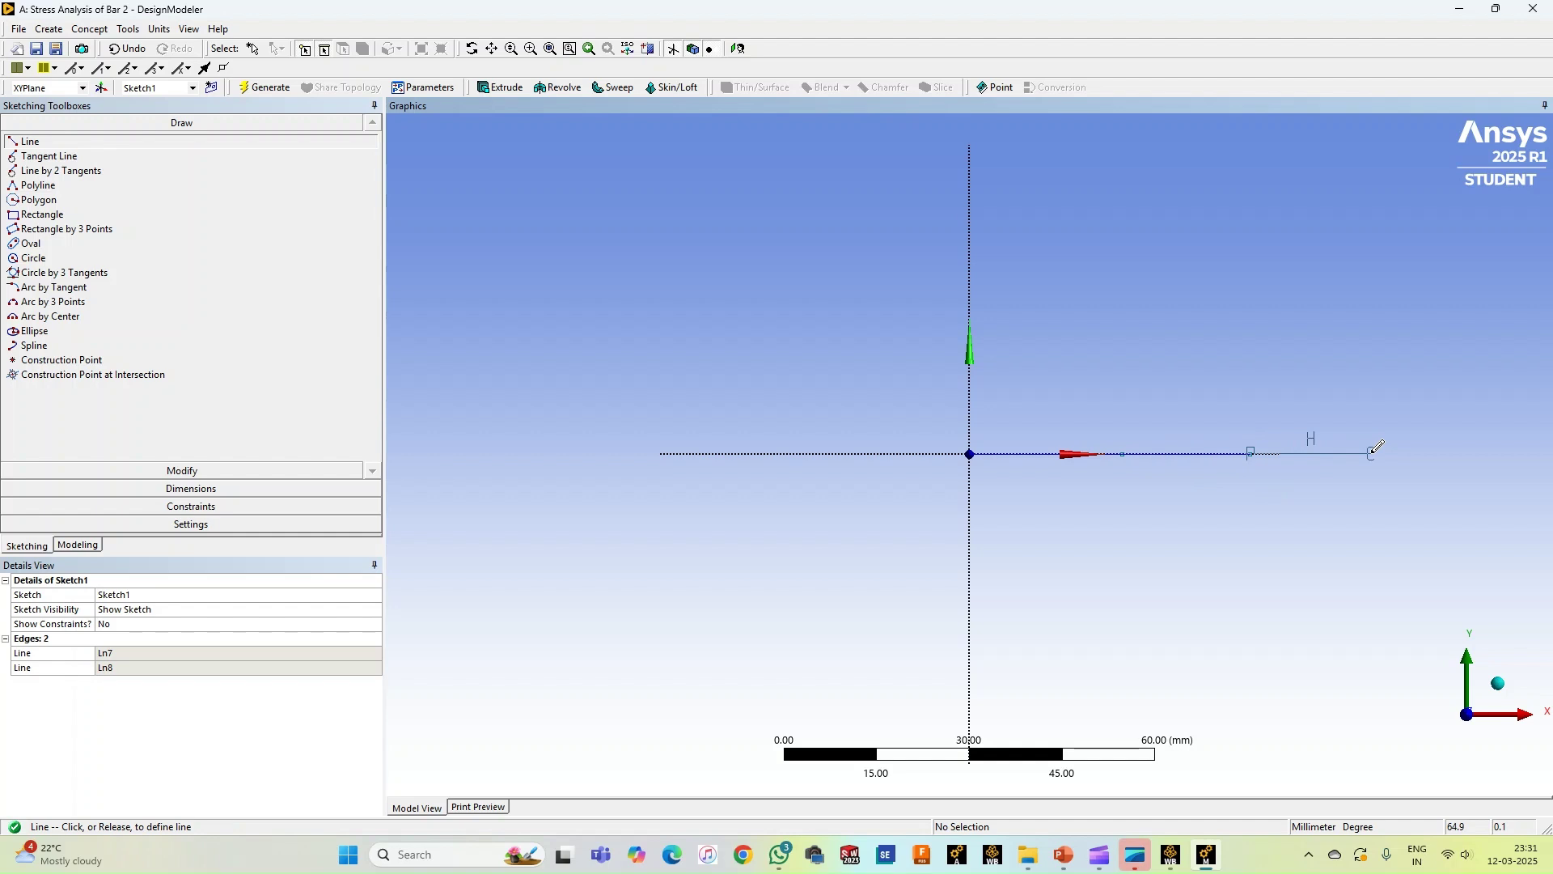
pyautogui.click(1371, 453)
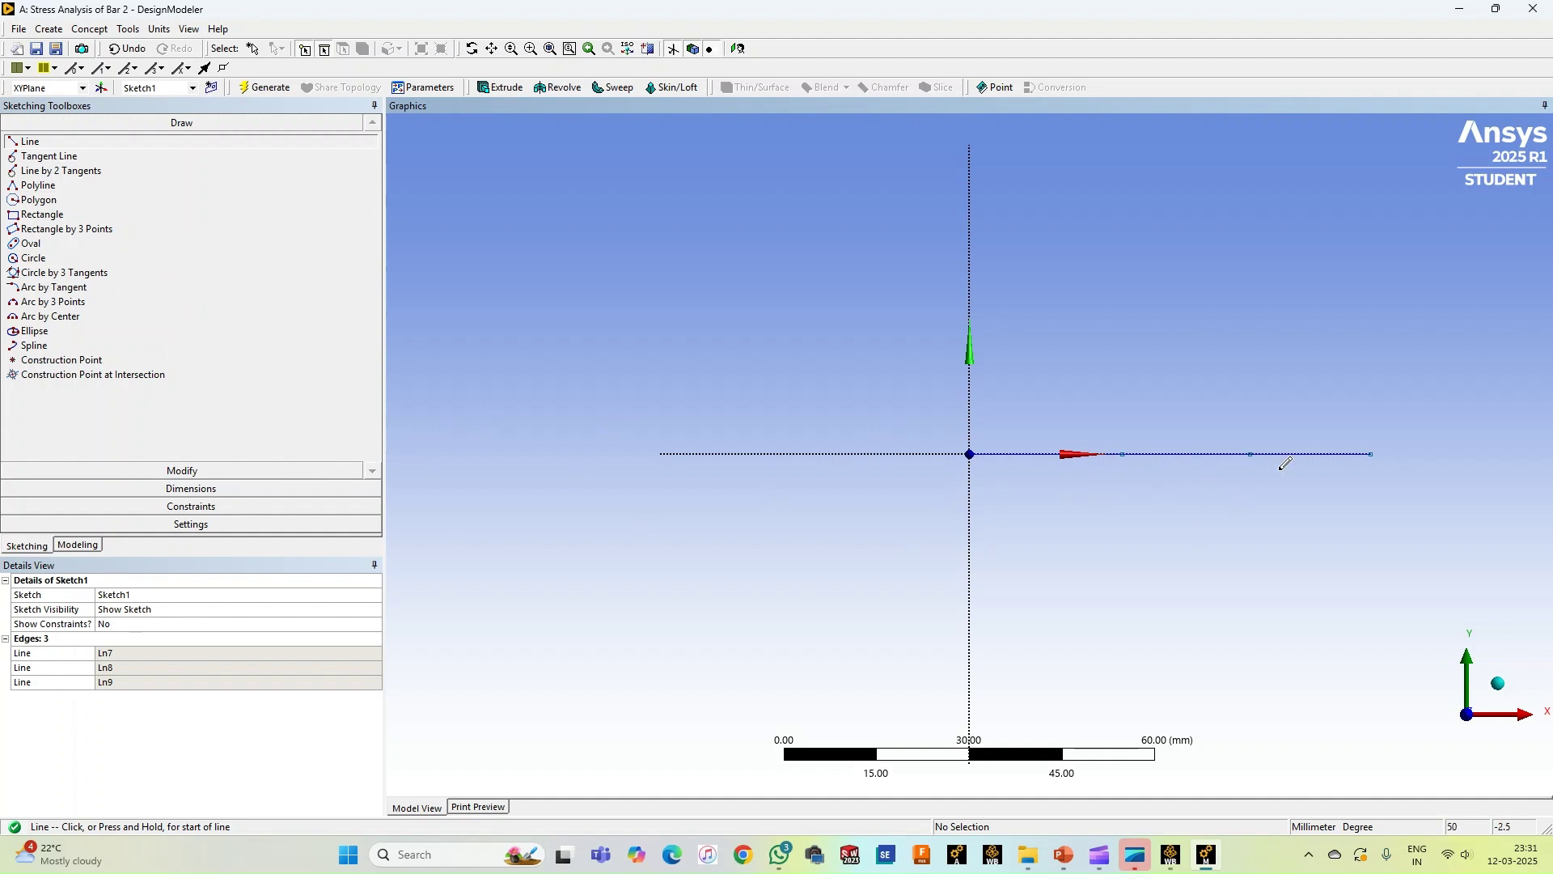
# Dimension the length of each of the three sketched lines, placing the dimensions below the axis
pyautogui.click(212, 489)
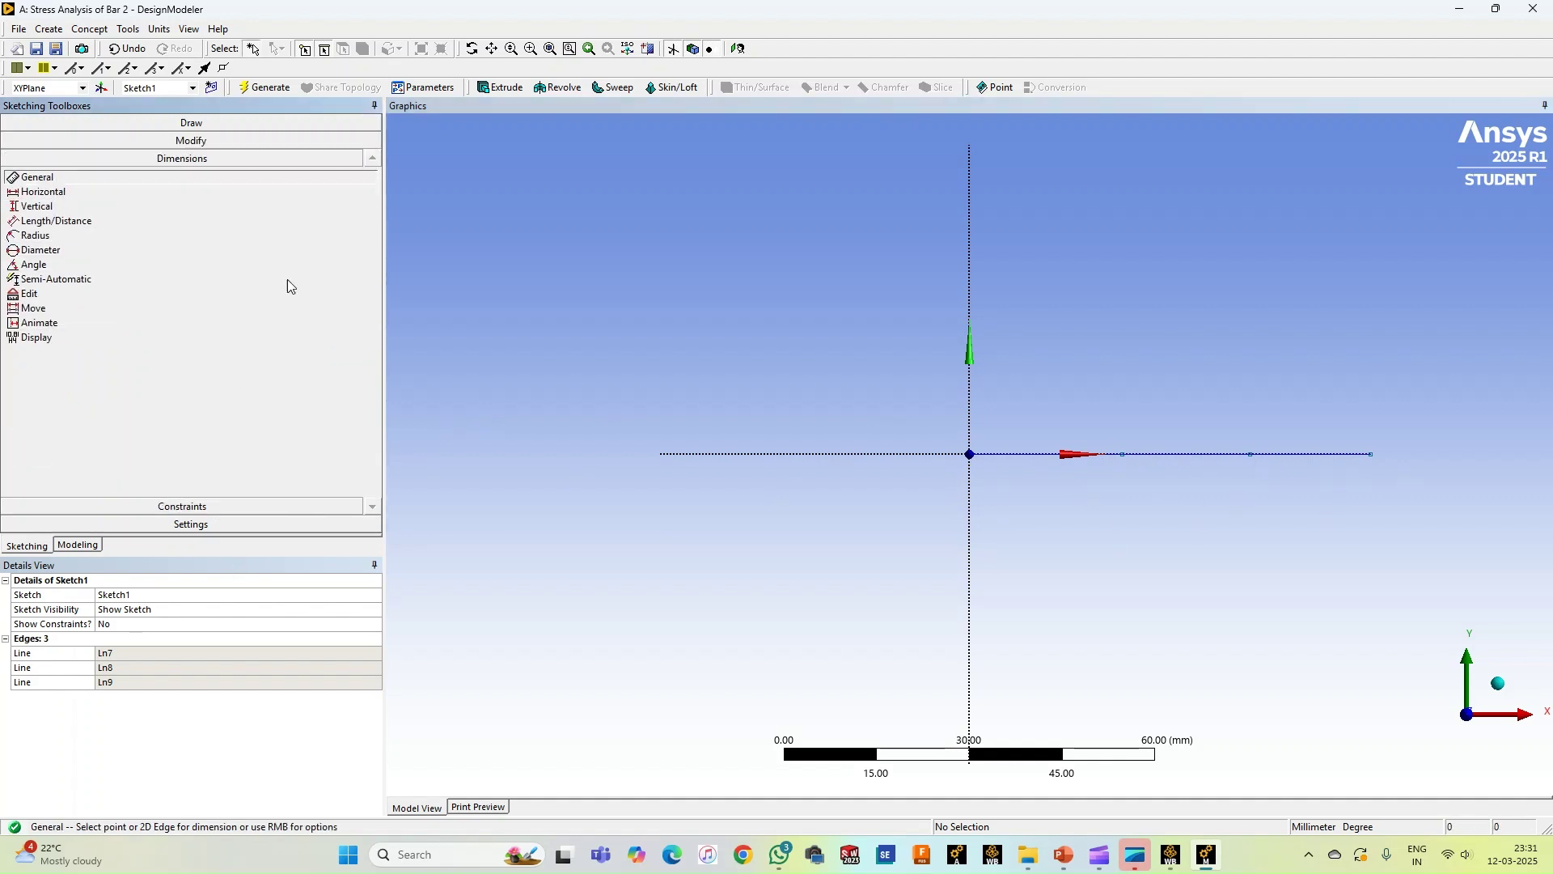
pyautogui.click(1025, 458)
pyautogui.click(1030, 496)
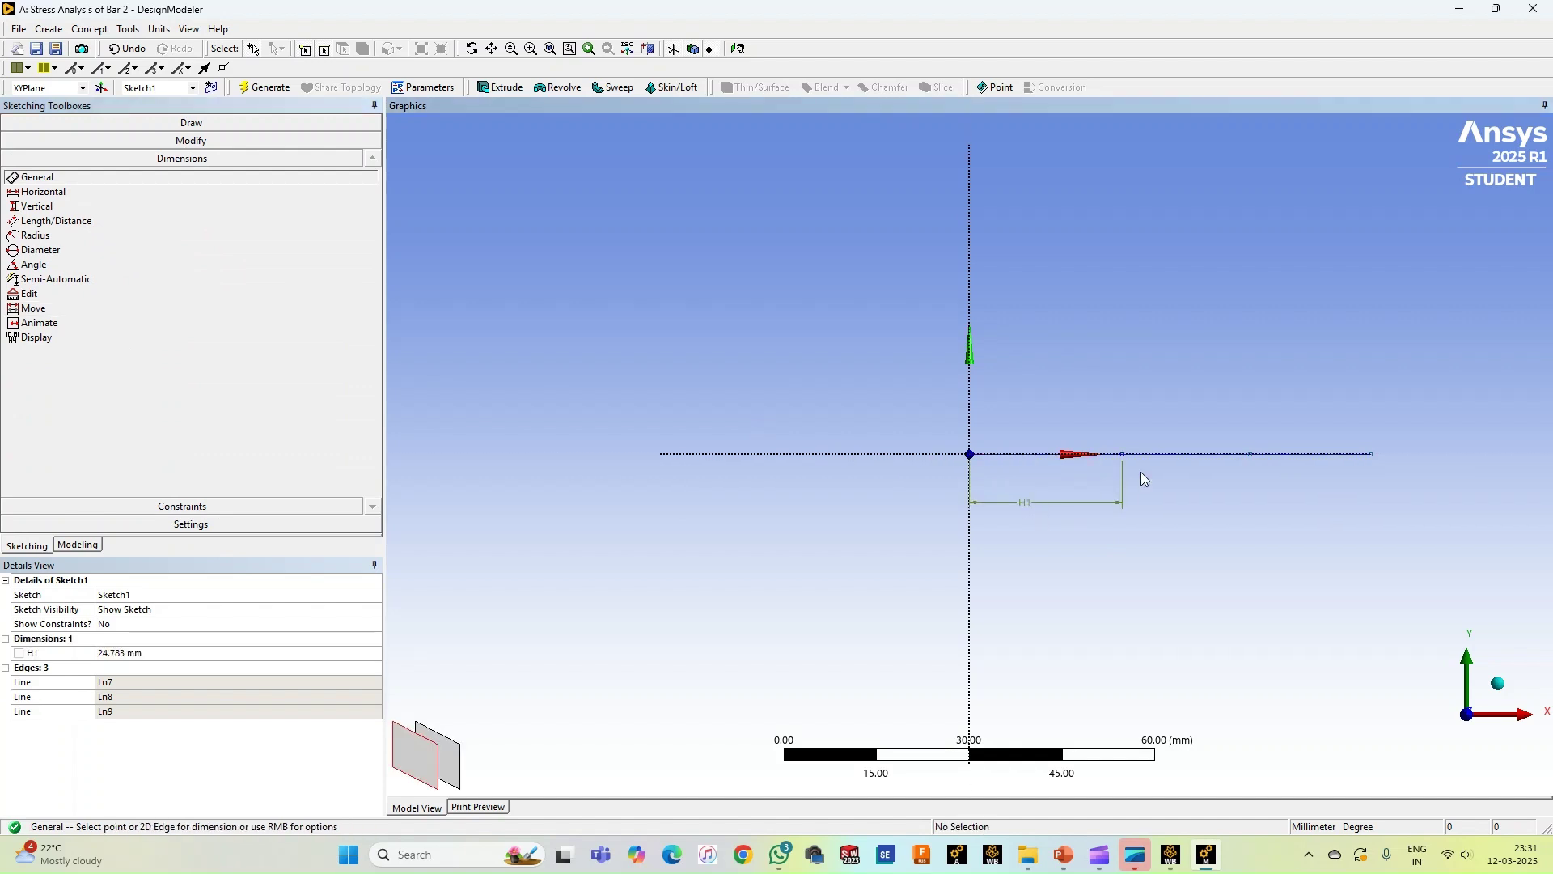
pyautogui.click(1160, 461)
pyautogui.click(1173, 503)
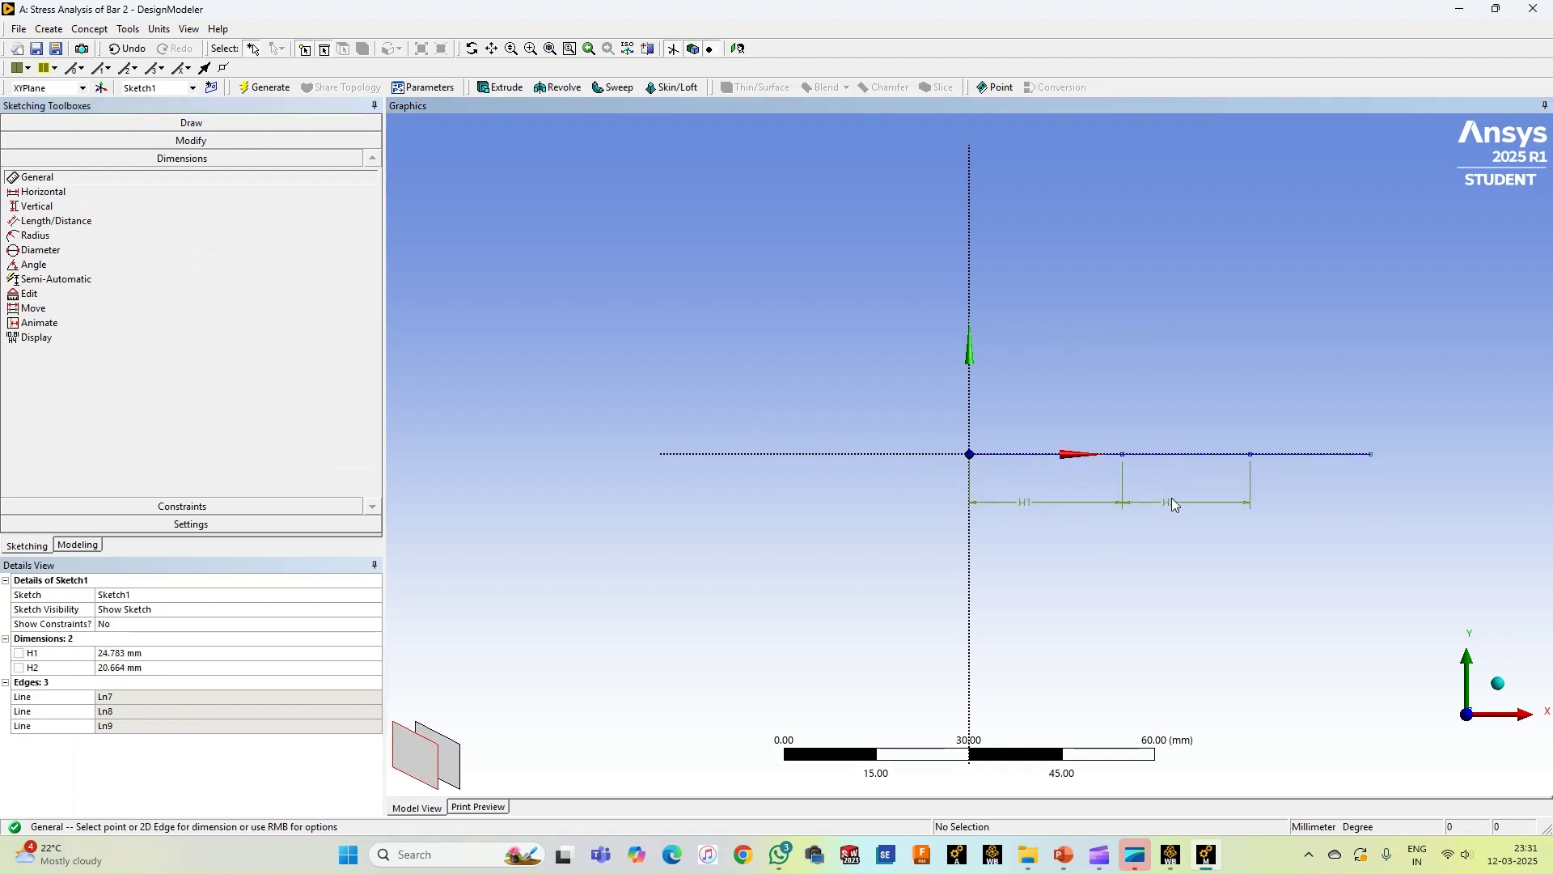
pyautogui.click(1294, 453)
pyautogui.click(1290, 503)
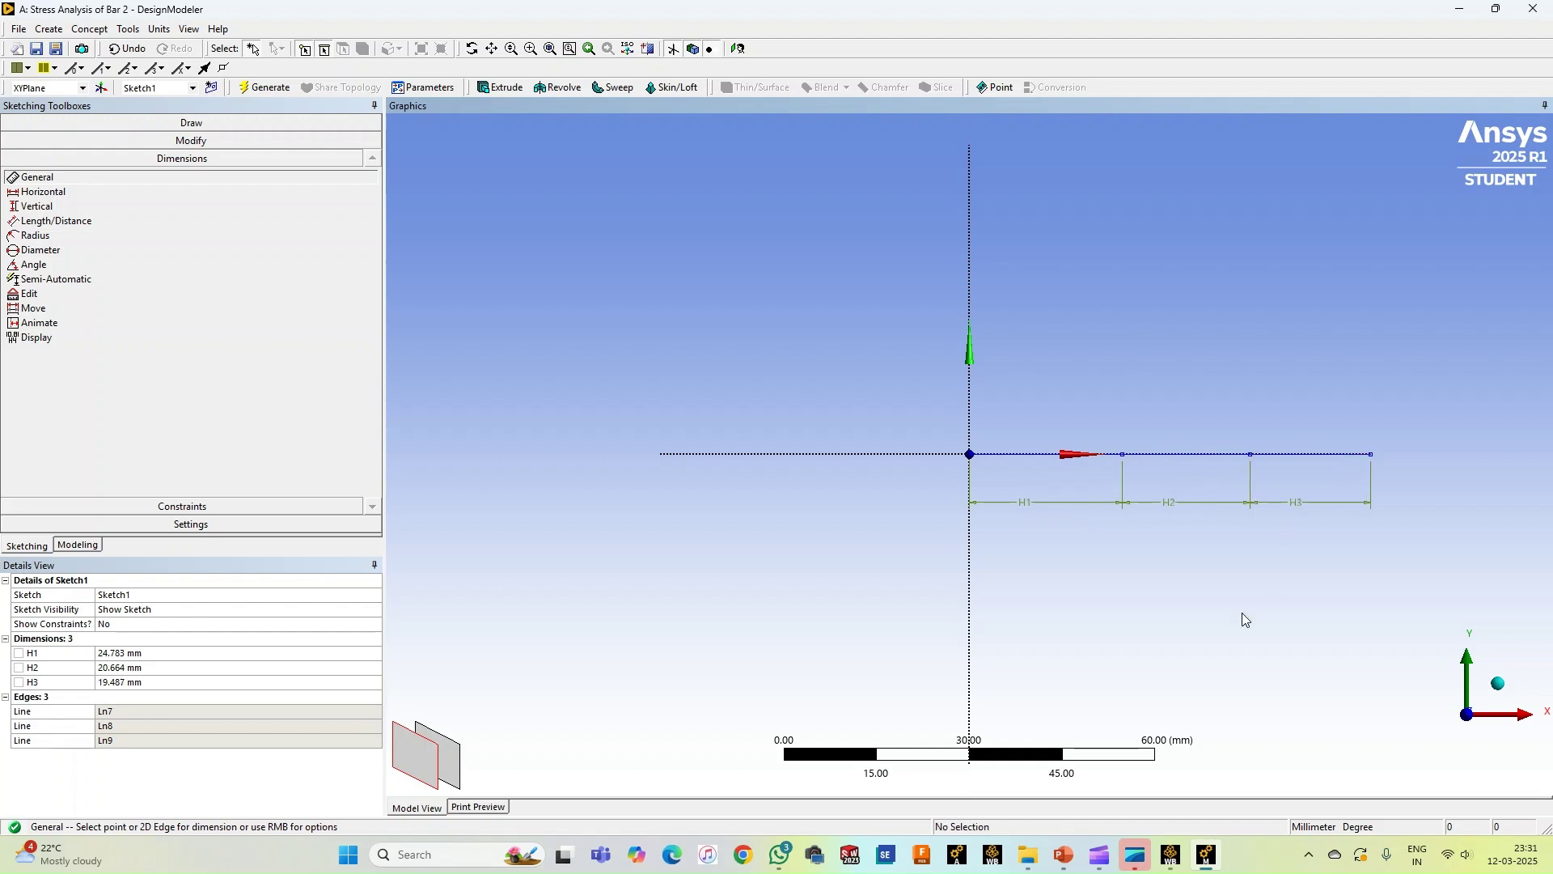
# Set the line lengths H1 to 275 mm, H2 to 150 mm and H3 to 375 mm, and generate the sketch
pyautogui.click(181, 653)
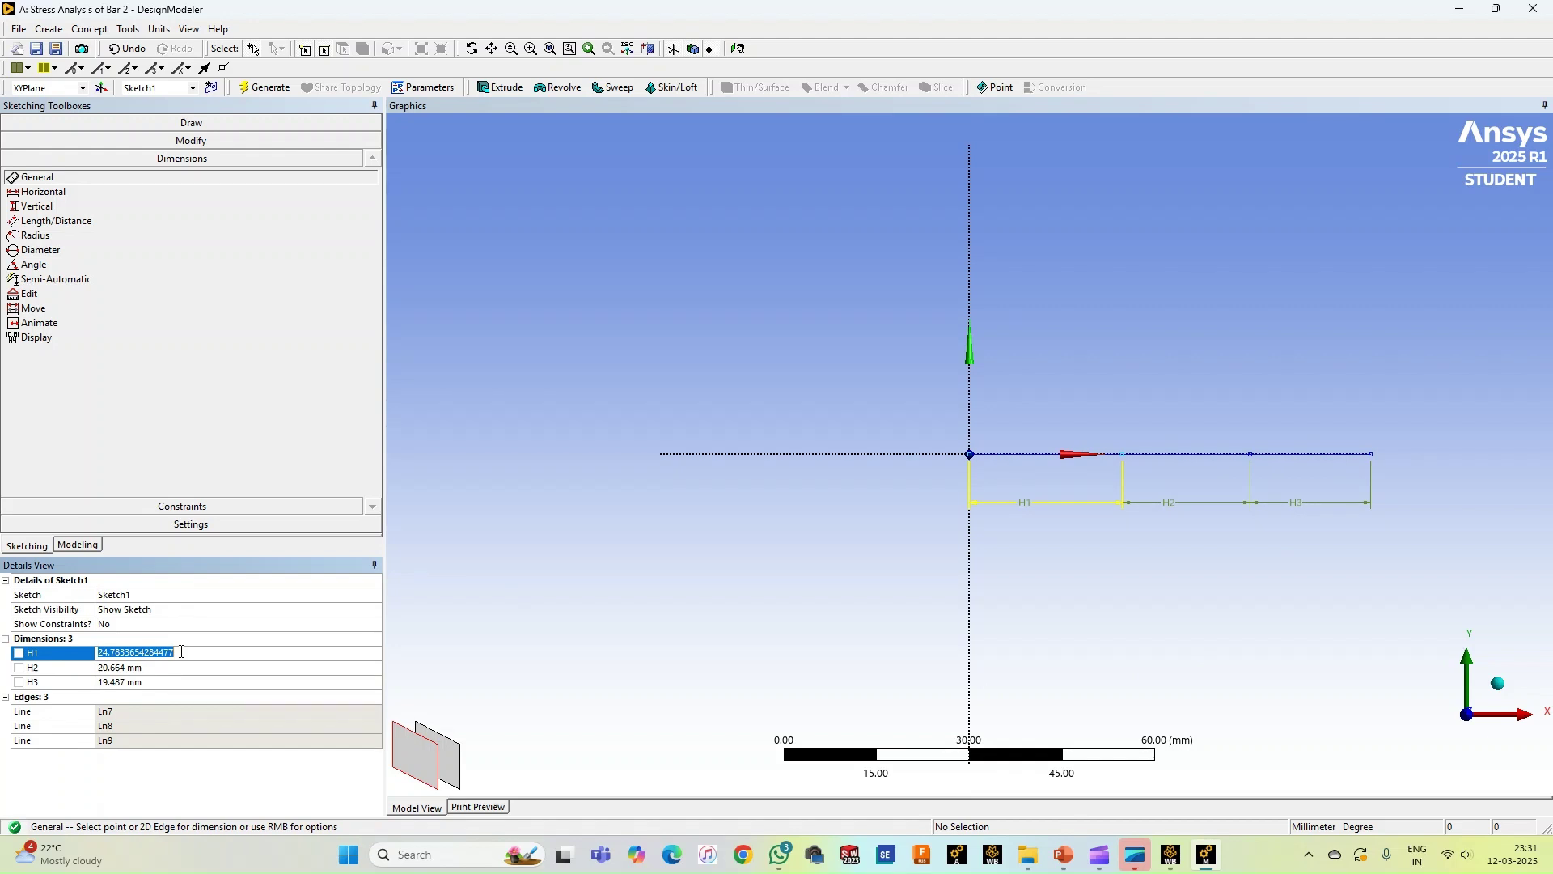
pyautogui.write('275')
pyautogui.press('Return')
pyautogui.click(156, 668)
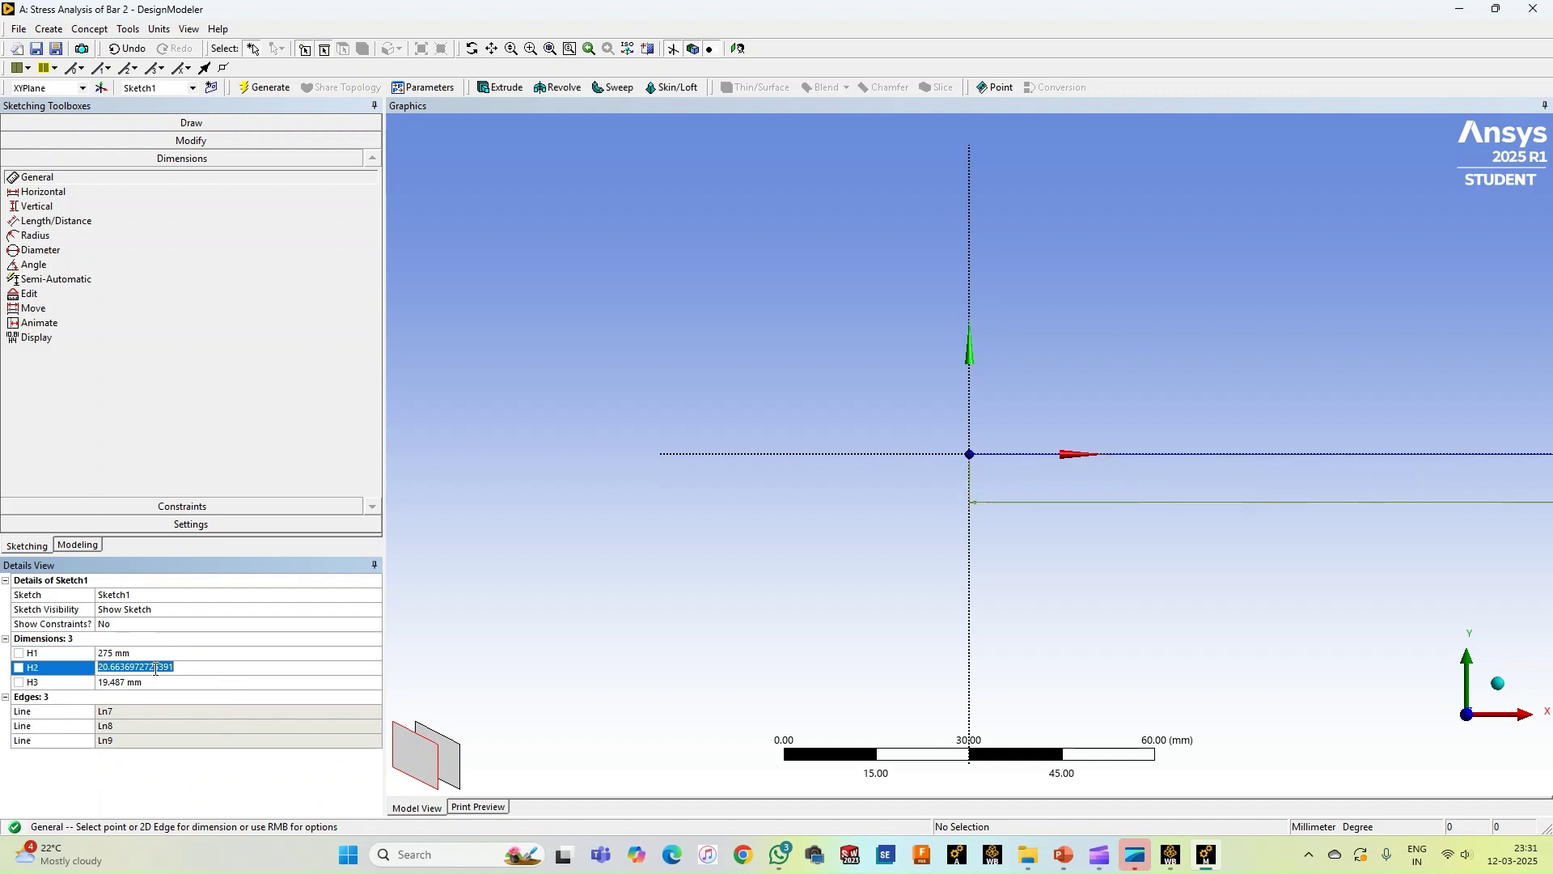
pyautogui.write('150')
pyautogui.click(160, 682)
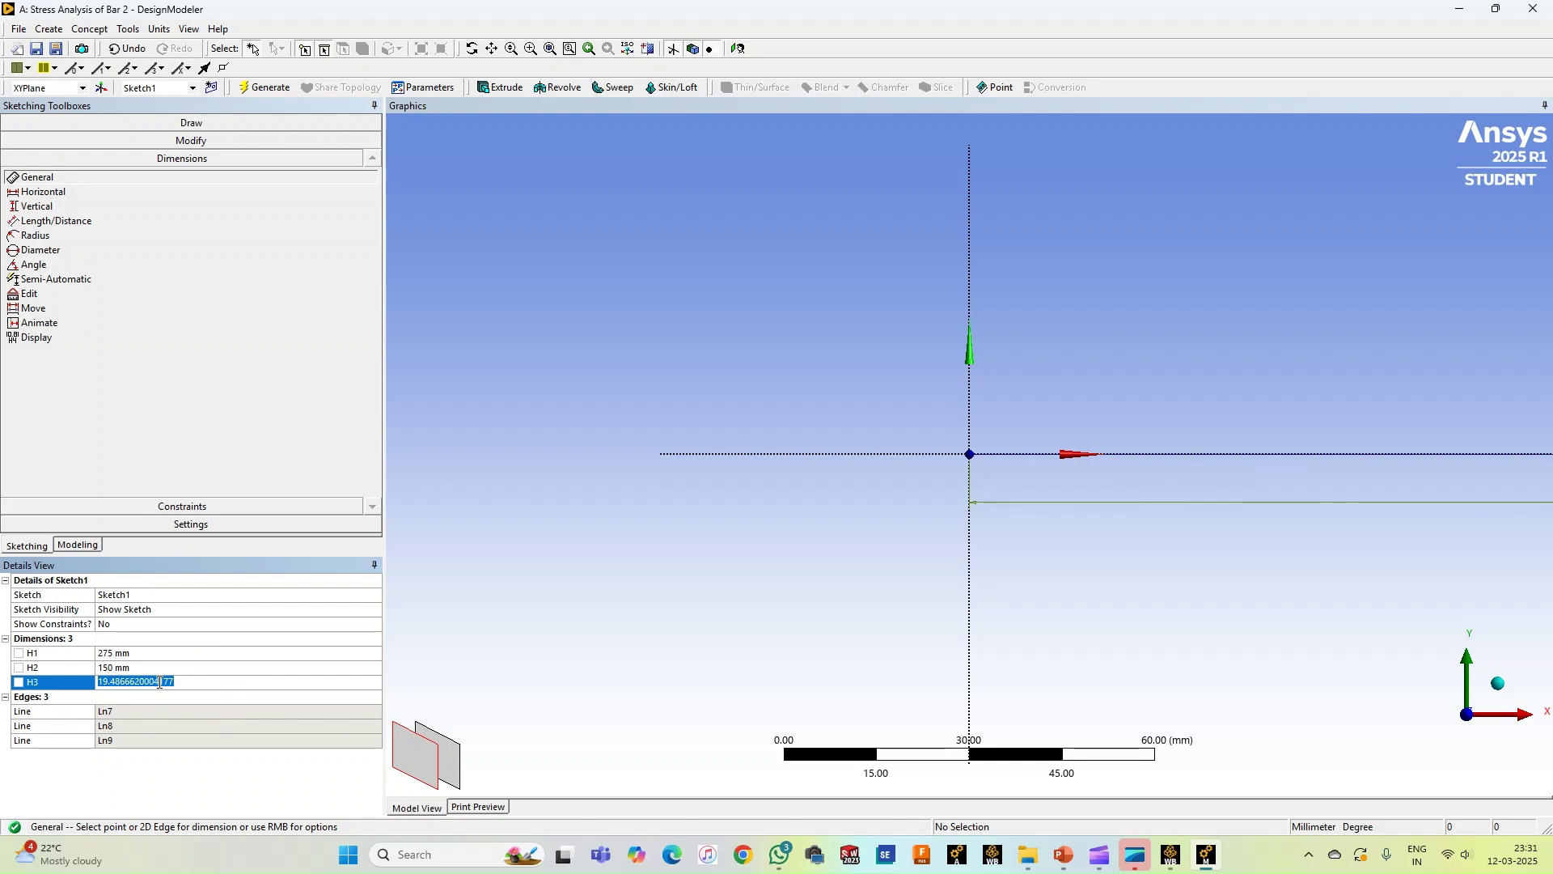
pyautogui.write('375')
pyautogui.press('Return')
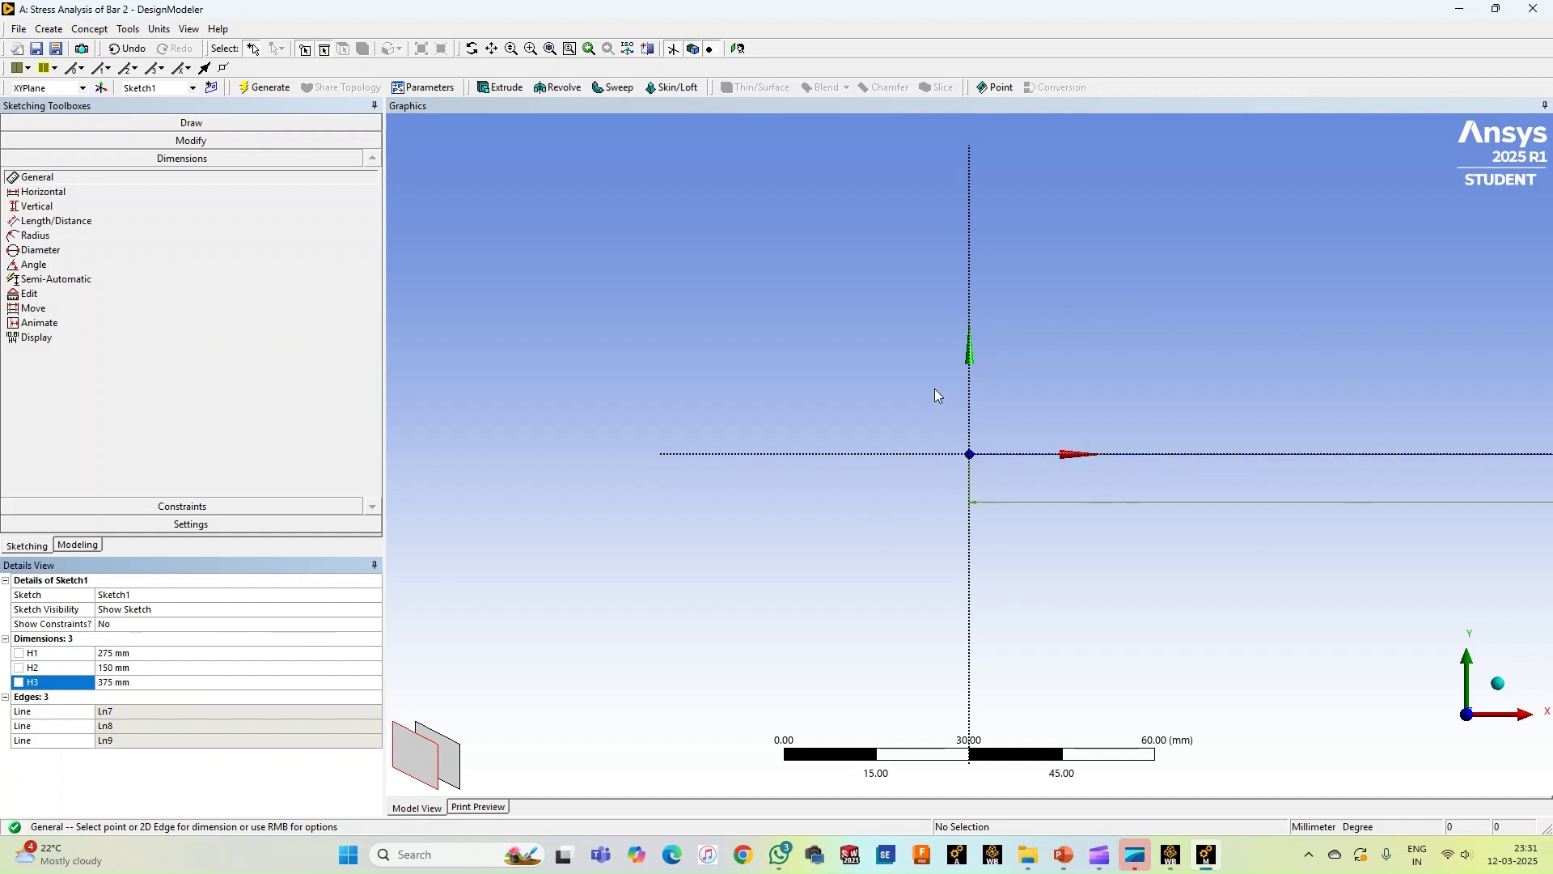
pyautogui.click(550, 50)
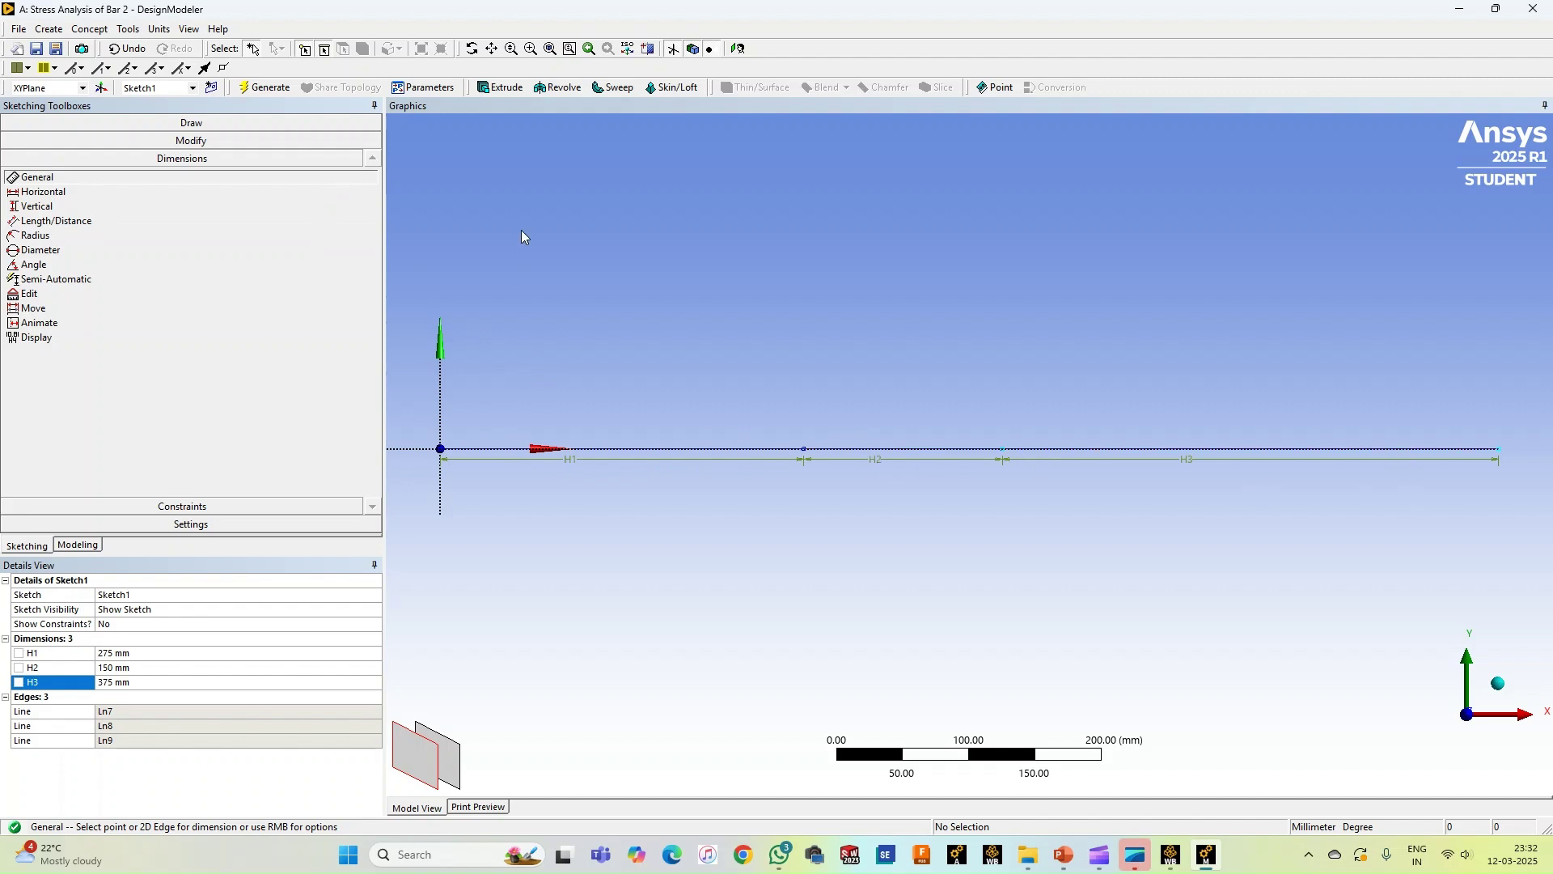
pyautogui.click(264, 87)
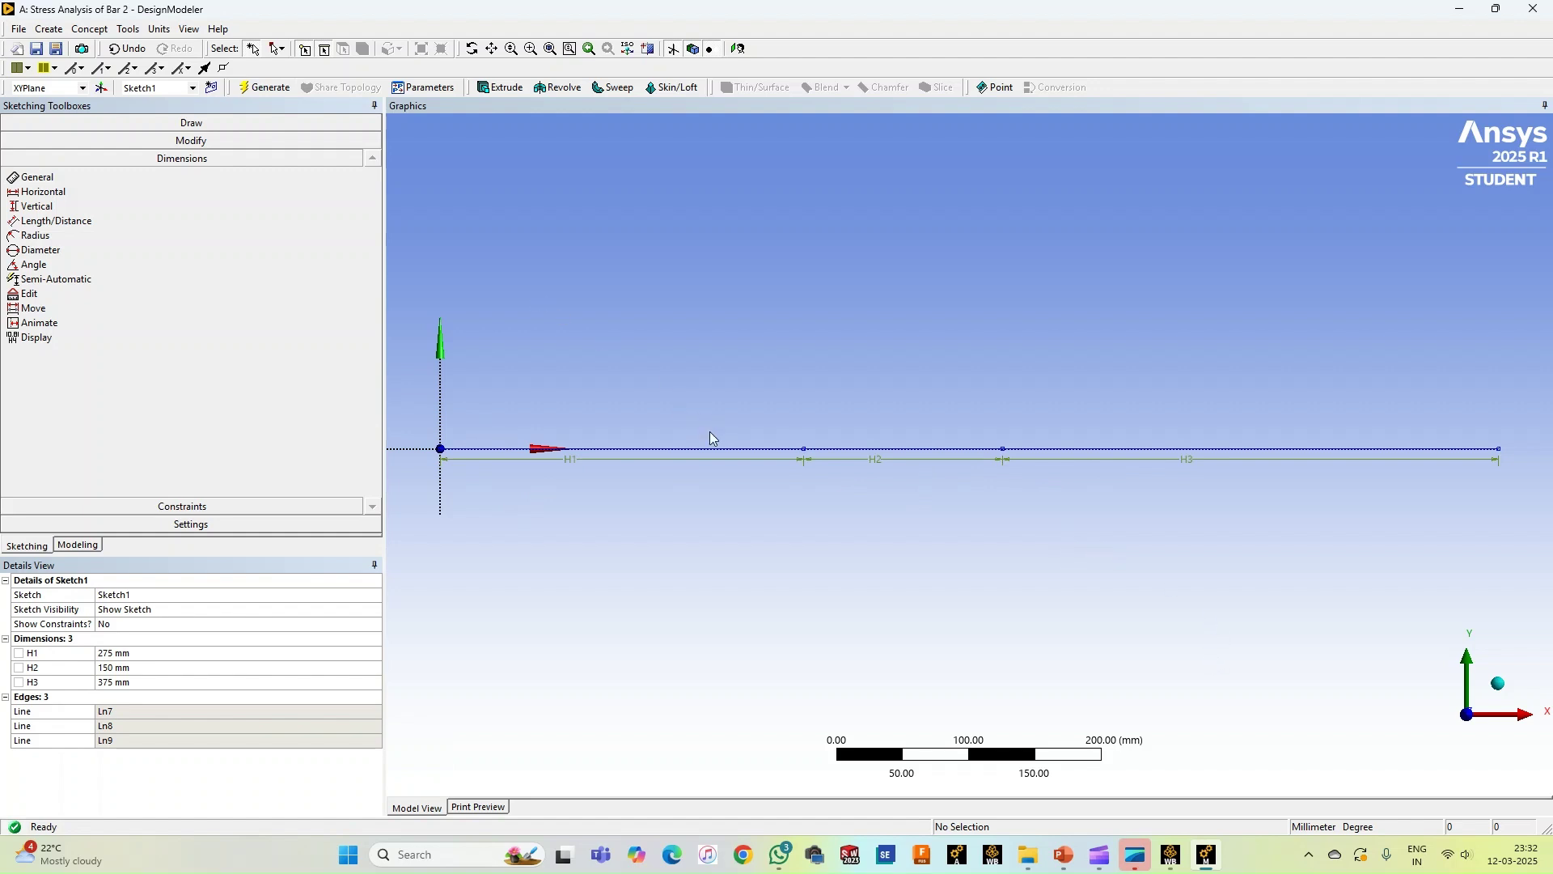
# Start a Lines From Sketches feature and apply the three-segment sketch on XYPlane as its base object
pyautogui.click(85, 30)
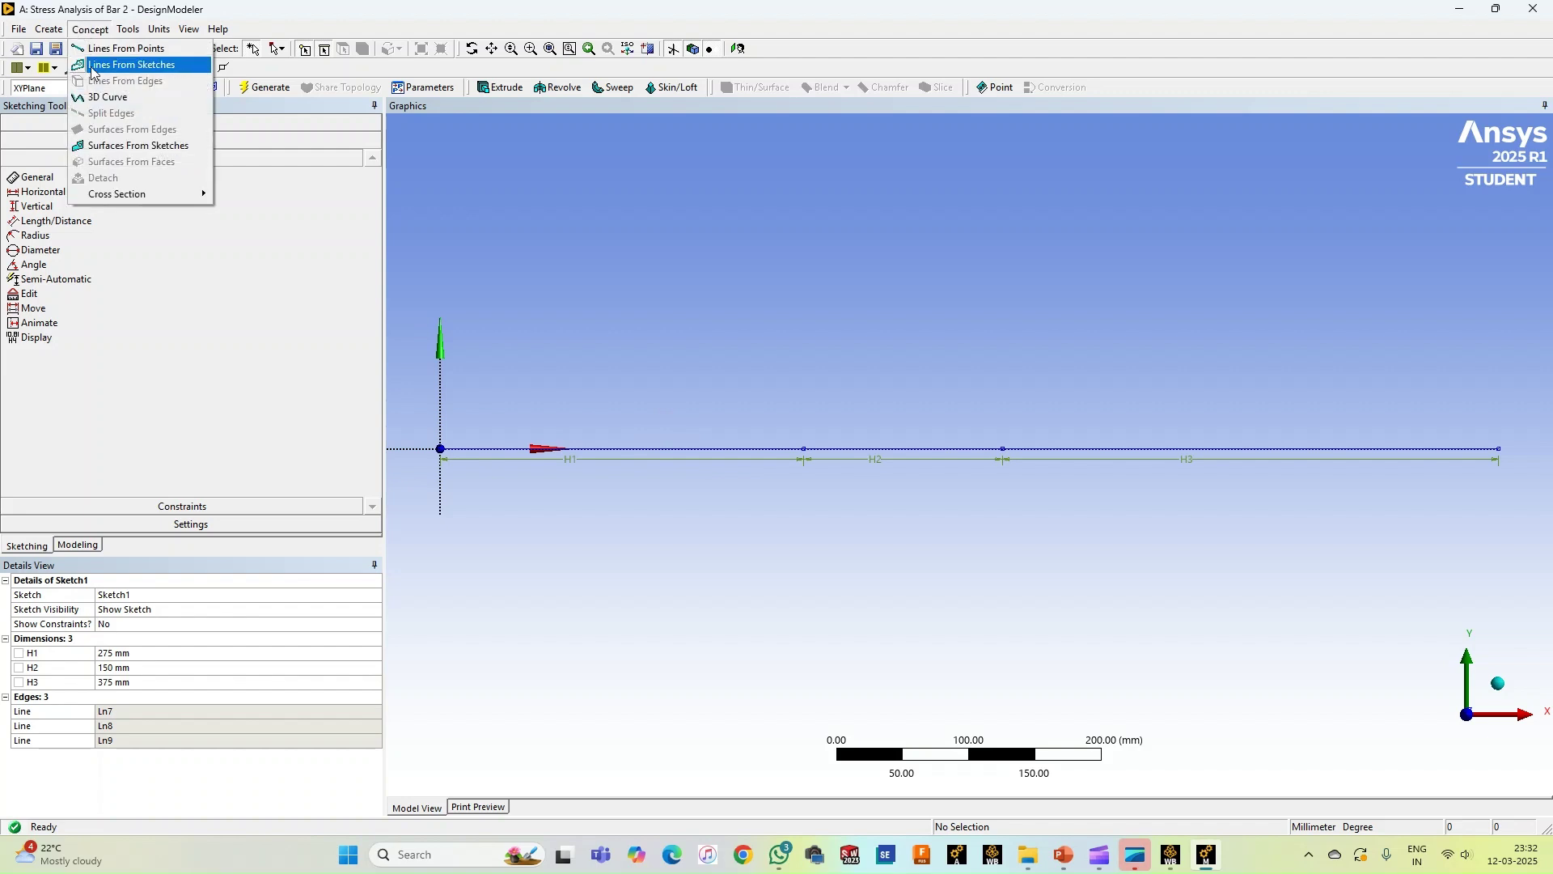
pyautogui.click(92, 67)
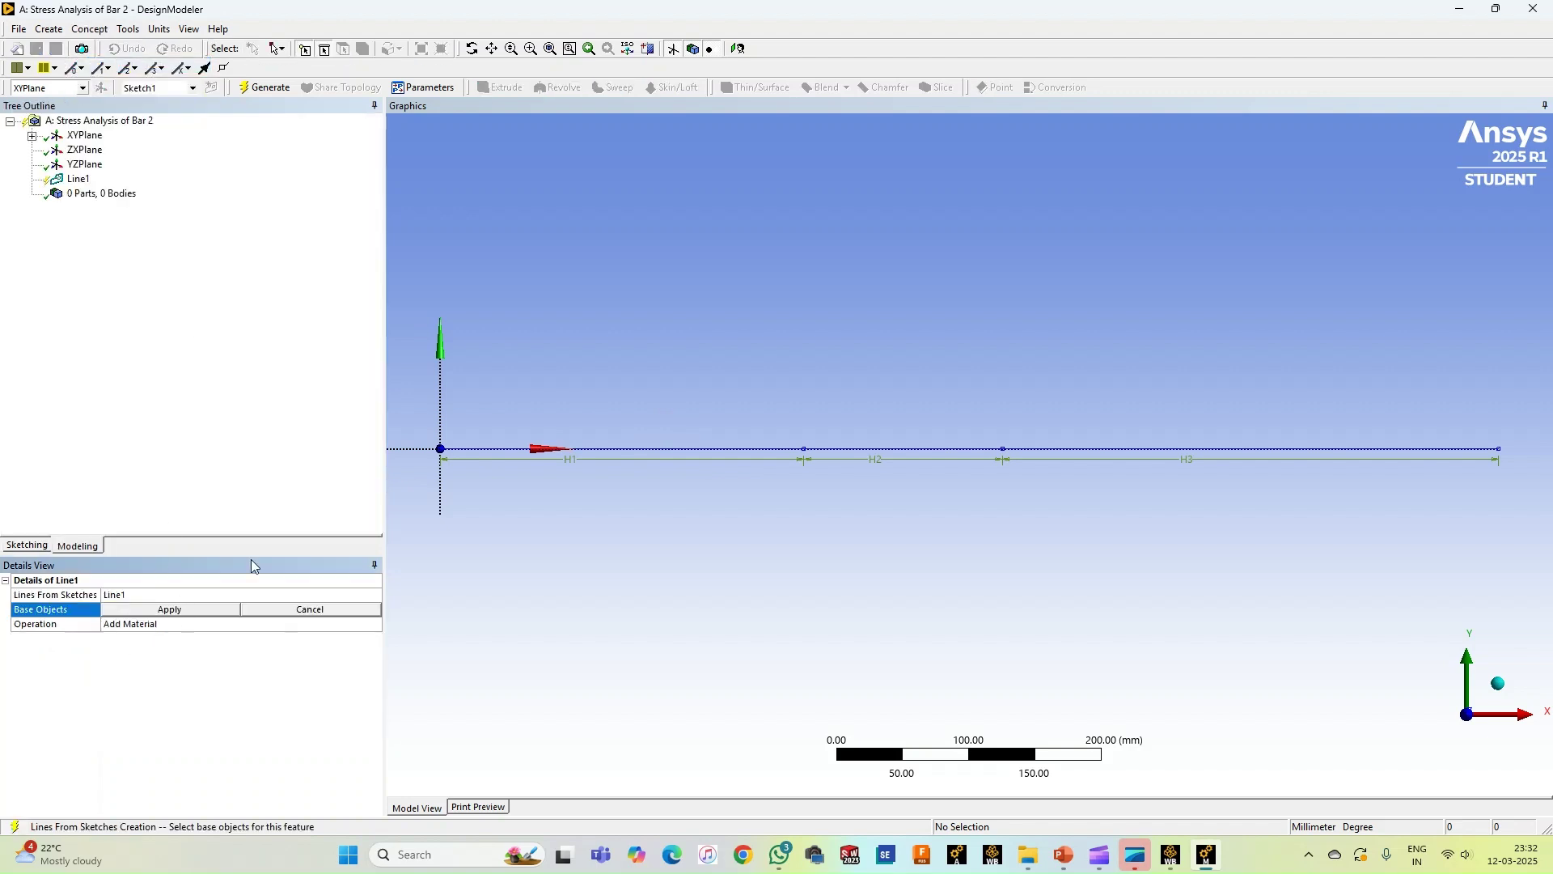
pyautogui.click(502, 449)
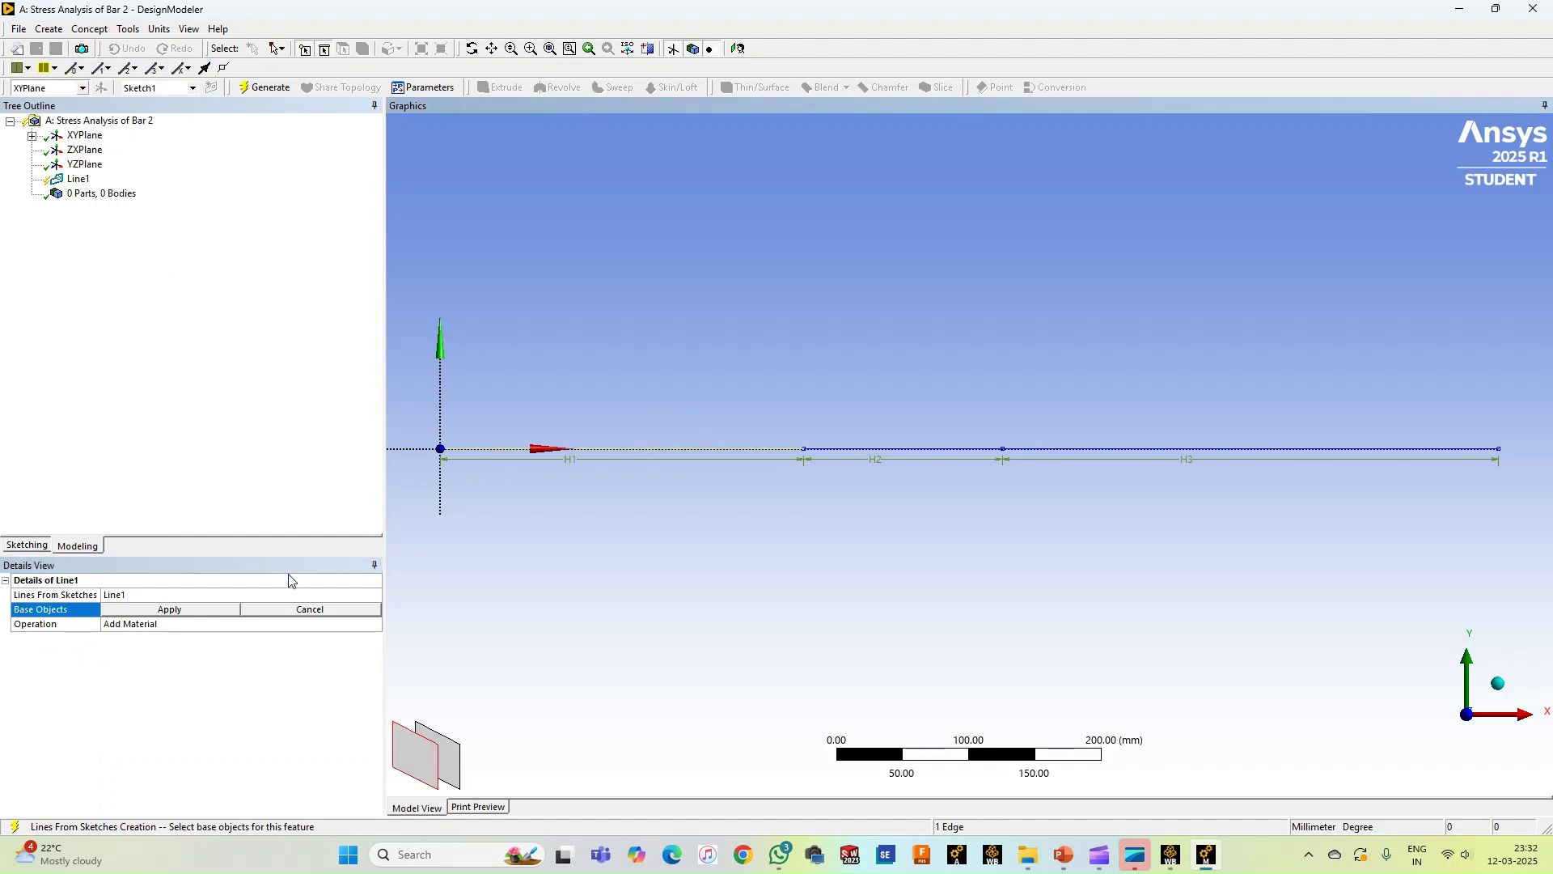
pyautogui.click(197, 613)
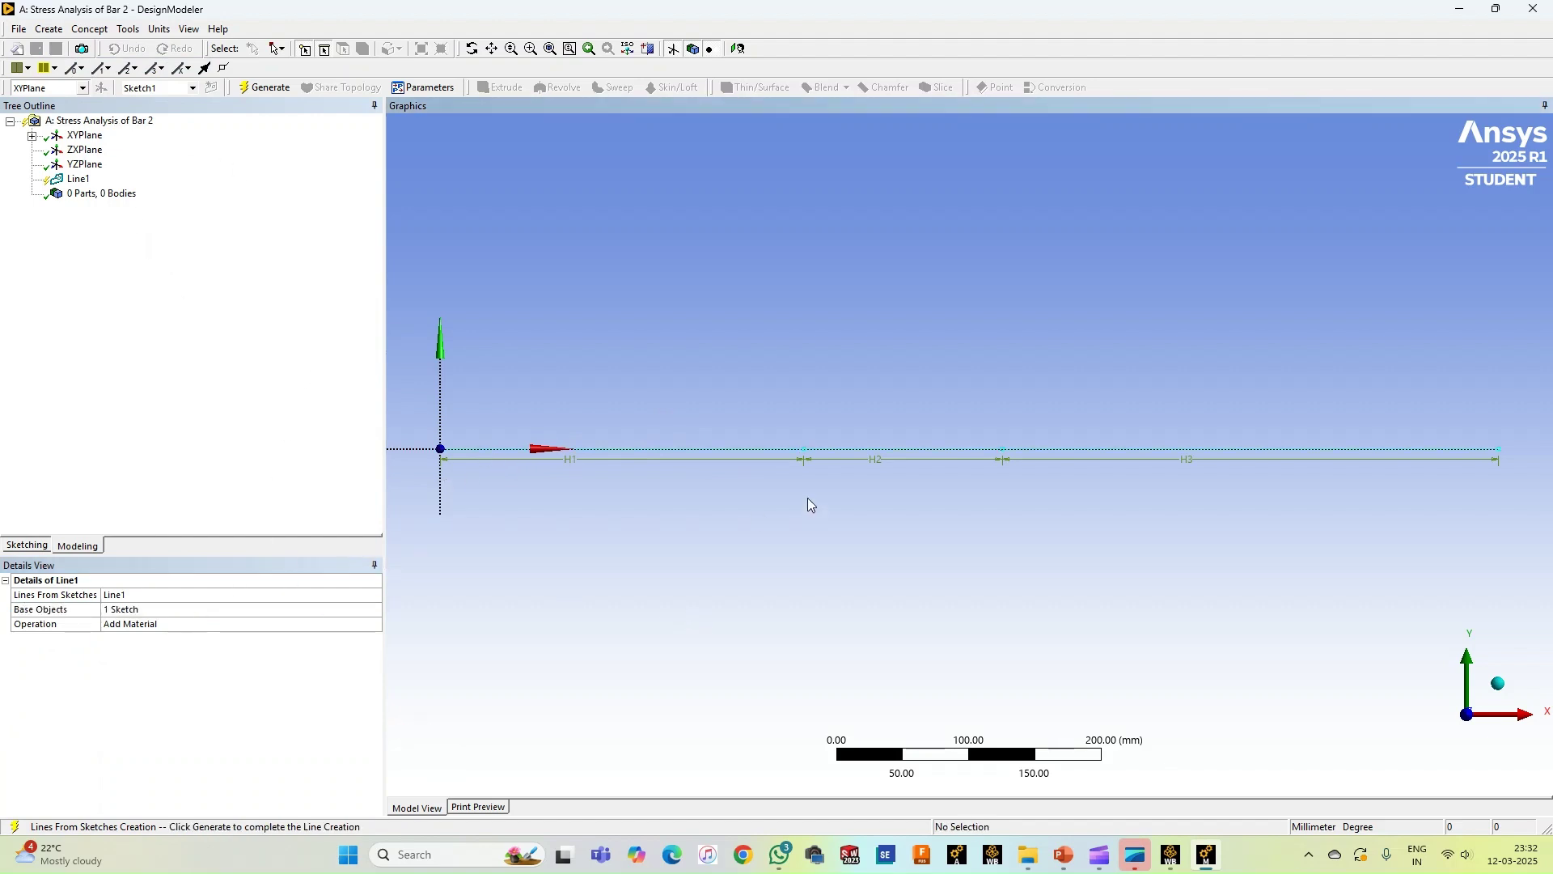
# Set the line feature's operation to Add Frozen, keep the sketch as its base object, and generate the line body
pyautogui.click(894, 450)
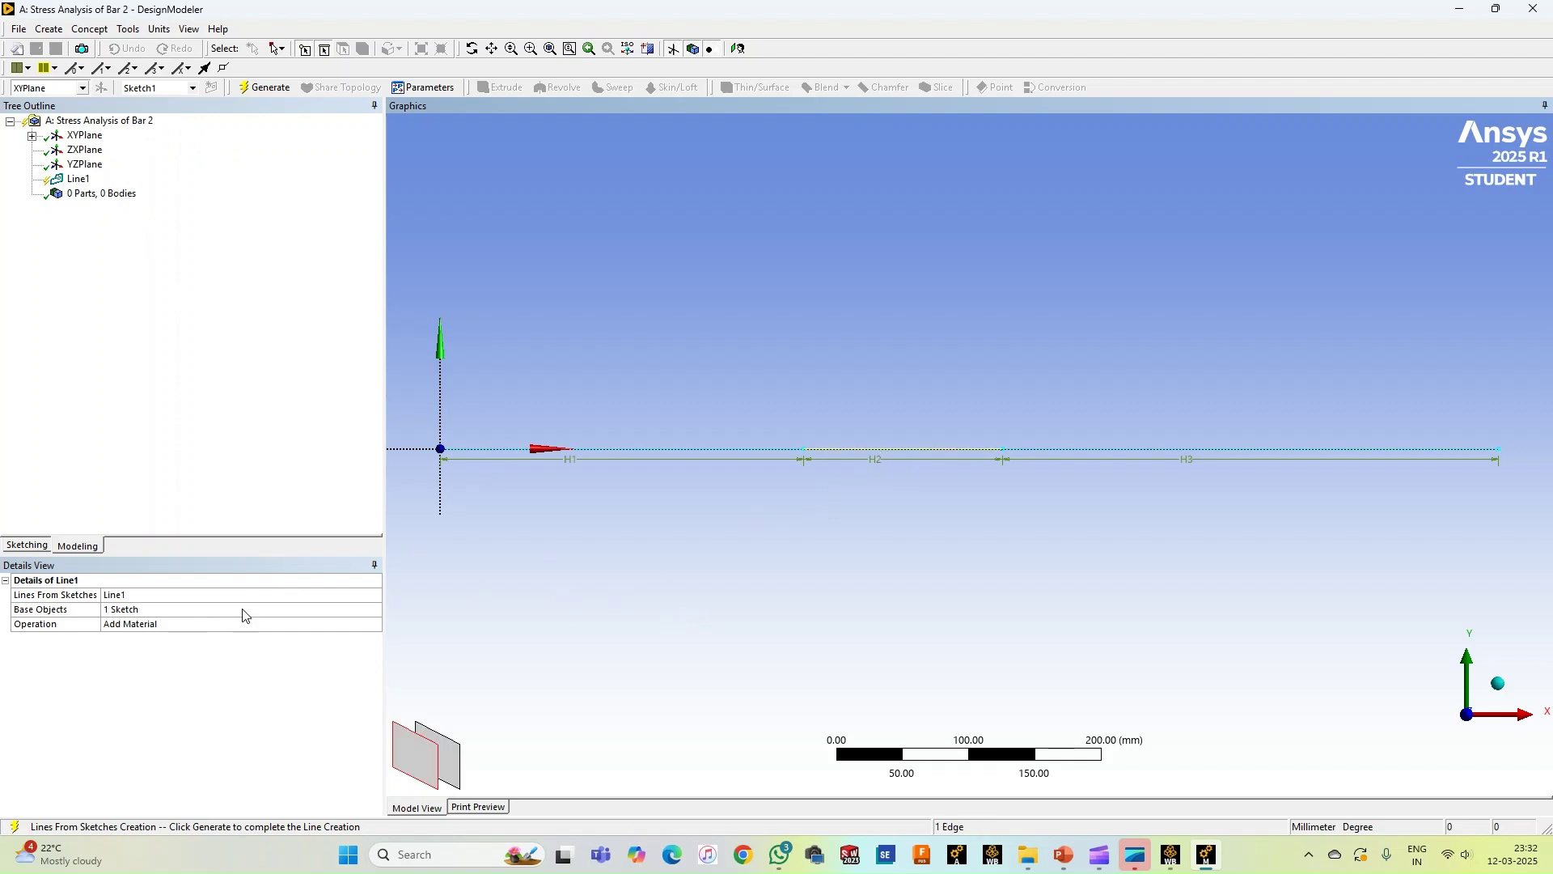
pyautogui.click(146, 626)
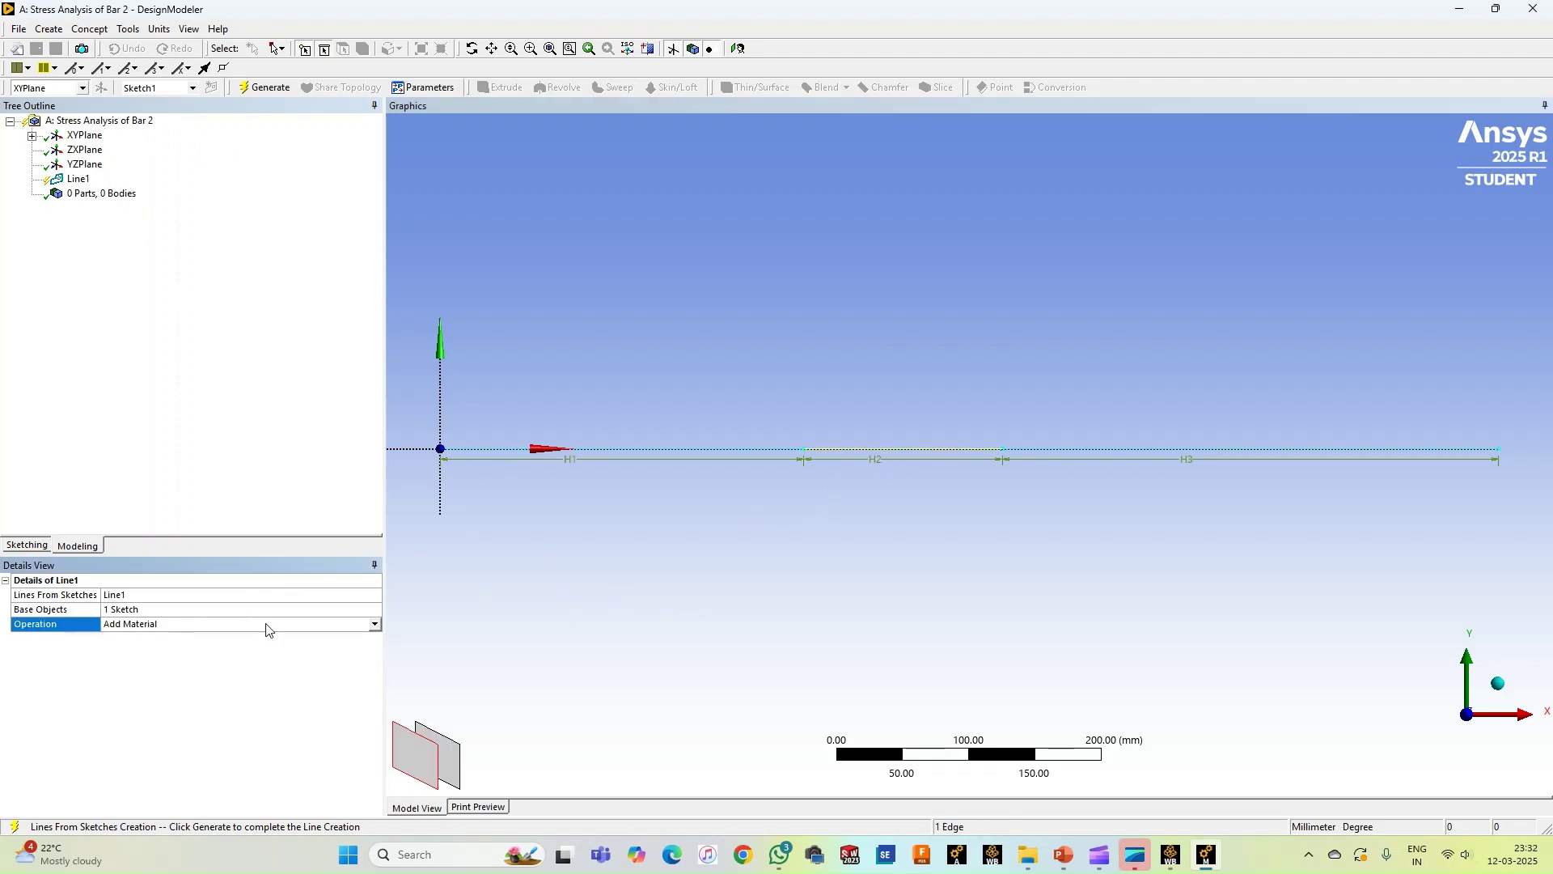
pyautogui.click(374, 624)
pyautogui.click(214, 644)
pyautogui.click(167, 612)
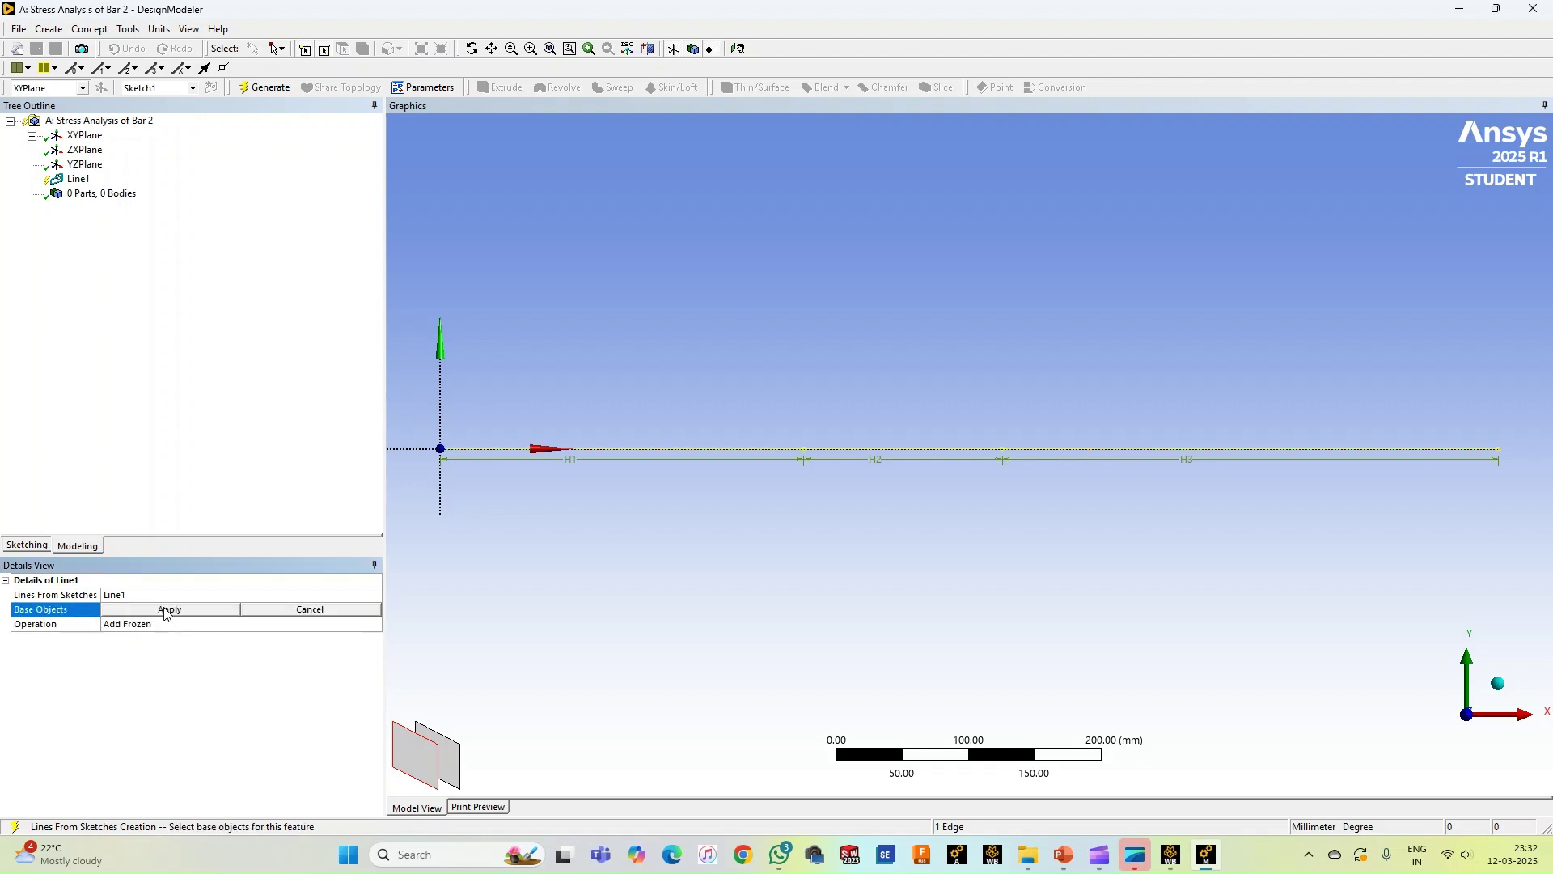
pyautogui.click(167, 611)
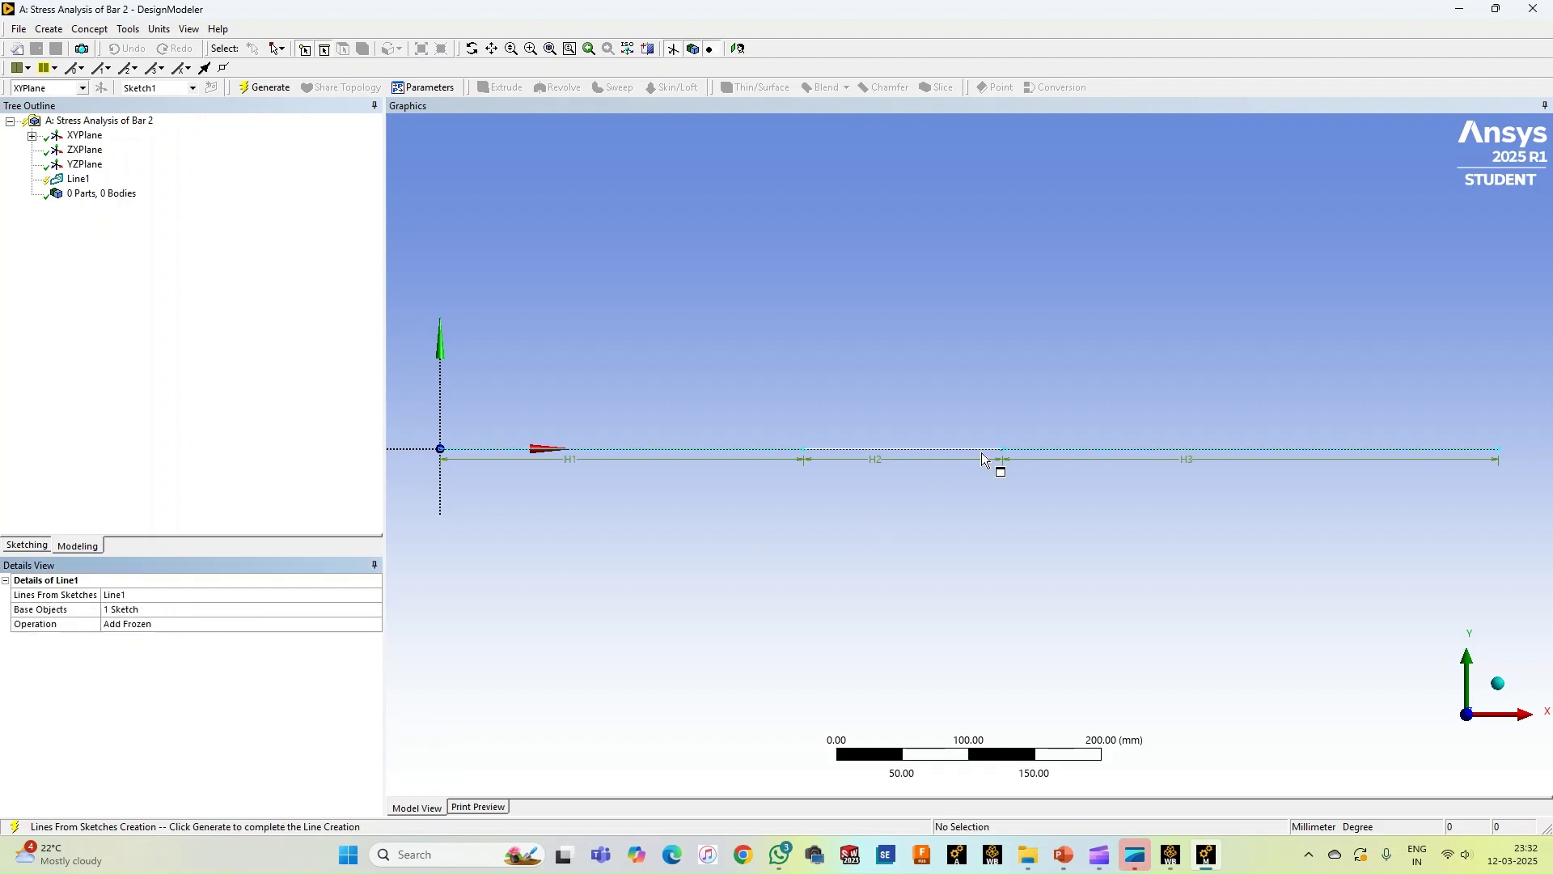
pyautogui.click(1199, 449)
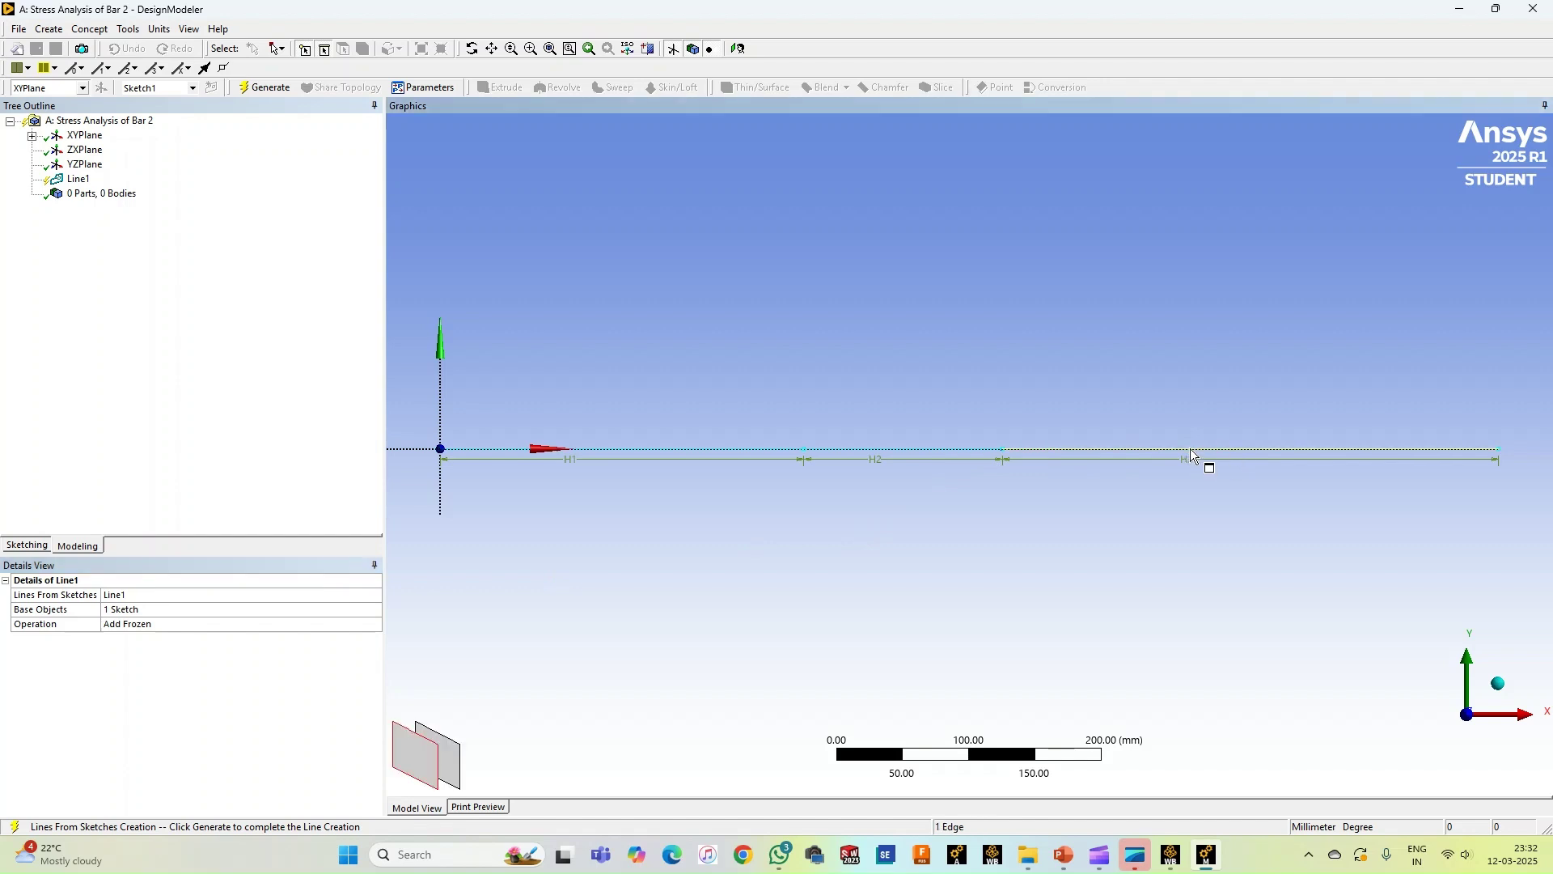
pyautogui.click(173, 626)
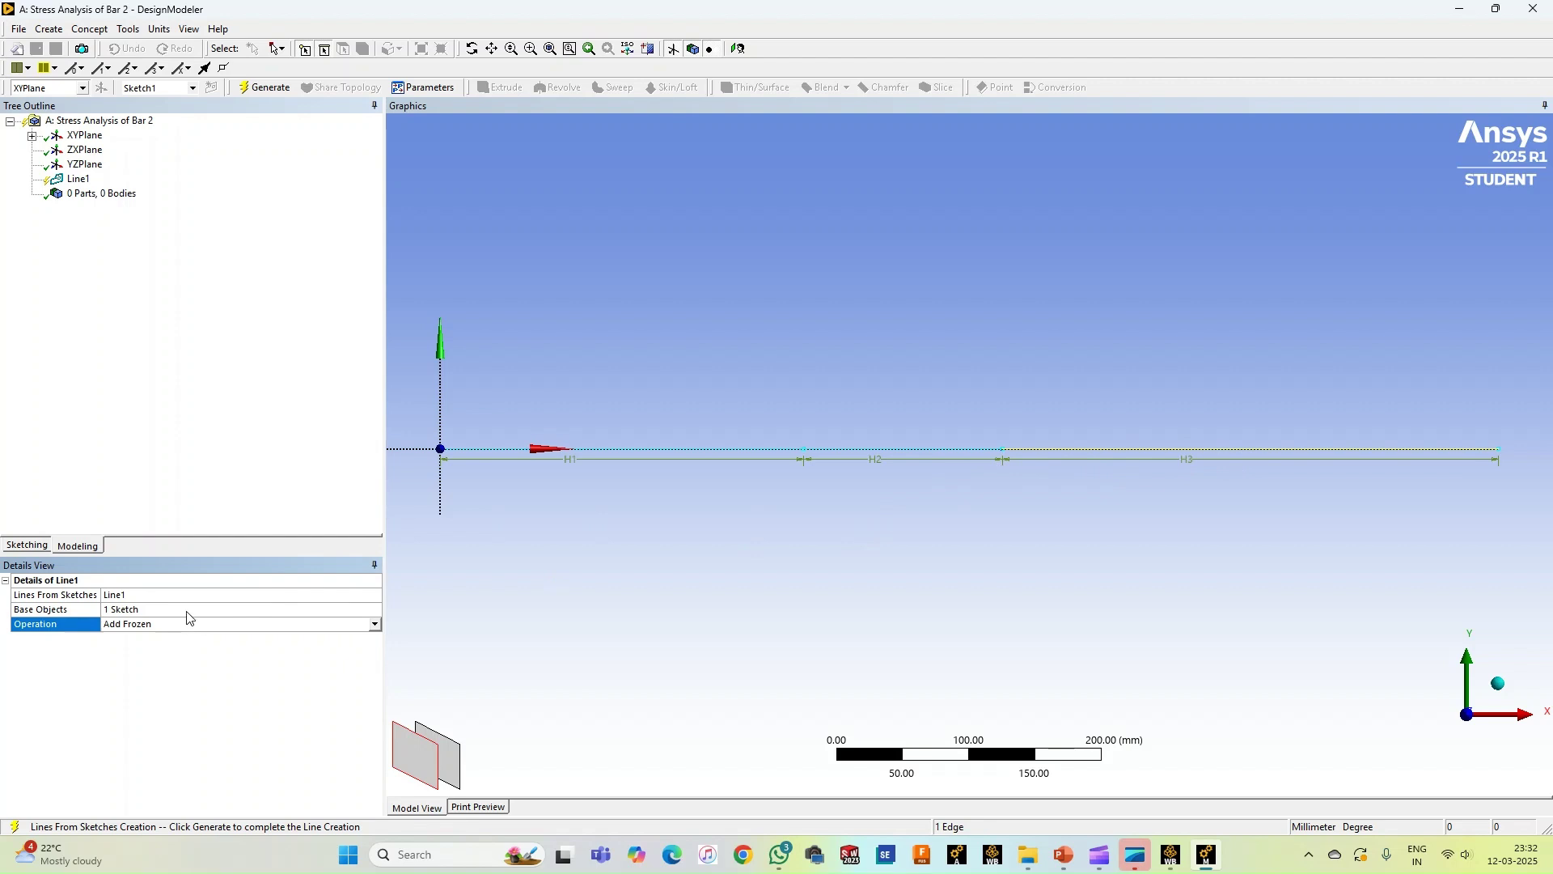
pyautogui.click(187, 612)
pyautogui.click(187, 610)
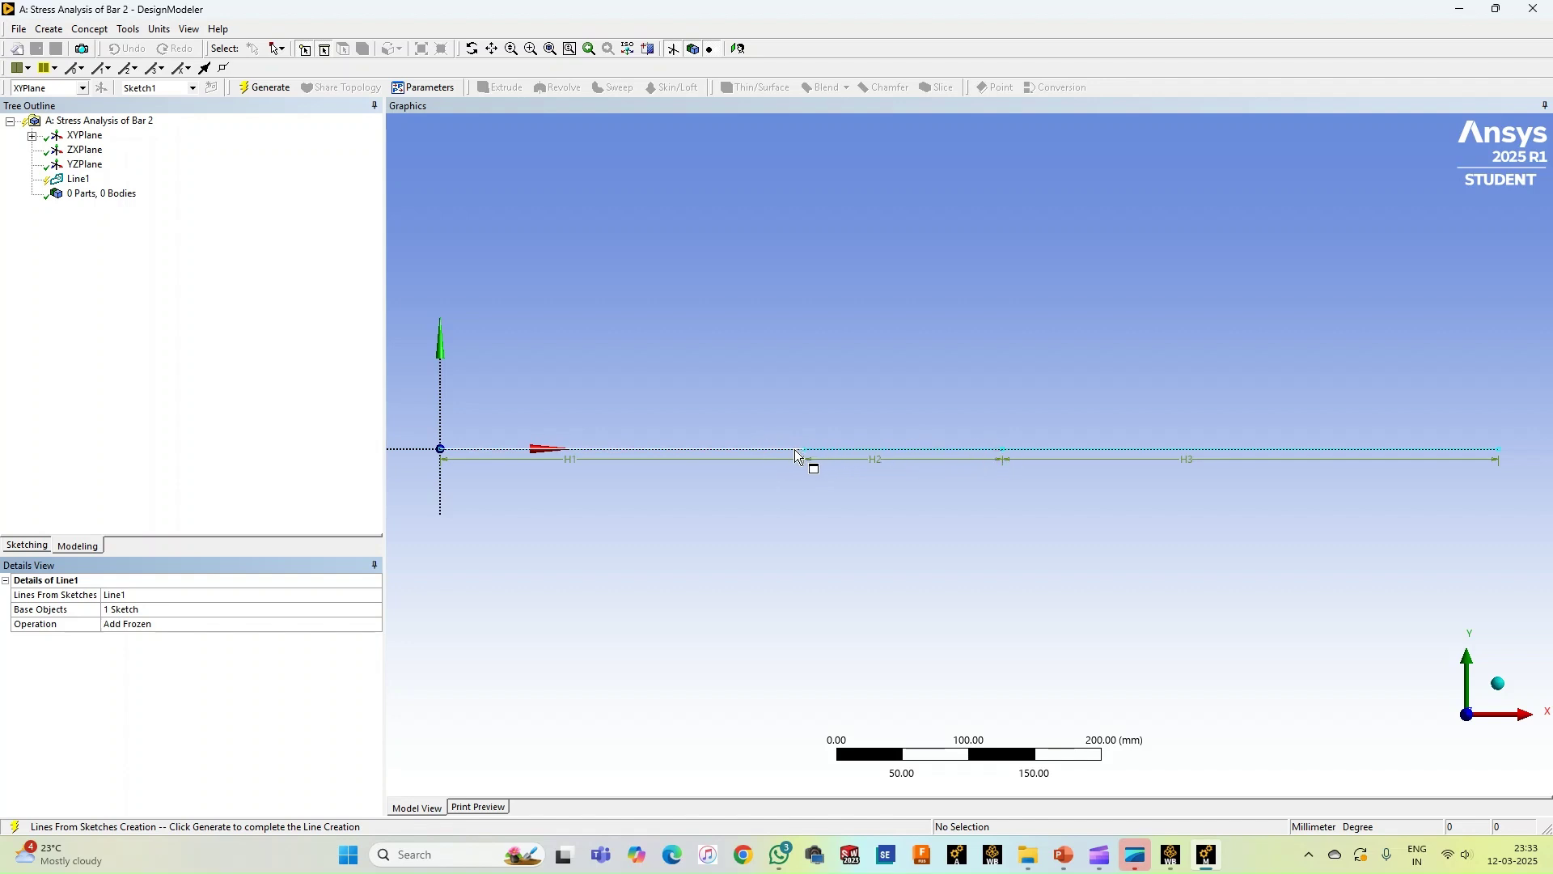
pyautogui.click(268, 87)
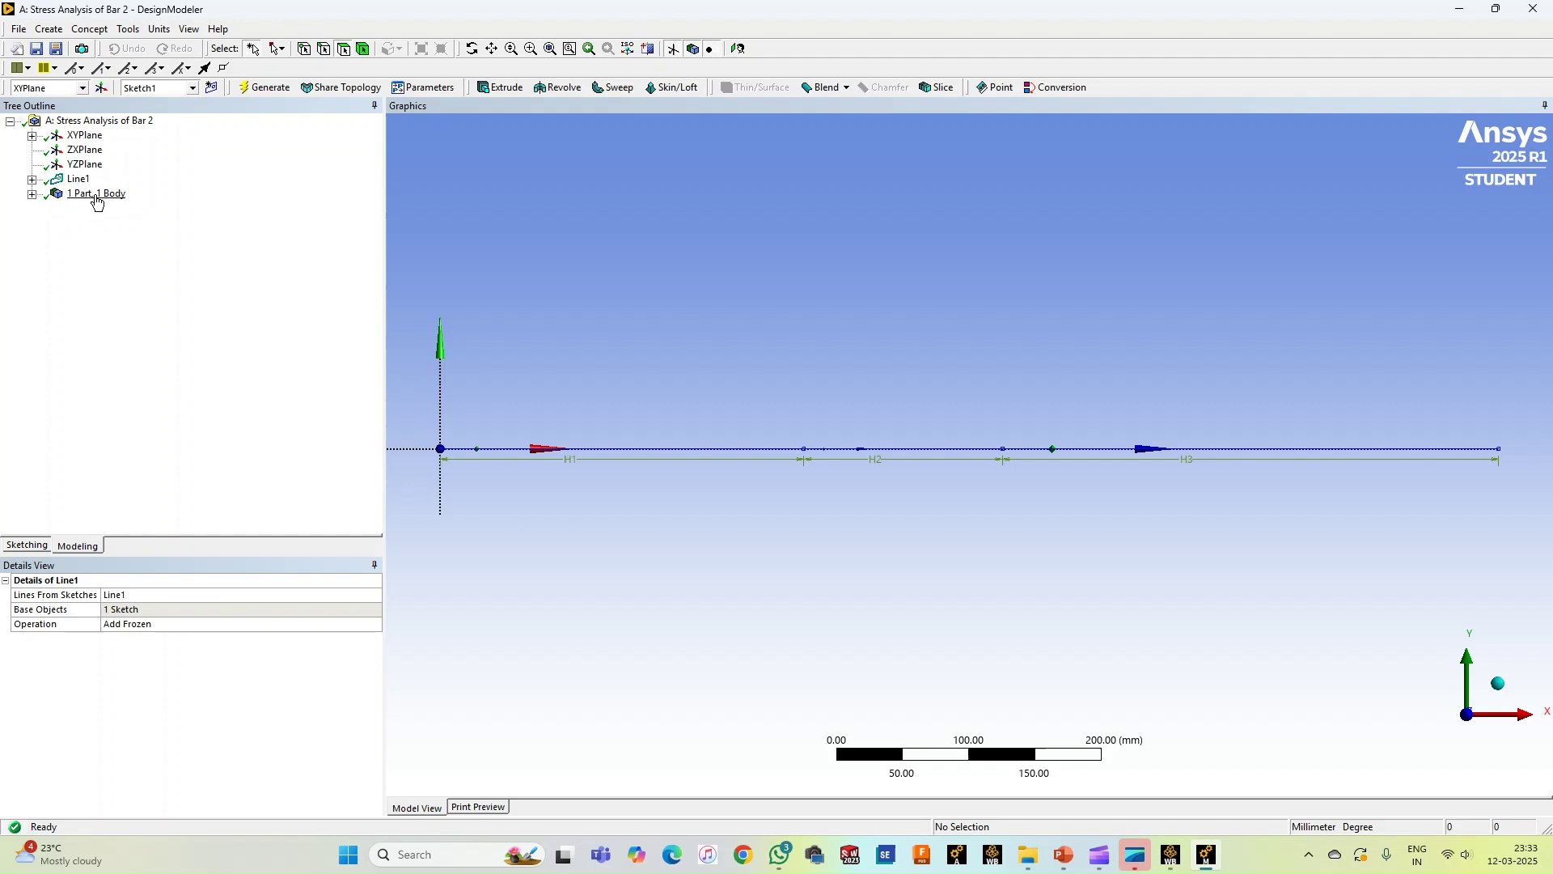
# Create a circular cross section with a radius of 12.5 mm and generate it
pyautogui.click(82, 32)
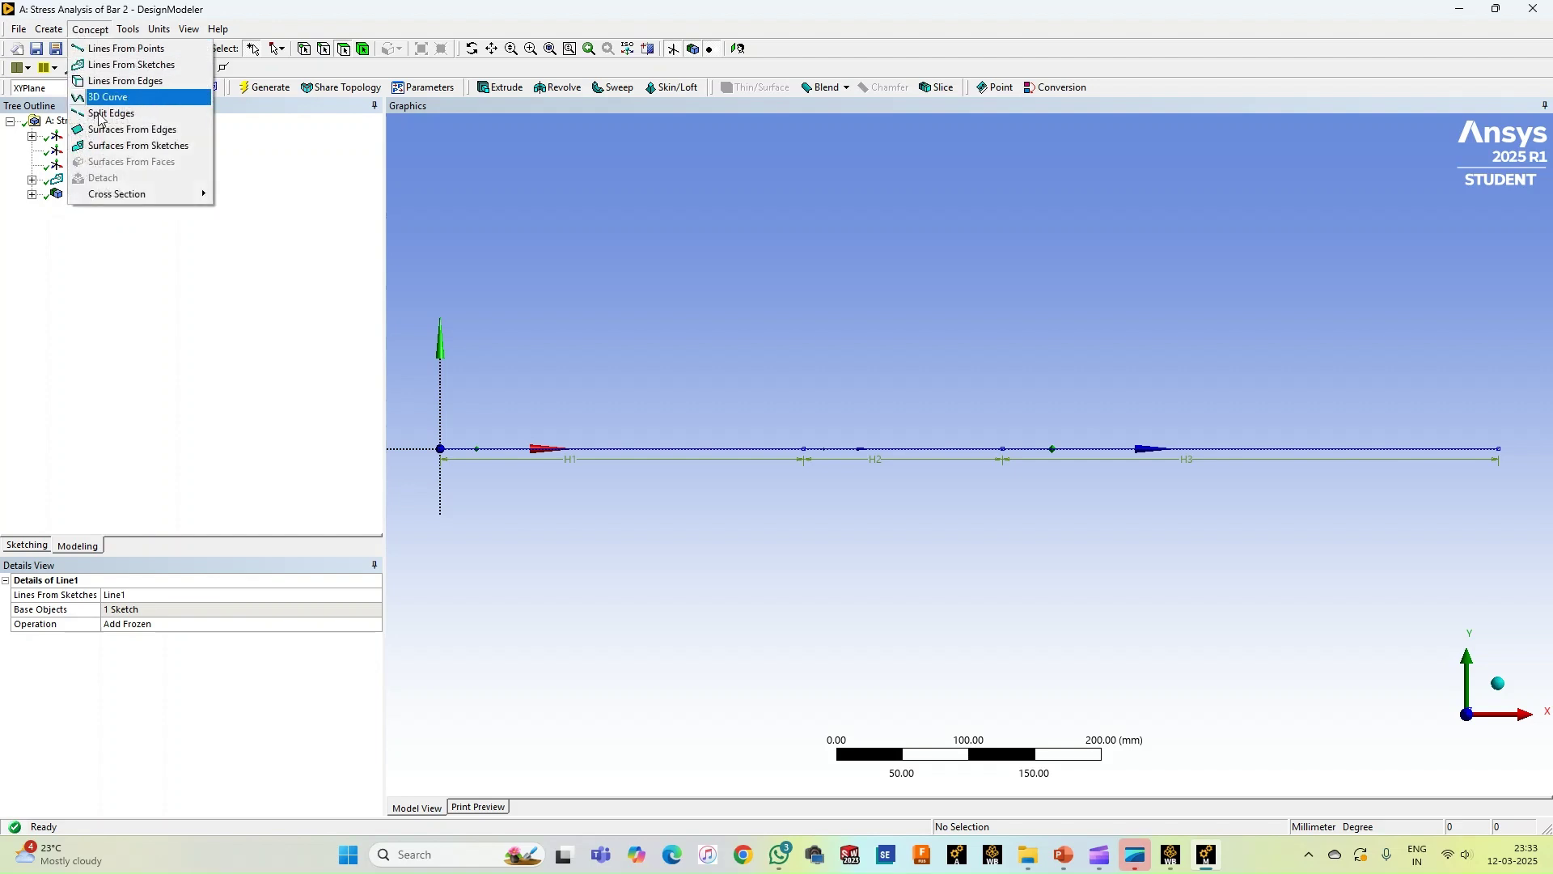
pyautogui.moveTo(126, 204)
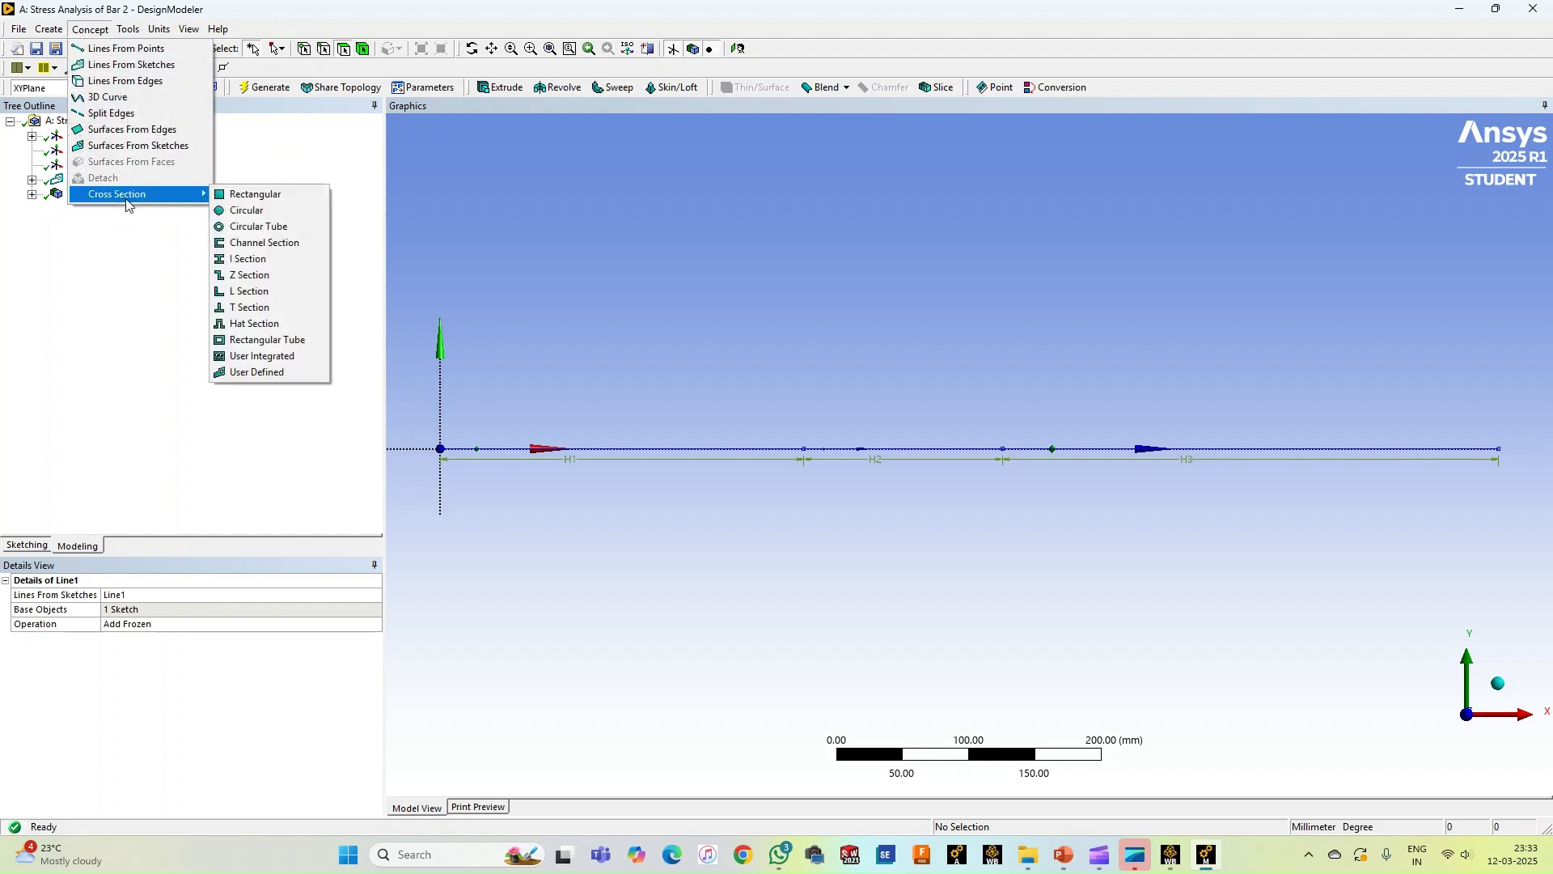
pyautogui.click(260, 214)
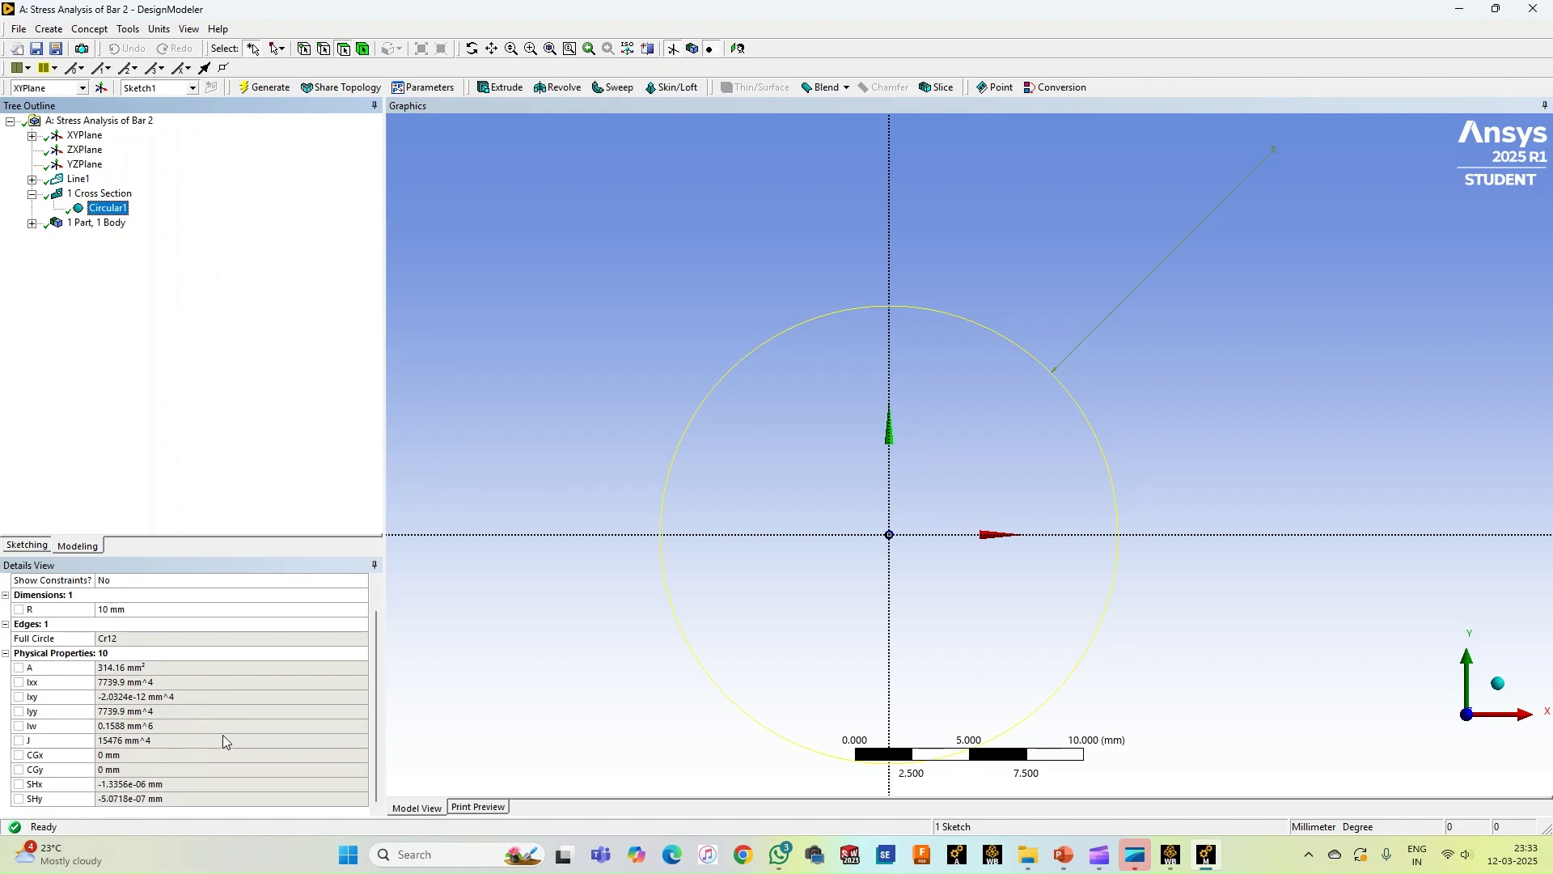
pyautogui.click(142, 643)
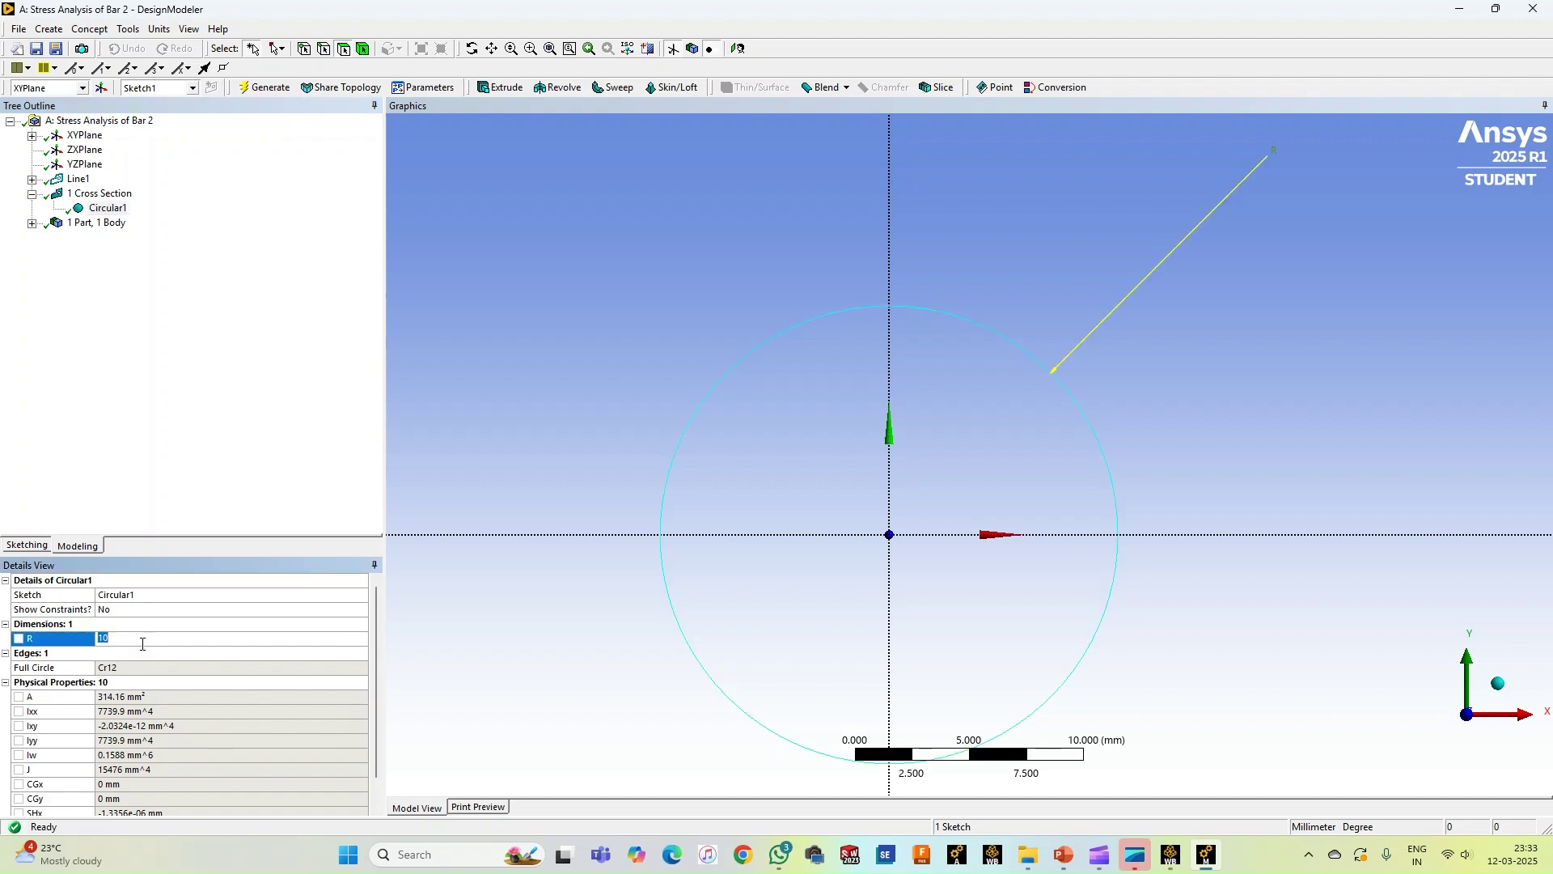
pyautogui.write('12.5')
pyautogui.press('Return')
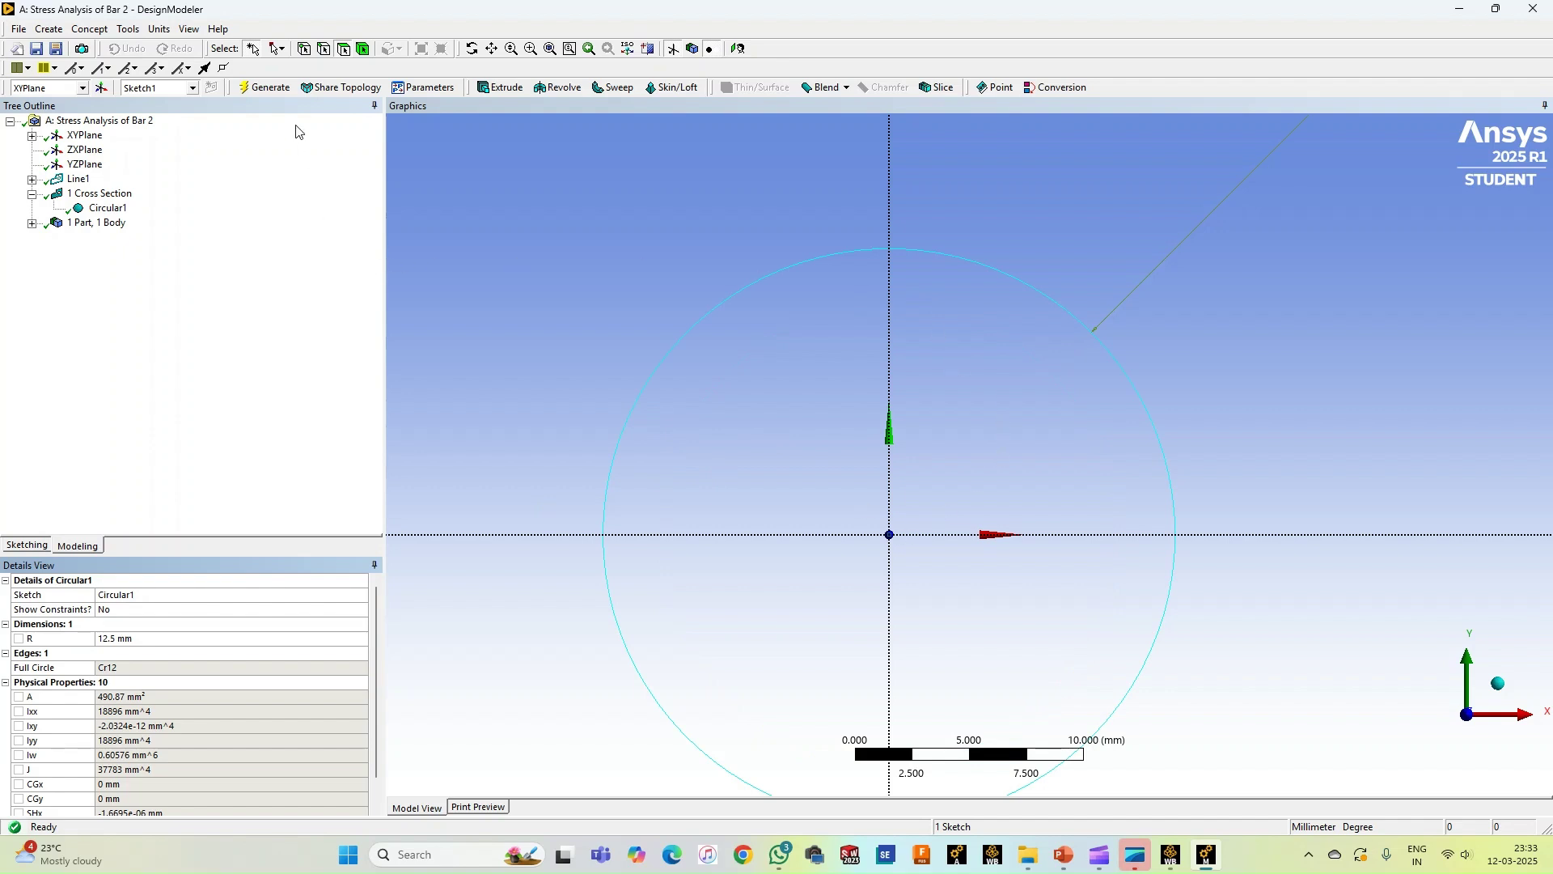
pyautogui.click(267, 88)
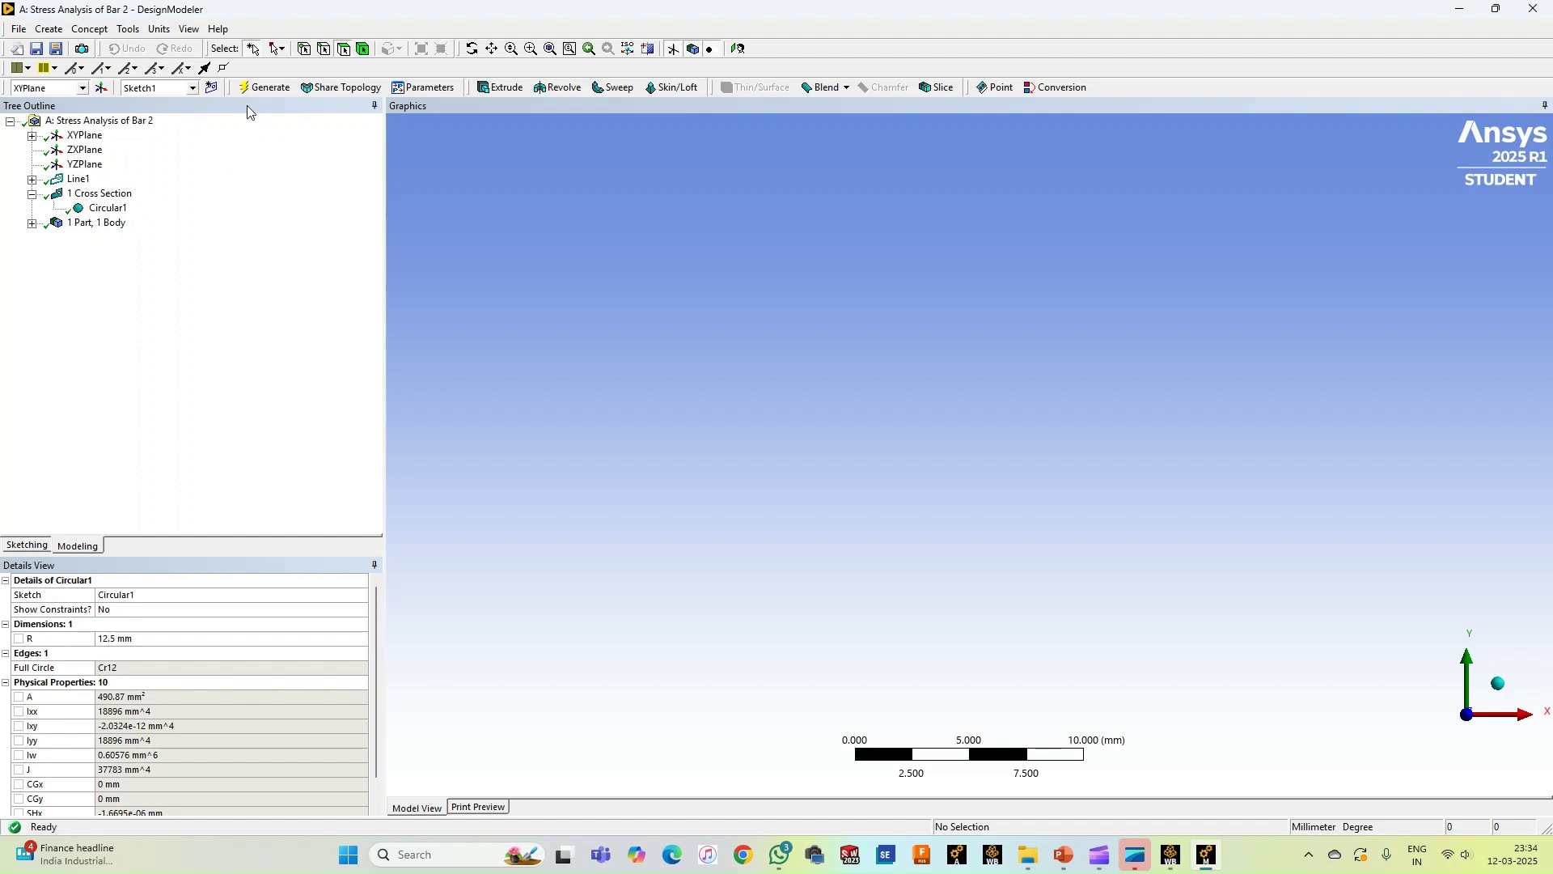
# Assign the Circular1 cross section to the line body and generate the model
pyautogui.click(33, 222)
pyautogui.click(109, 237)
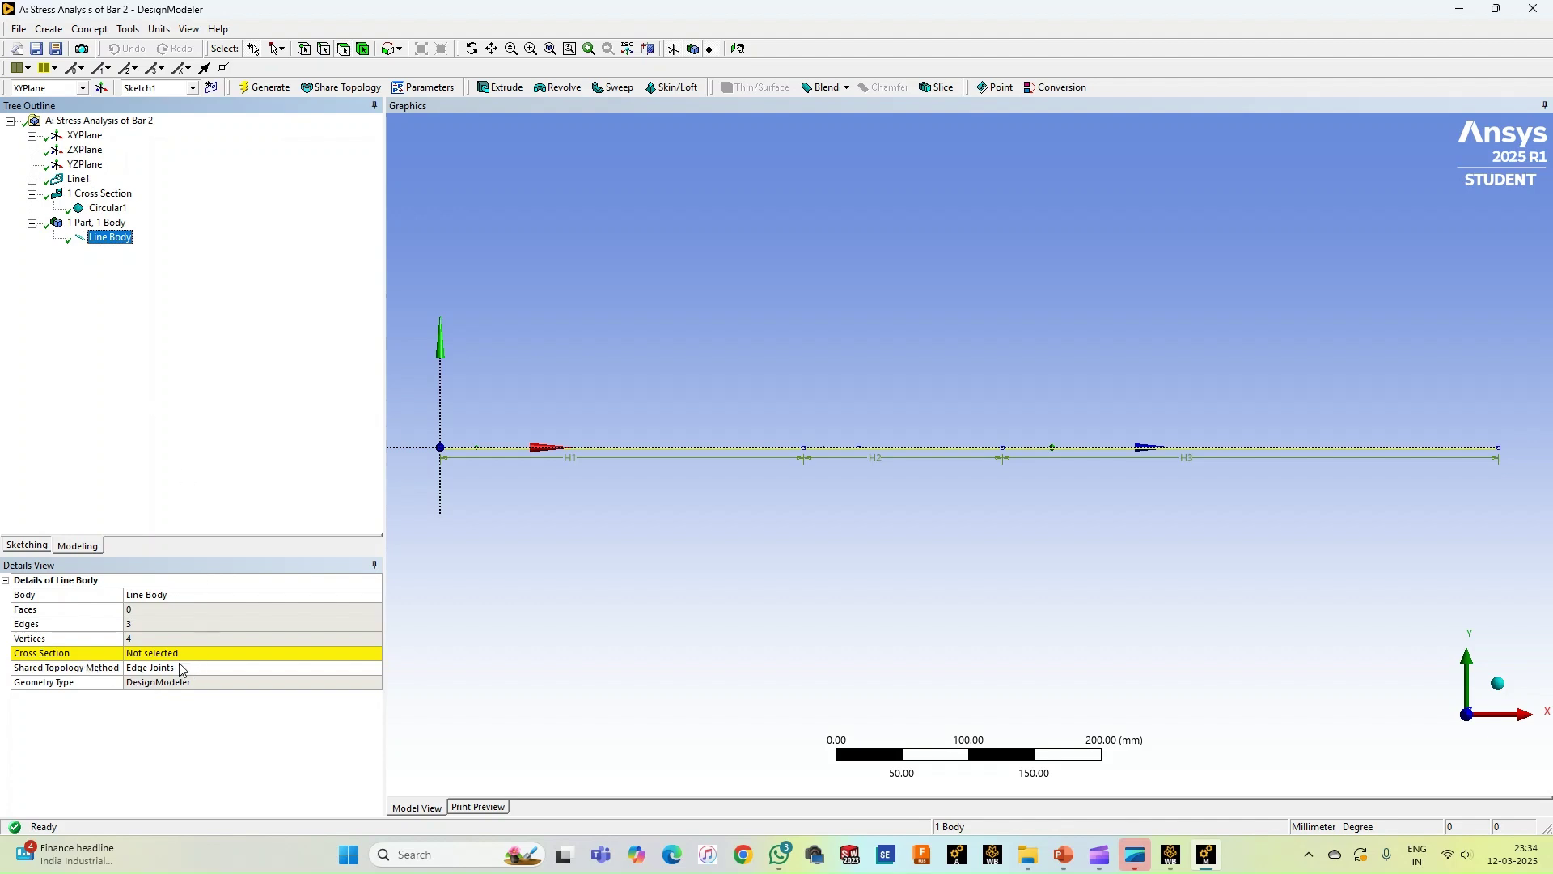
pyautogui.click(216, 658)
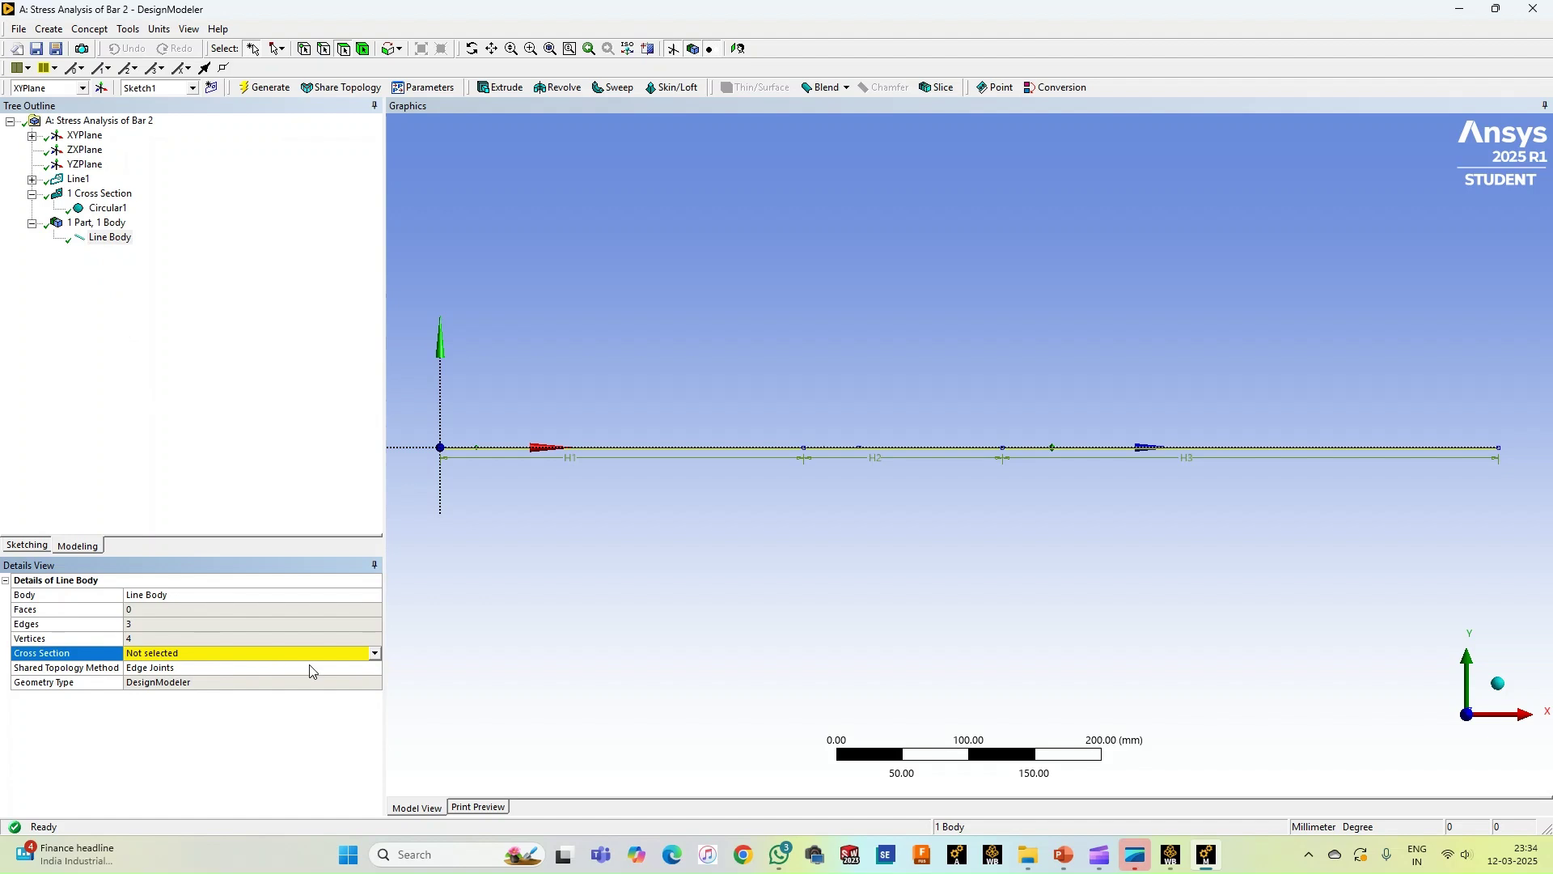
pyautogui.click(366, 656)
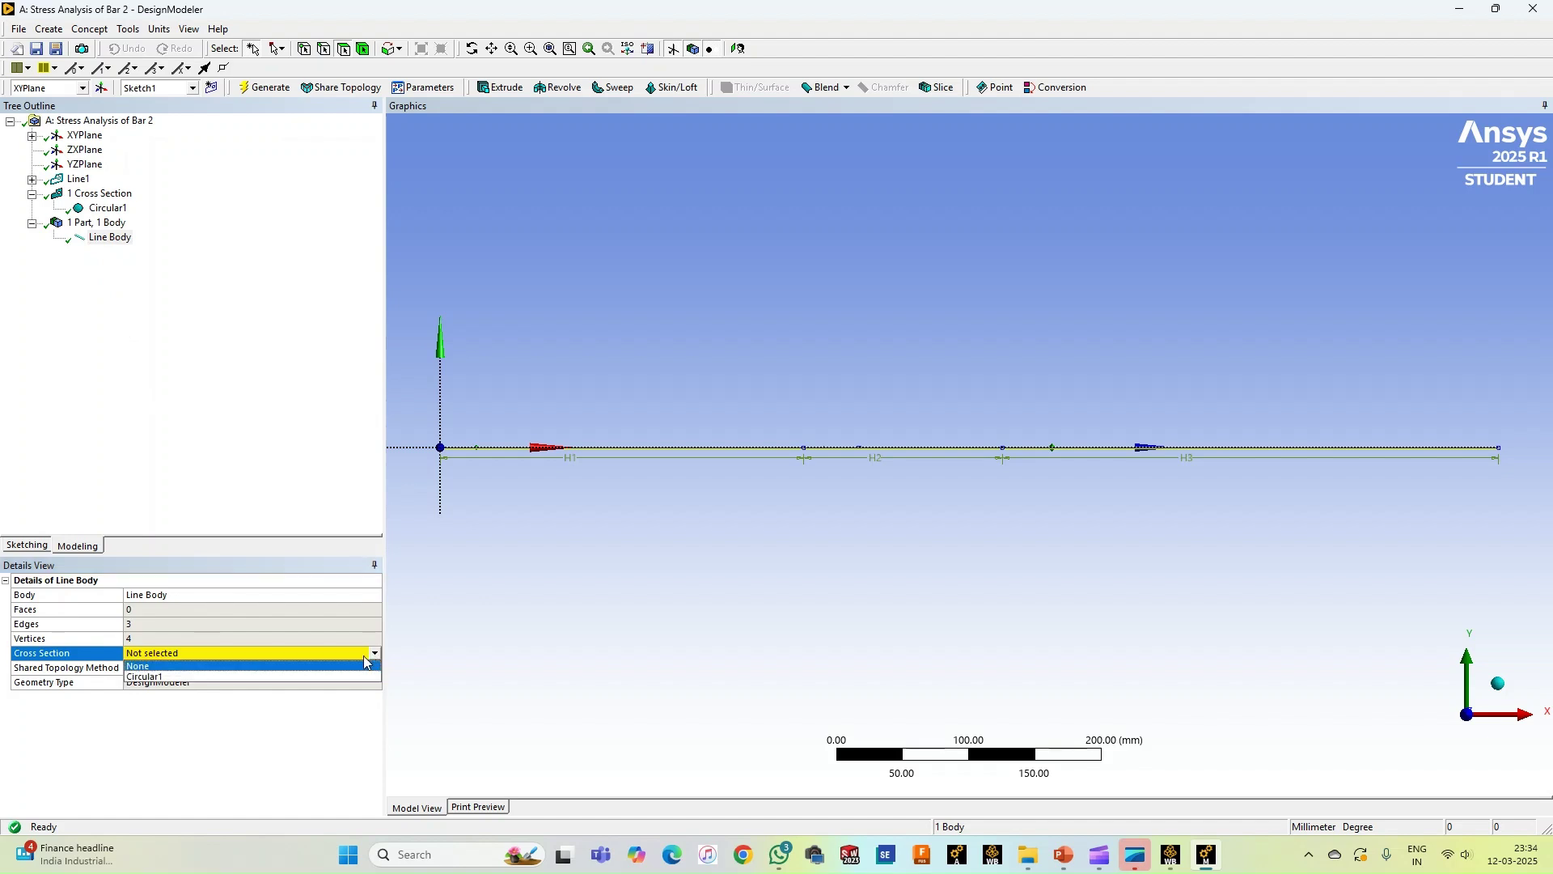
pyautogui.click(174, 677)
pyautogui.click(278, 92)
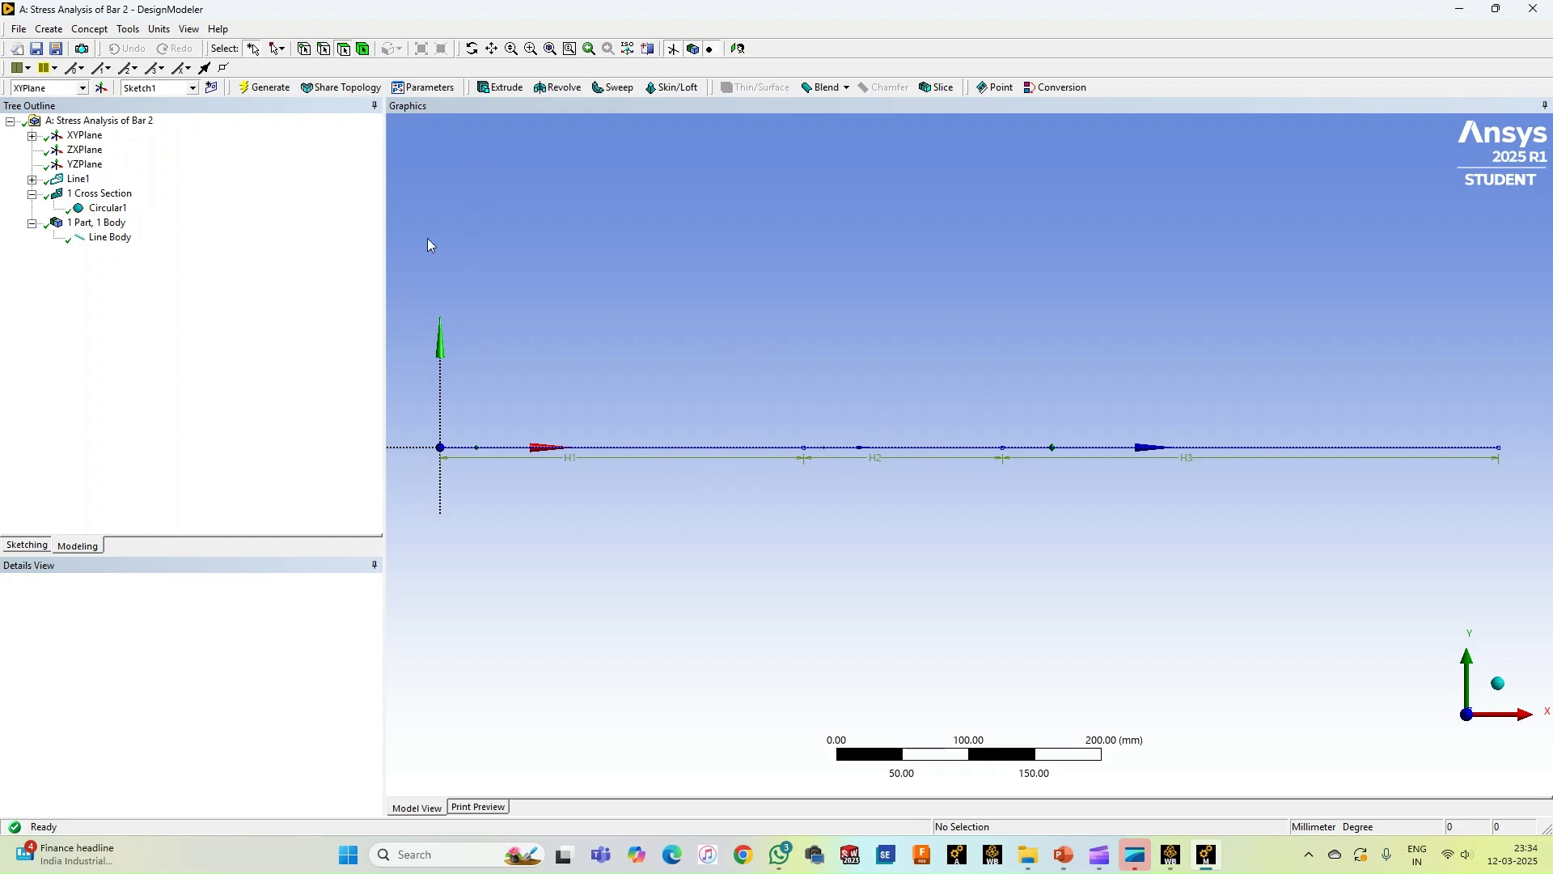
# Turn on the display of cross section solids and inspect the round bar in 3D
pyautogui.click(186, 33)
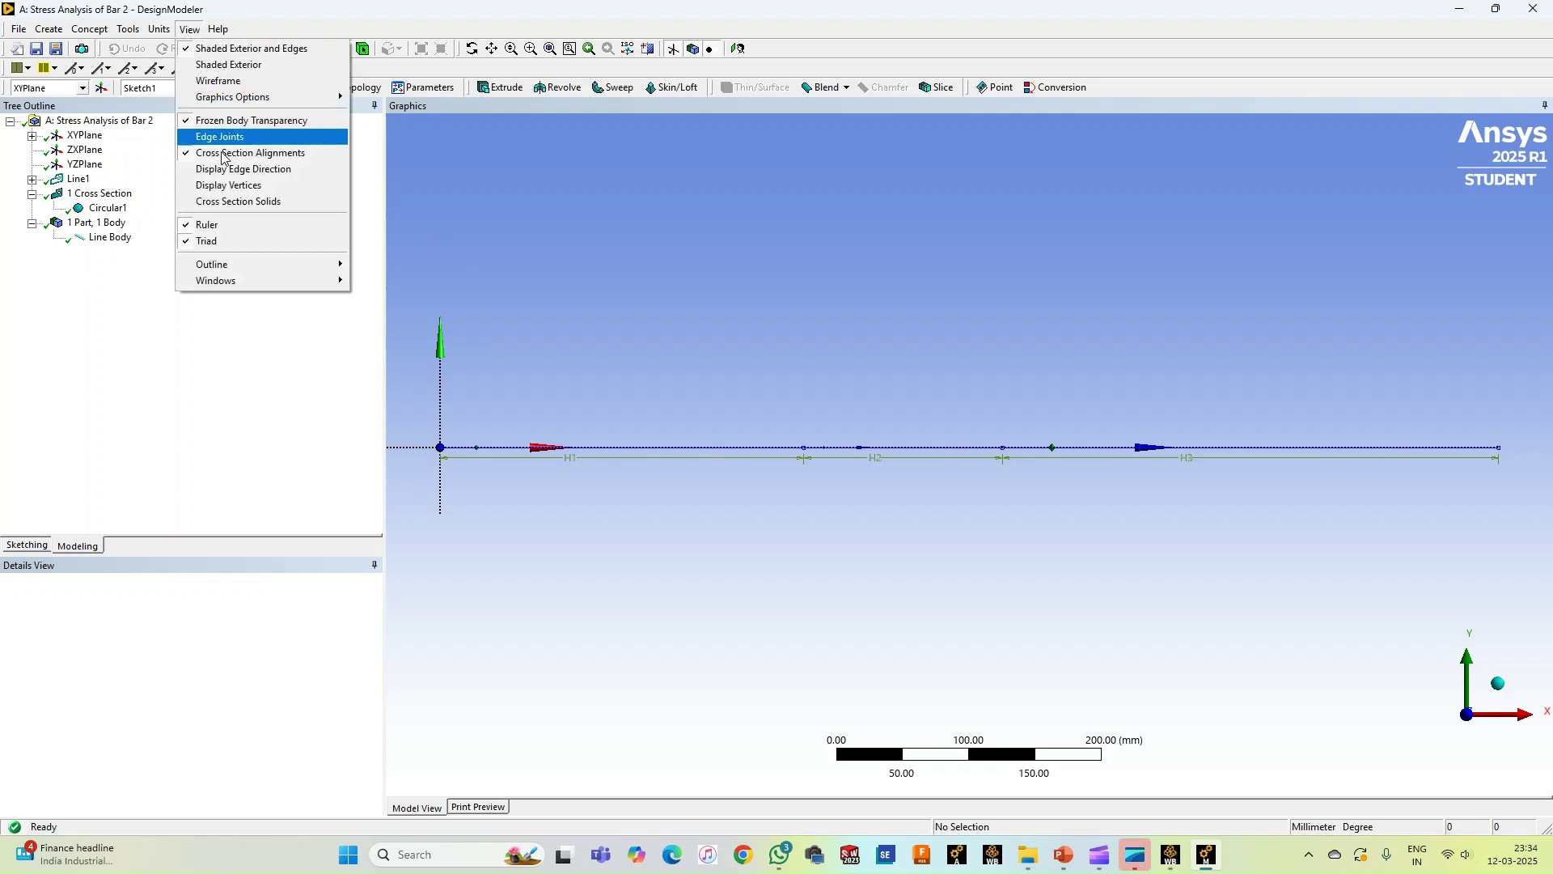
pyautogui.click(232, 203)
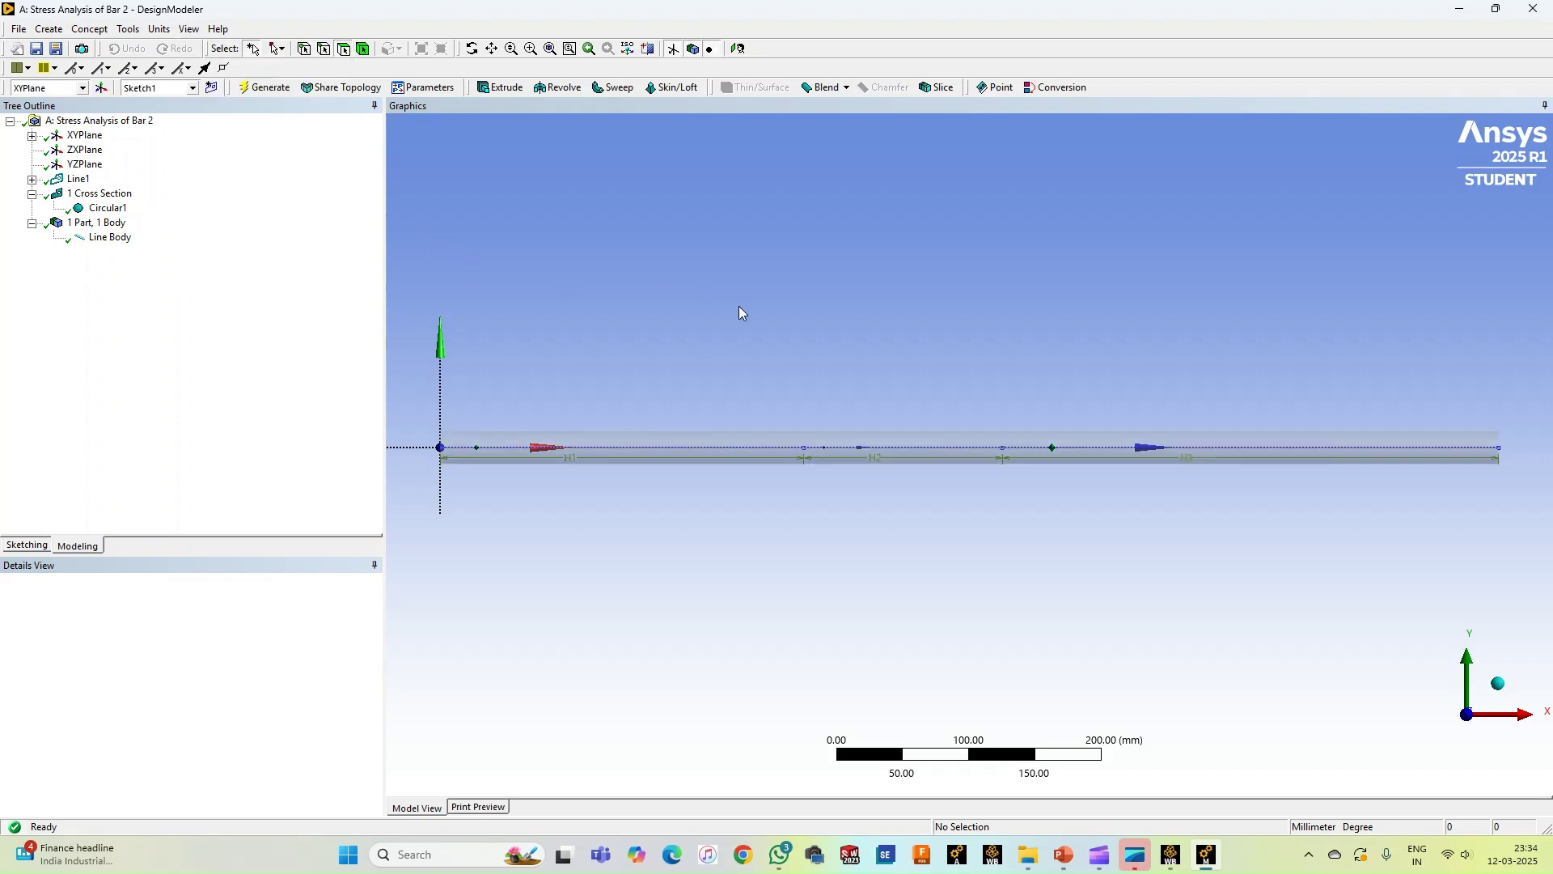
pyautogui.moveTo(800, 321); pyautogui.dragTo(713, 402, button='middle')
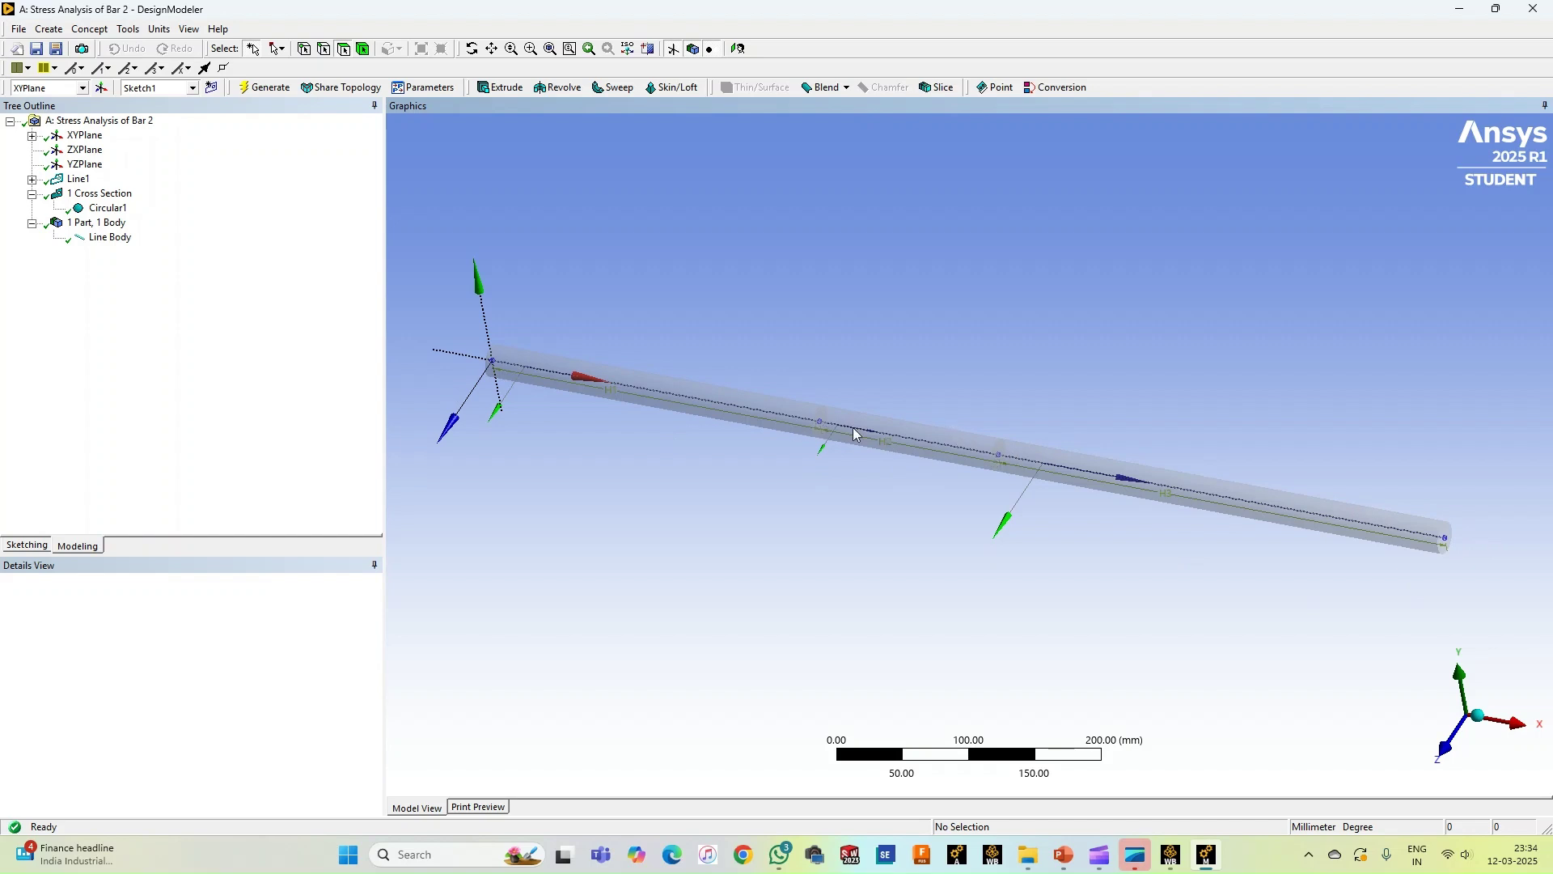
pyautogui.moveTo(805, 349); pyautogui.dragTo(992, 608, button='middle')
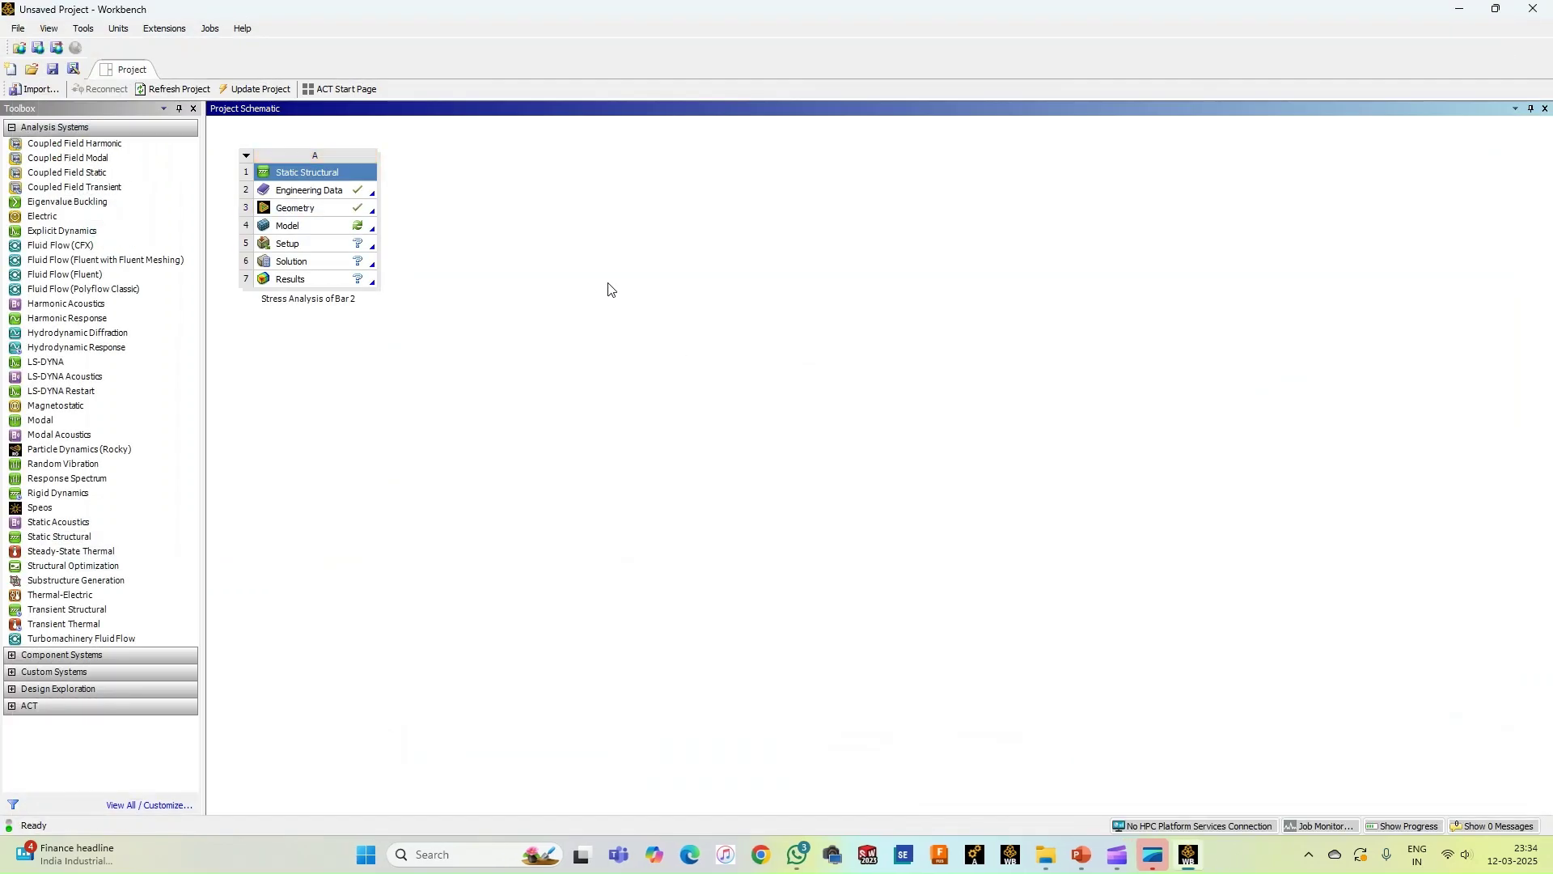
# Open the static structural system's model in Mechanical and show the bar with its cross section
pyautogui.doubleClick(296, 227)
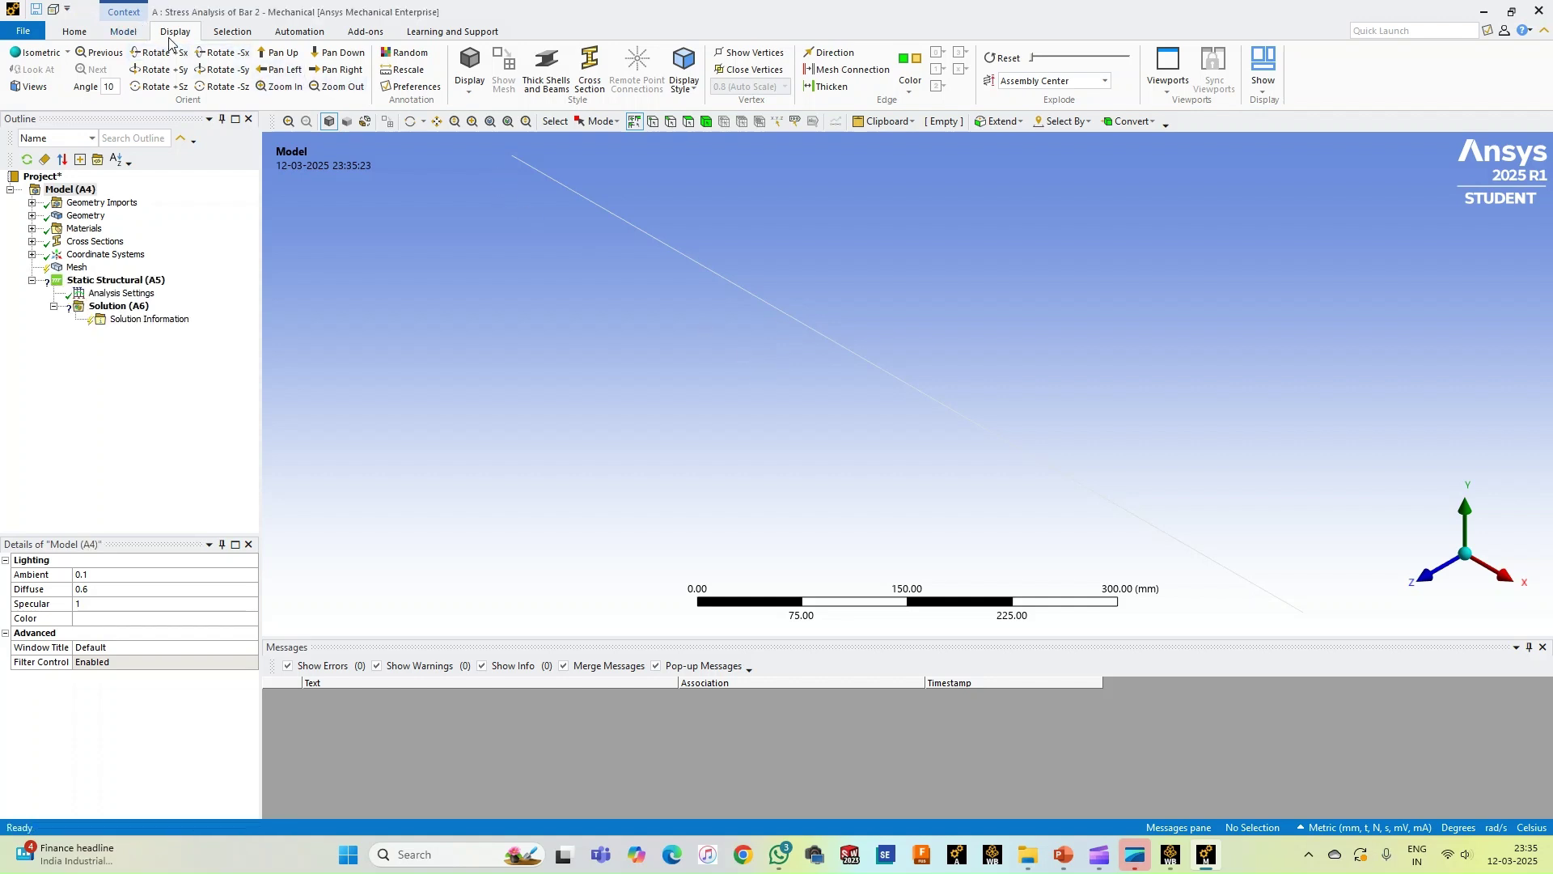
pyautogui.click(592, 97)
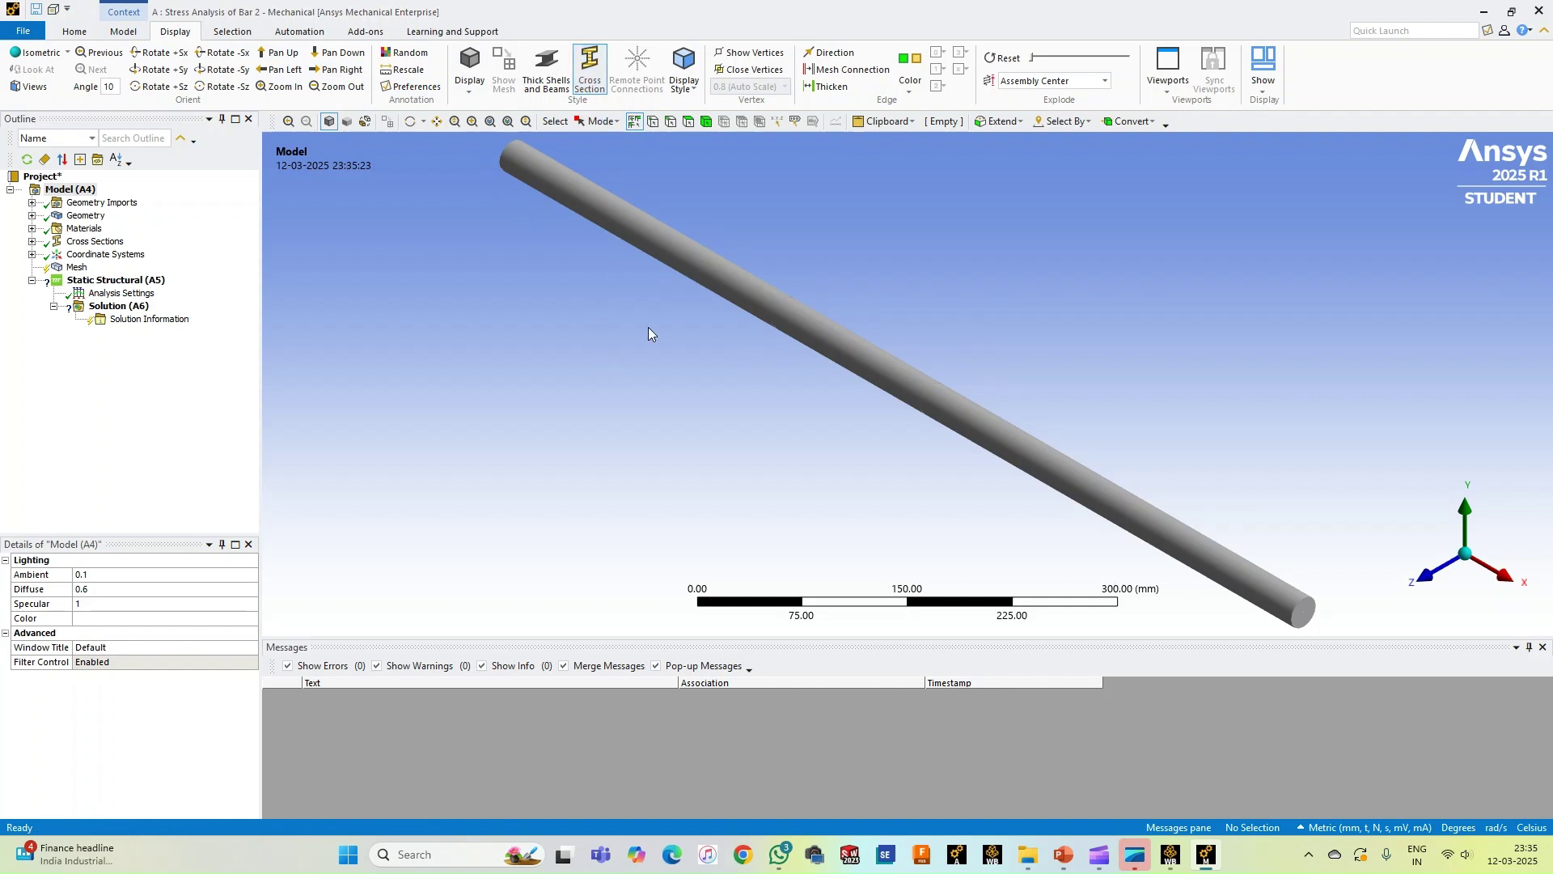
pyautogui.scroll(1, 721, 352)
pyautogui.scroll(-1, 721, 357)
# Assign Structural Steel as the material of the line body under Geometry
pyautogui.click(32, 216)
pyautogui.click(112, 230)
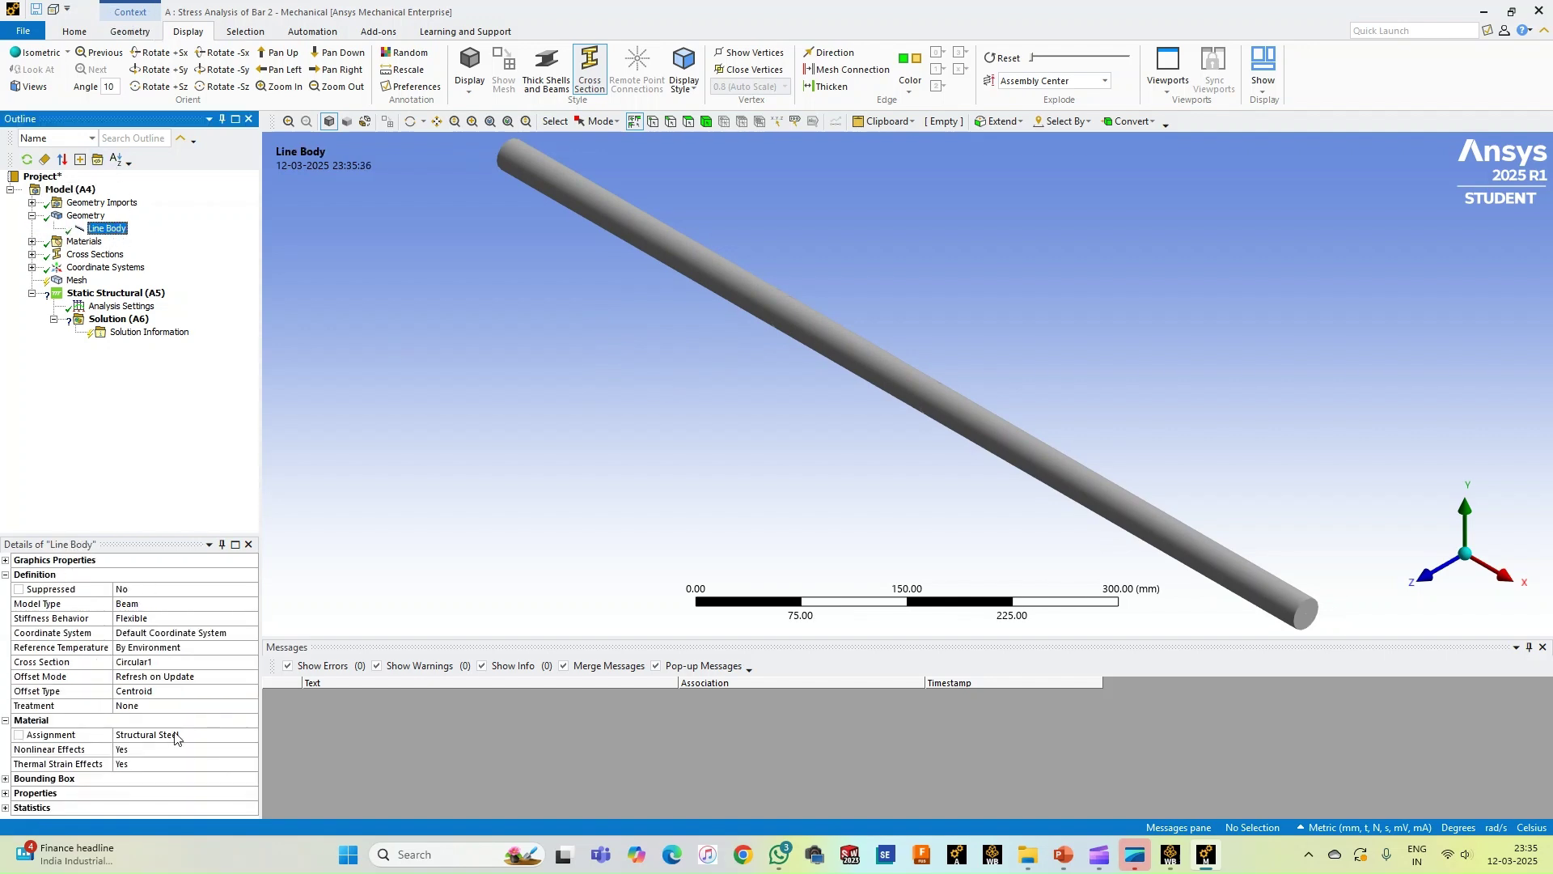
pyautogui.click(197, 736)
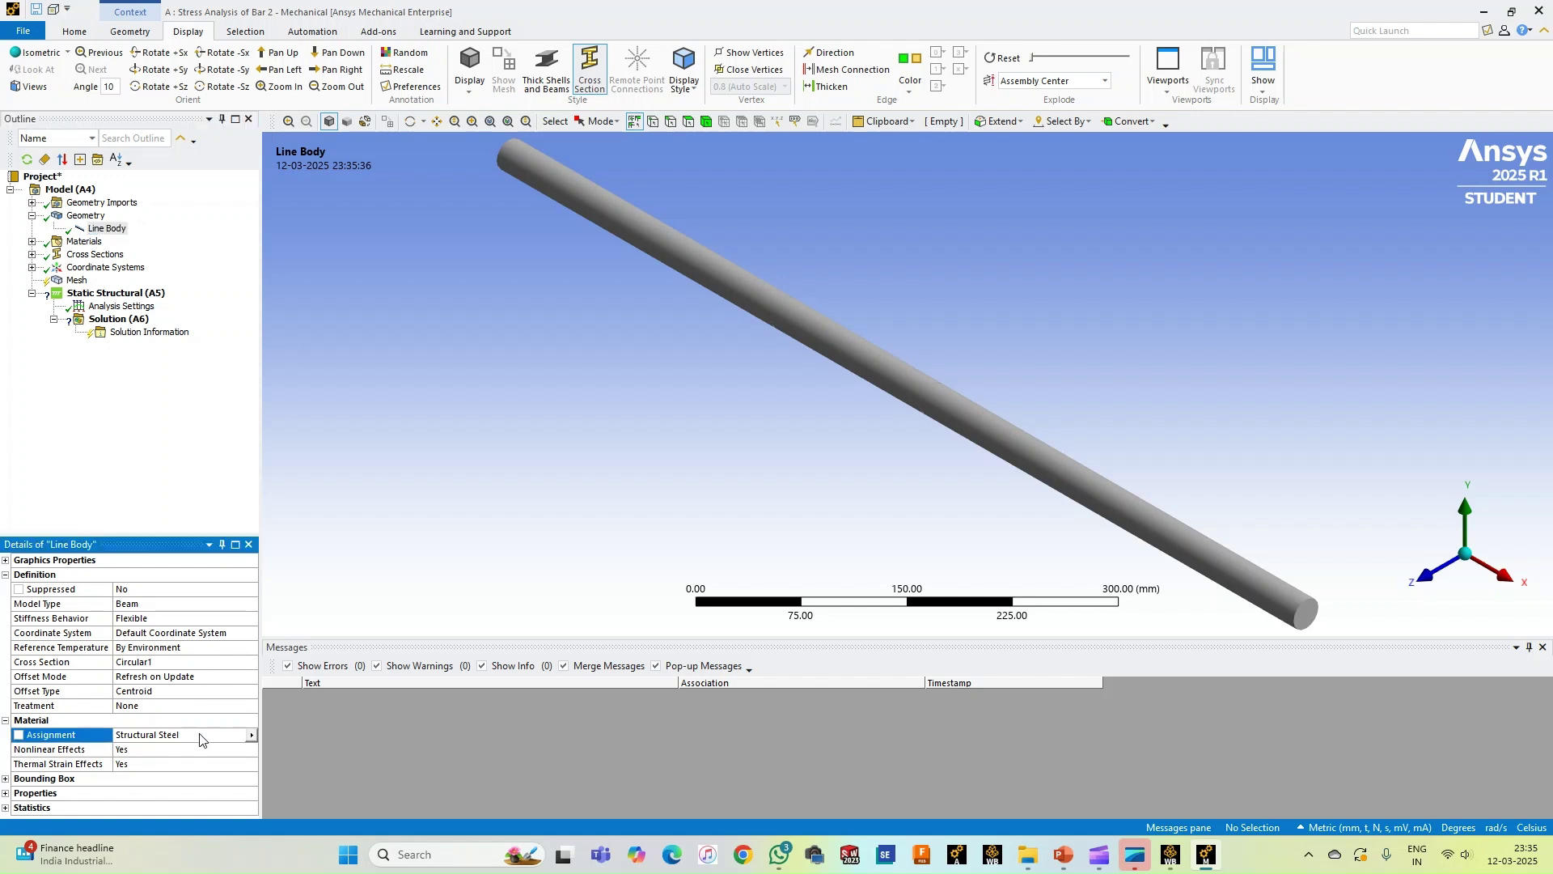
pyautogui.click(251, 736)
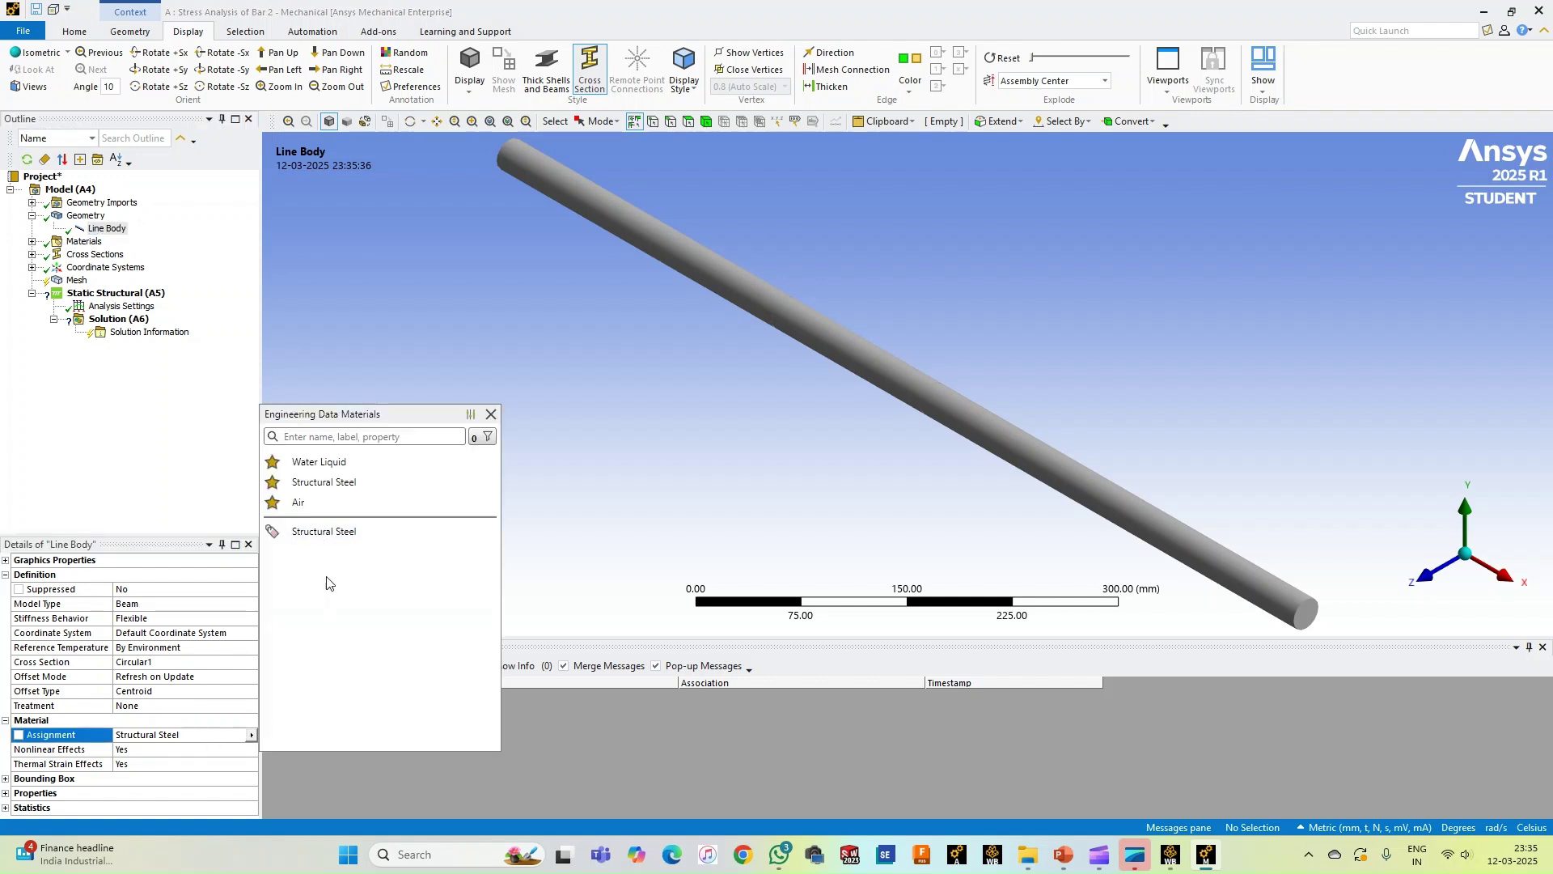
pyautogui.click(322, 532)
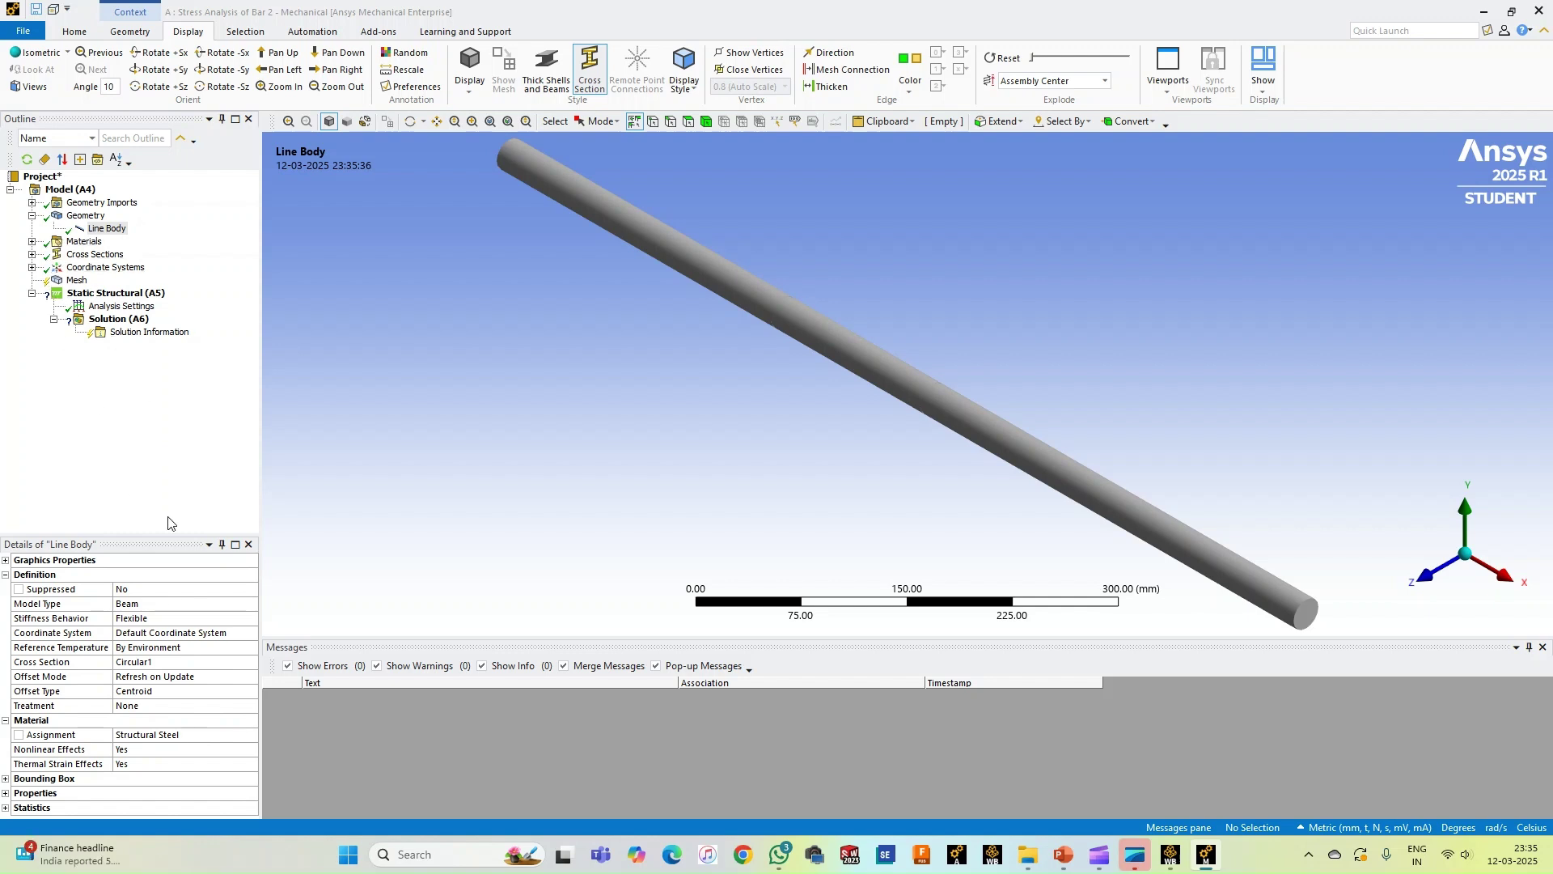
# Generate the mesh of the line body with the default mesh settings
pyautogui.click(77, 282)
pyautogui.rightClick(79, 281)
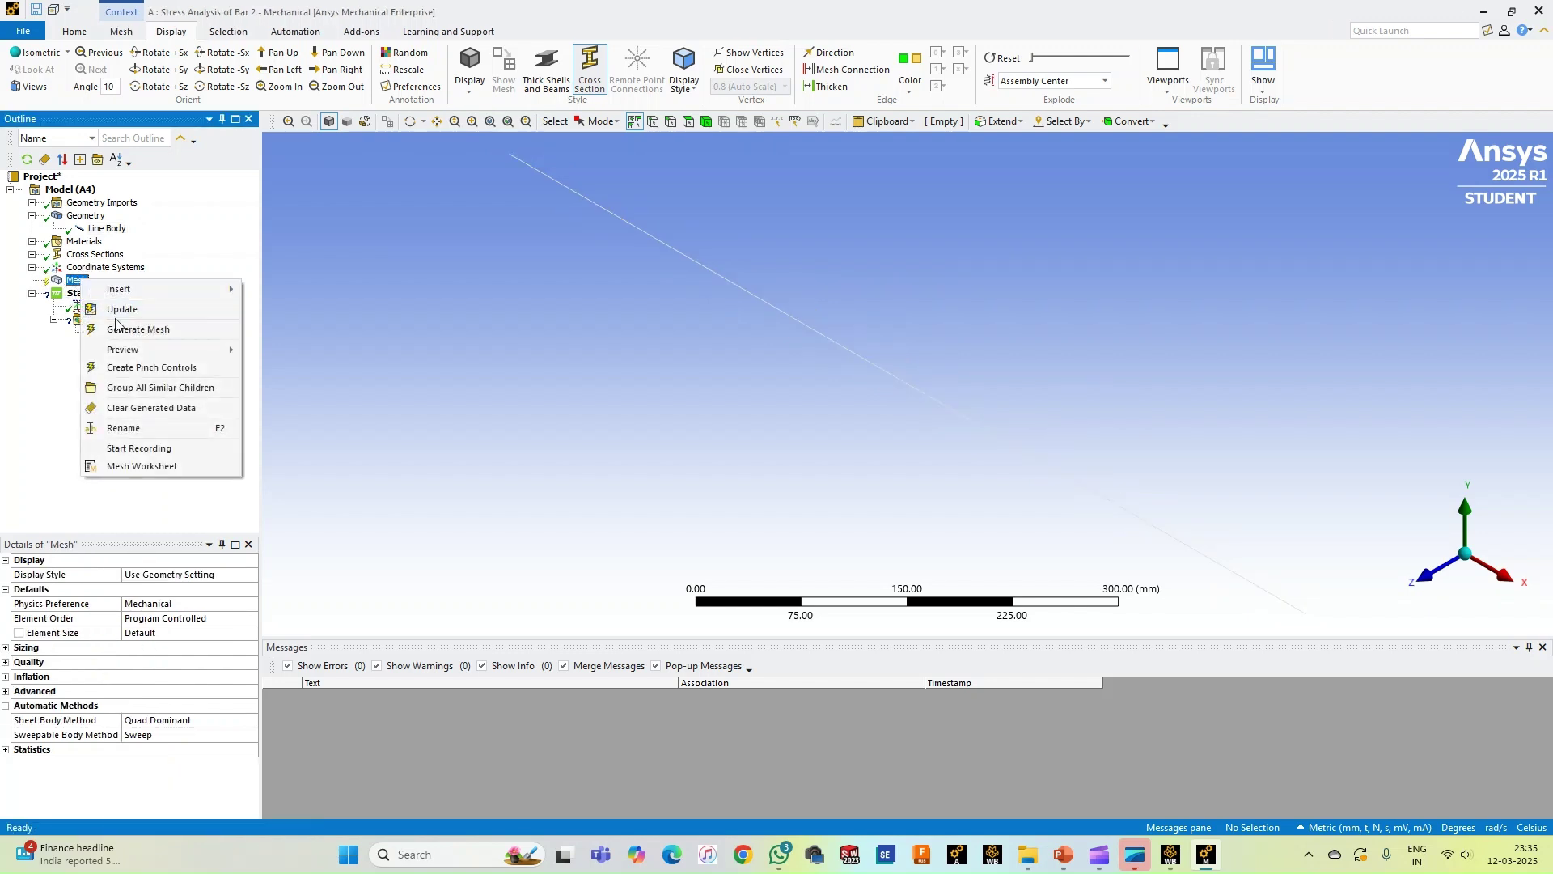
pyautogui.click(127, 331)
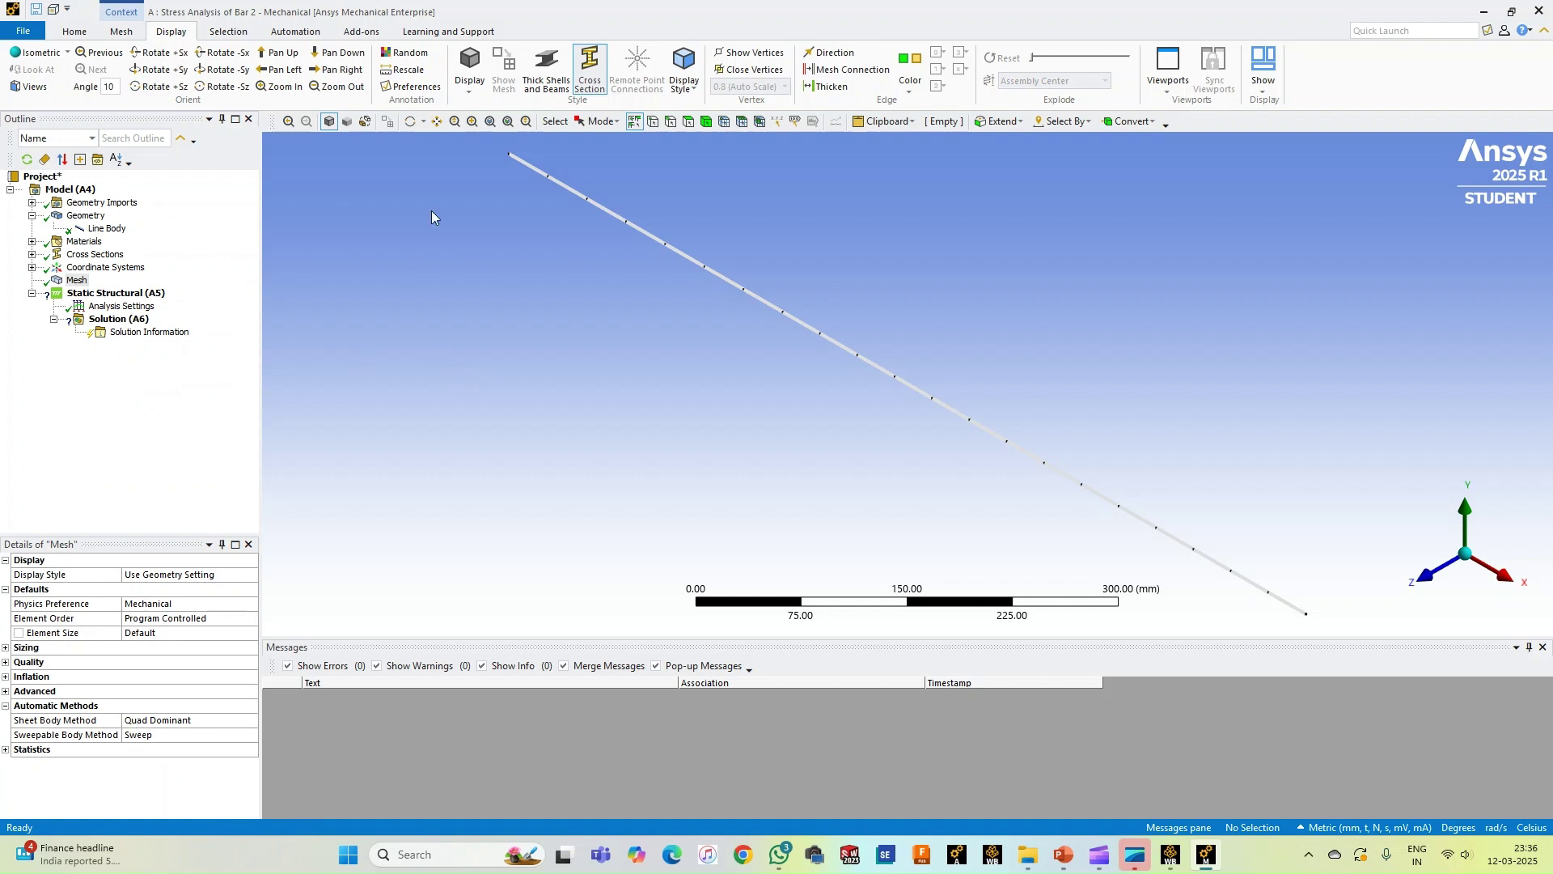
# Show the meshed bar as Shaded Exterior and Edges, with the display style set to By Cross Section
pyautogui.click(471, 81)
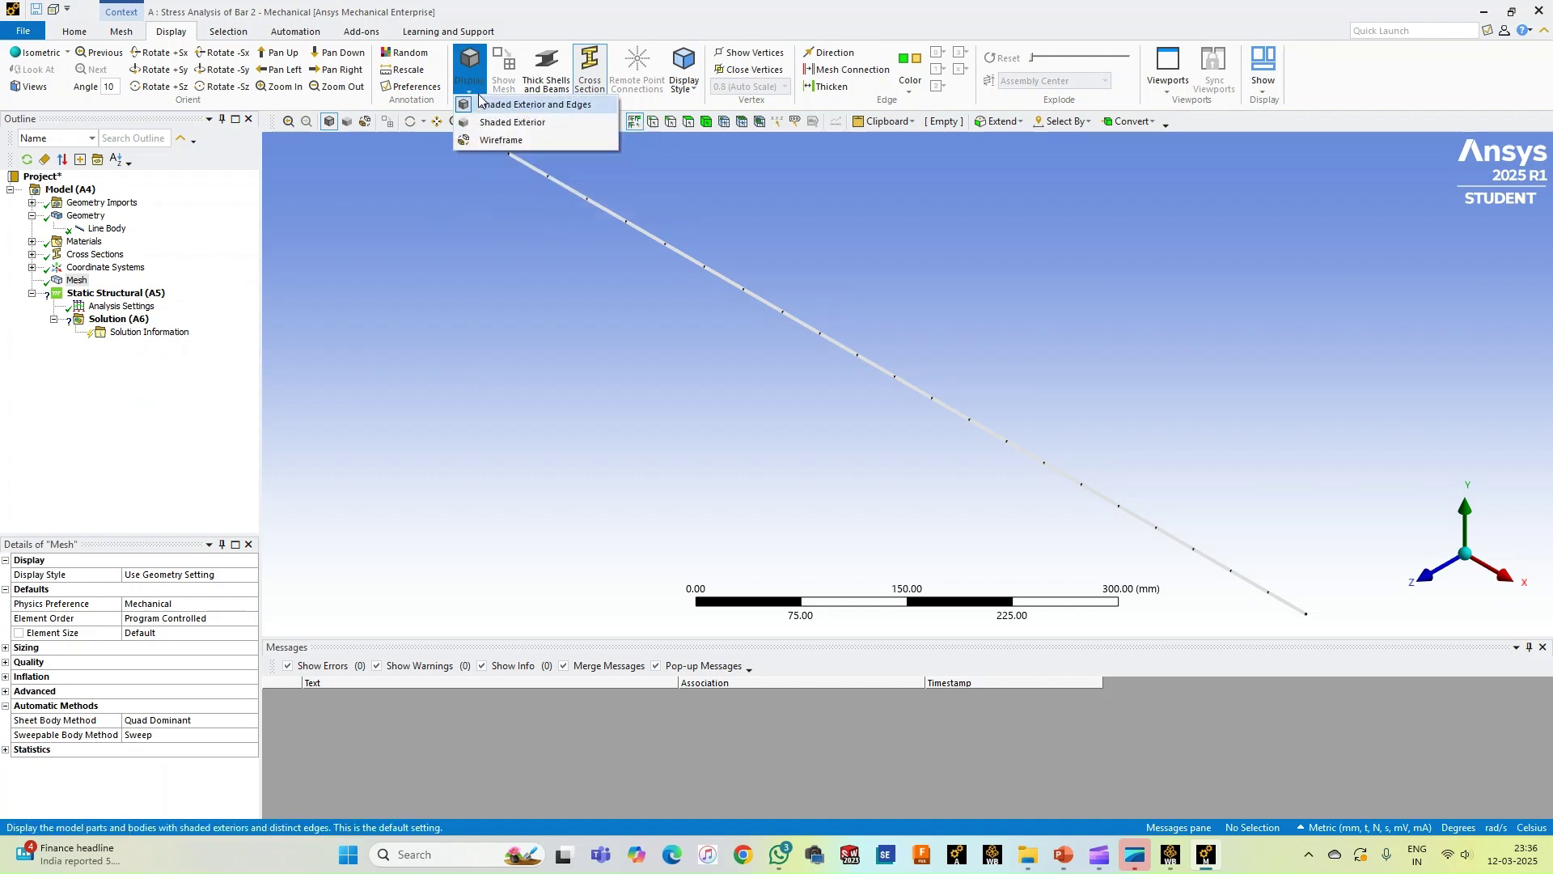
pyautogui.click(484, 104)
pyautogui.click(685, 81)
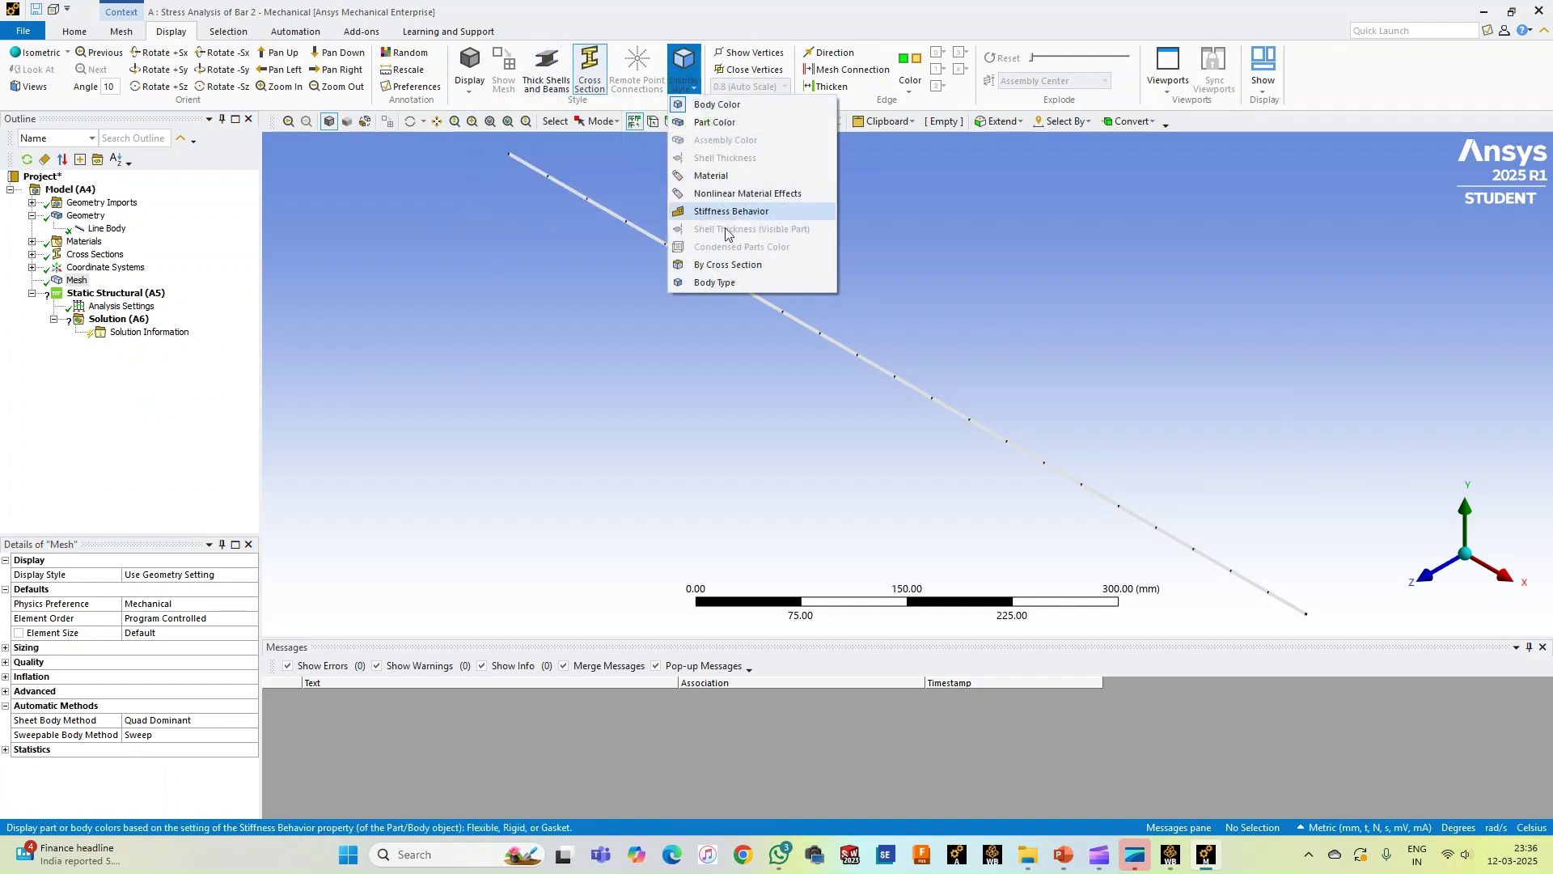
pyautogui.click(723, 268)
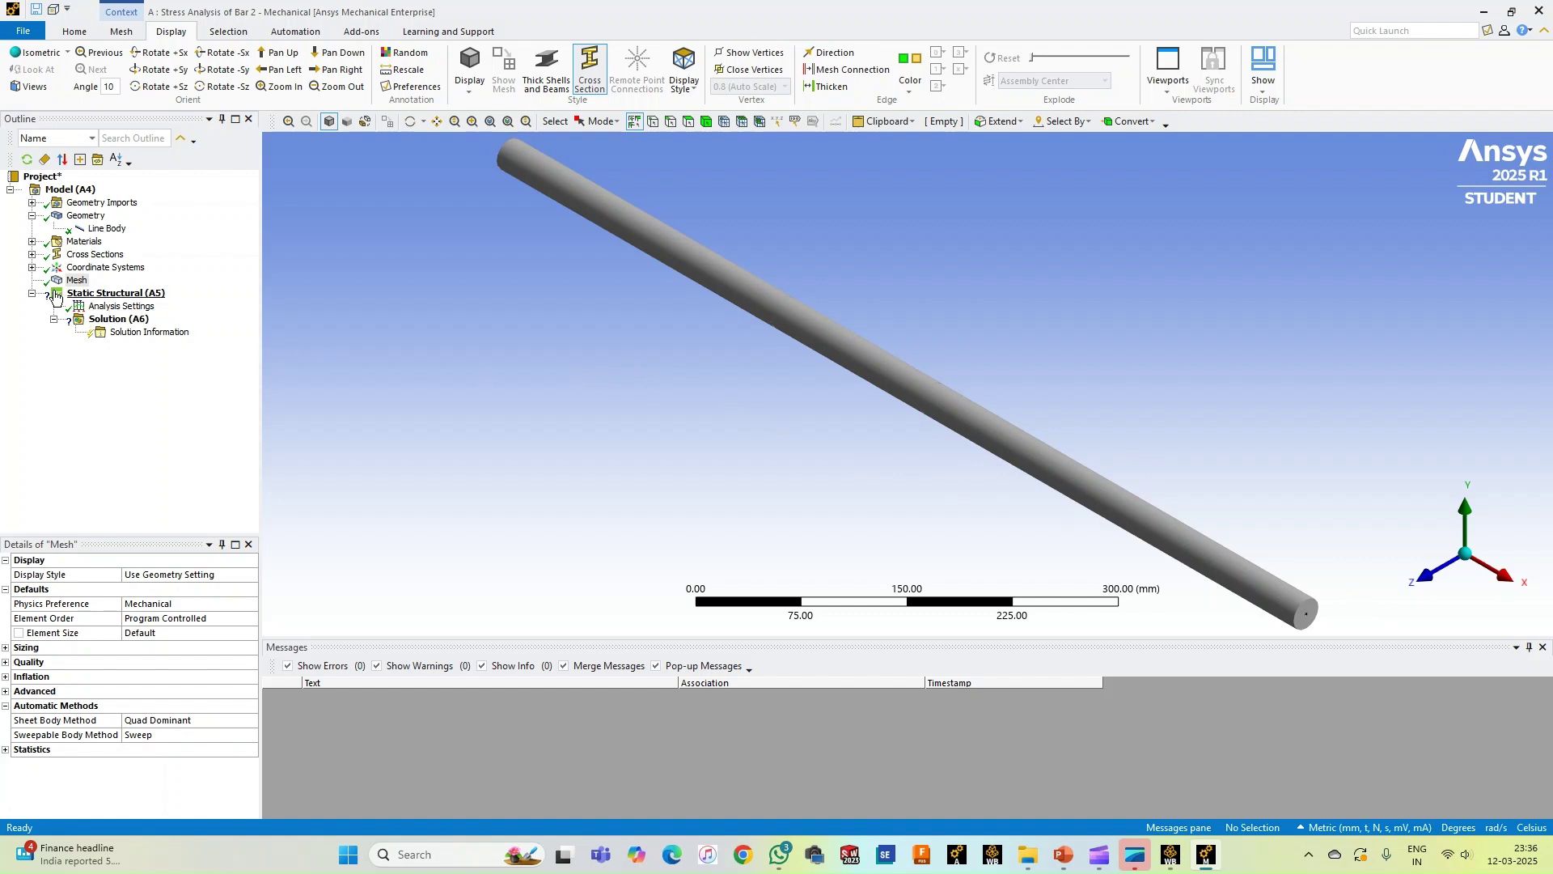
# Add a fixed support to the static structural analysis on the bar's end vertex at X = 800 mm
pyautogui.click(111, 294)
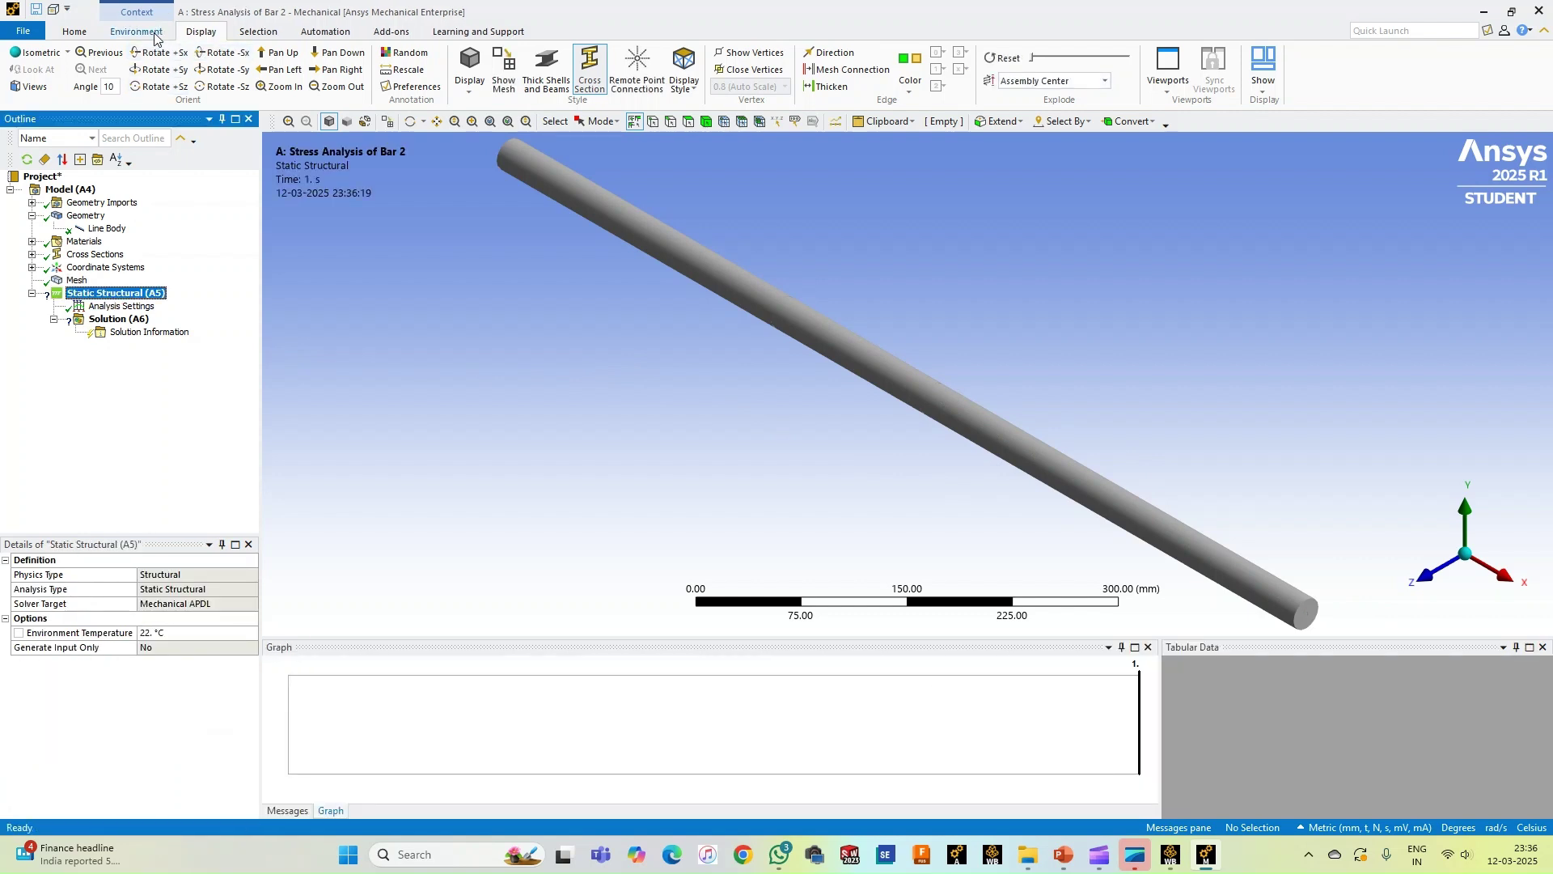
pyautogui.click(150, 32)
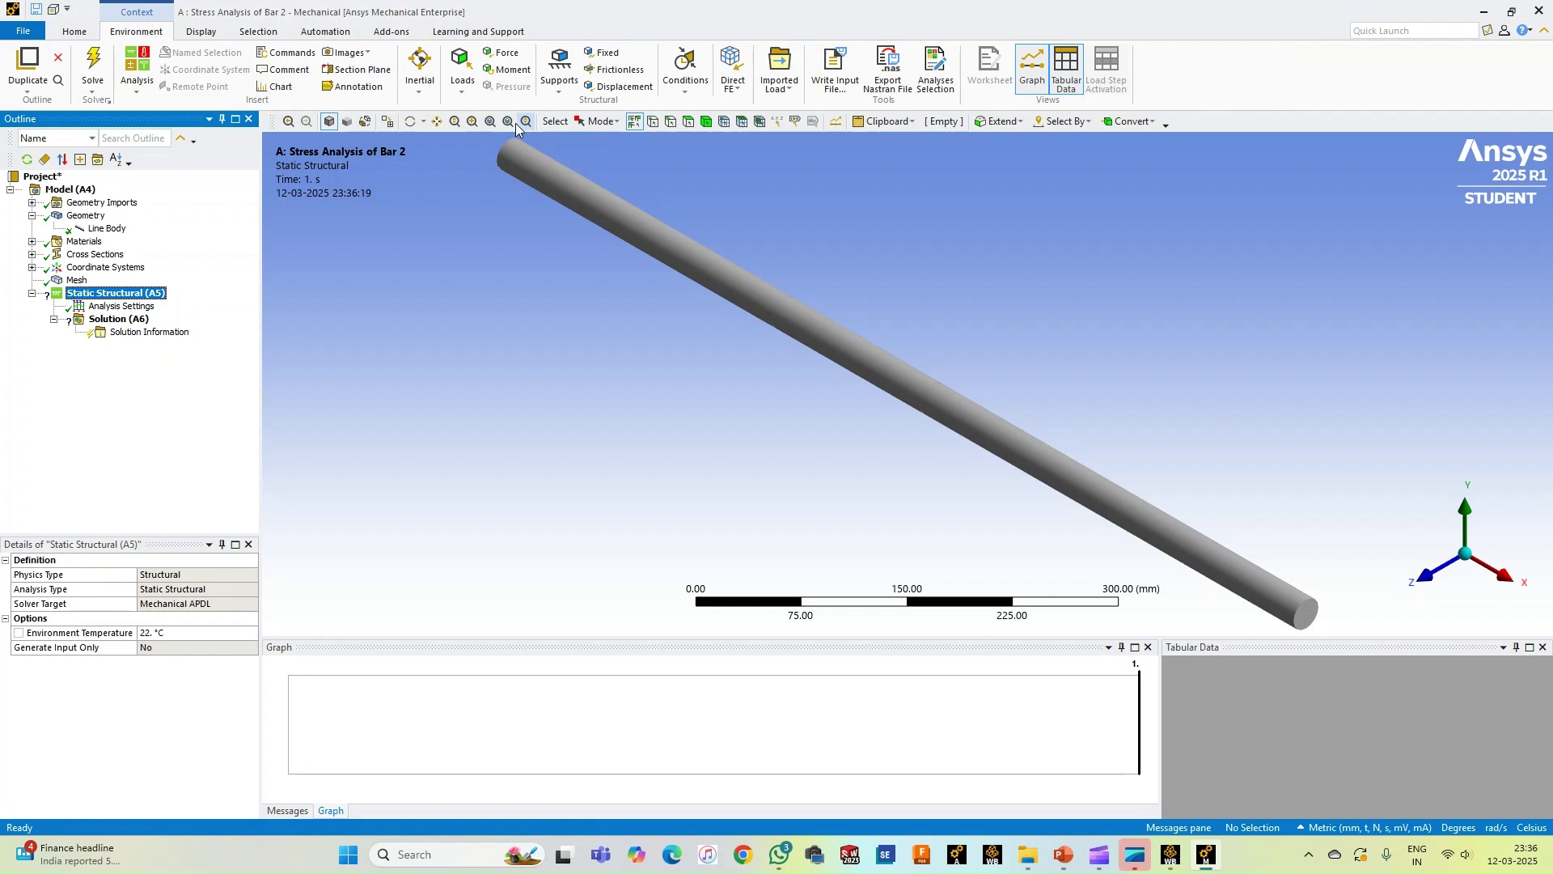
pyautogui.click(618, 58)
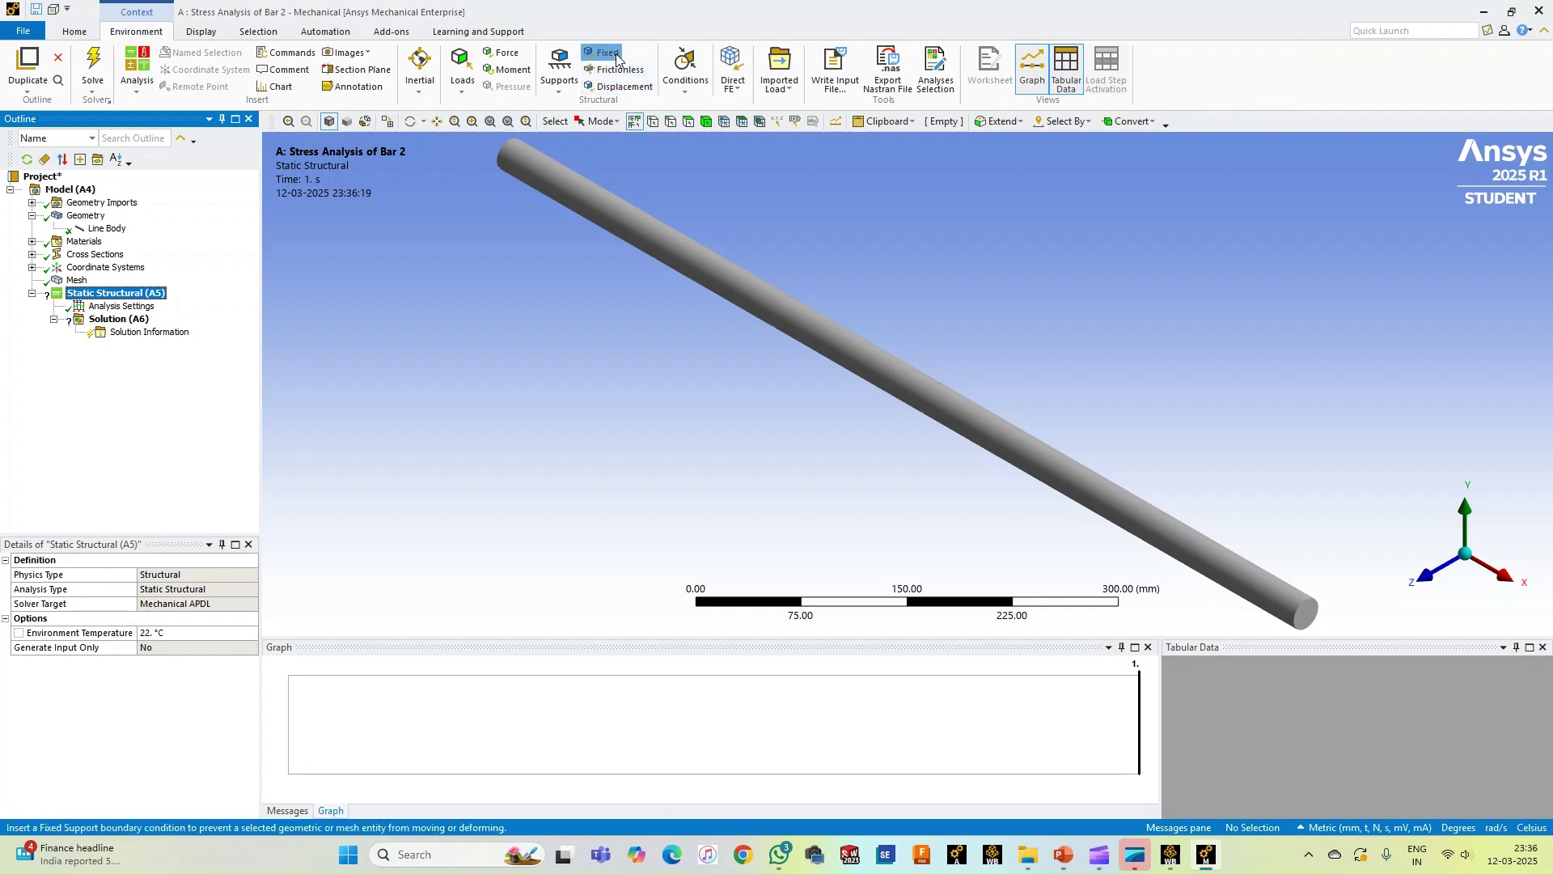
pyautogui.click(657, 122)
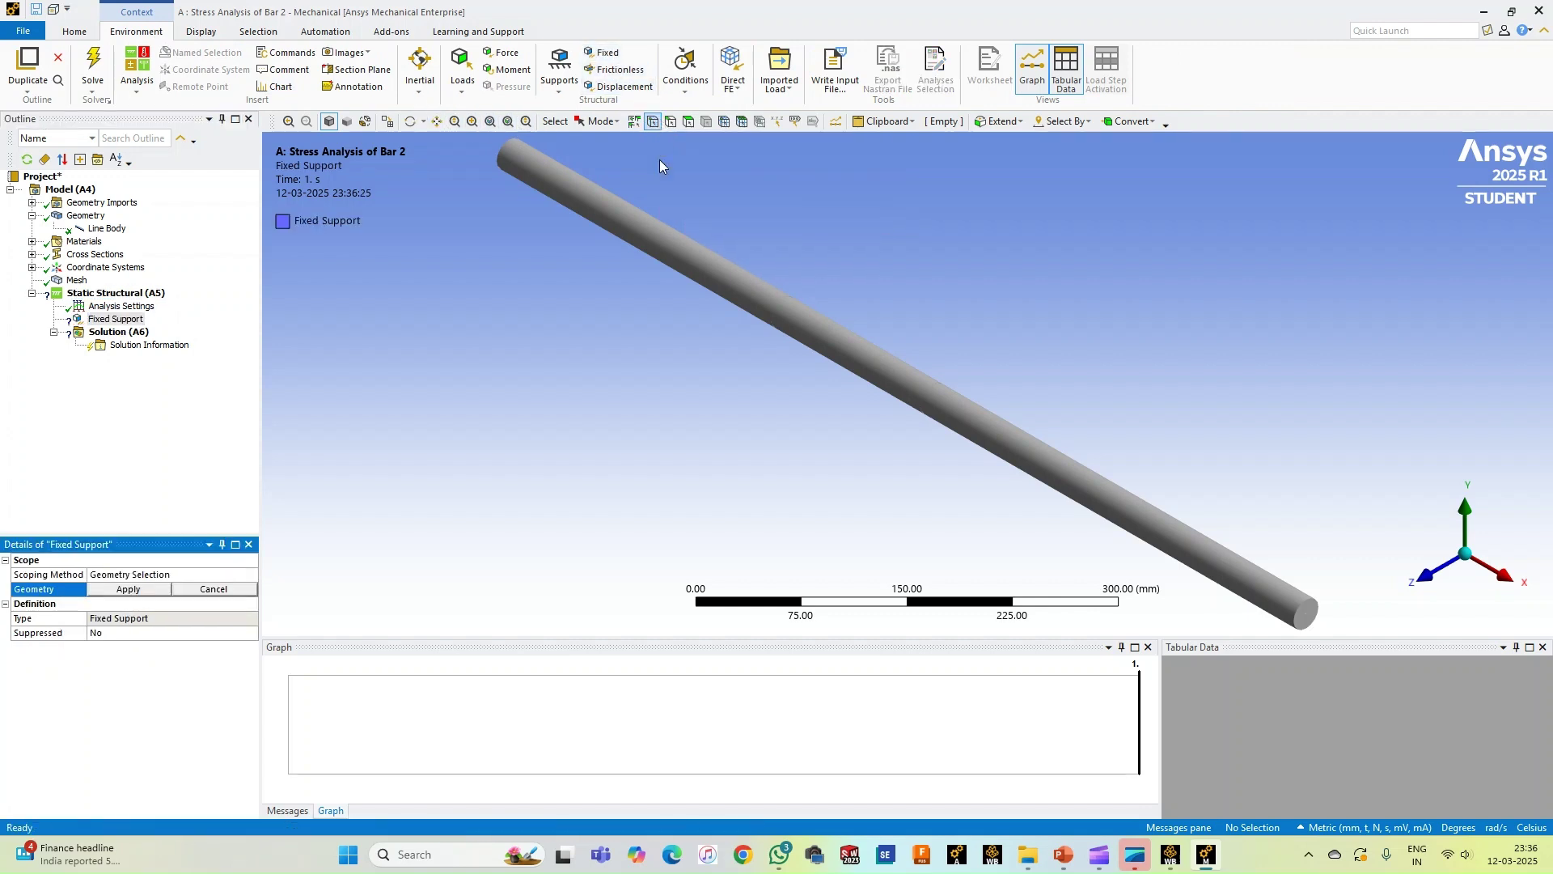
pyautogui.click(1309, 618)
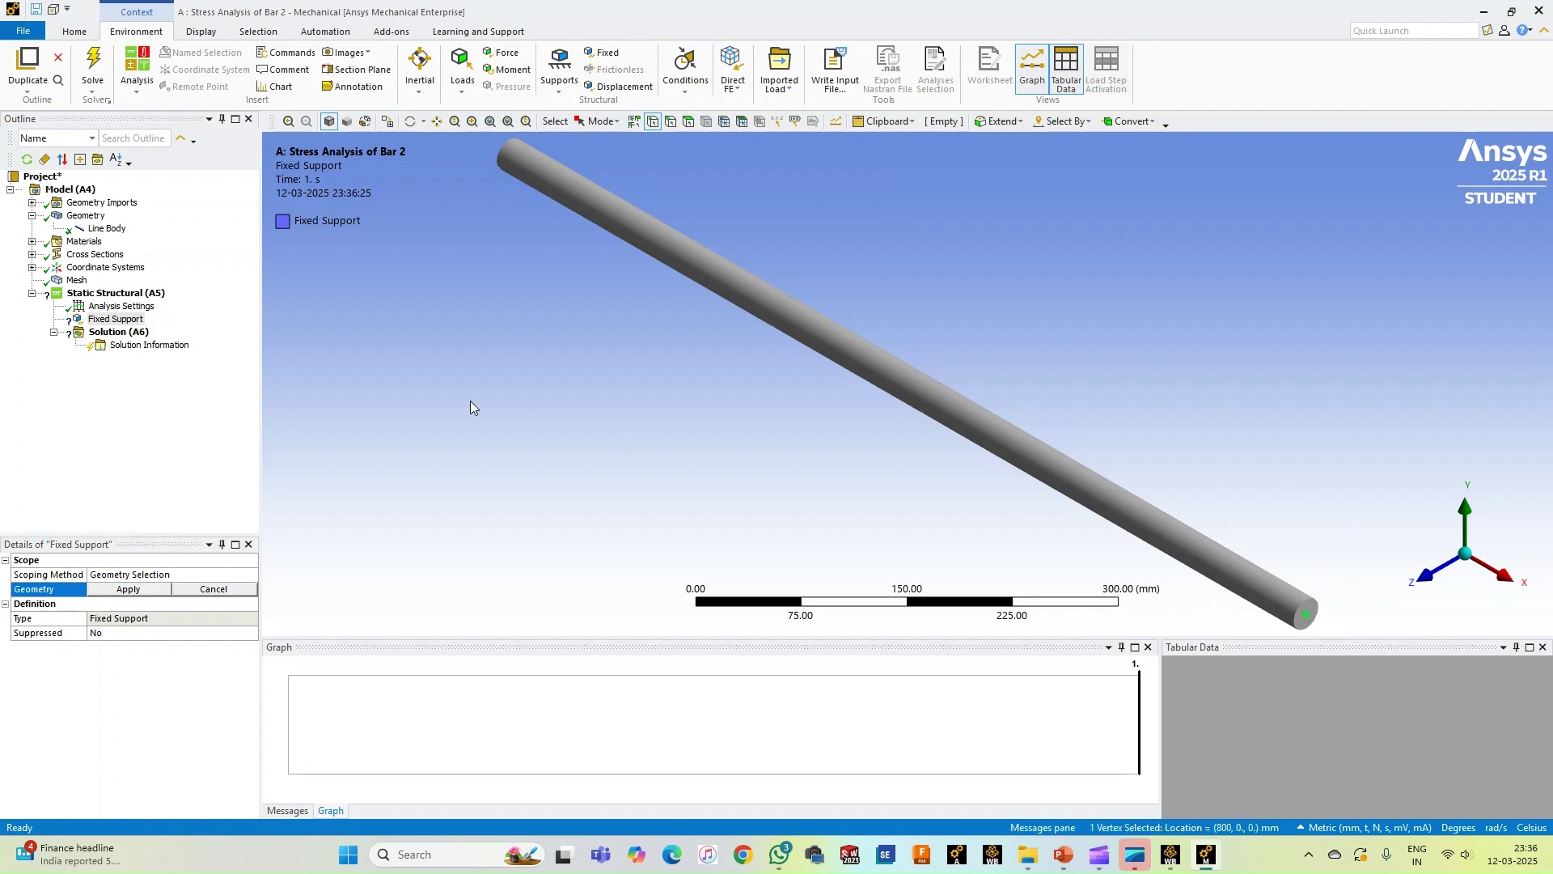
pyautogui.click(140, 591)
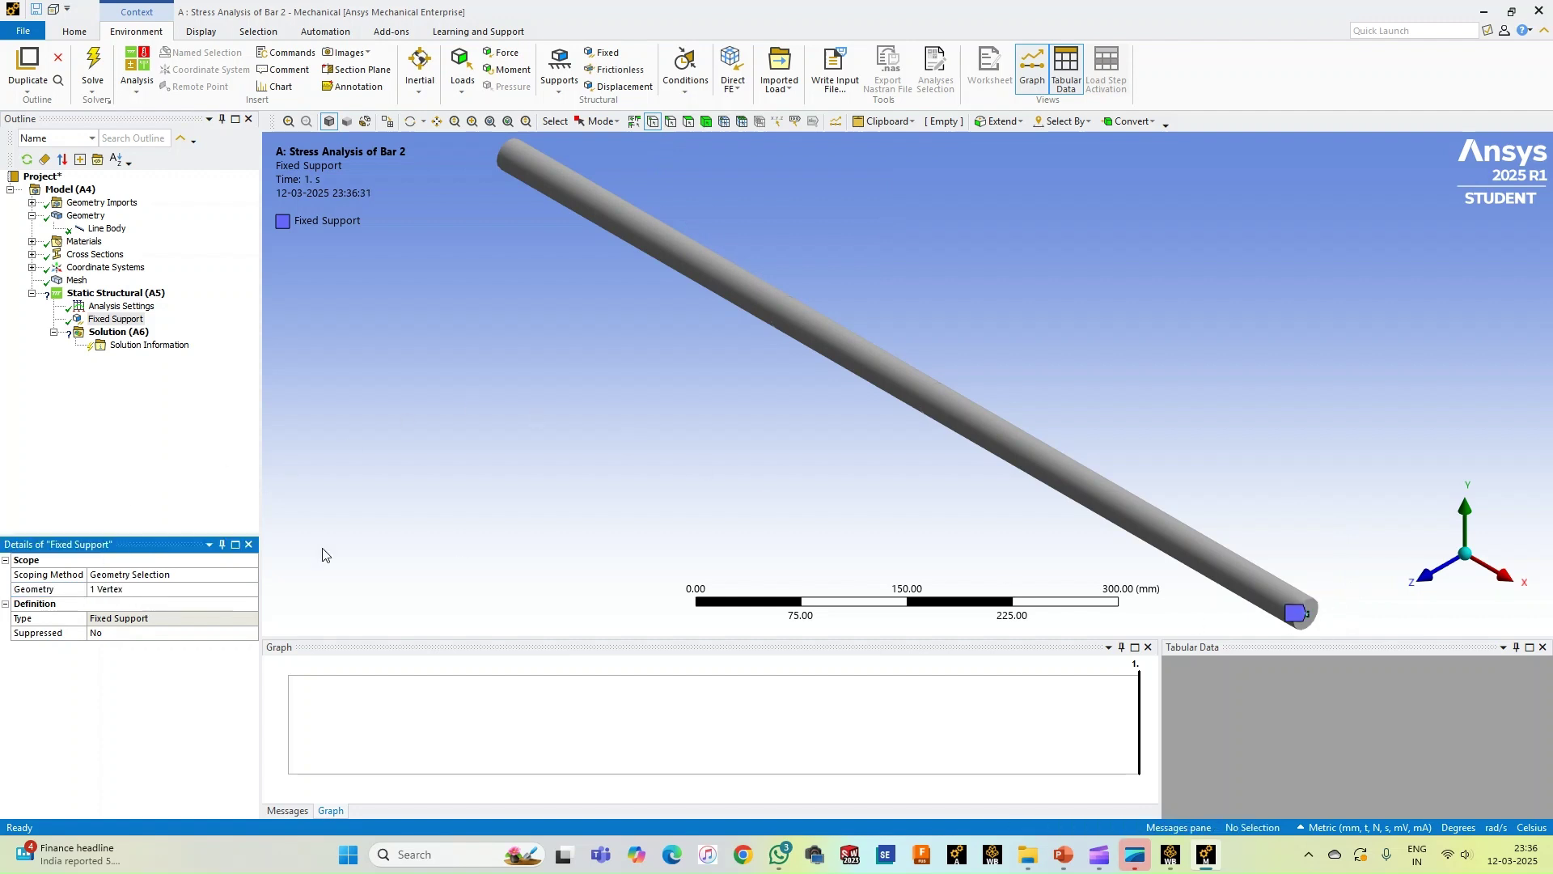
# Add a second fixed support on the bar's opposite end vertex at the origin
pyautogui.moveTo(1105, 441); pyautogui.dragTo(1037, 342, button='middle')
pyautogui.moveTo(743, 291); pyautogui.dragTo(908, 324, button='middle')
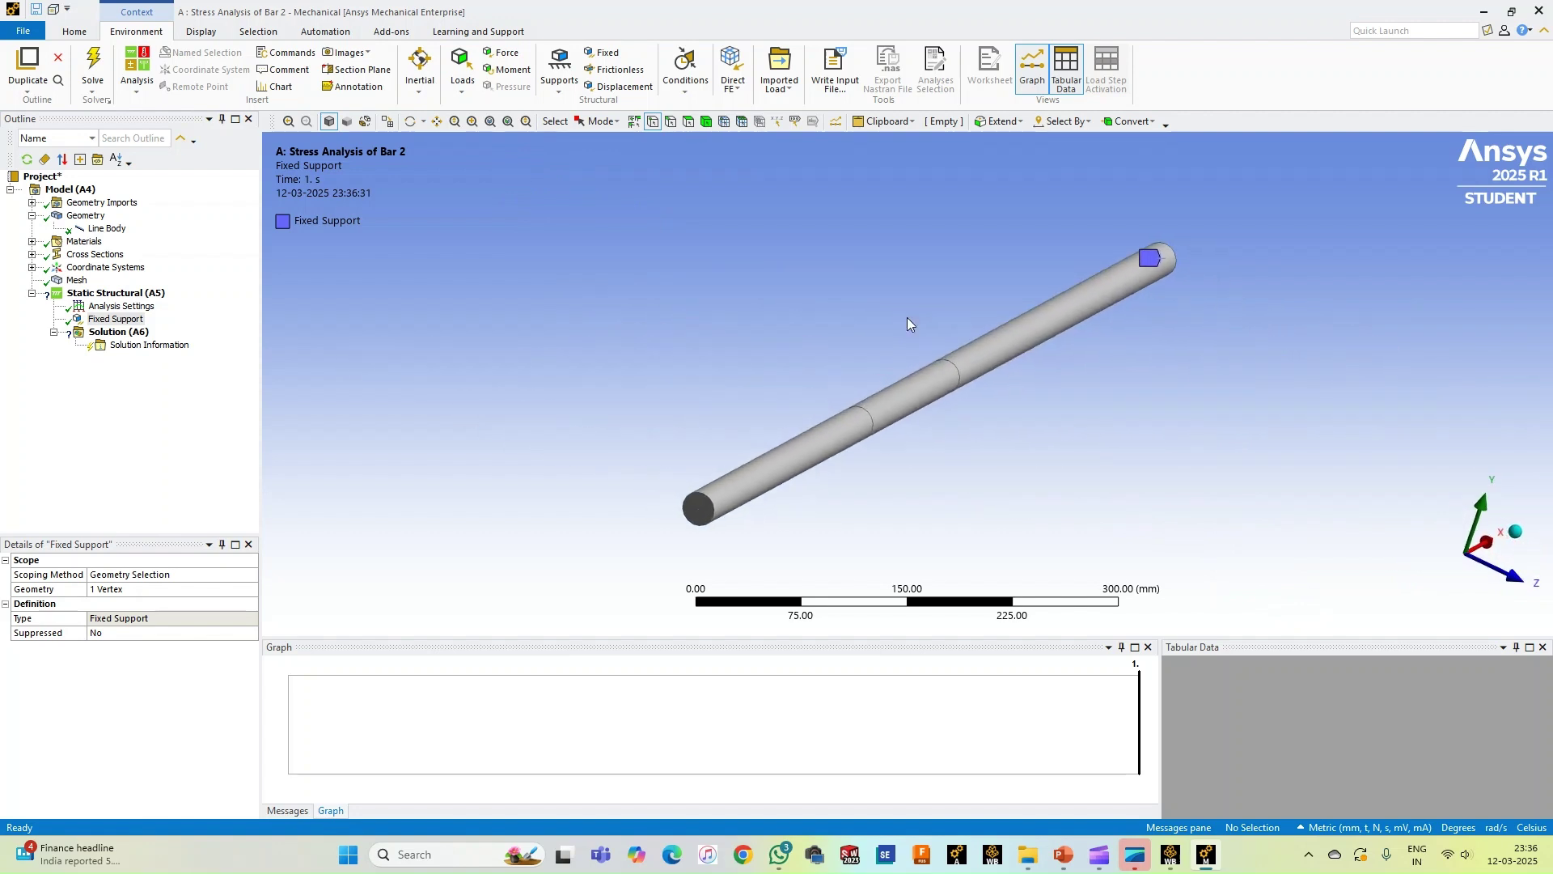
pyautogui.click(606, 53)
pyautogui.click(700, 511)
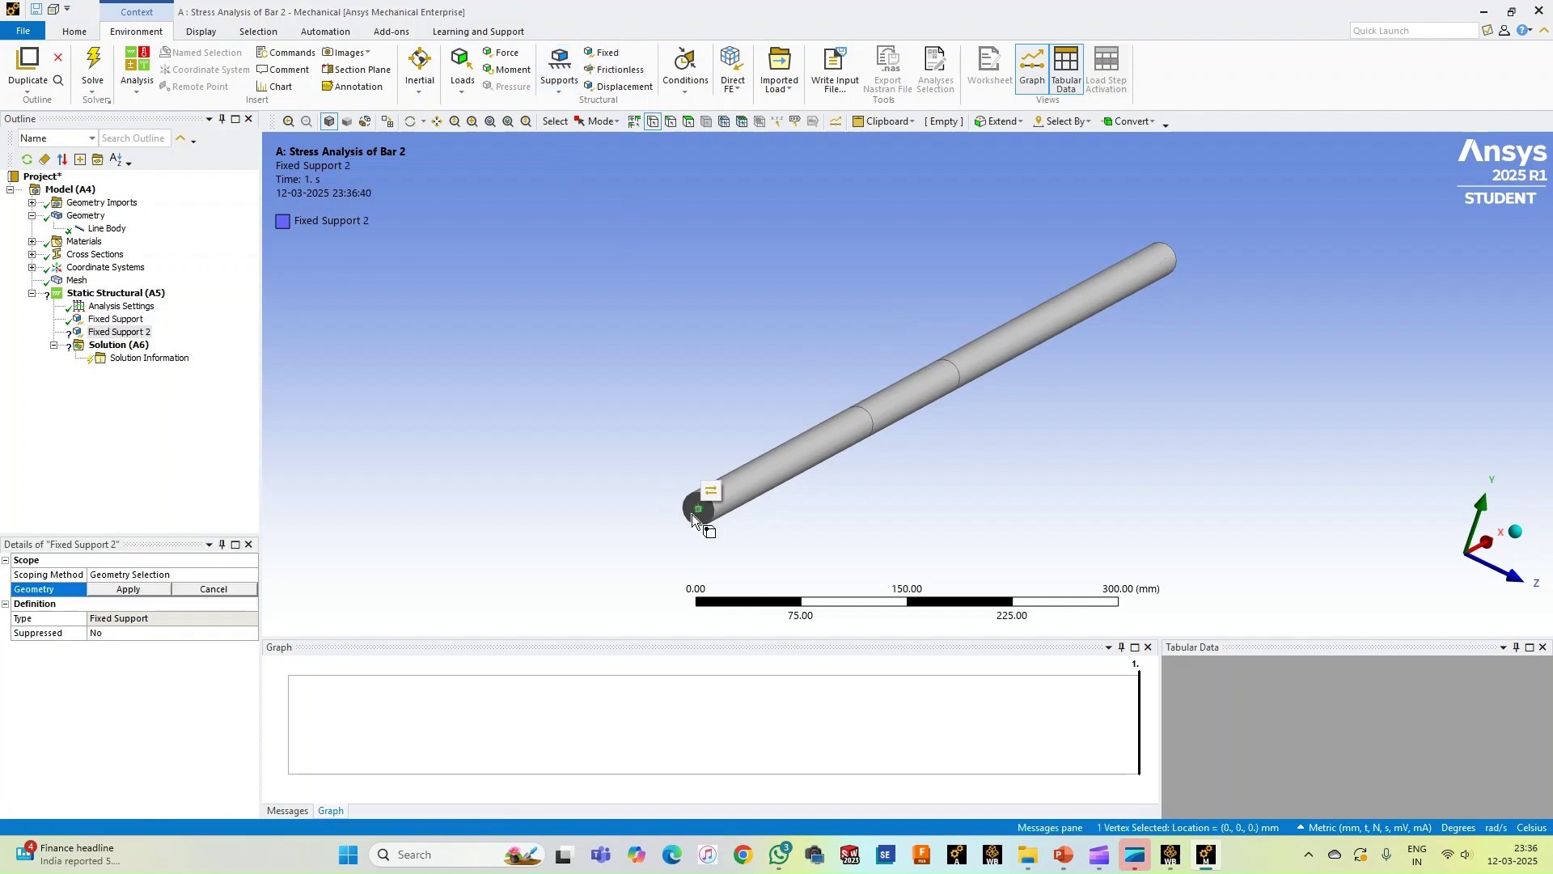
pyautogui.click(129, 590)
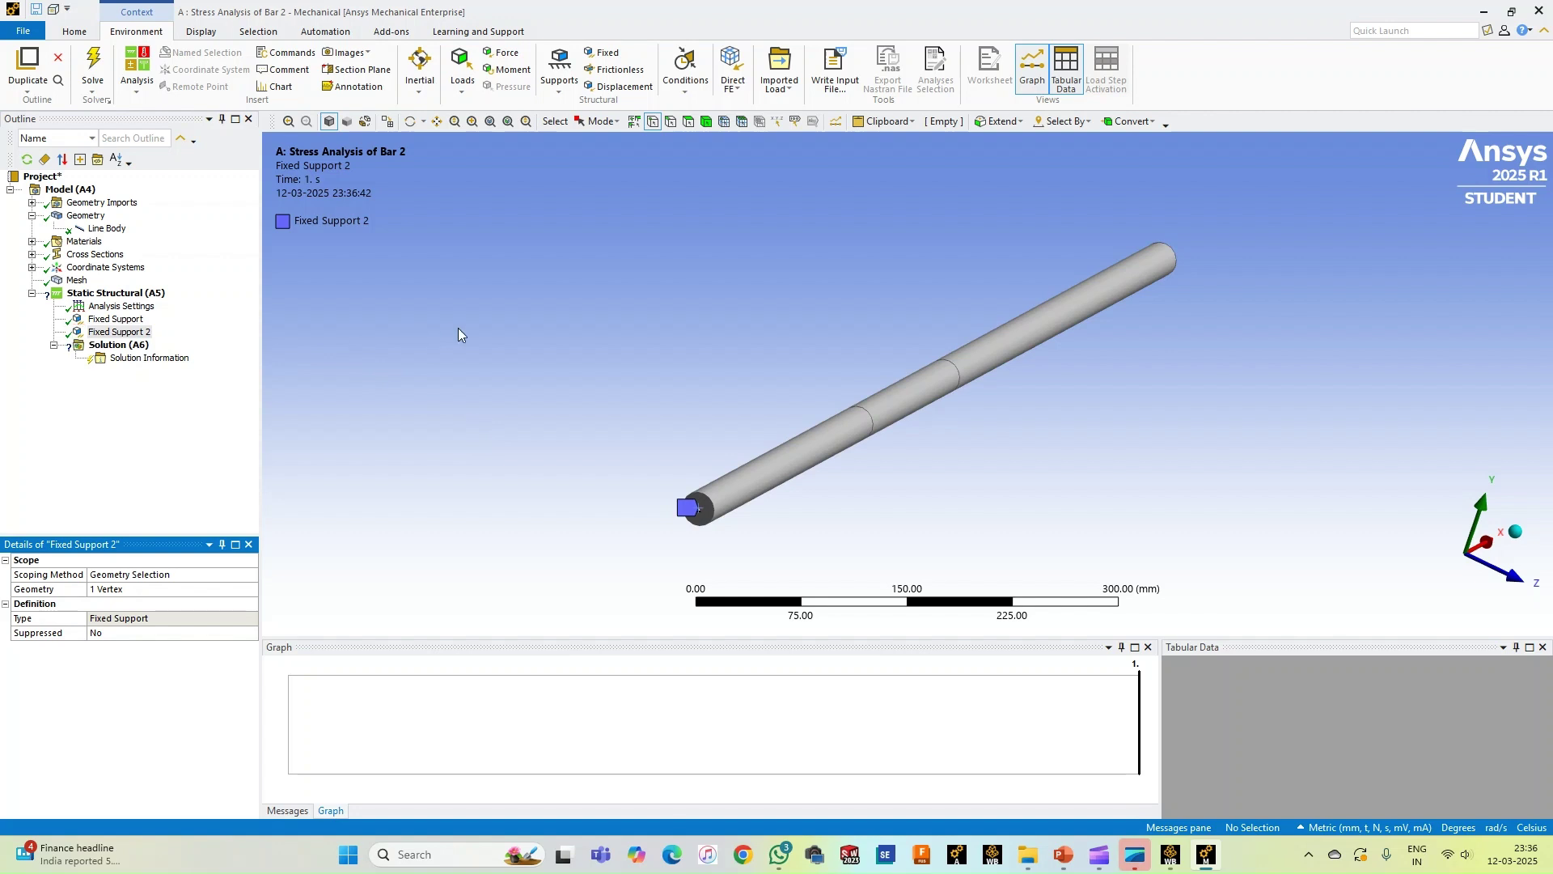
# Add a force defined by components, with an X component of 30000 N
pyautogui.moveTo(702, 411); pyautogui.dragTo(598, 561, button='middle')
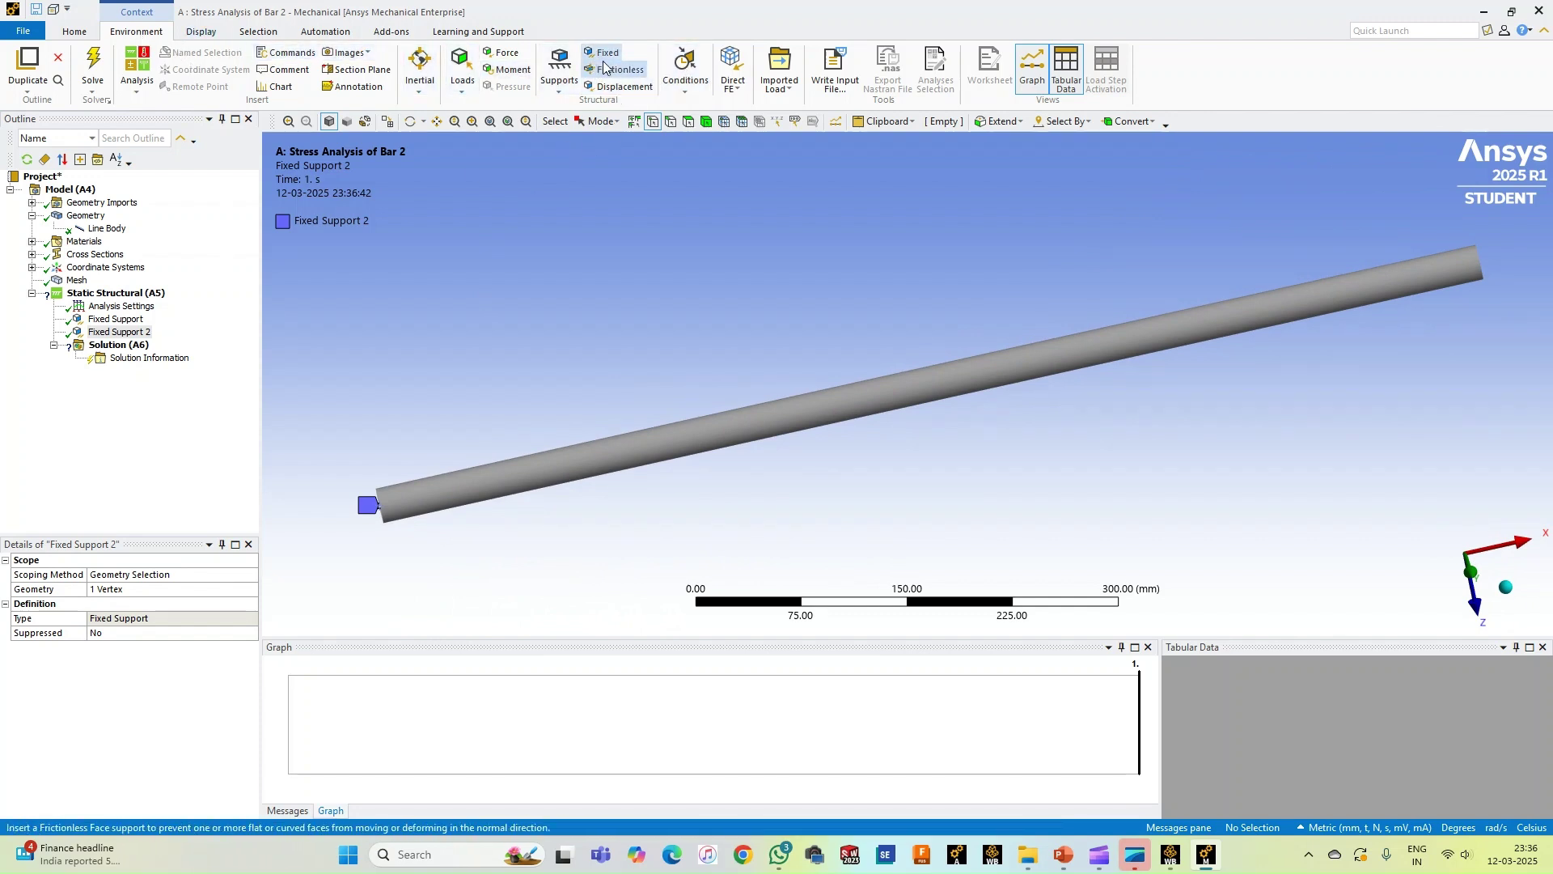
pyautogui.click(506, 53)
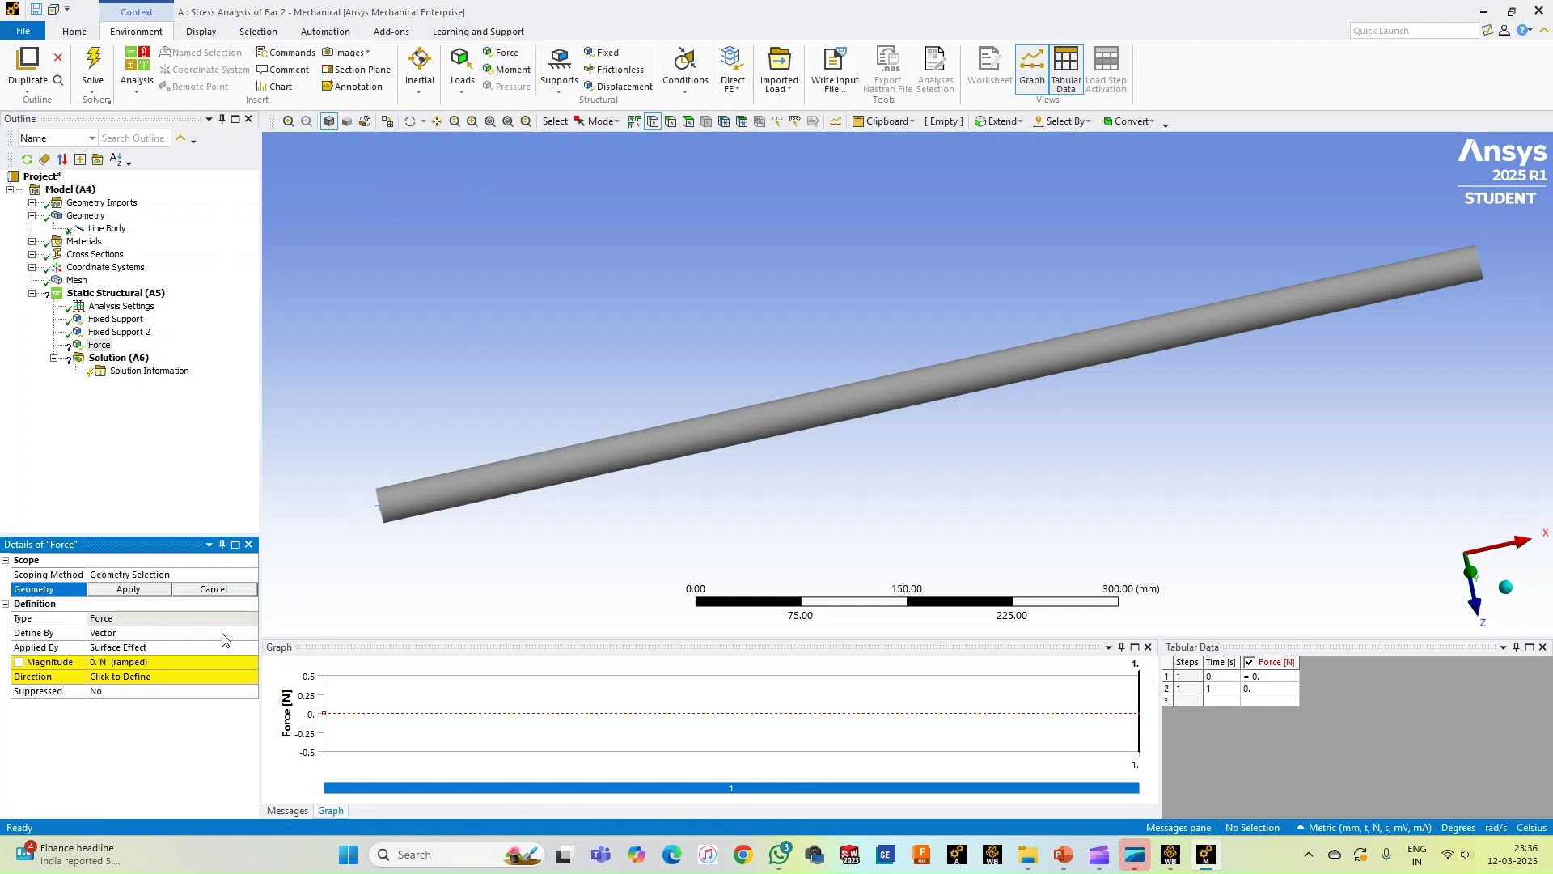
pyautogui.click(149, 632)
pyautogui.click(251, 635)
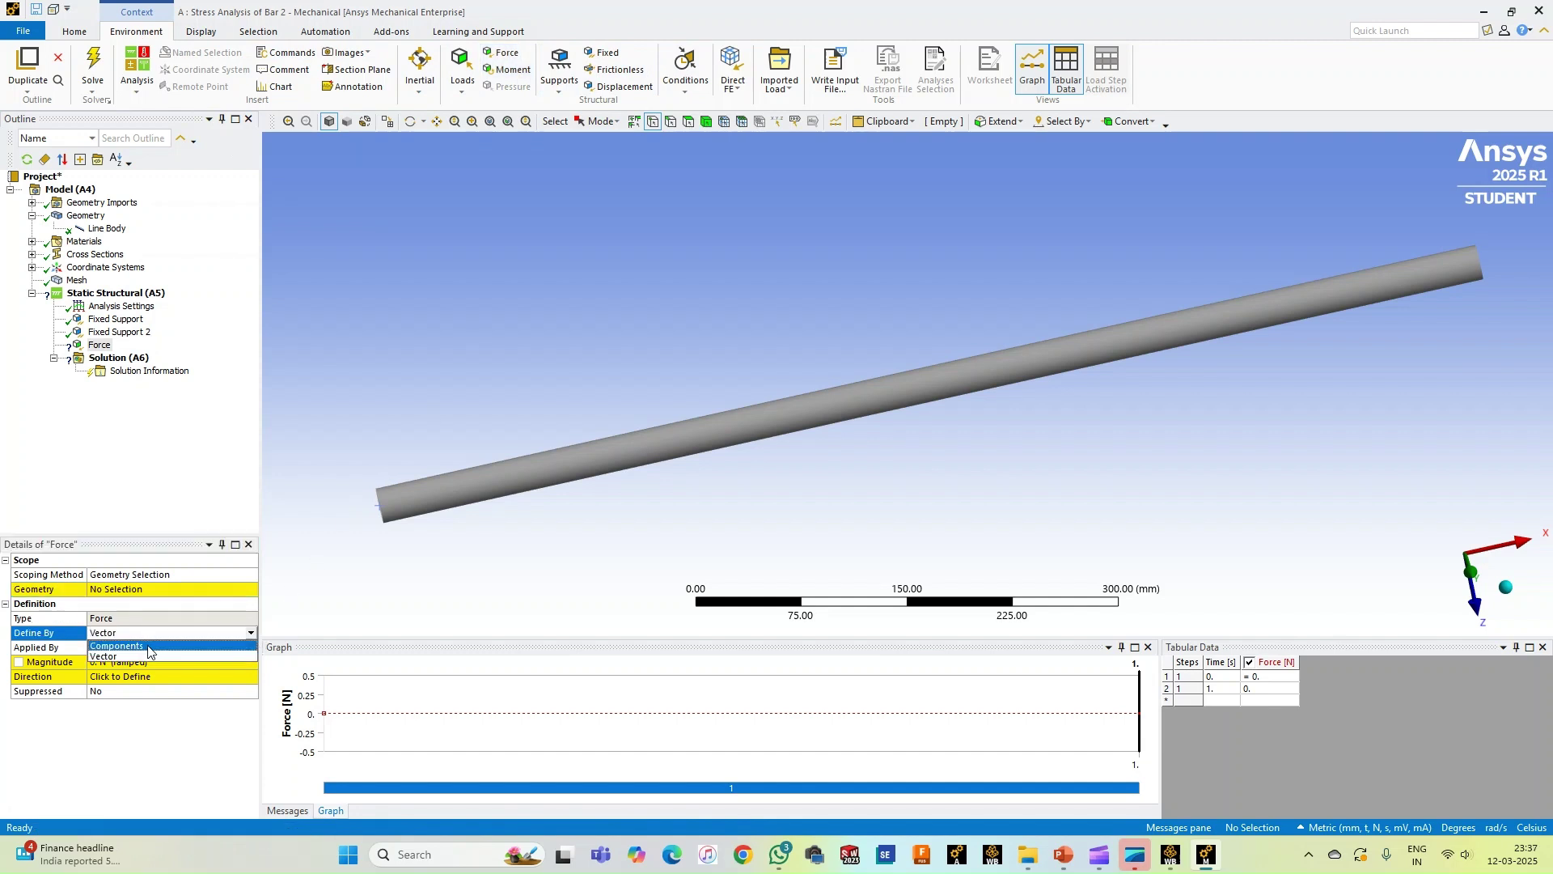
pyautogui.click(152, 654)
pyautogui.click(165, 677)
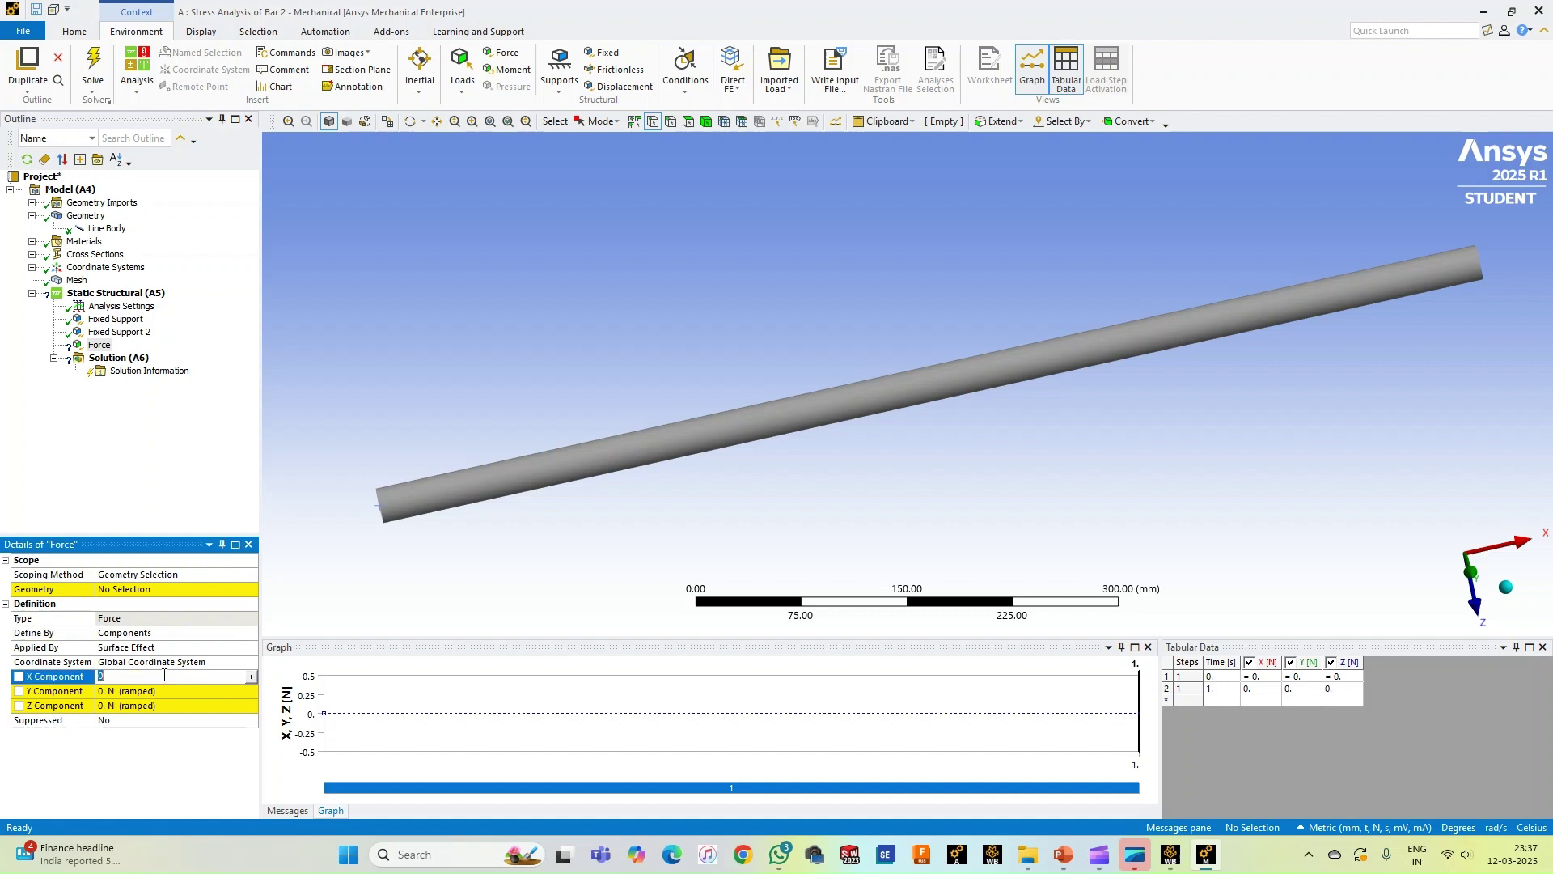
pyautogui.write('30000')
# Scope the 30000 N force to the bar's intermediate vertex at X = 275 mm
pyautogui.click(145, 593)
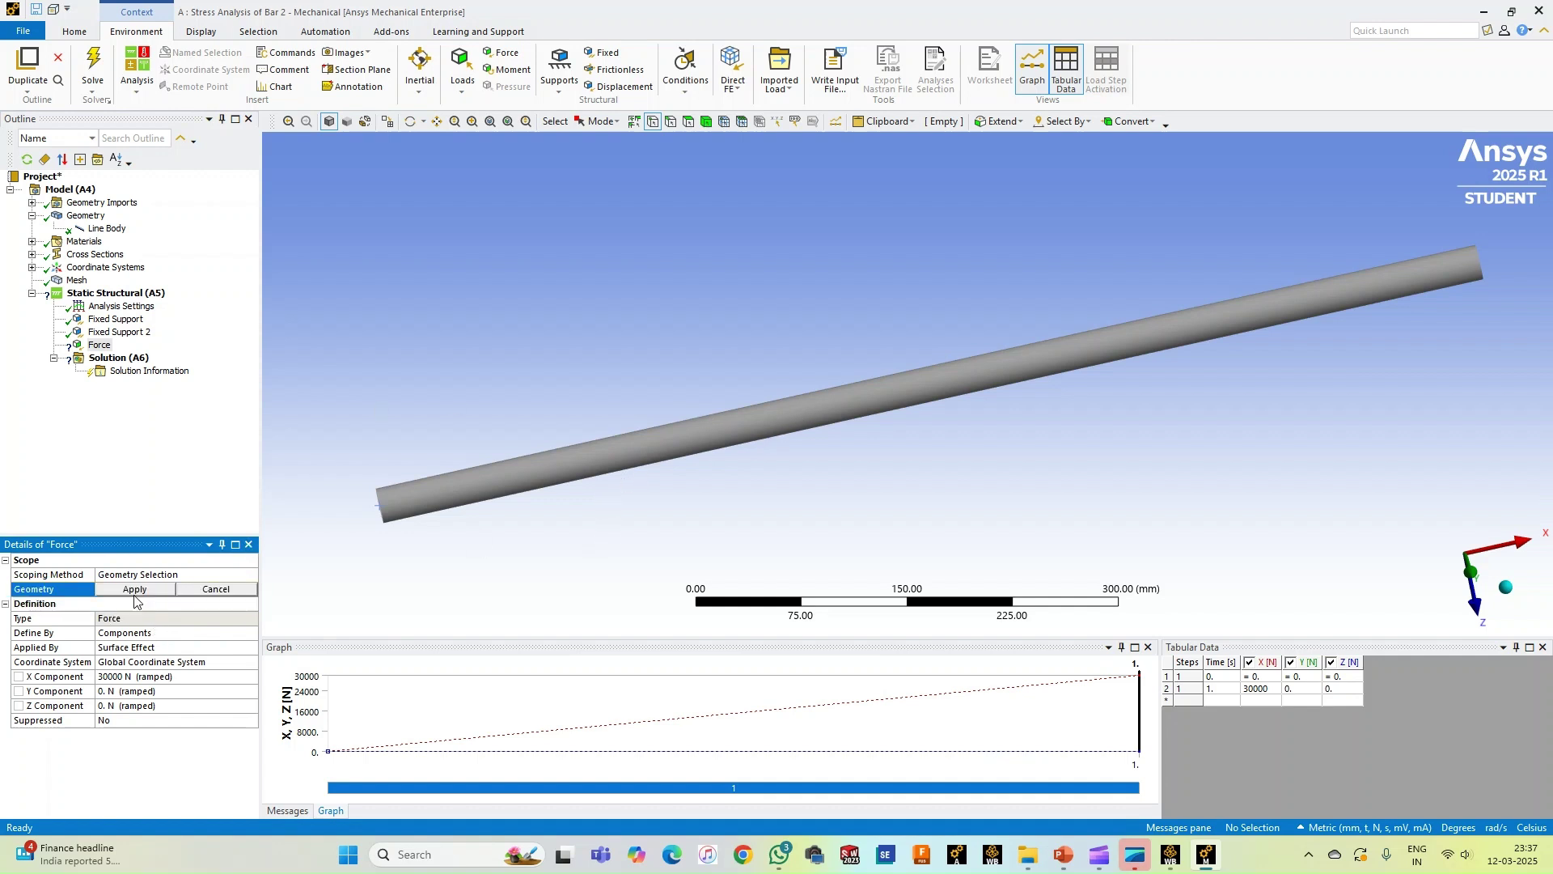
pyautogui.moveTo(702, 390)
pyautogui.mouseDown(button='middle')
pyautogui.moveTo(734, 433)
pyautogui.moveTo(982, 426)
pyautogui.moveTo(1138, 282)
pyautogui.mouseUp(button='middle')
pyautogui.moveTo(1069, 443); pyautogui.dragTo(636, 408, button='middle')
pyautogui.click(758, 401)
pyautogui.moveTo(647, 296); pyautogui.dragTo(679, 322, button='middle')
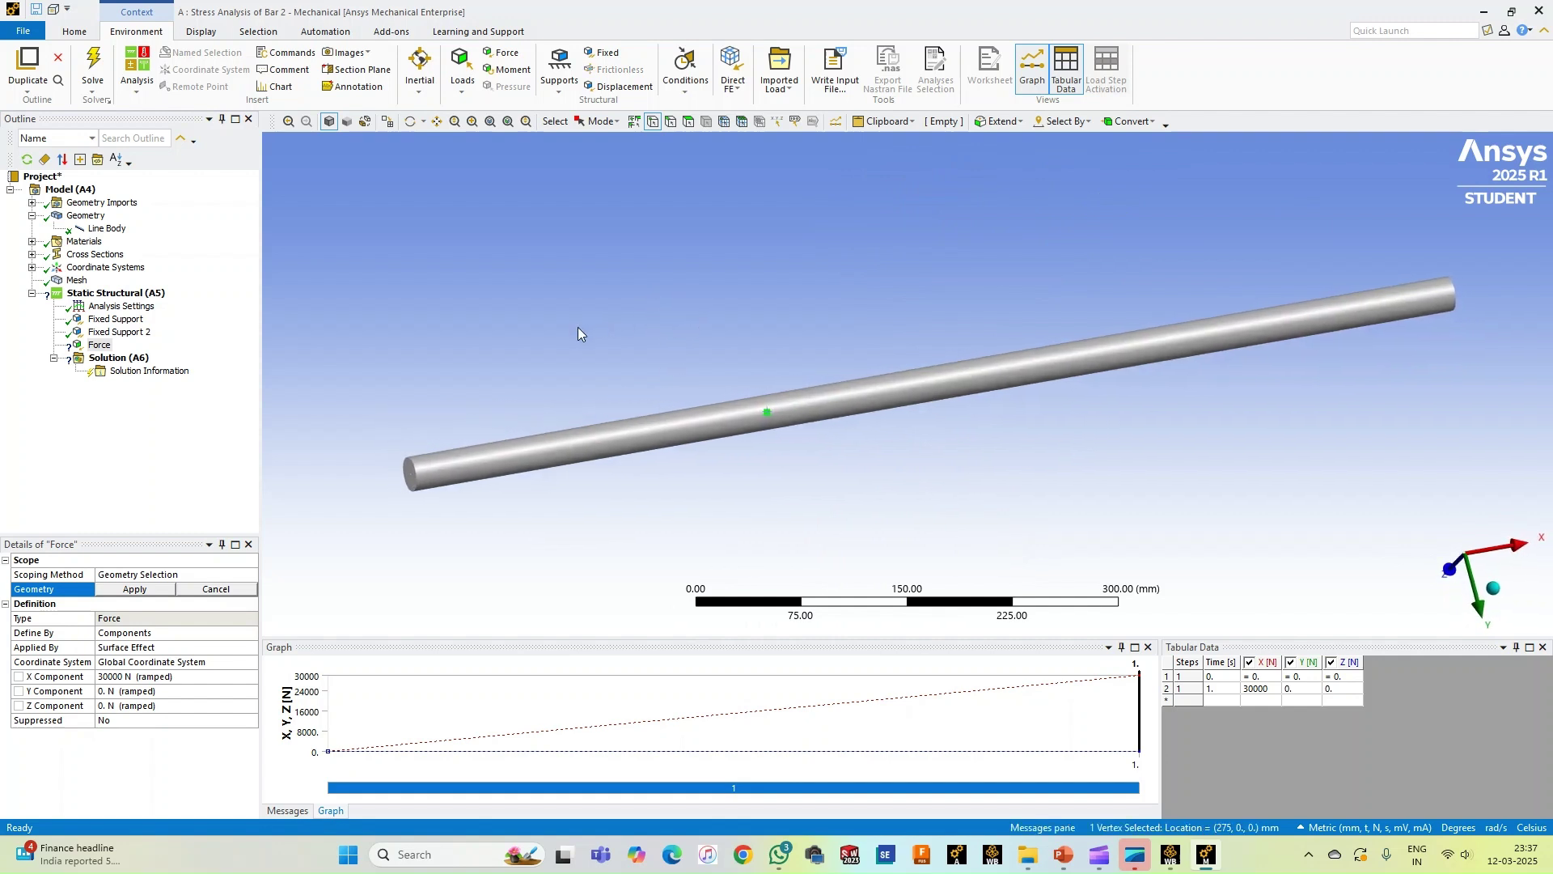
pyautogui.click(143, 590)
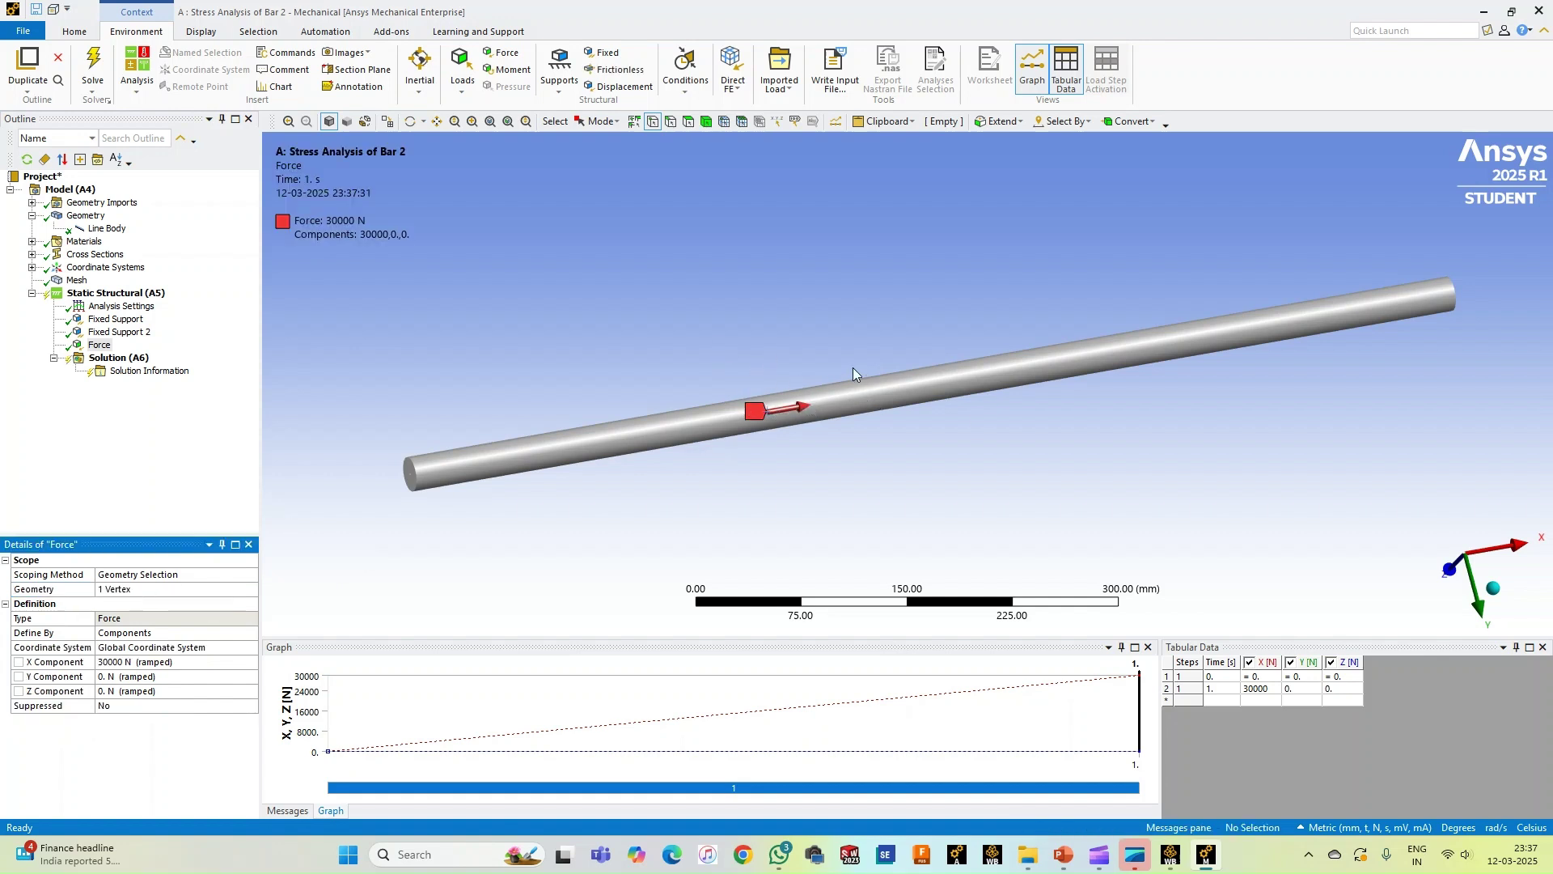
# Add a second force defined by components, with an X component of -60000 N
pyautogui.click(504, 53)
pyautogui.click(198, 635)
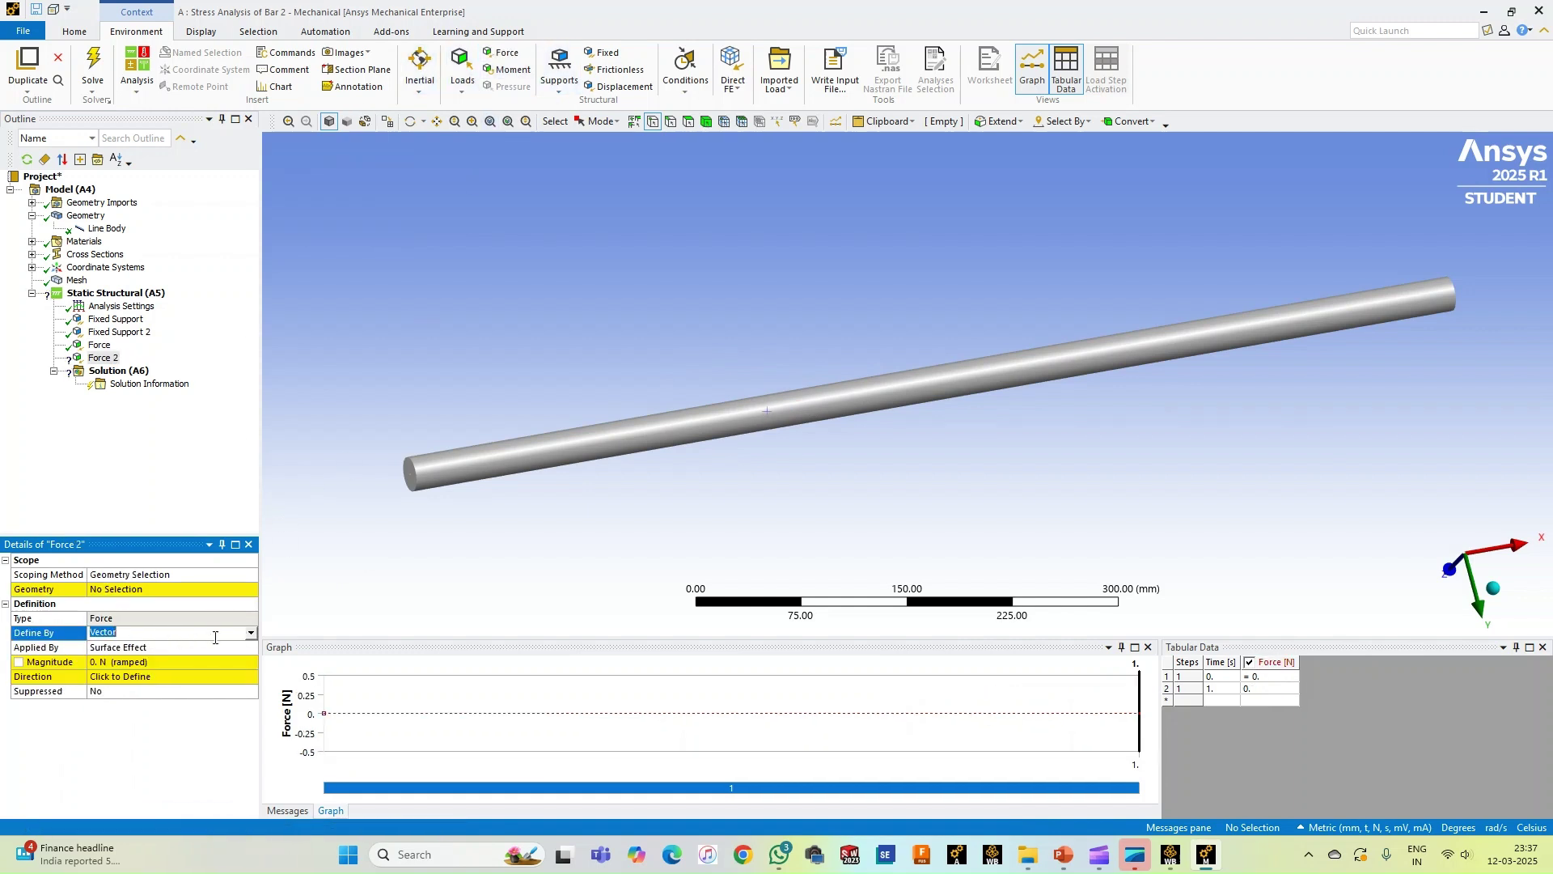
pyautogui.click(251, 633)
pyautogui.click(178, 659)
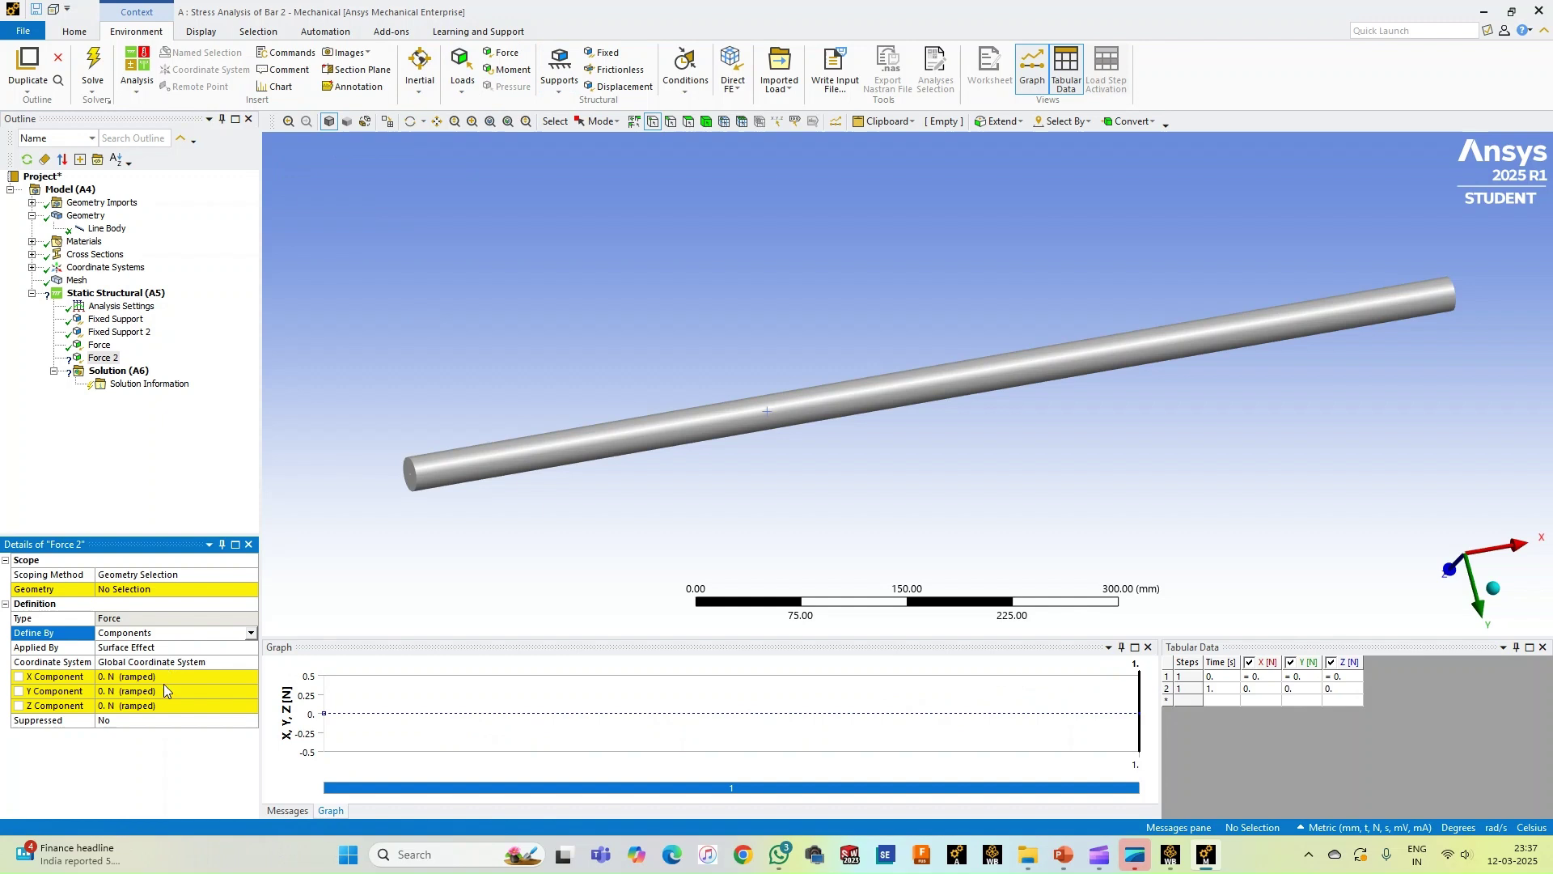
pyautogui.click(162, 678)
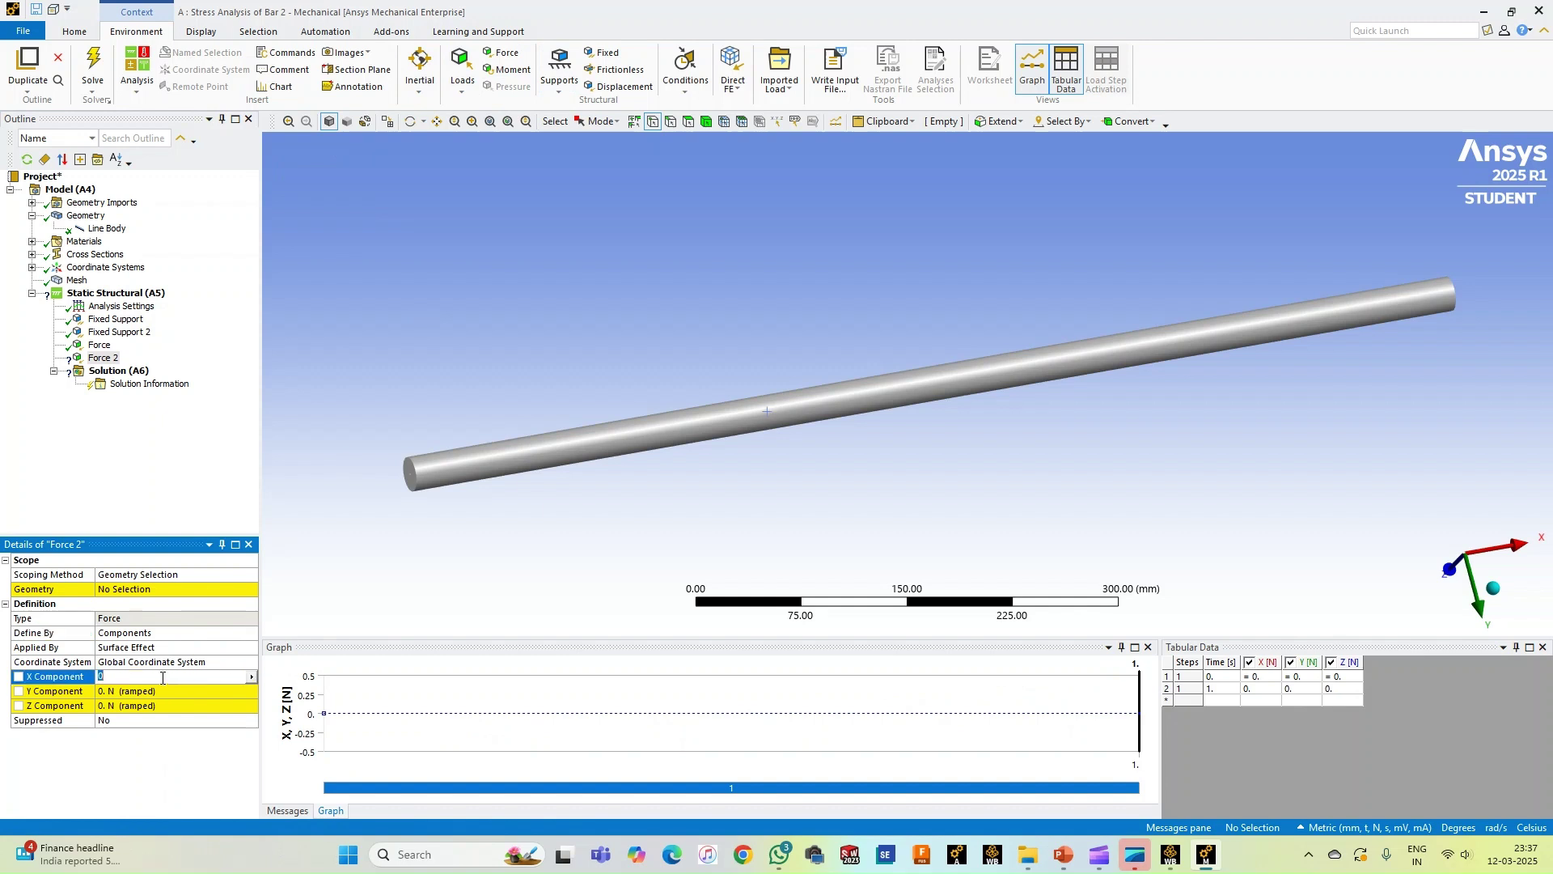
pyautogui.write('-60000')
pyautogui.press('Return')
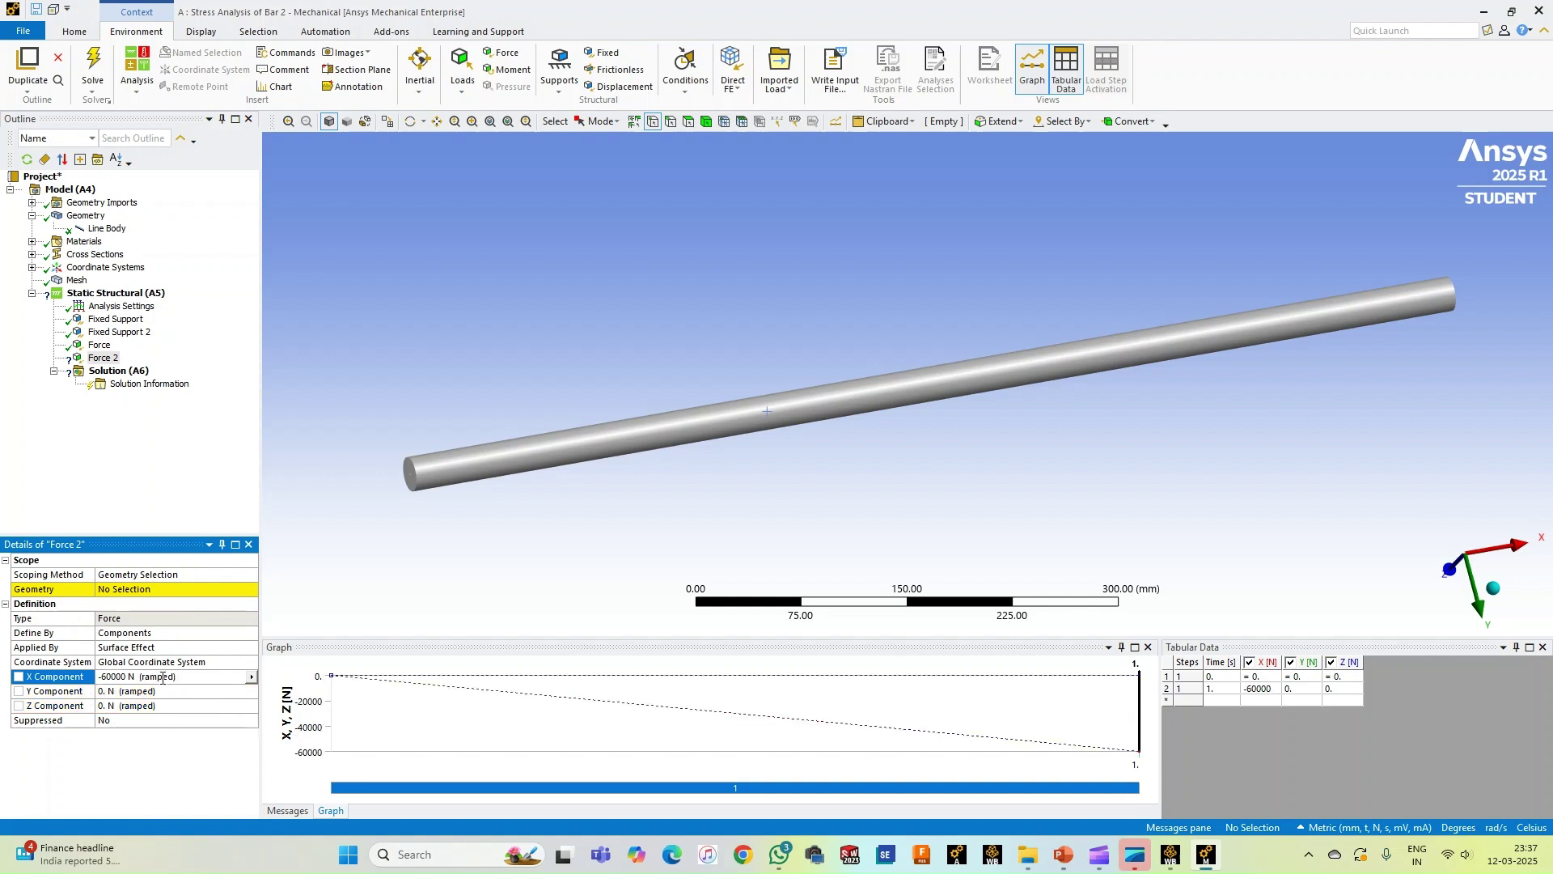
# Scope the -60000 N force to the bar's intermediate vertex at X = 425 mm
pyautogui.click(961, 379)
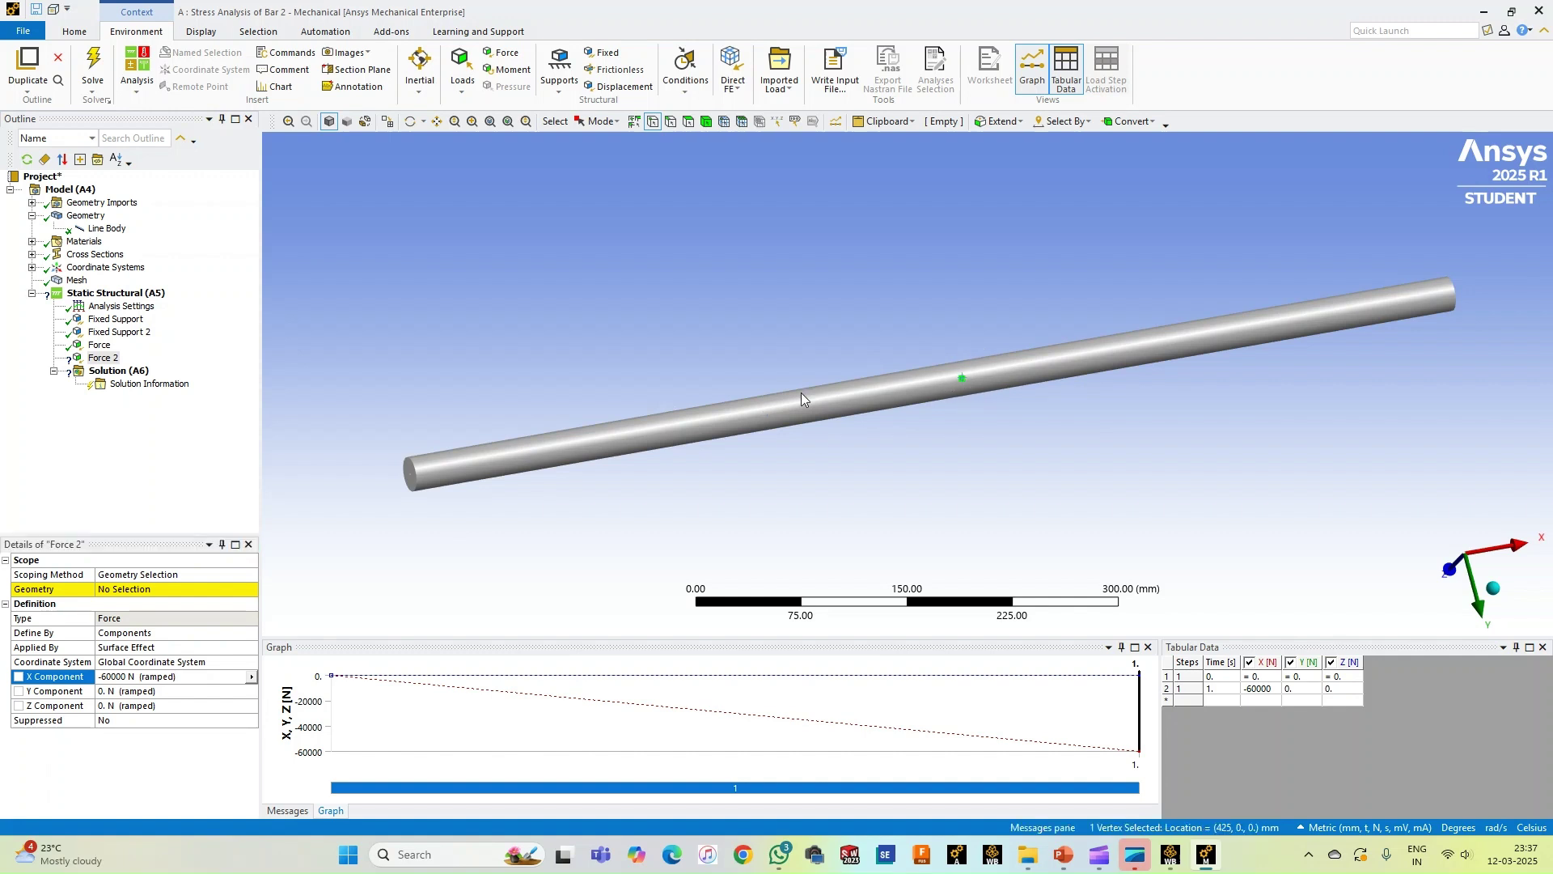
pyautogui.click(129, 590)
pyautogui.click(133, 590)
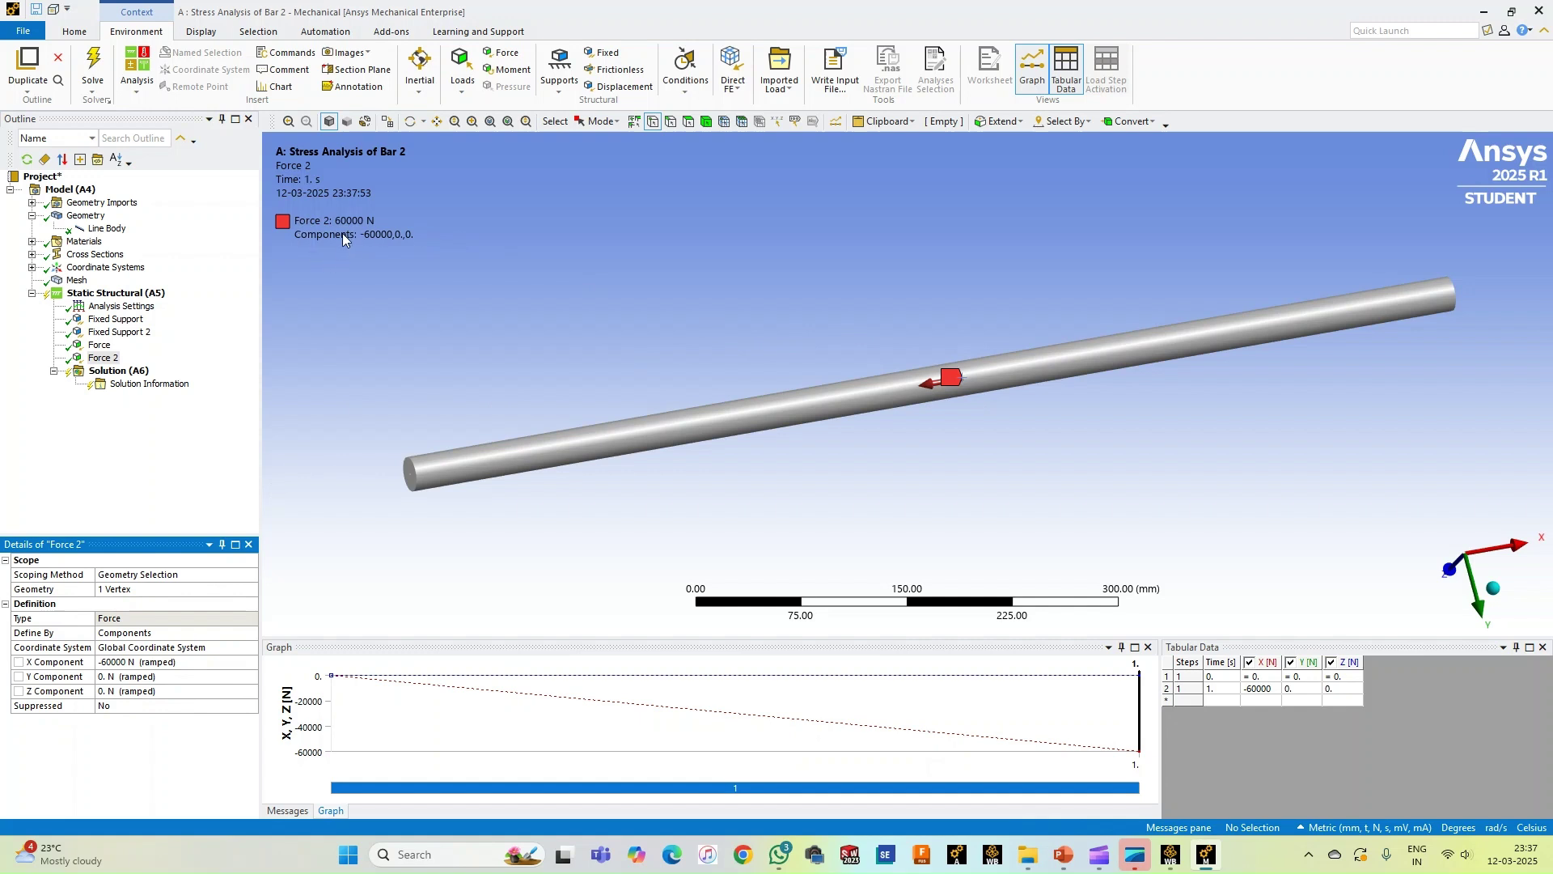
# Solve the static structural analysis
pyautogui.moveTo(969, 340); pyautogui.dragTo(974, 491, button='middle')
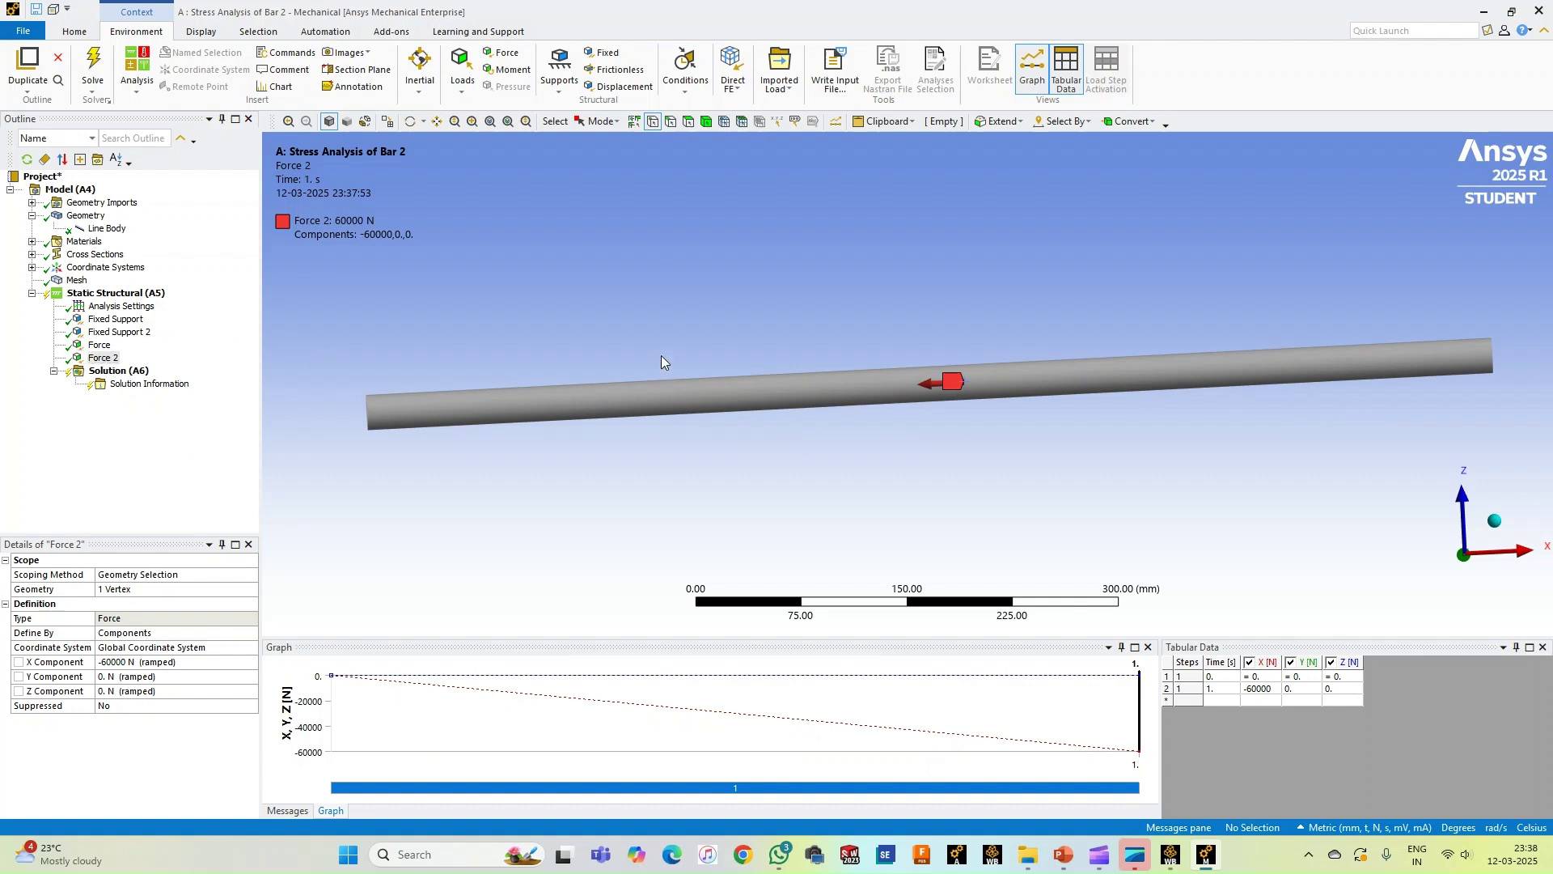
pyautogui.rightClick(114, 374)
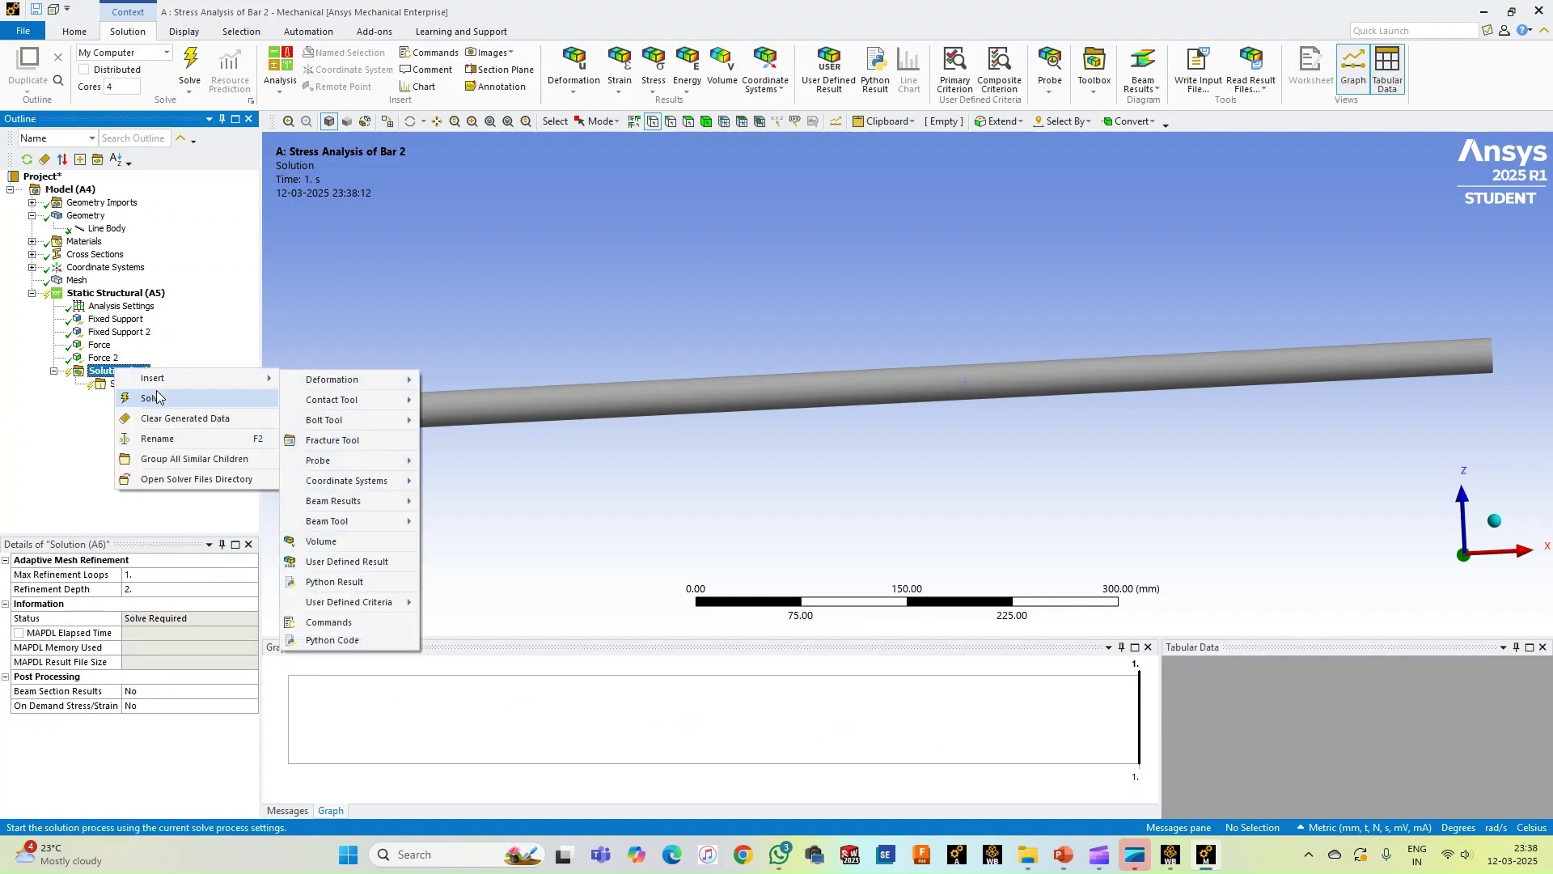
pyautogui.click(157, 397)
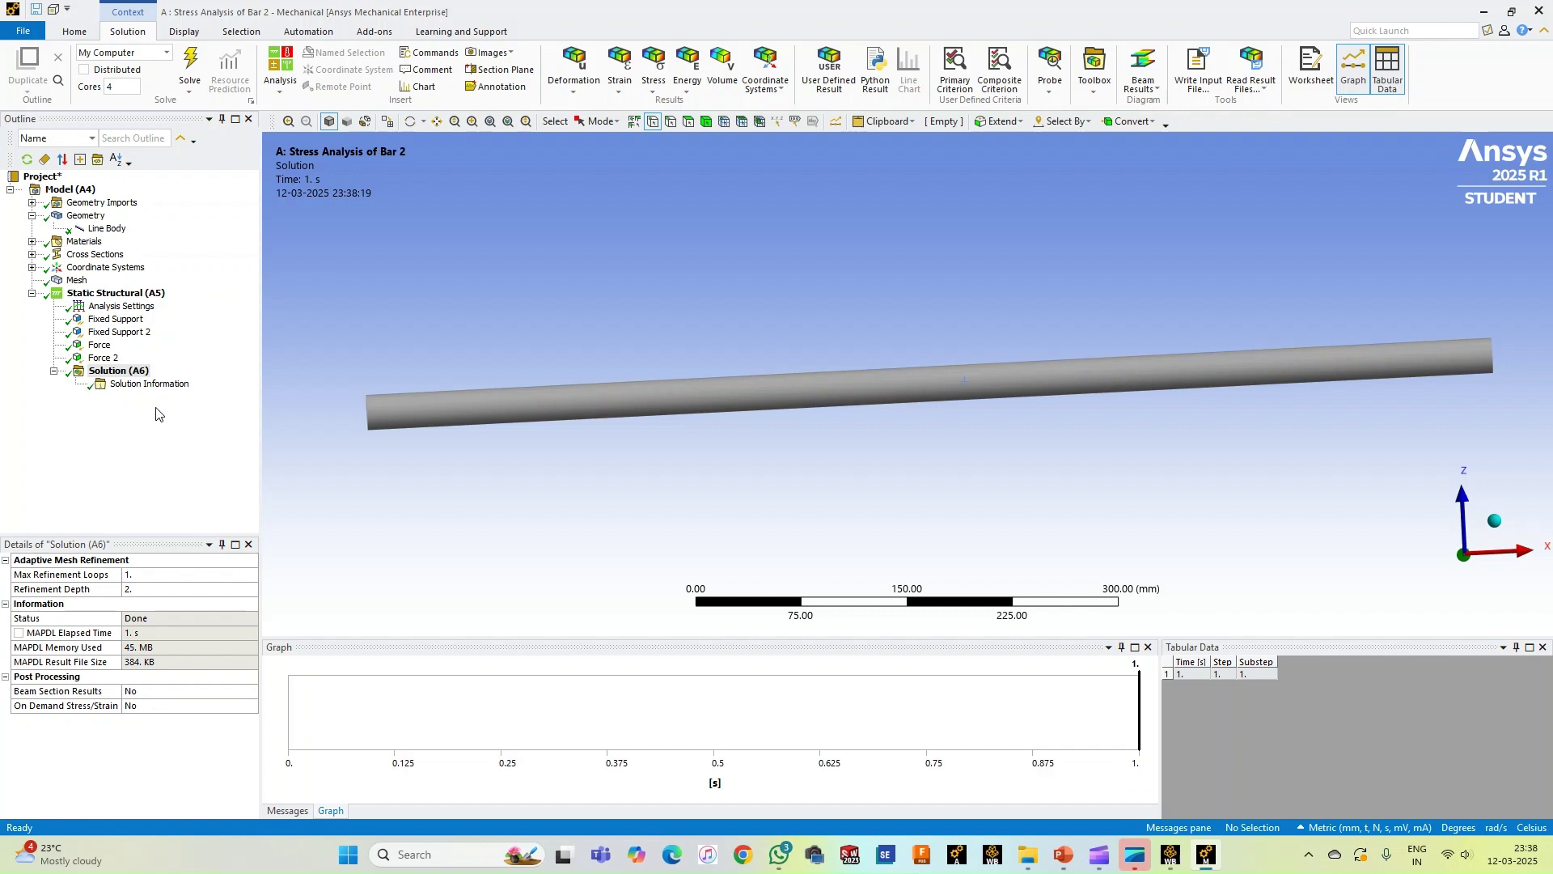
# Insert a stress Beam Tool under the solution for all line bodies and evaluate all its results
pyautogui.rightClick(123, 371)
pyautogui.moveTo(206, 381)
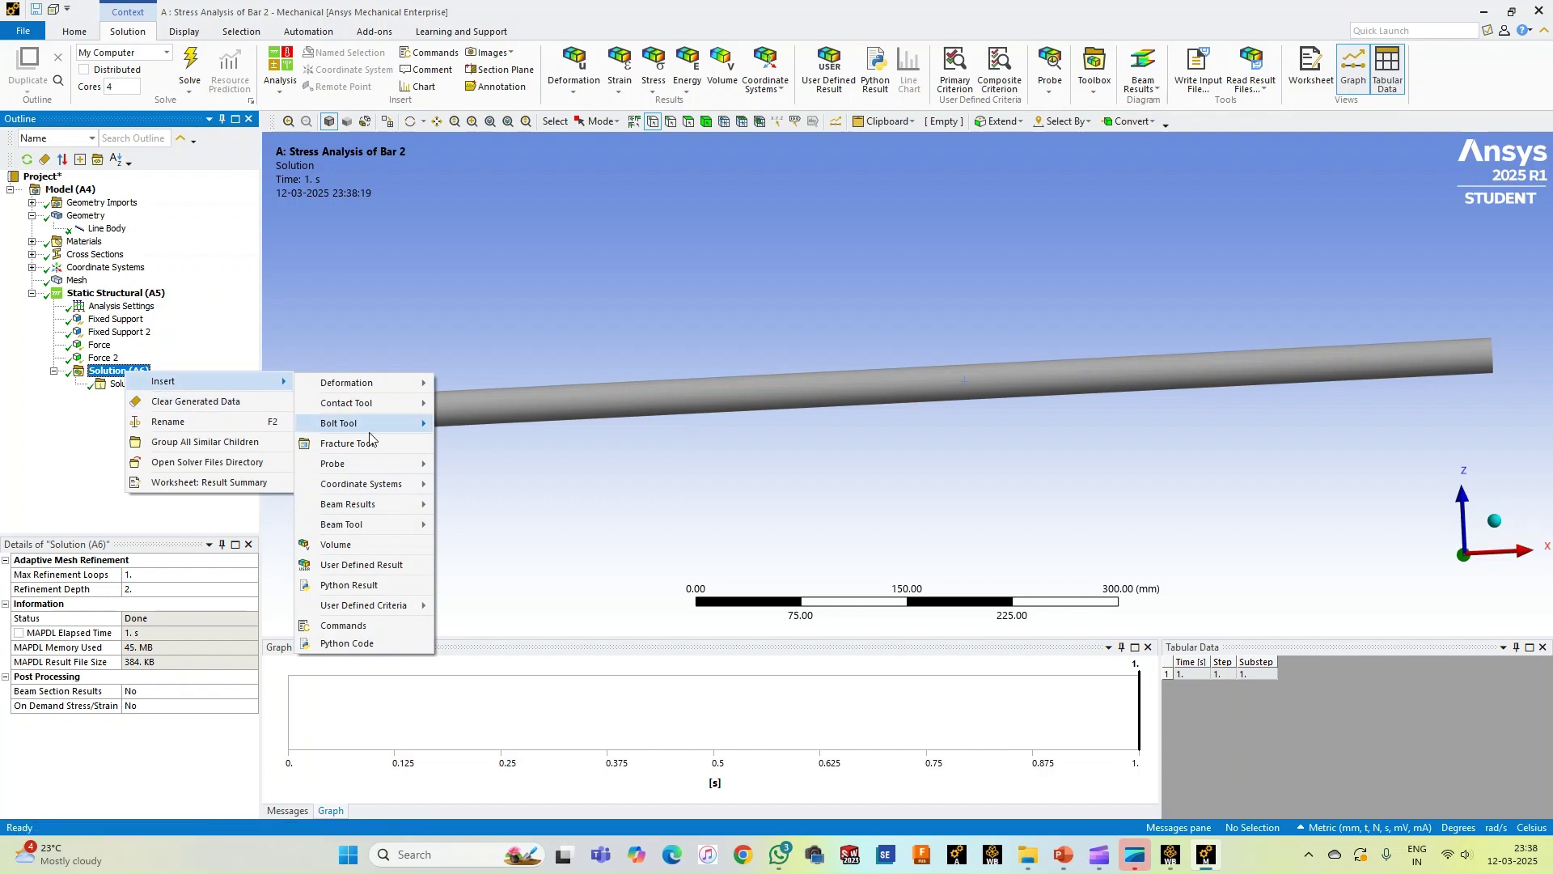
pyautogui.moveTo(366, 510)
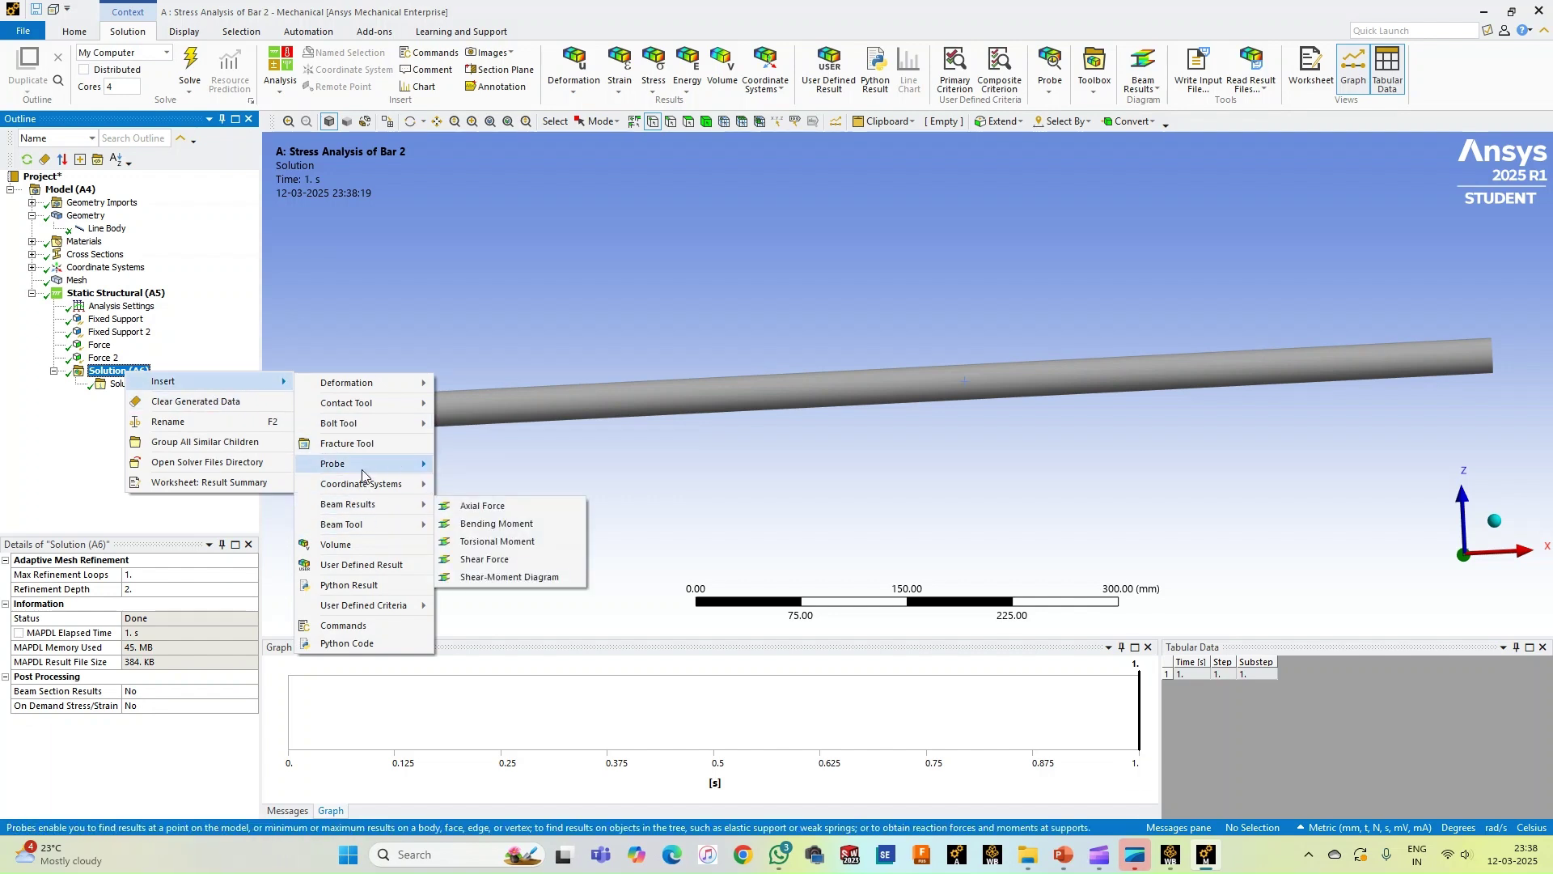
pyautogui.click(479, 527)
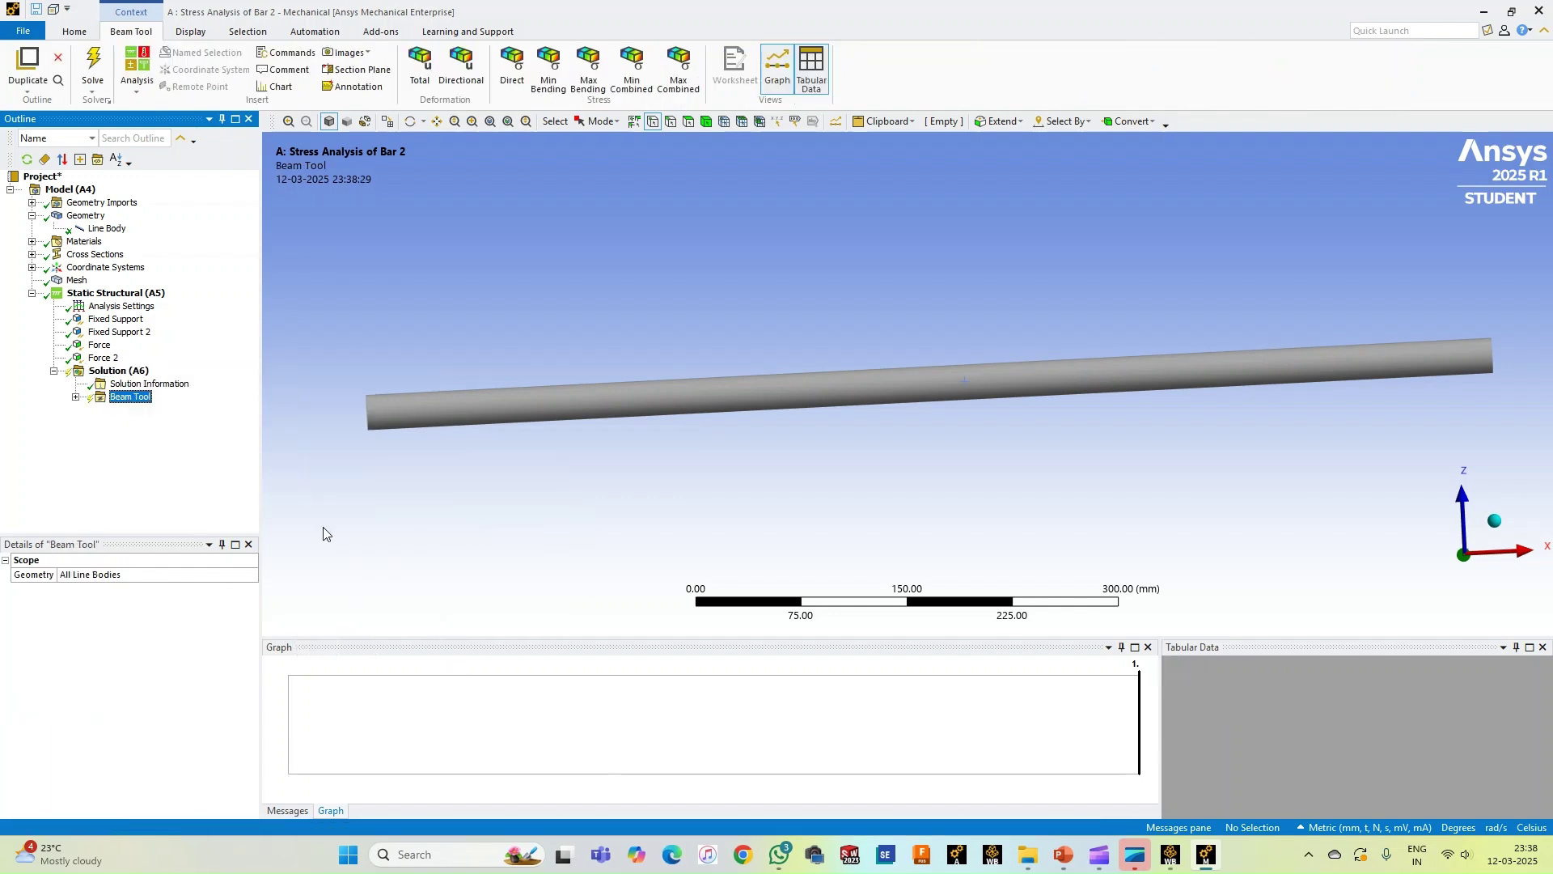
pyautogui.rightClick(122, 397)
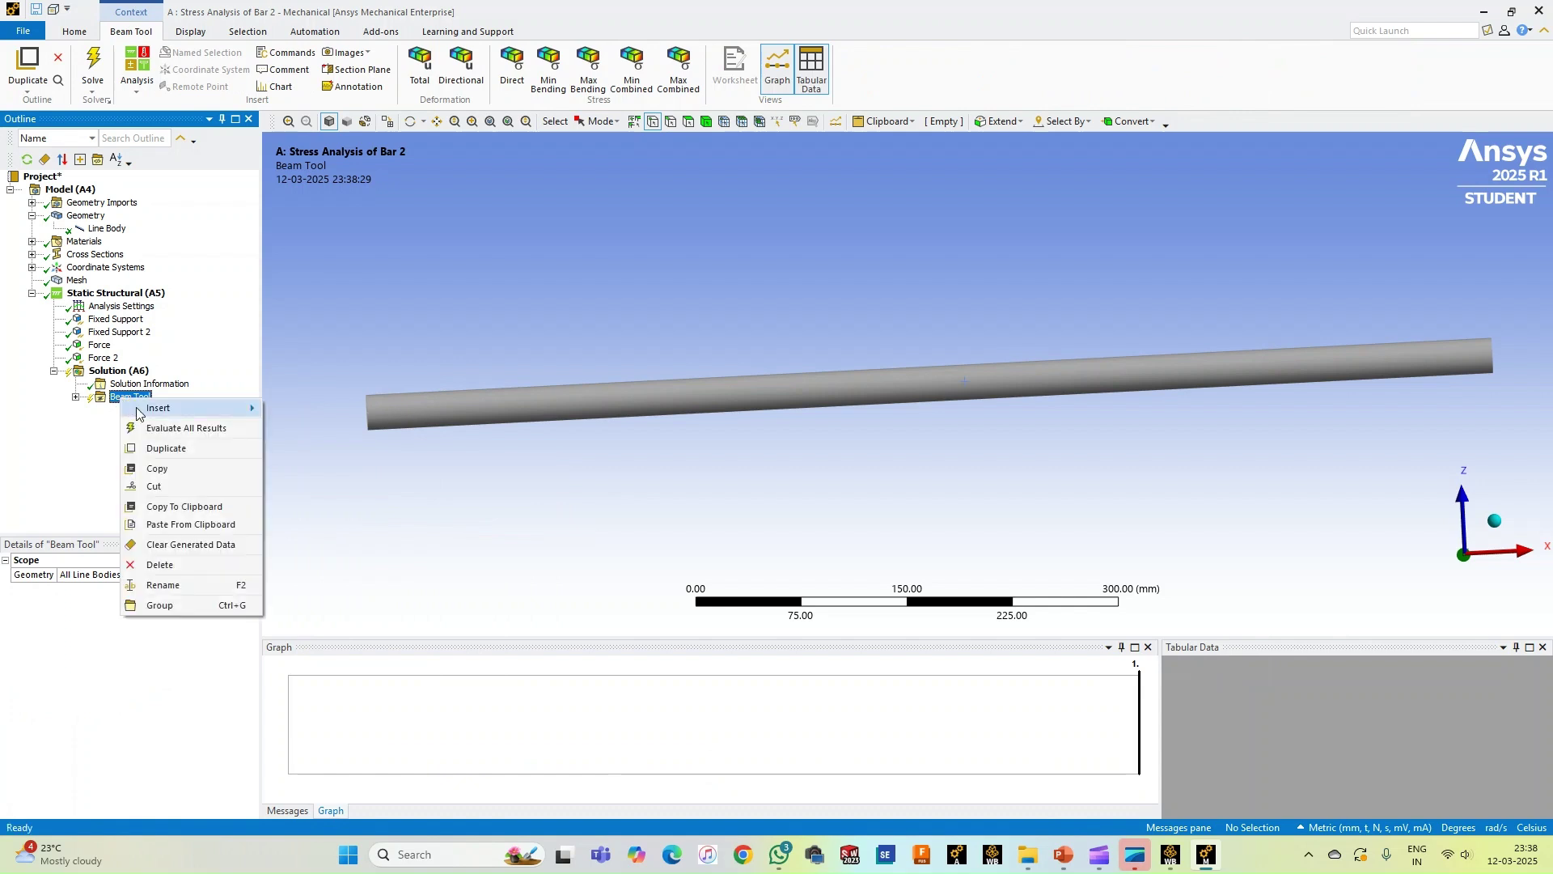
pyautogui.click(167, 434)
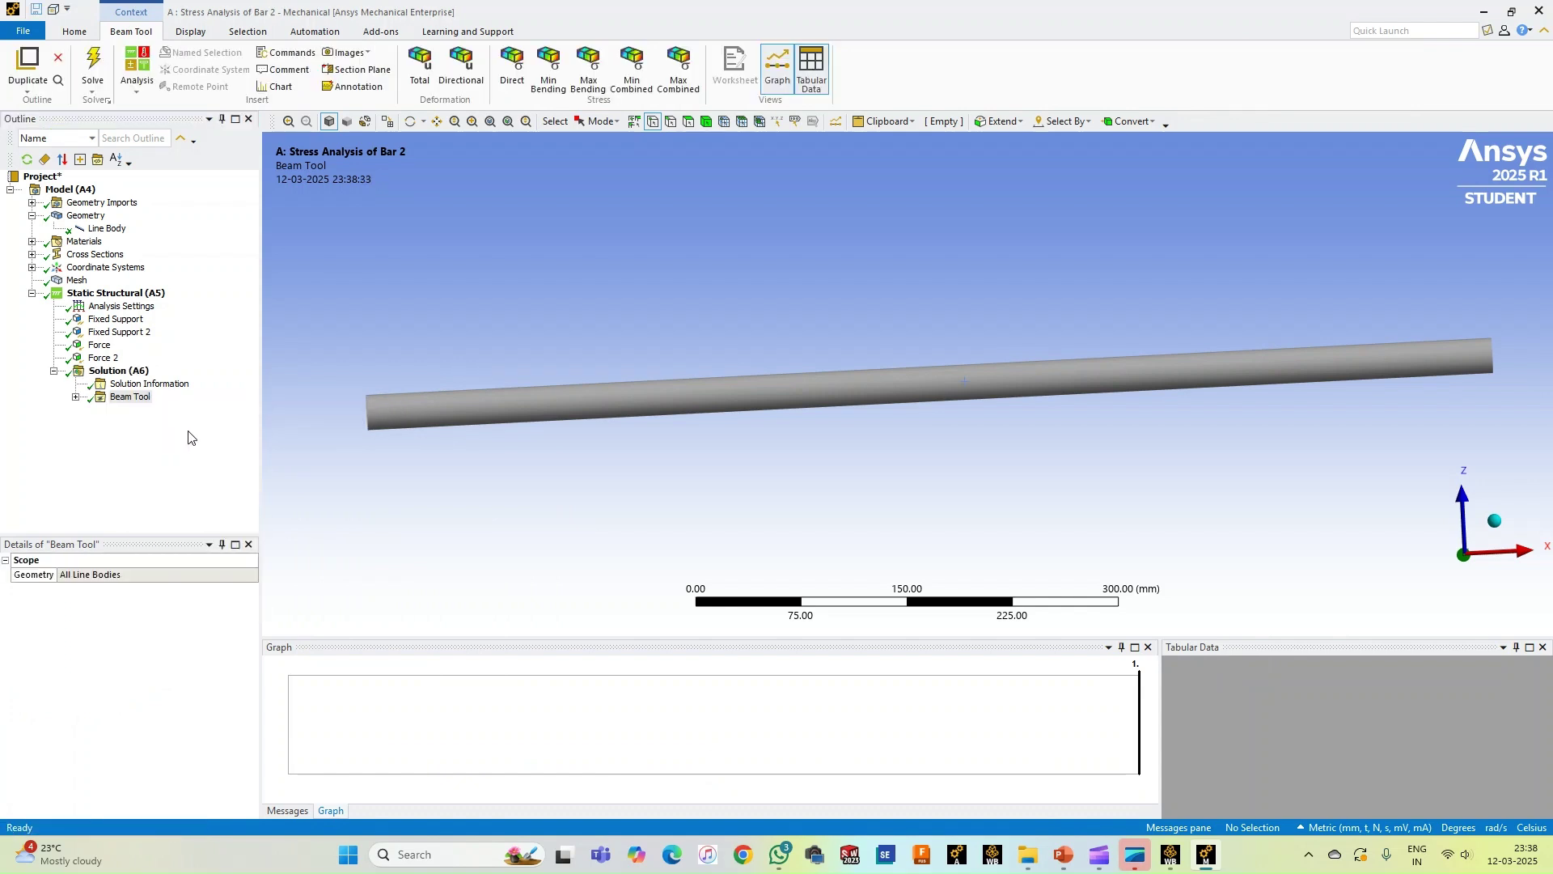
# Show the Direct Stress result of the Beam Tool
pyautogui.click(75, 397)
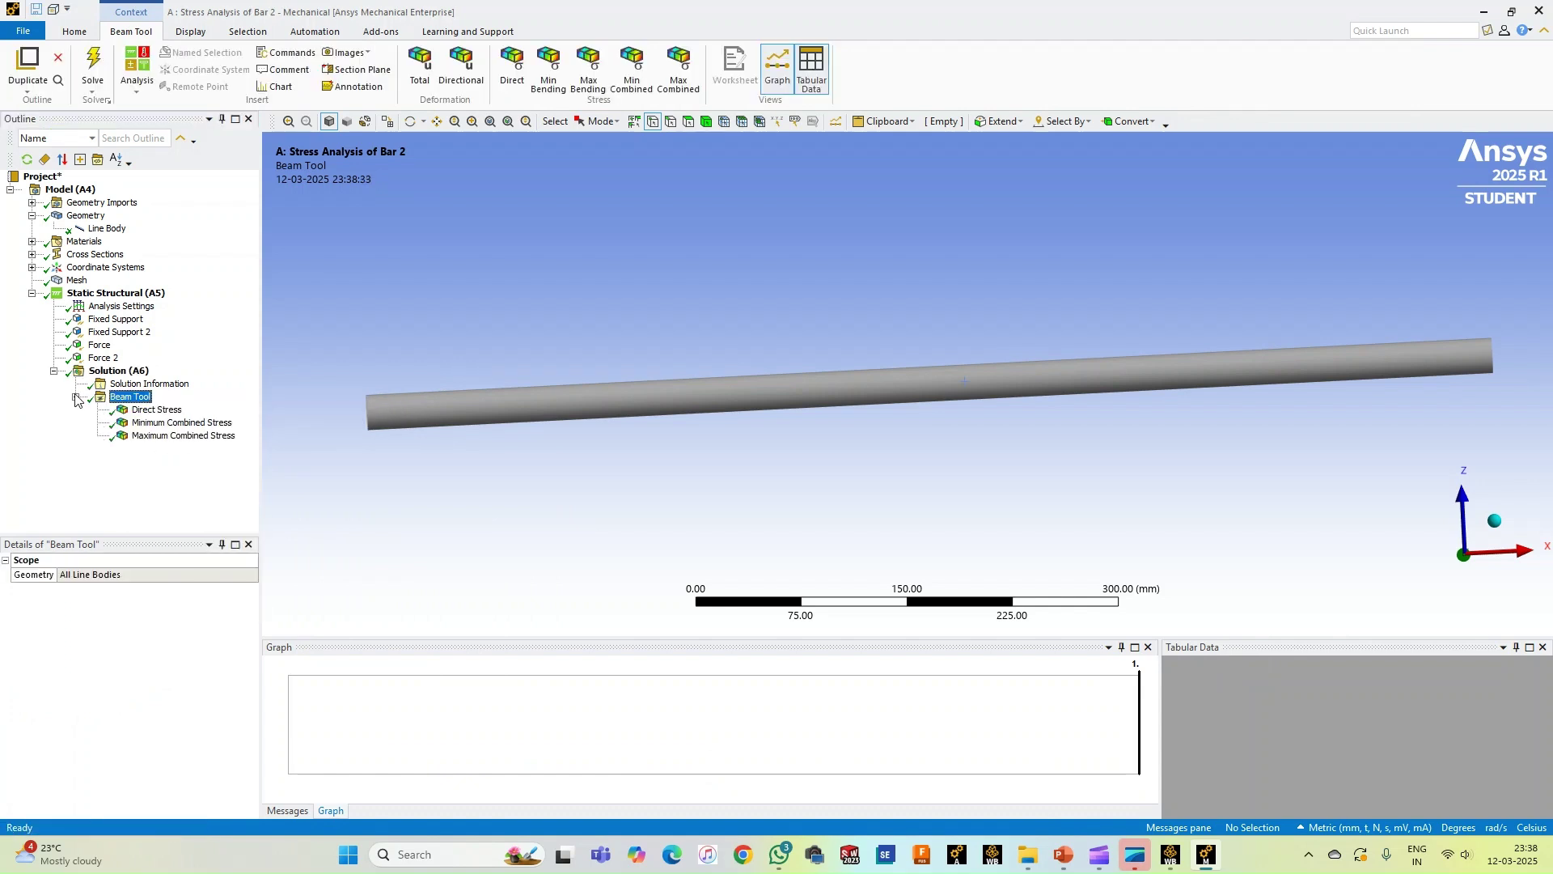
pyautogui.click(156, 410)
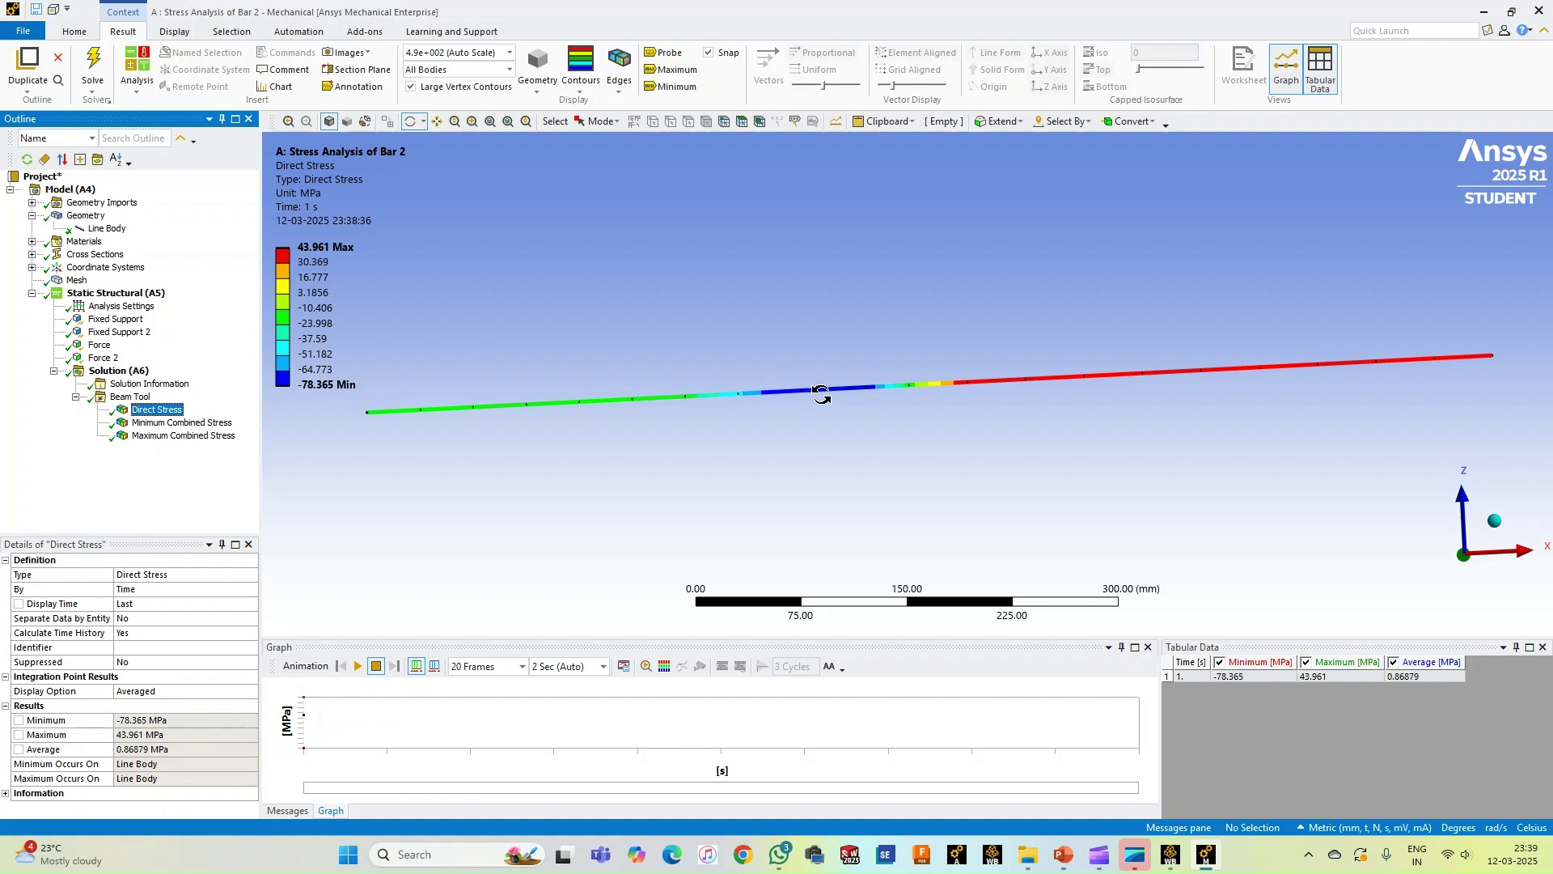
# Choose the By Cross Section display style and turn off the bar's cross-section display
pyautogui.click(541, 87)
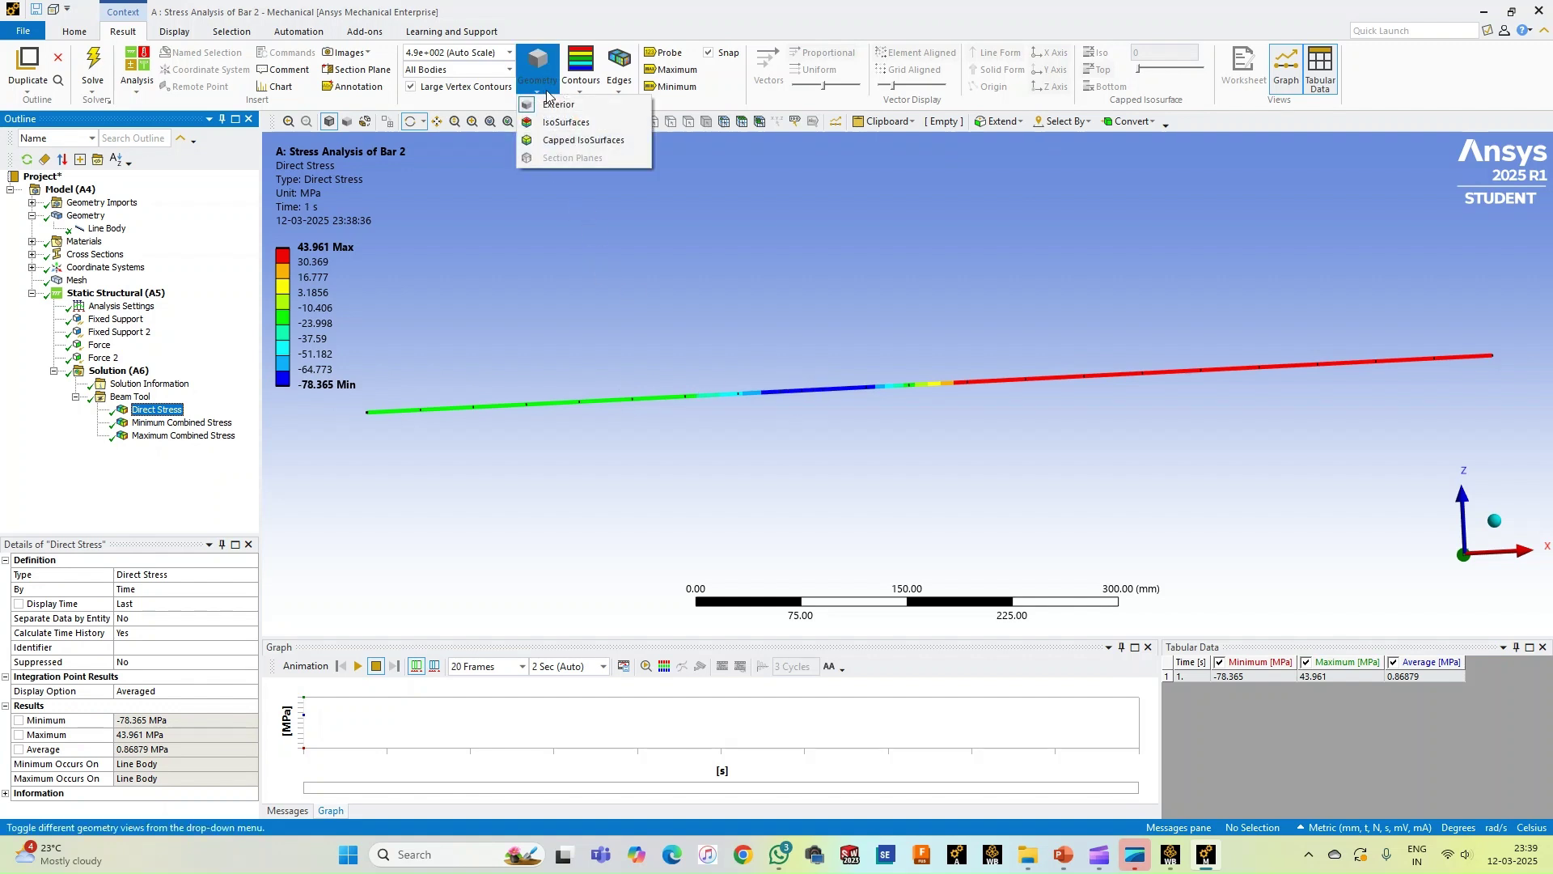
pyautogui.click(194, 37)
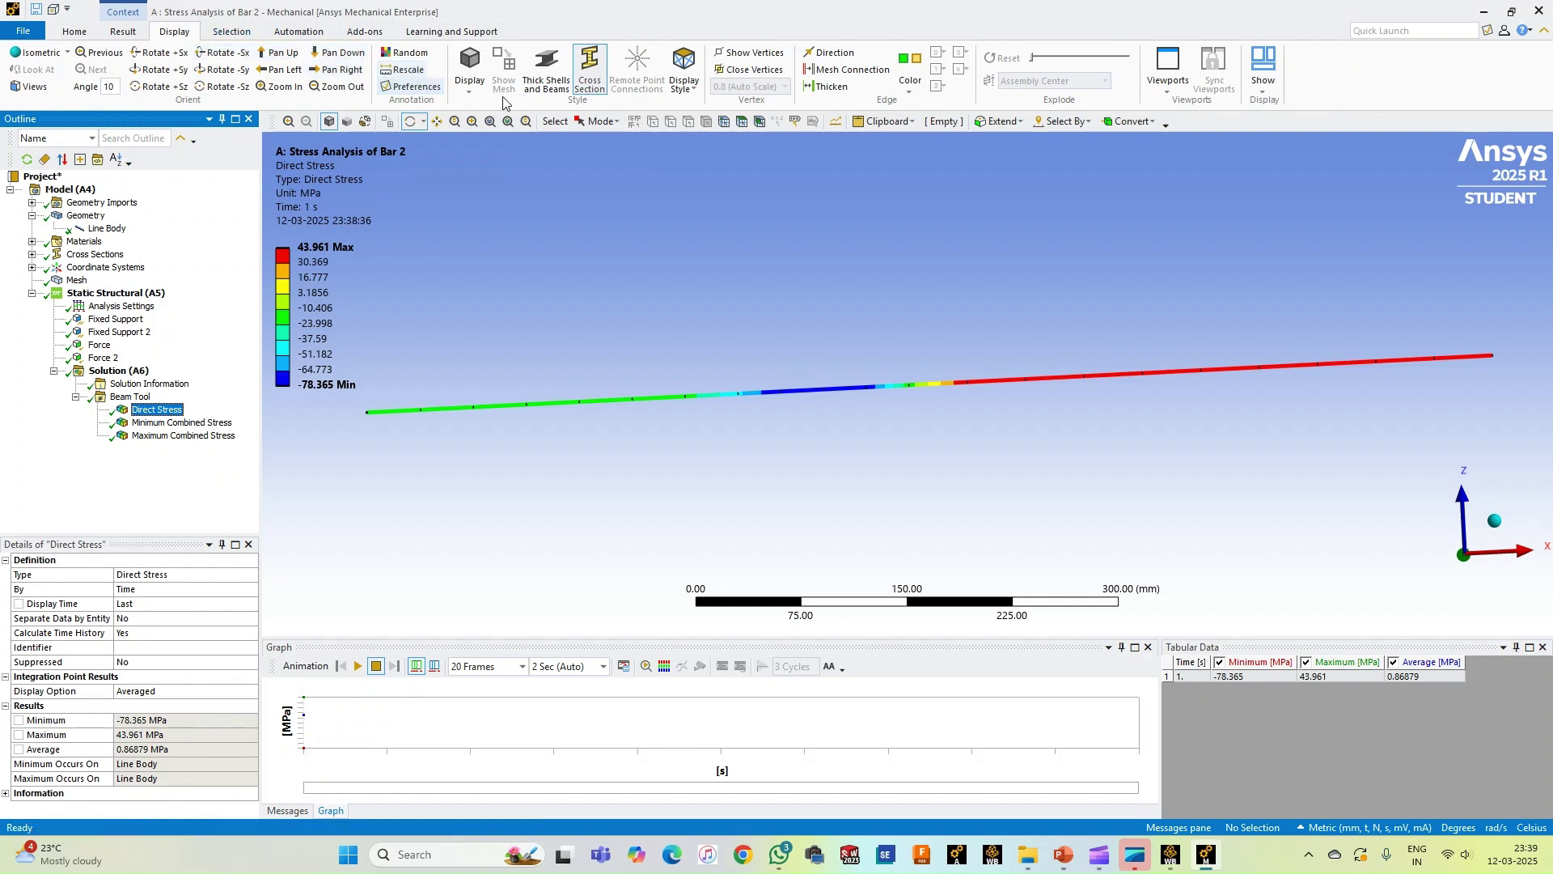
pyautogui.click(682, 87)
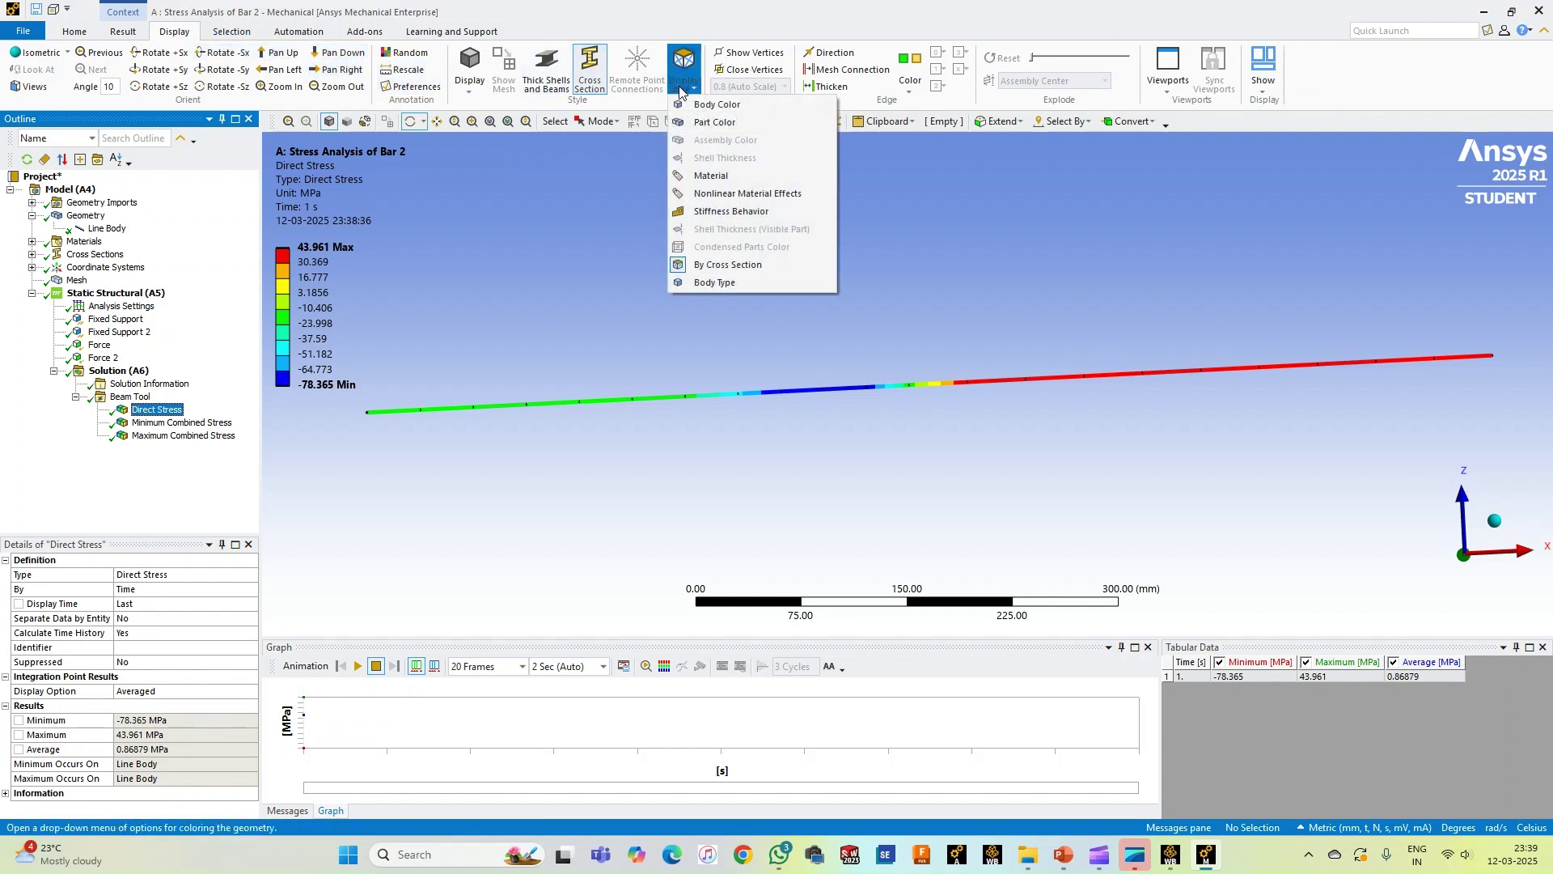
pyautogui.click(728, 265)
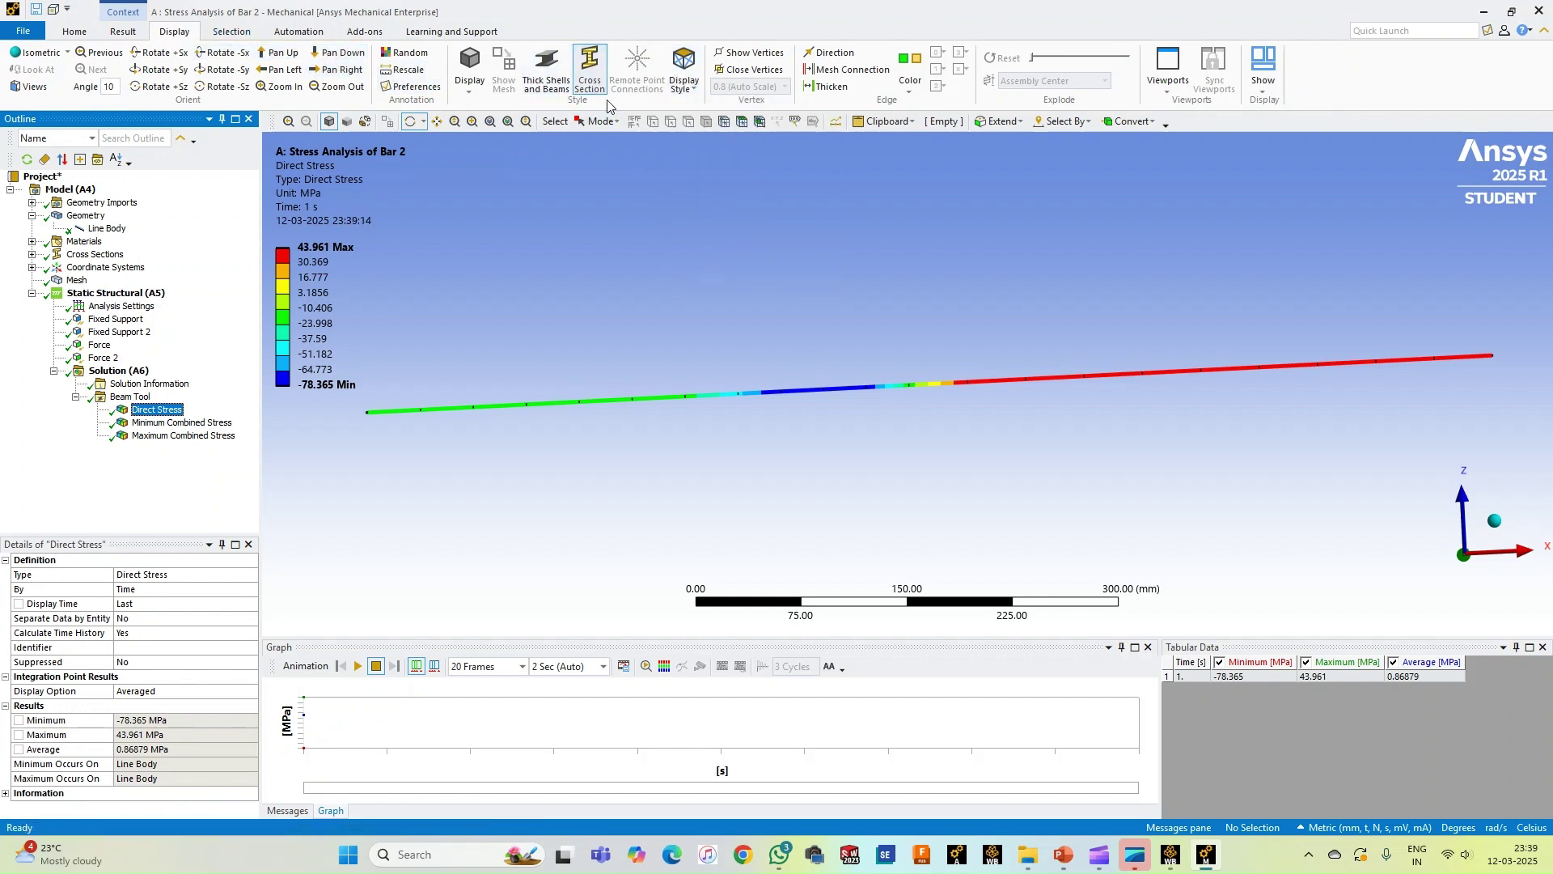
pyautogui.click(469, 81)
pyautogui.click(490, 122)
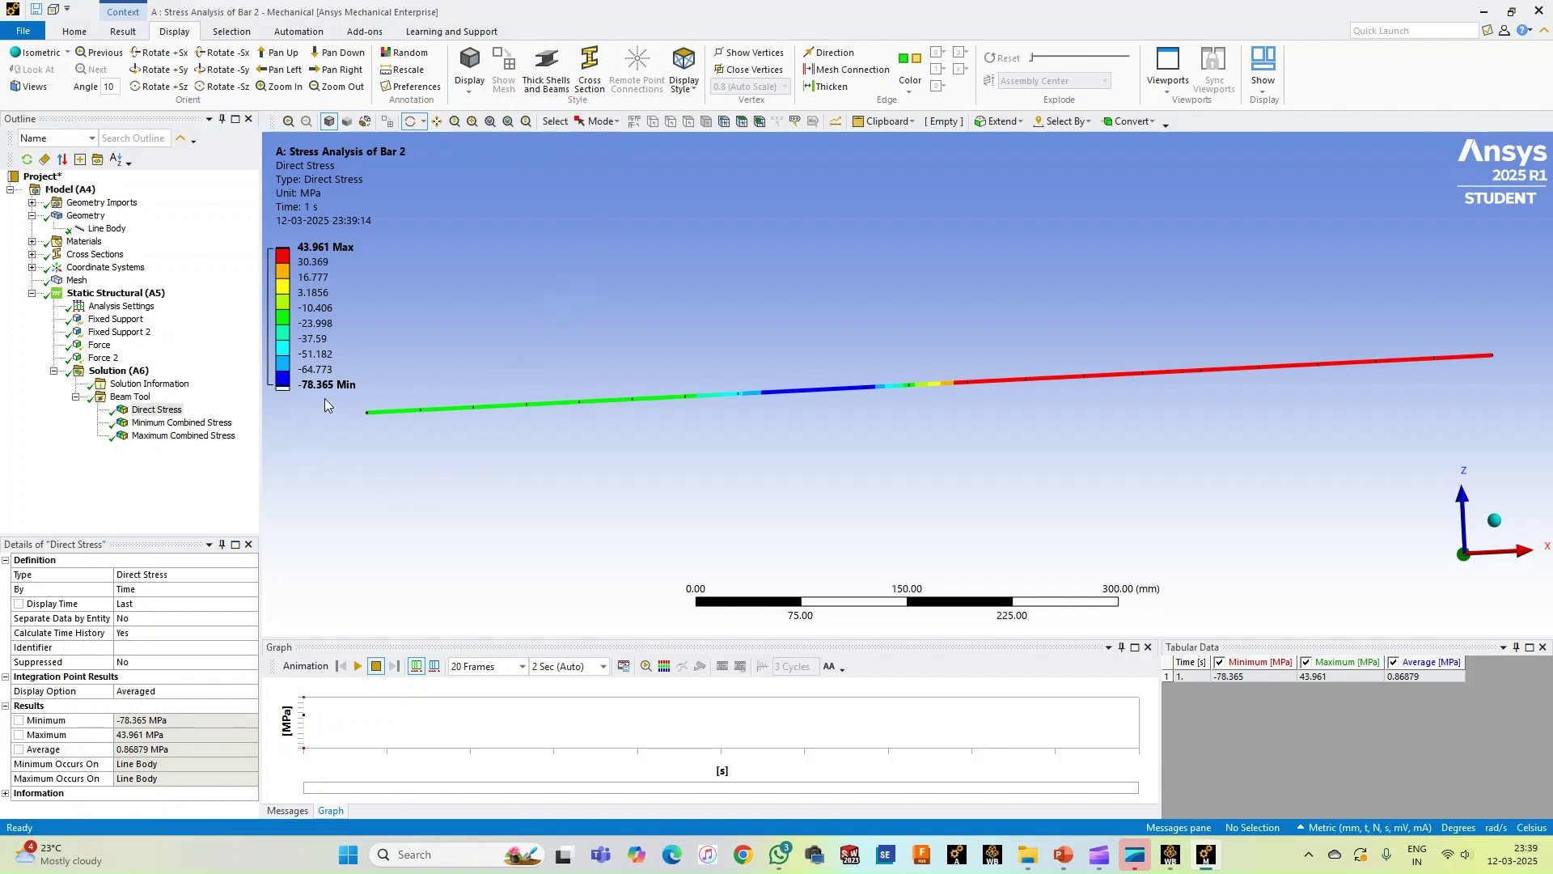
# Insert a Total Deformation result under the Beam Tool and evaluate it
pyautogui.rightClick(142, 396)
pyautogui.moveTo(190, 401)
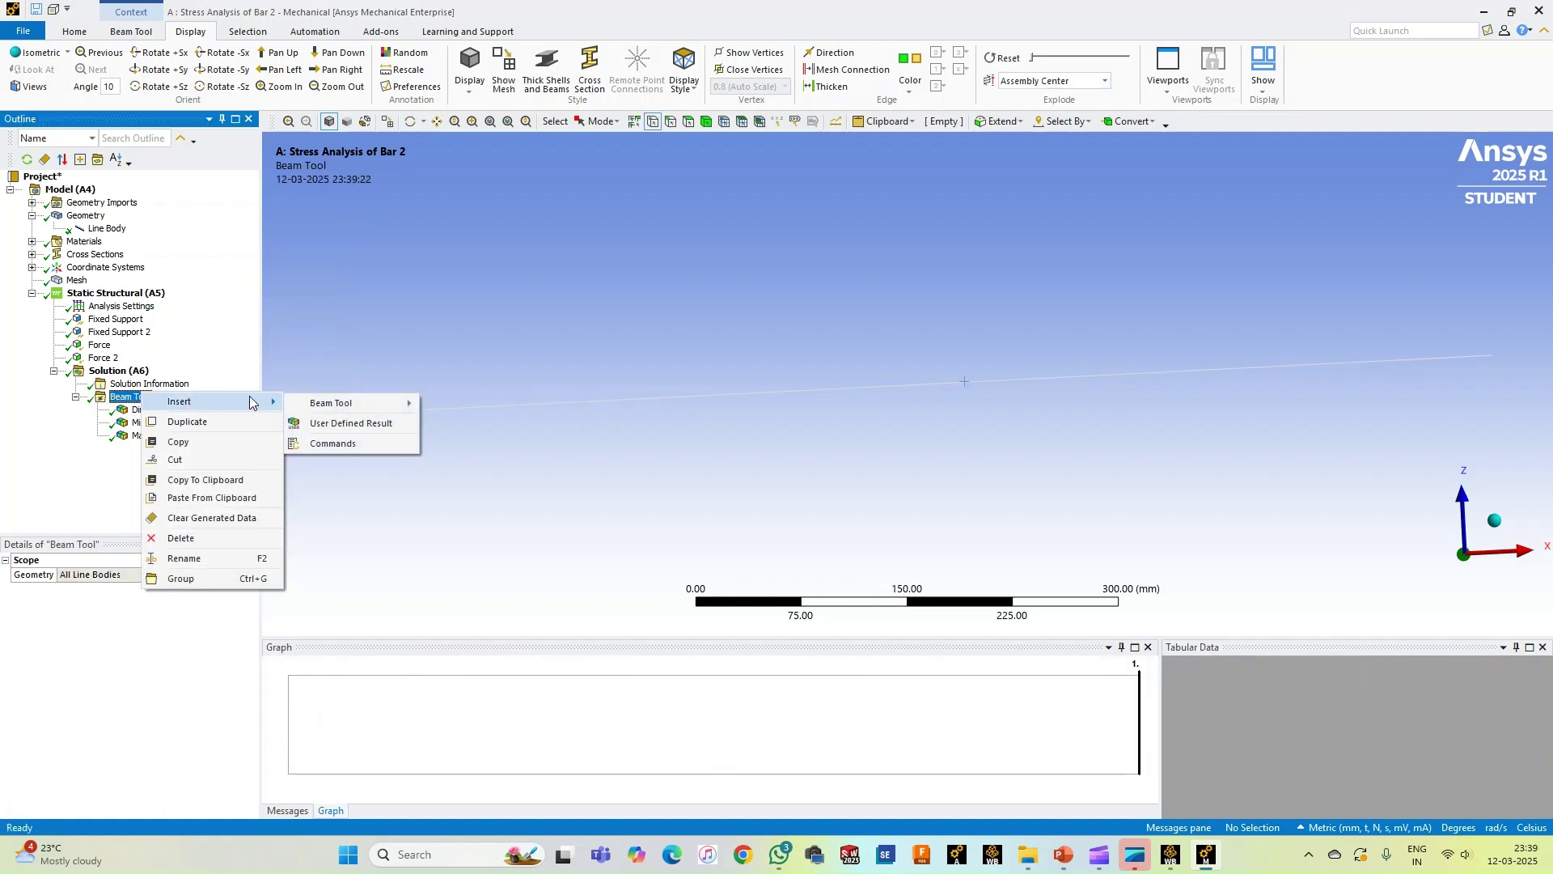
pyautogui.moveTo(340, 402)
pyautogui.moveTo(471, 422)
pyautogui.click(557, 424)
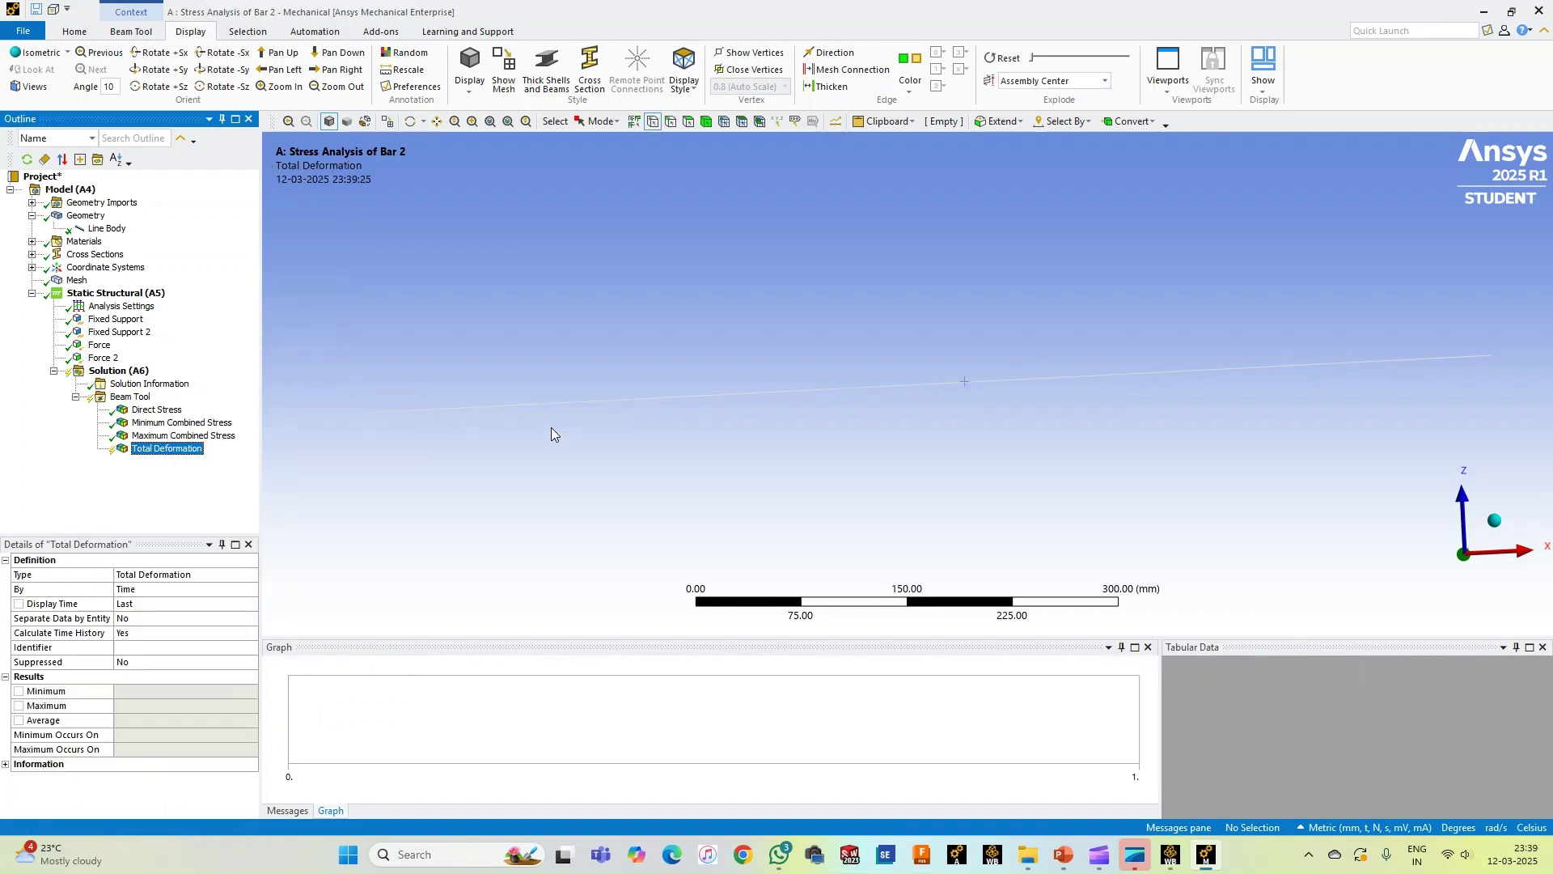
pyautogui.rightClick(158, 450)
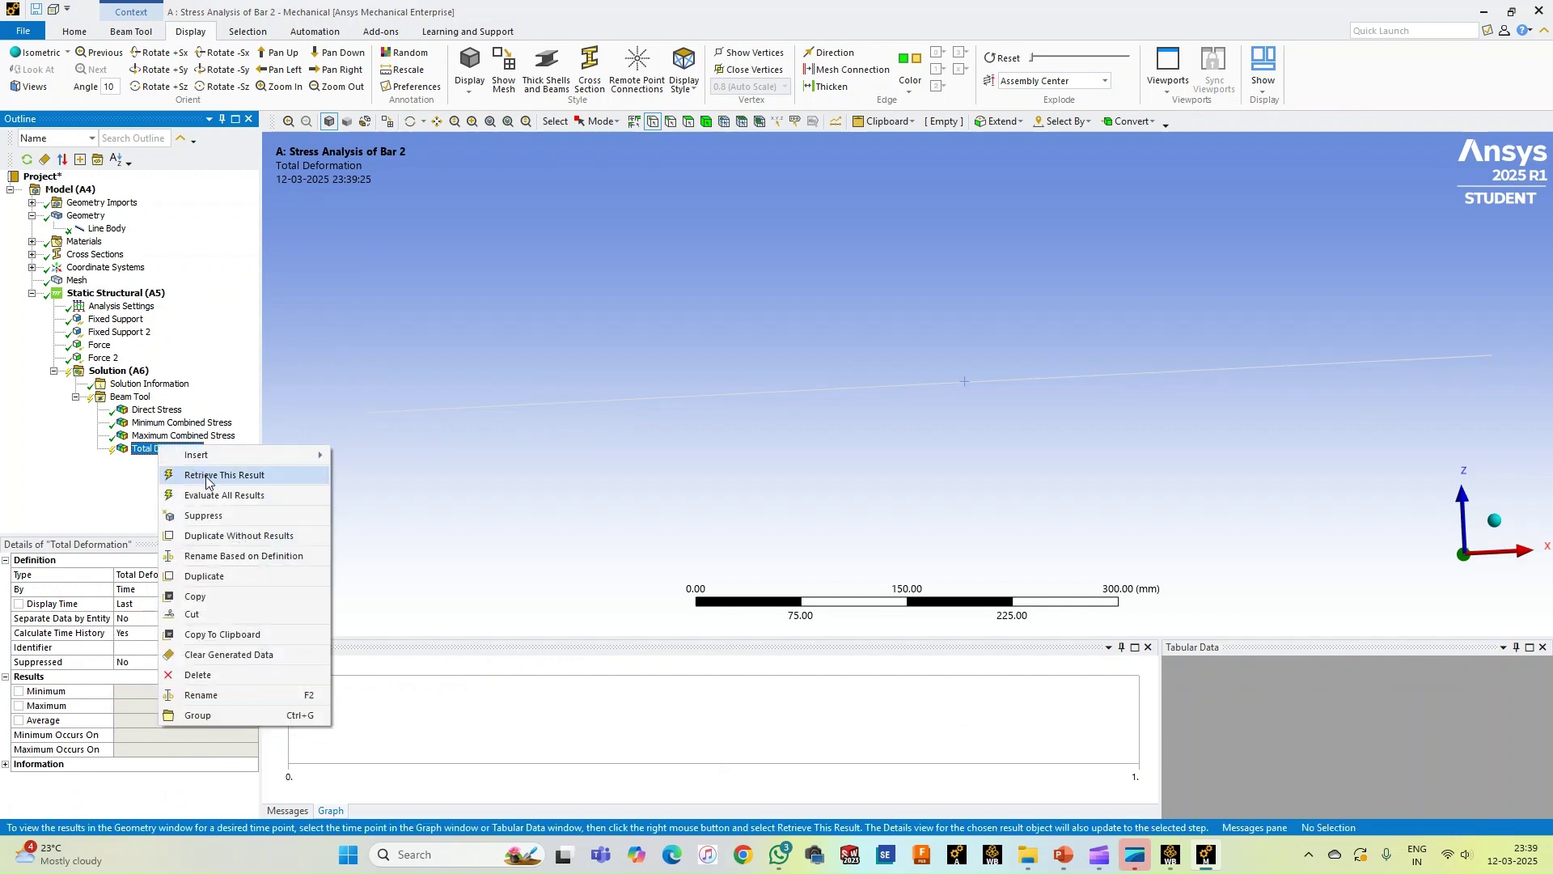
pyautogui.click(213, 492)
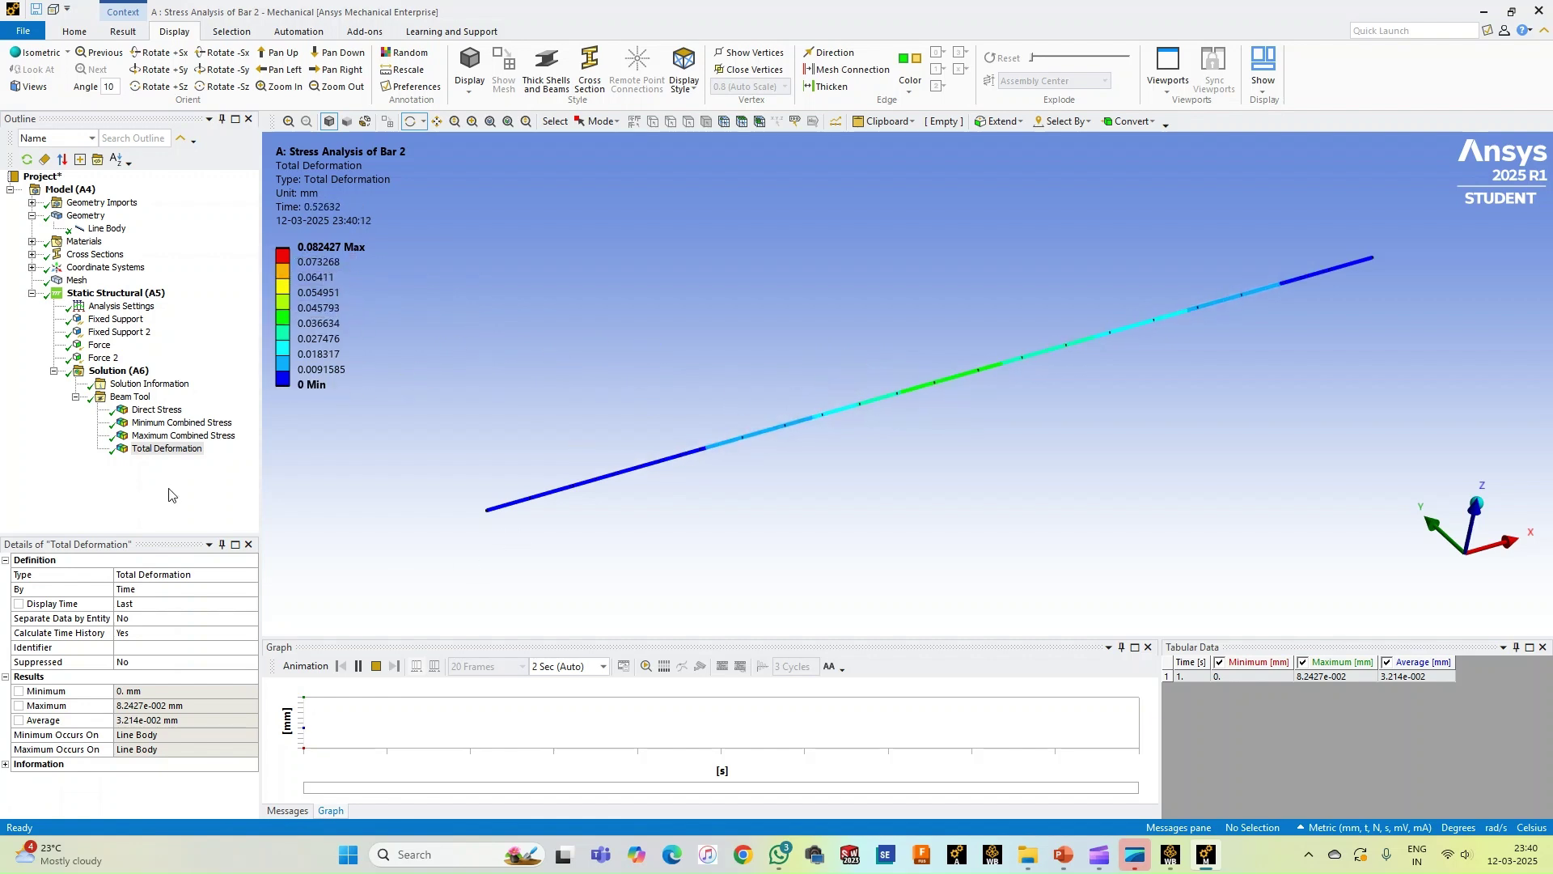
# Insert a Force Reaction probe under the solution for the Fixed Support boundary condition, retrieve its result and check the maximum X-axis reaction
pyautogui.rightClick(123, 369)
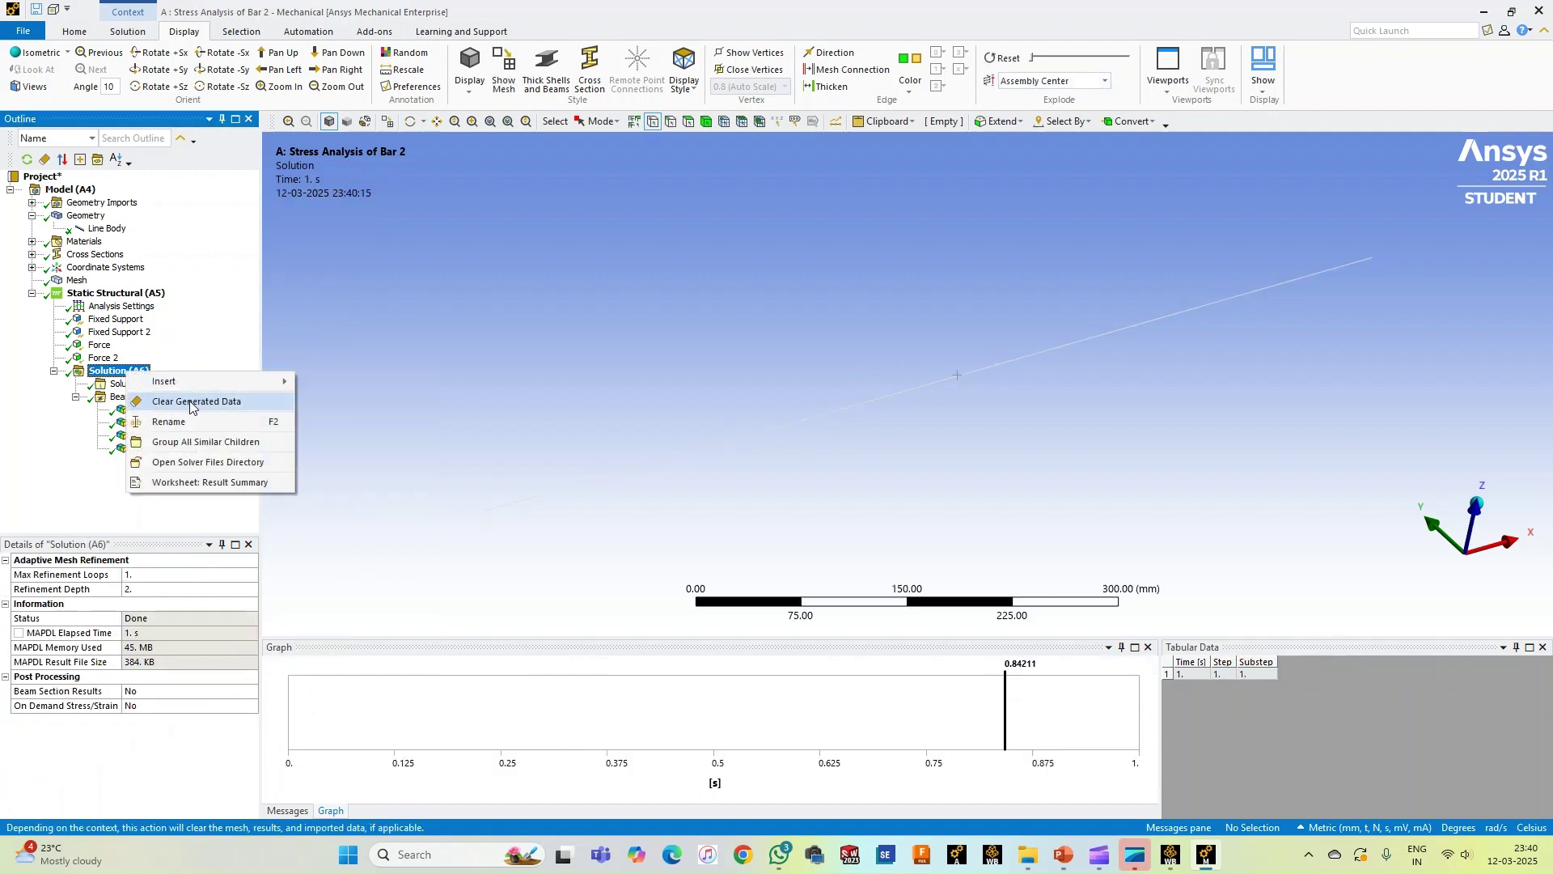
pyautogui.moveTo(202, 382)
pyautogui.moveTo(368, 527)
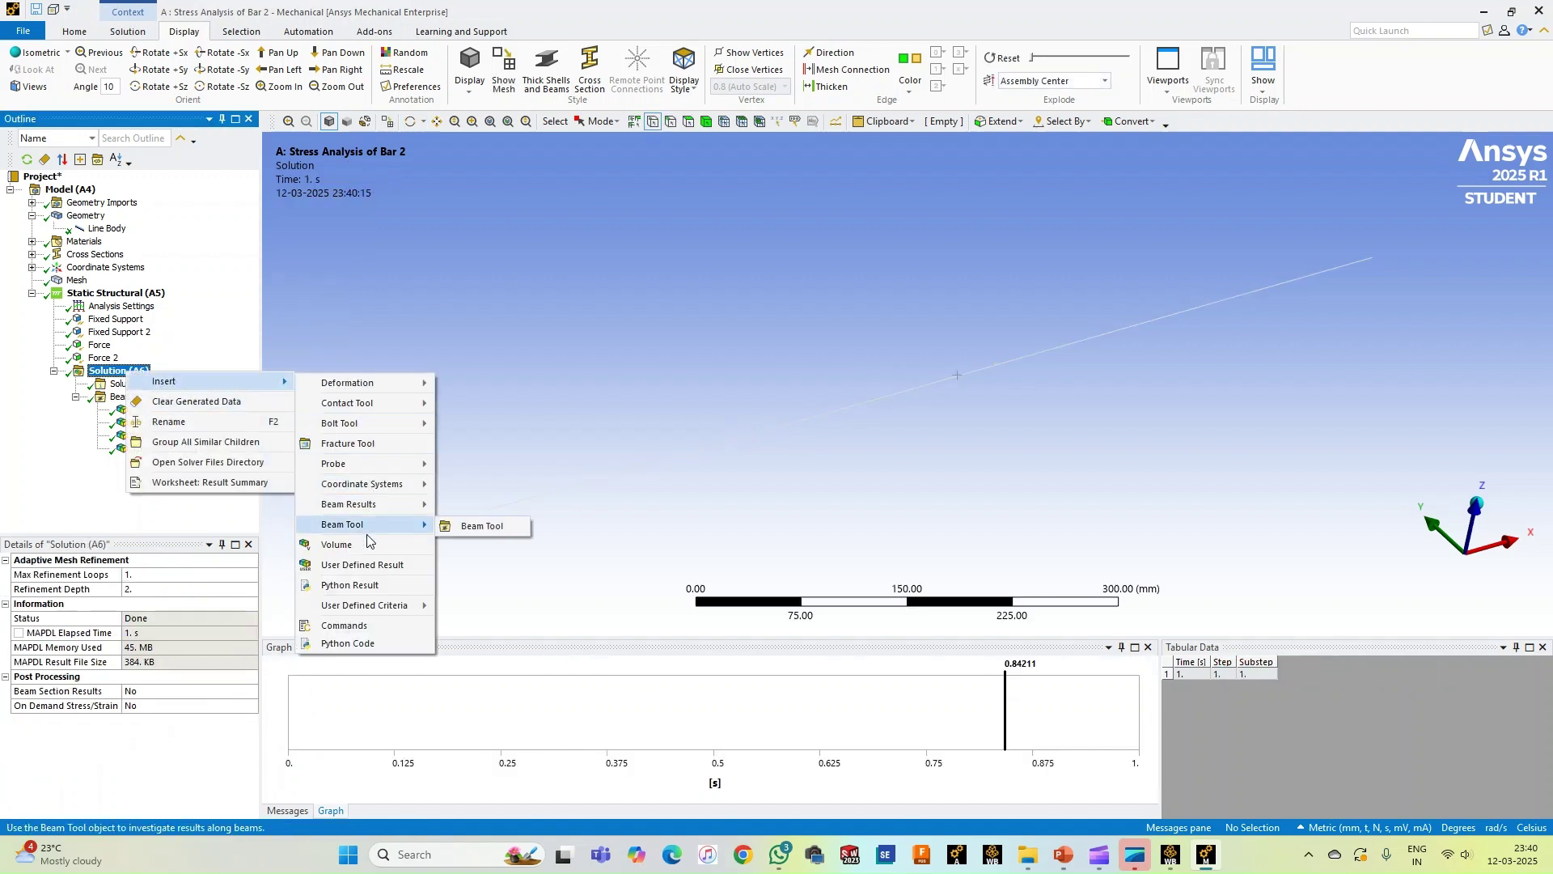
pyautogui.moveTo(368, 465)
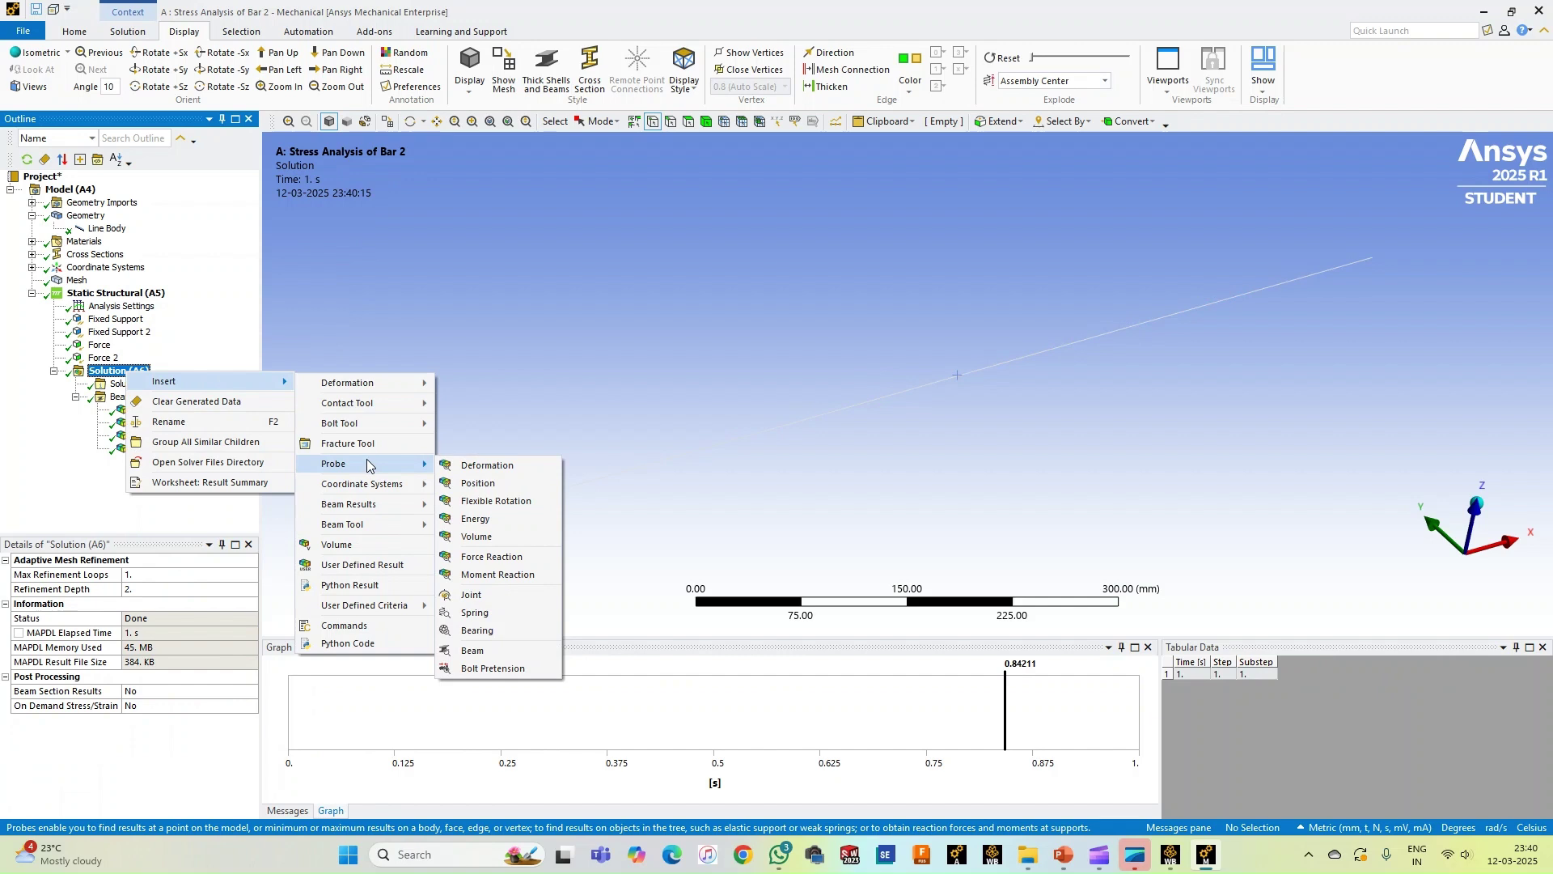
pyautogui.click(484, 558)
pyautogui.click(209, 601)
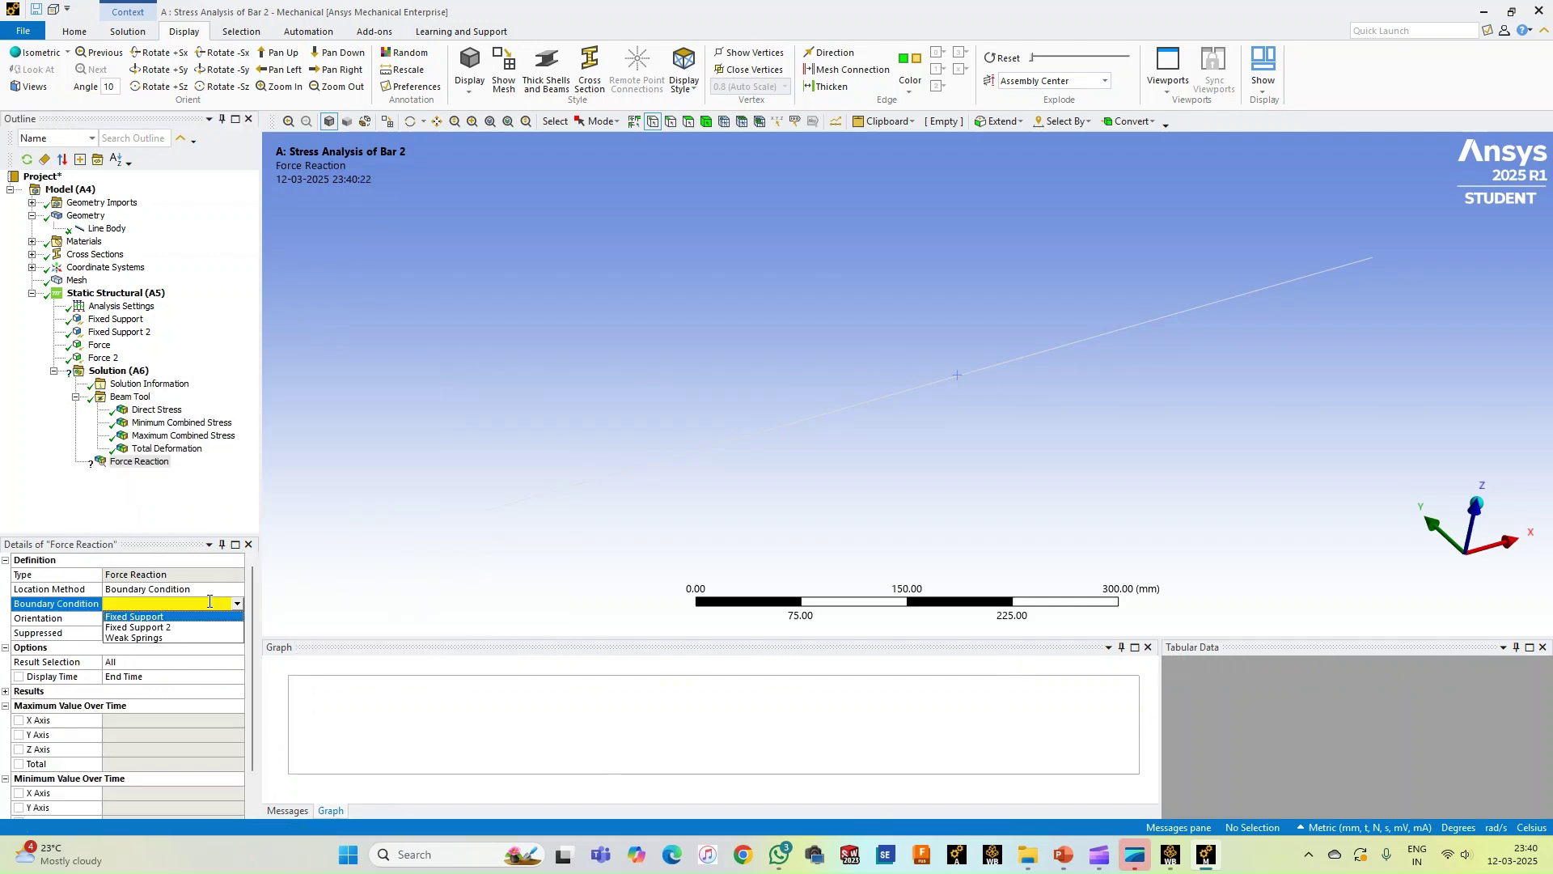
pyautogui.click(154, 619)
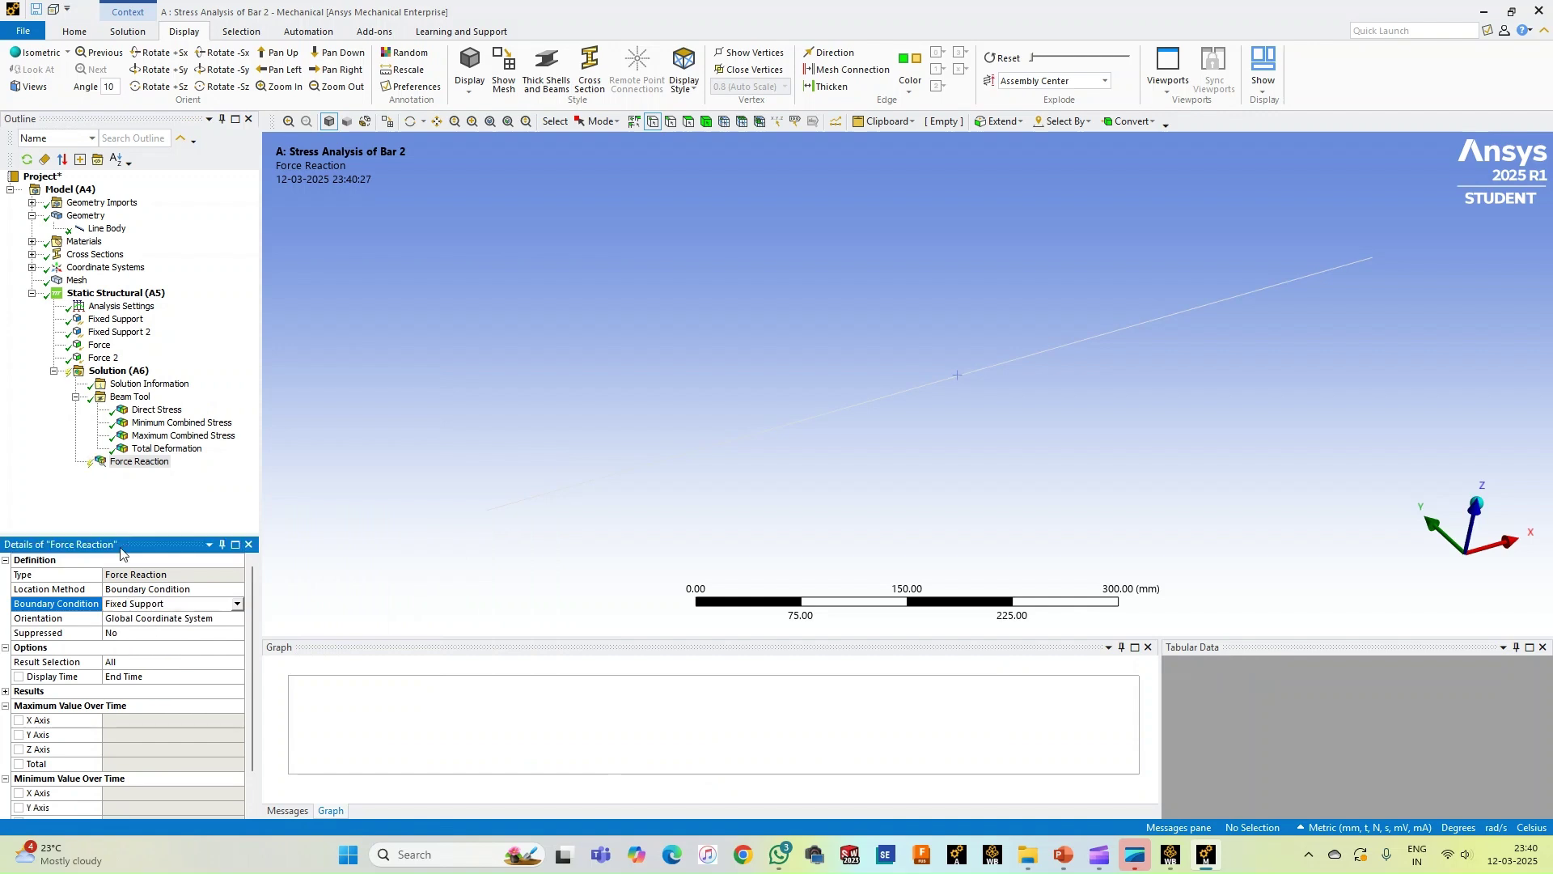
pyautogui.rightClick(136, 461)
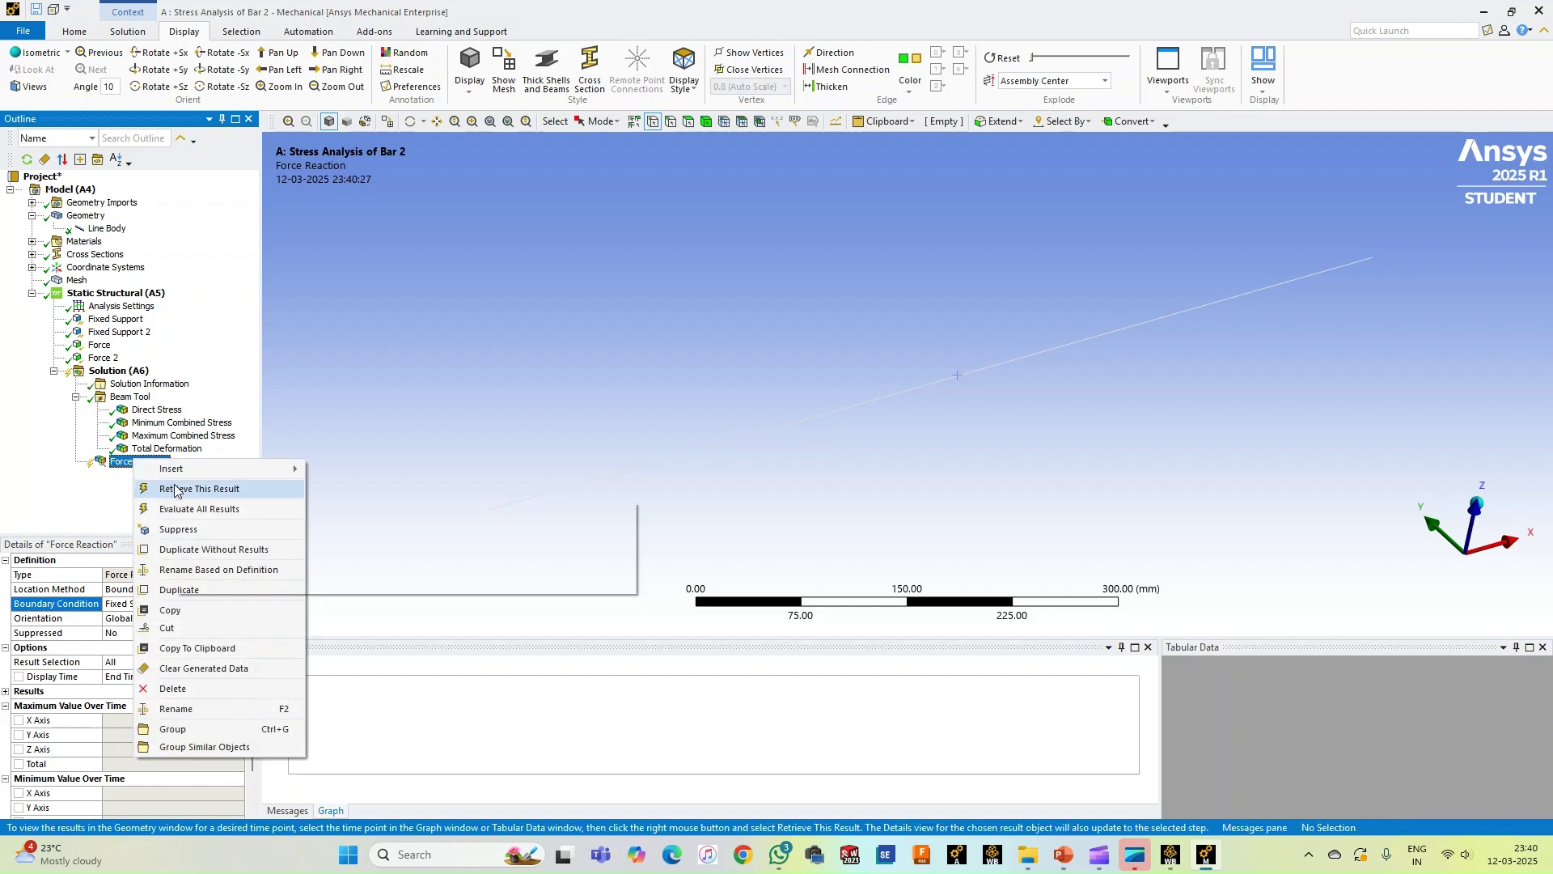
pyautogui.click(183, 490)
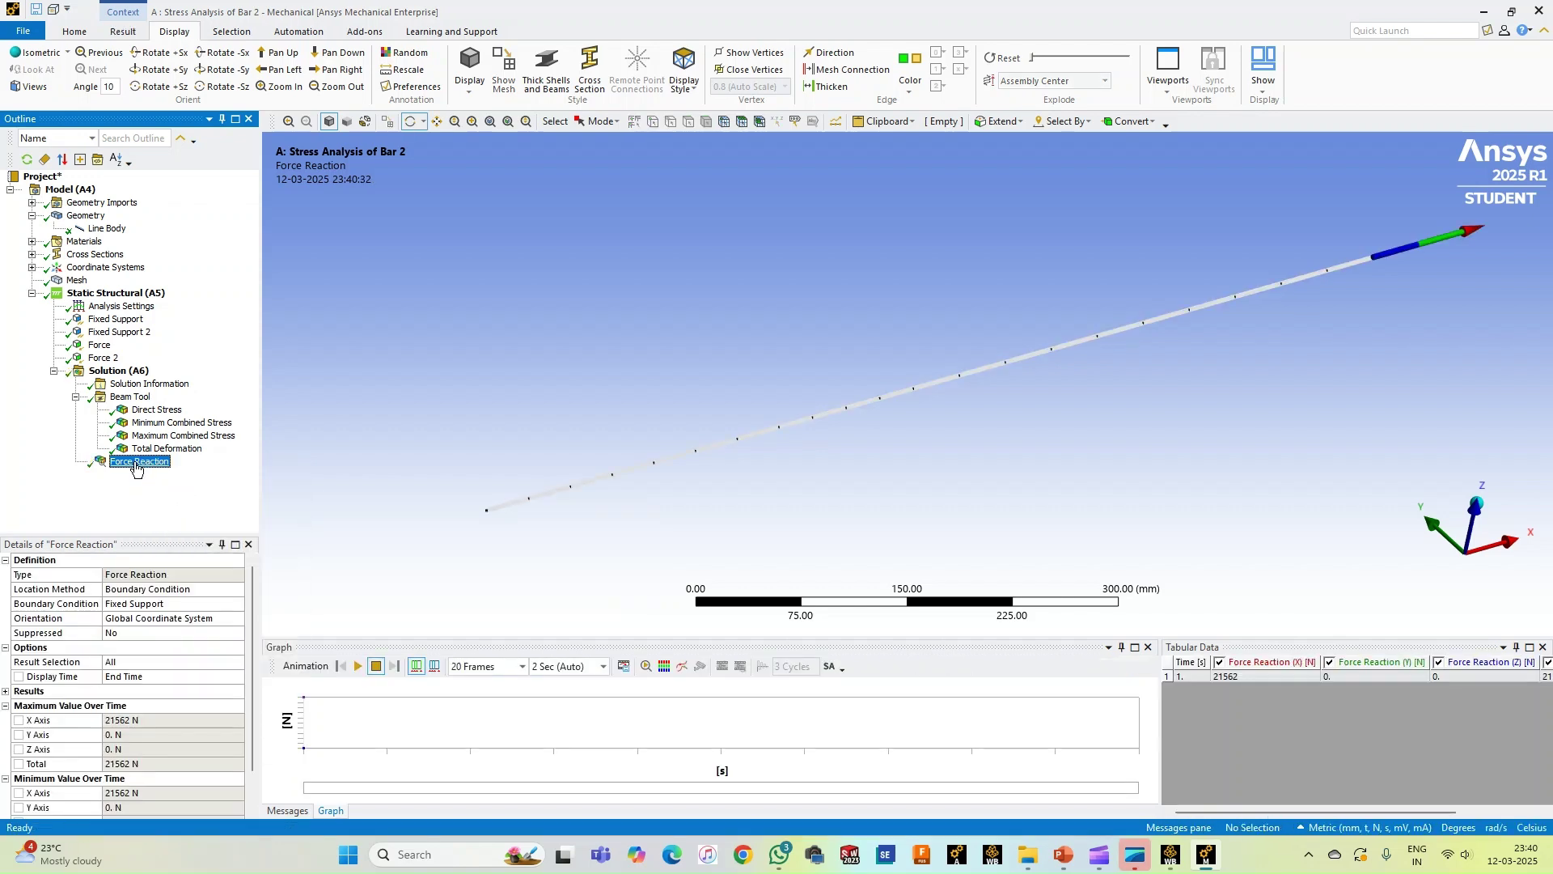
pyautogui.click(150, 718)
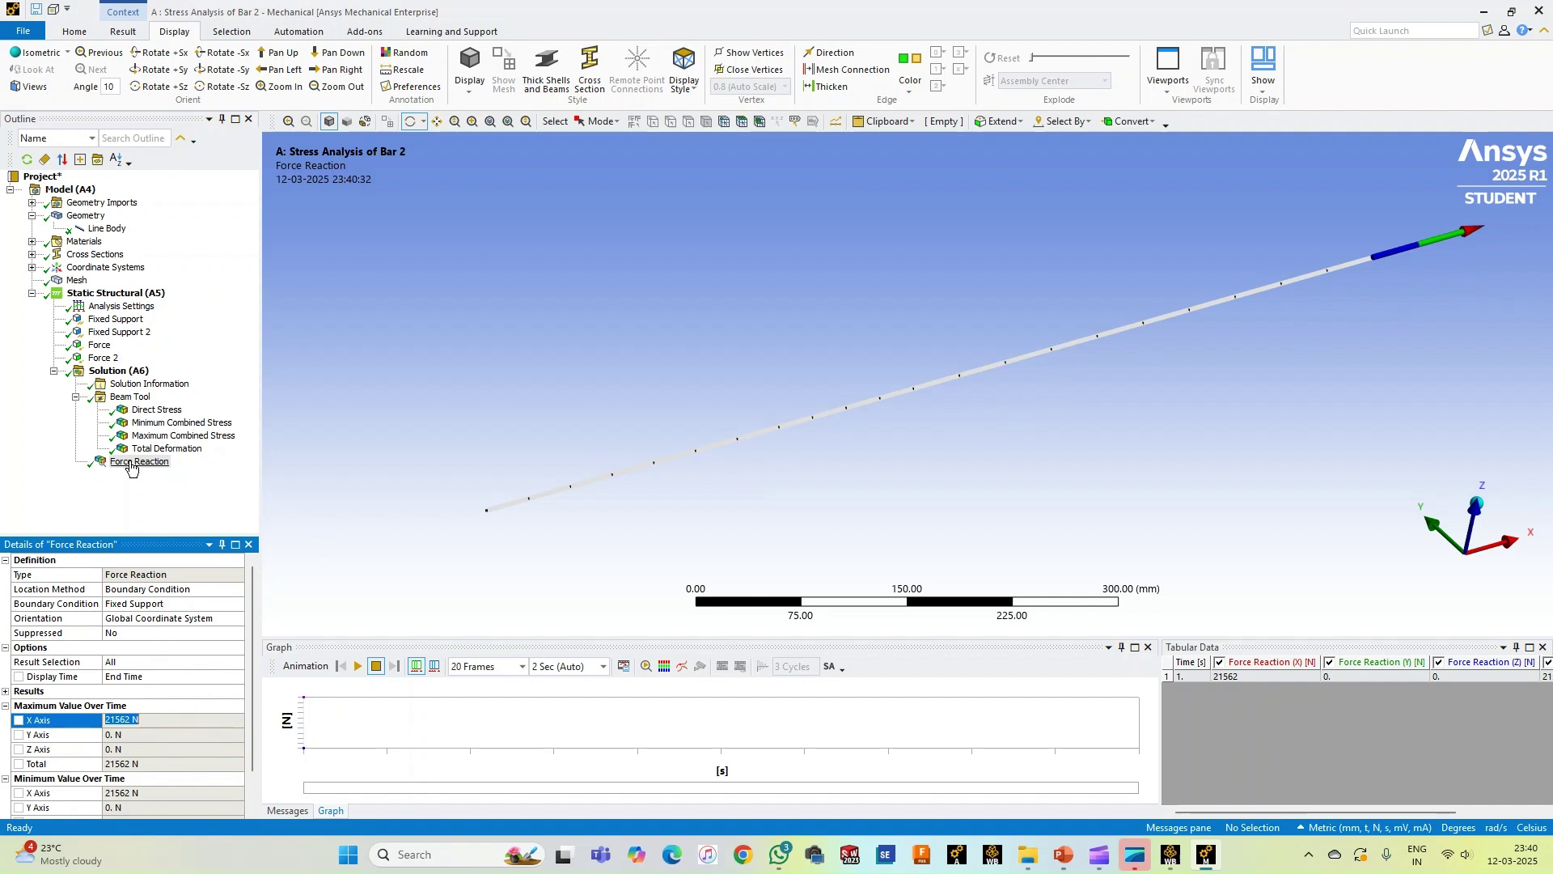
# Insert a second Force Reaction probe under the solution for the Fixed Support 2 boundary condition and retrieve its result
pyautogui.rightClick(131, 401)
pyautogui.moveTo(197, 419)
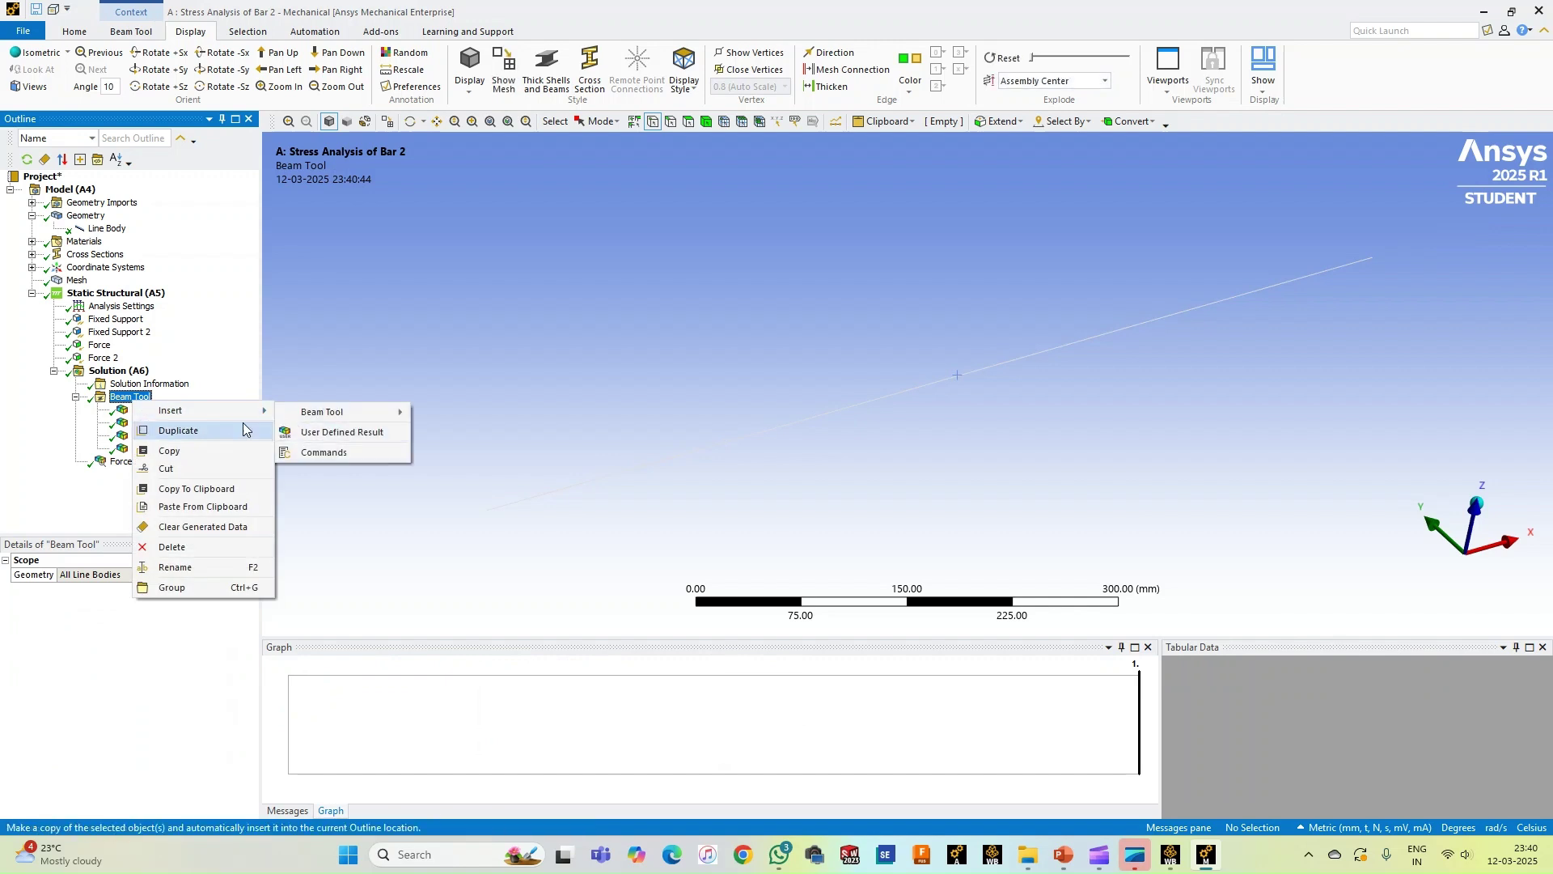
pyautogui.rightClick(132, 371)
pyautogui.moveTo(186, 379)
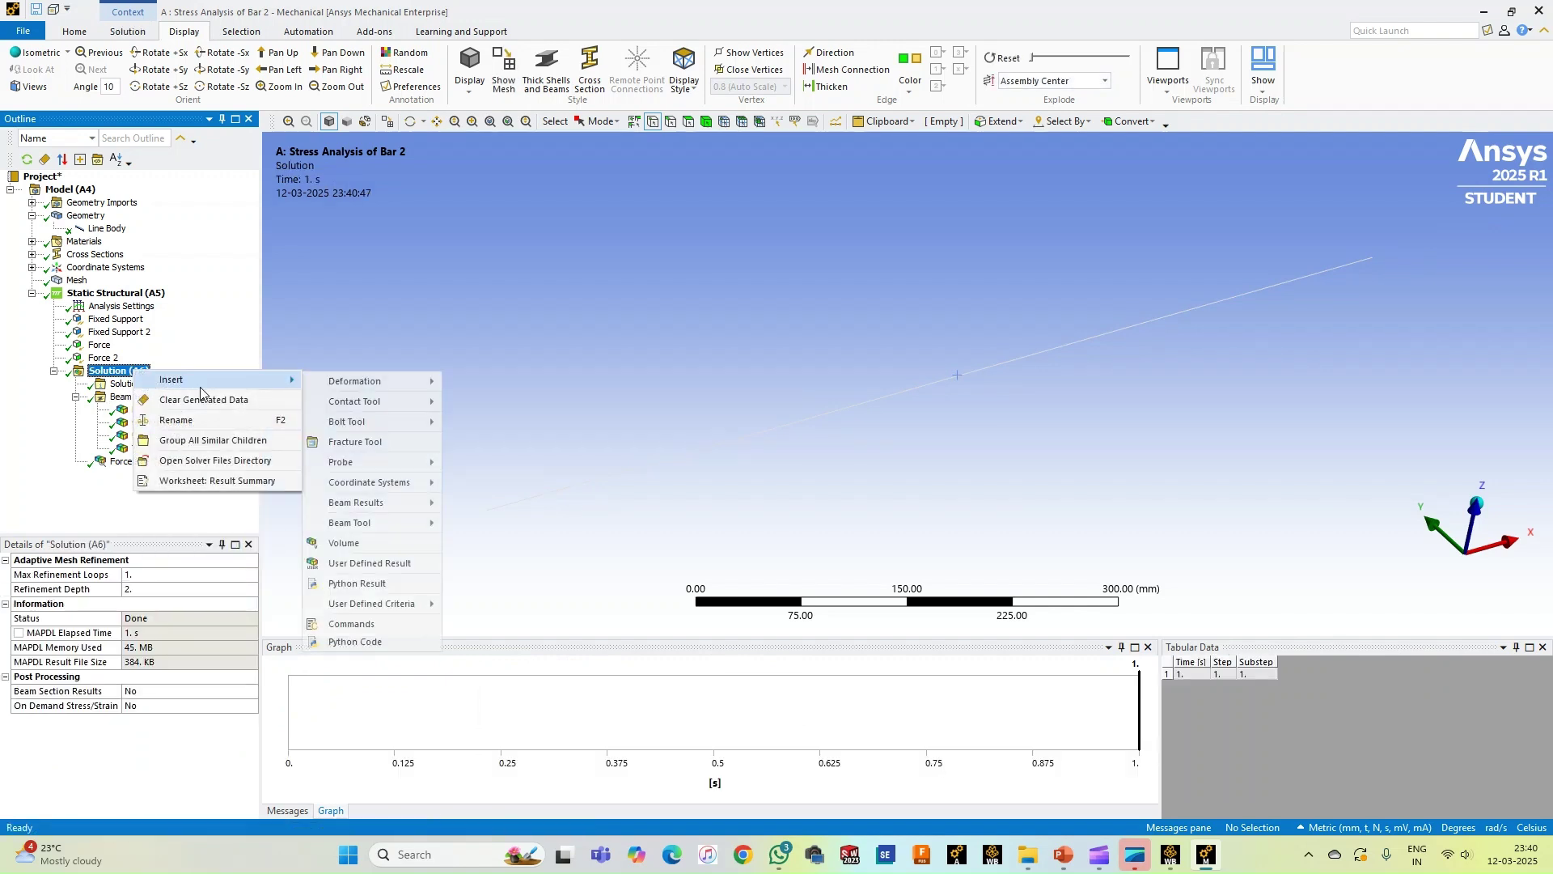
pyautogui.moveTo(372, 462)
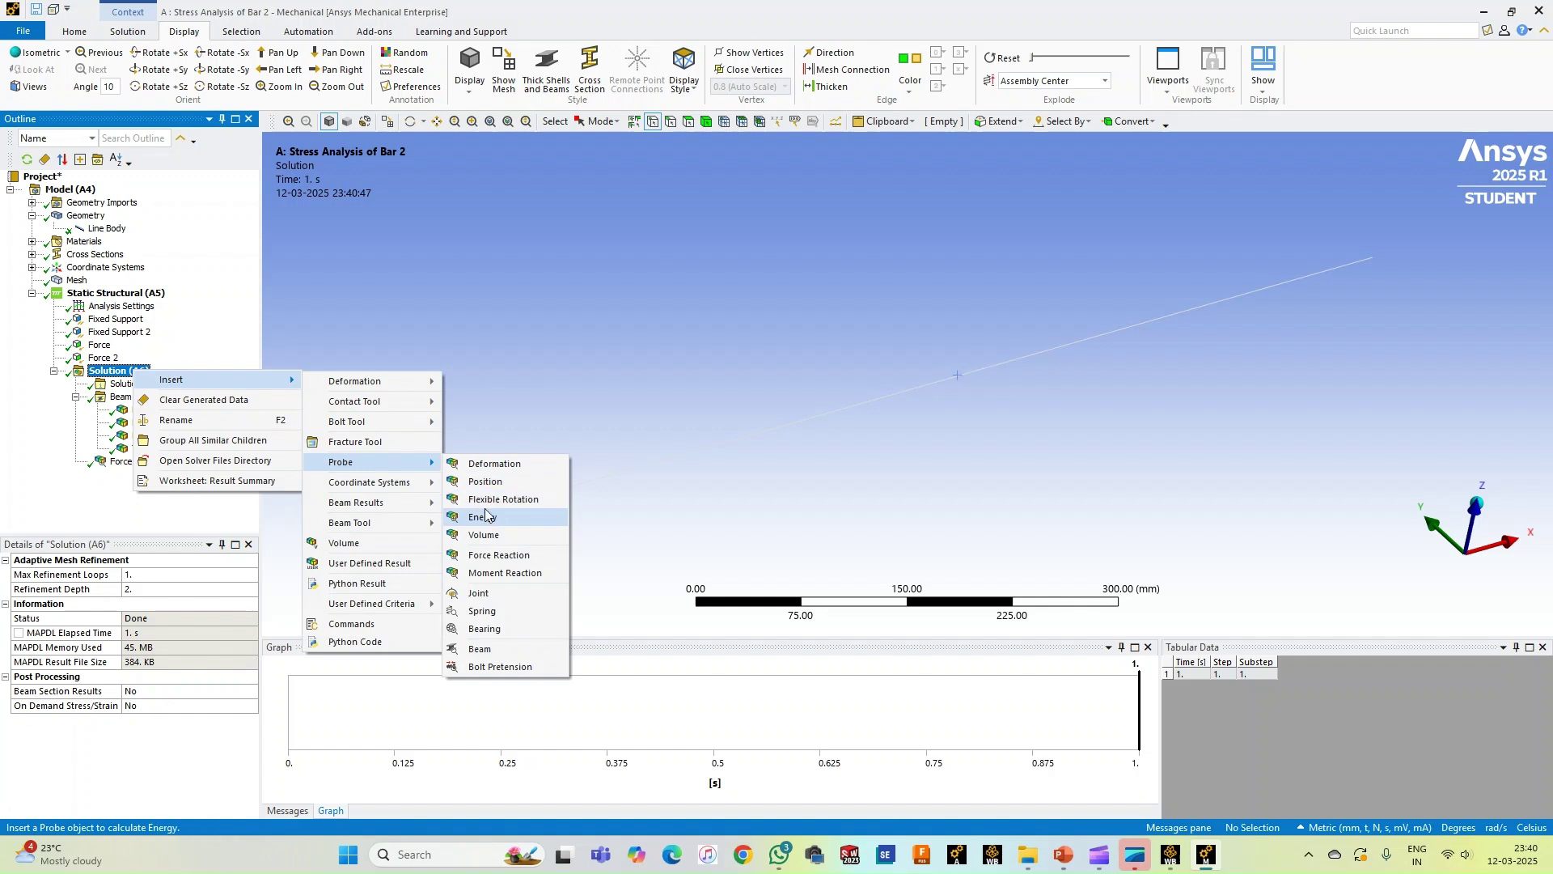
pyautogui.click(493, 564)
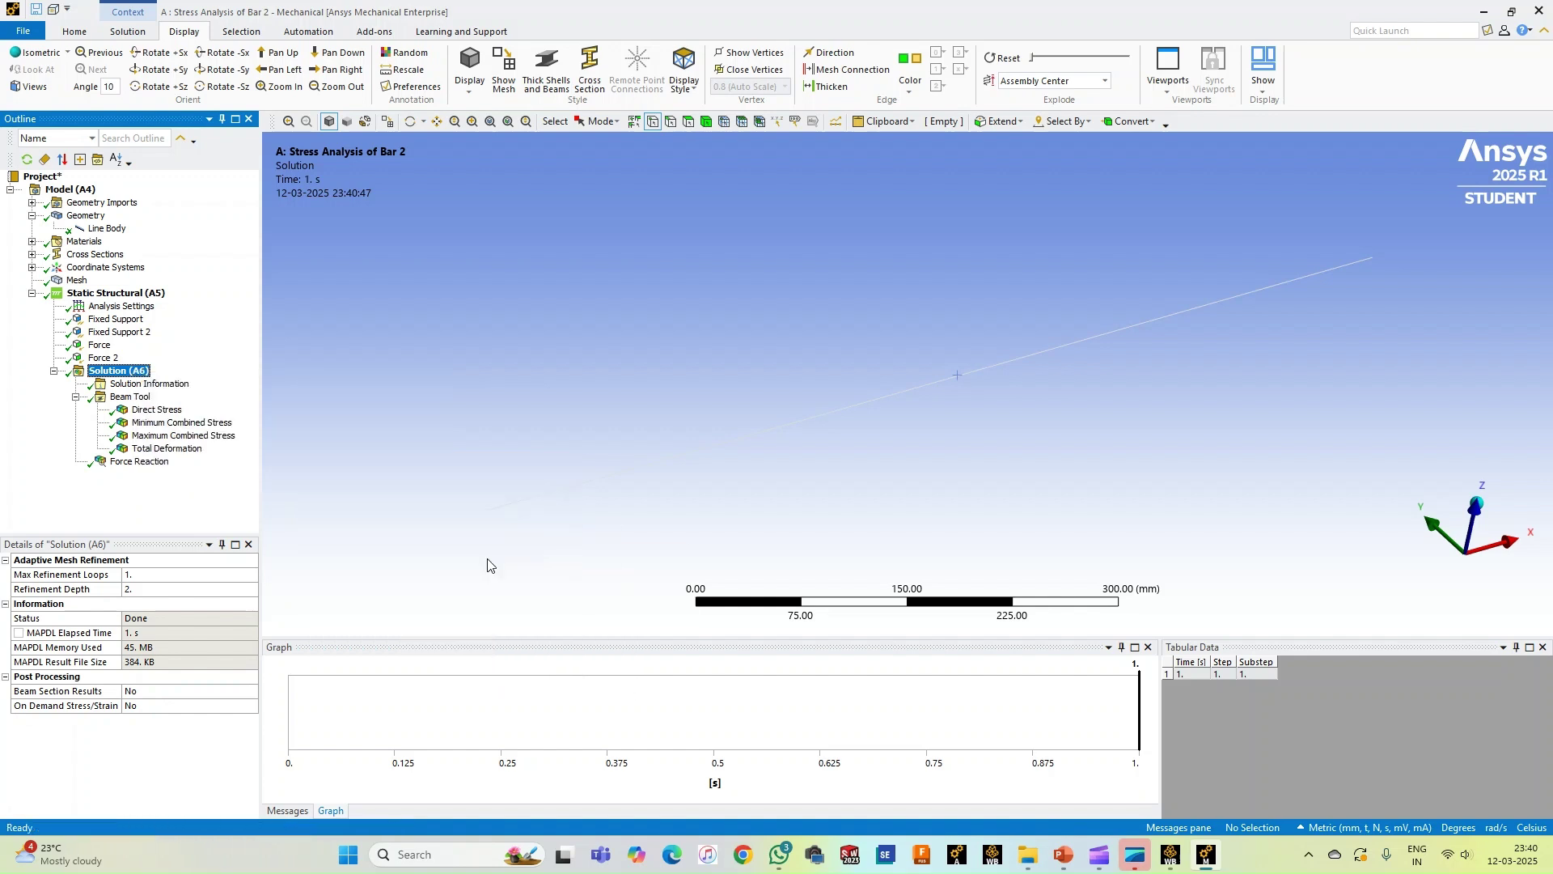
pyautogui.click(170, 604)
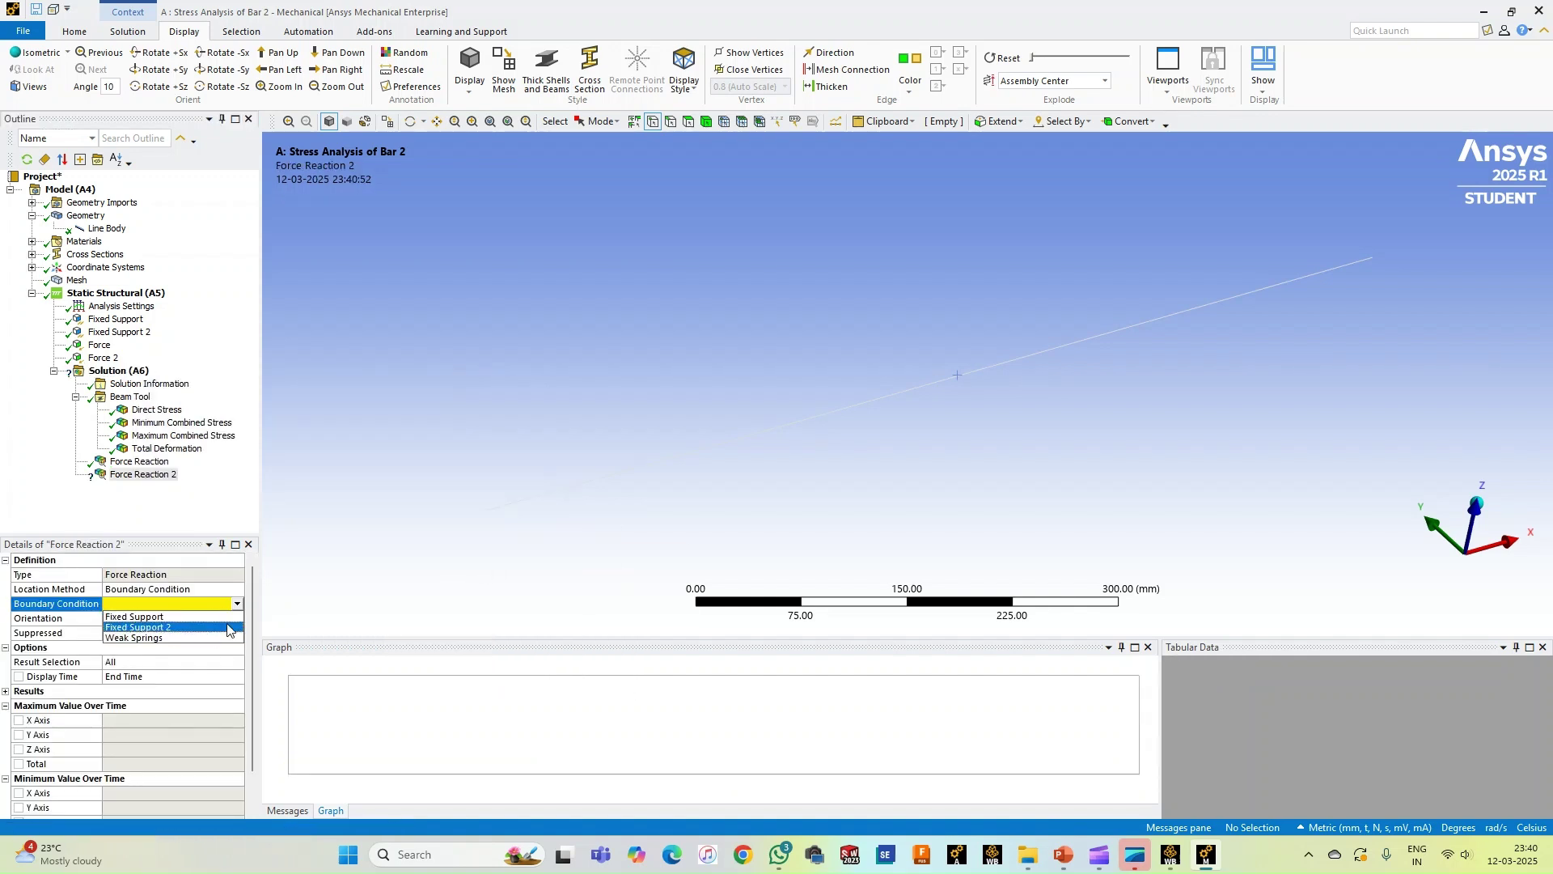
pyautogui.click(171, 627)
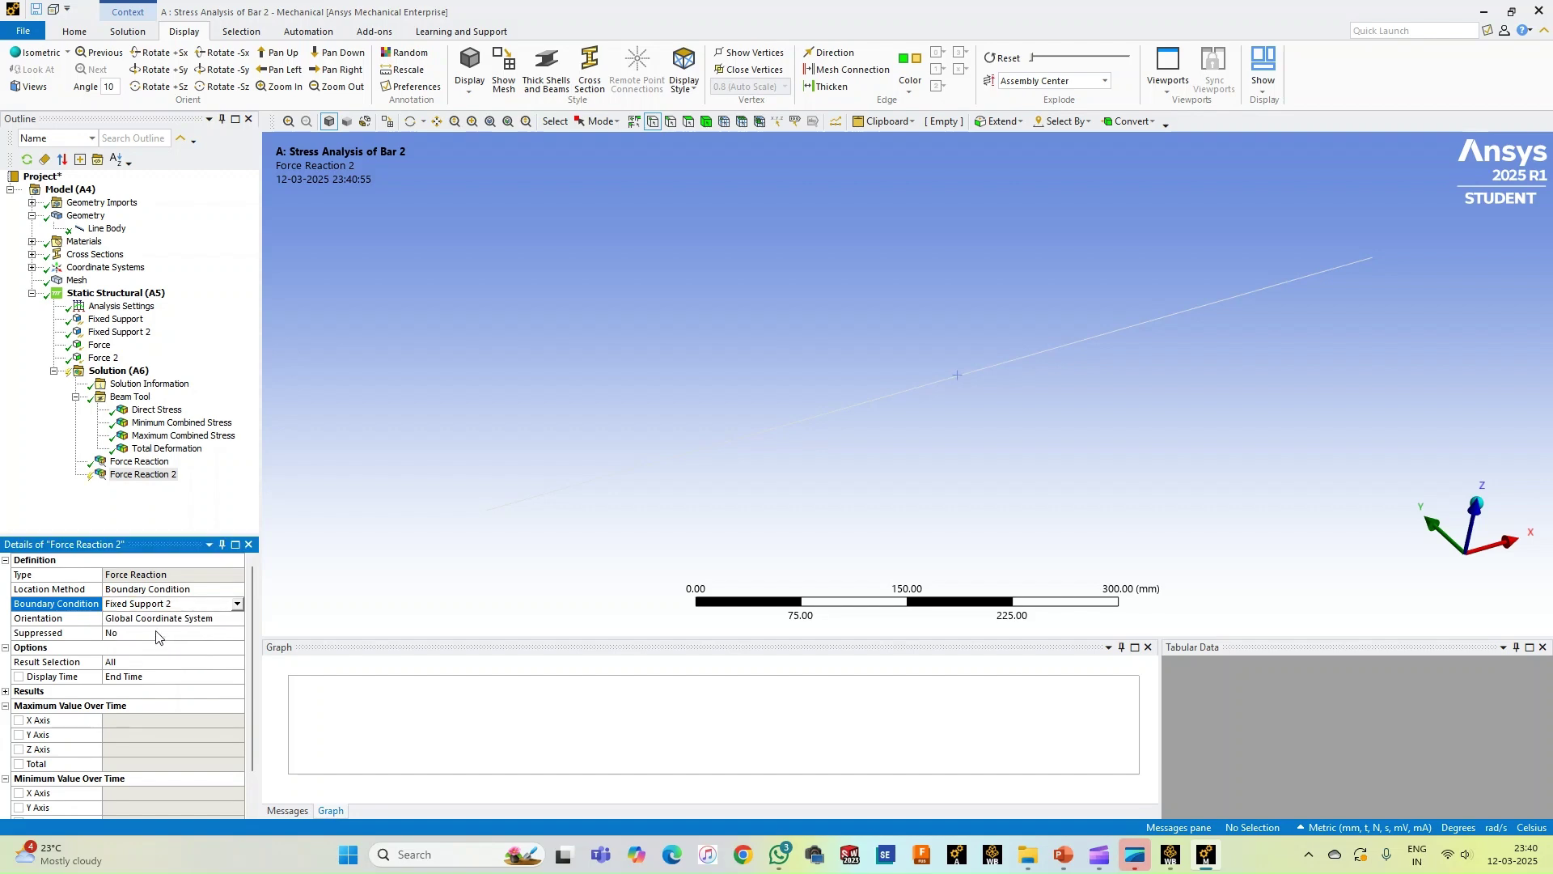
pyautogui.rightClick(131, 477)
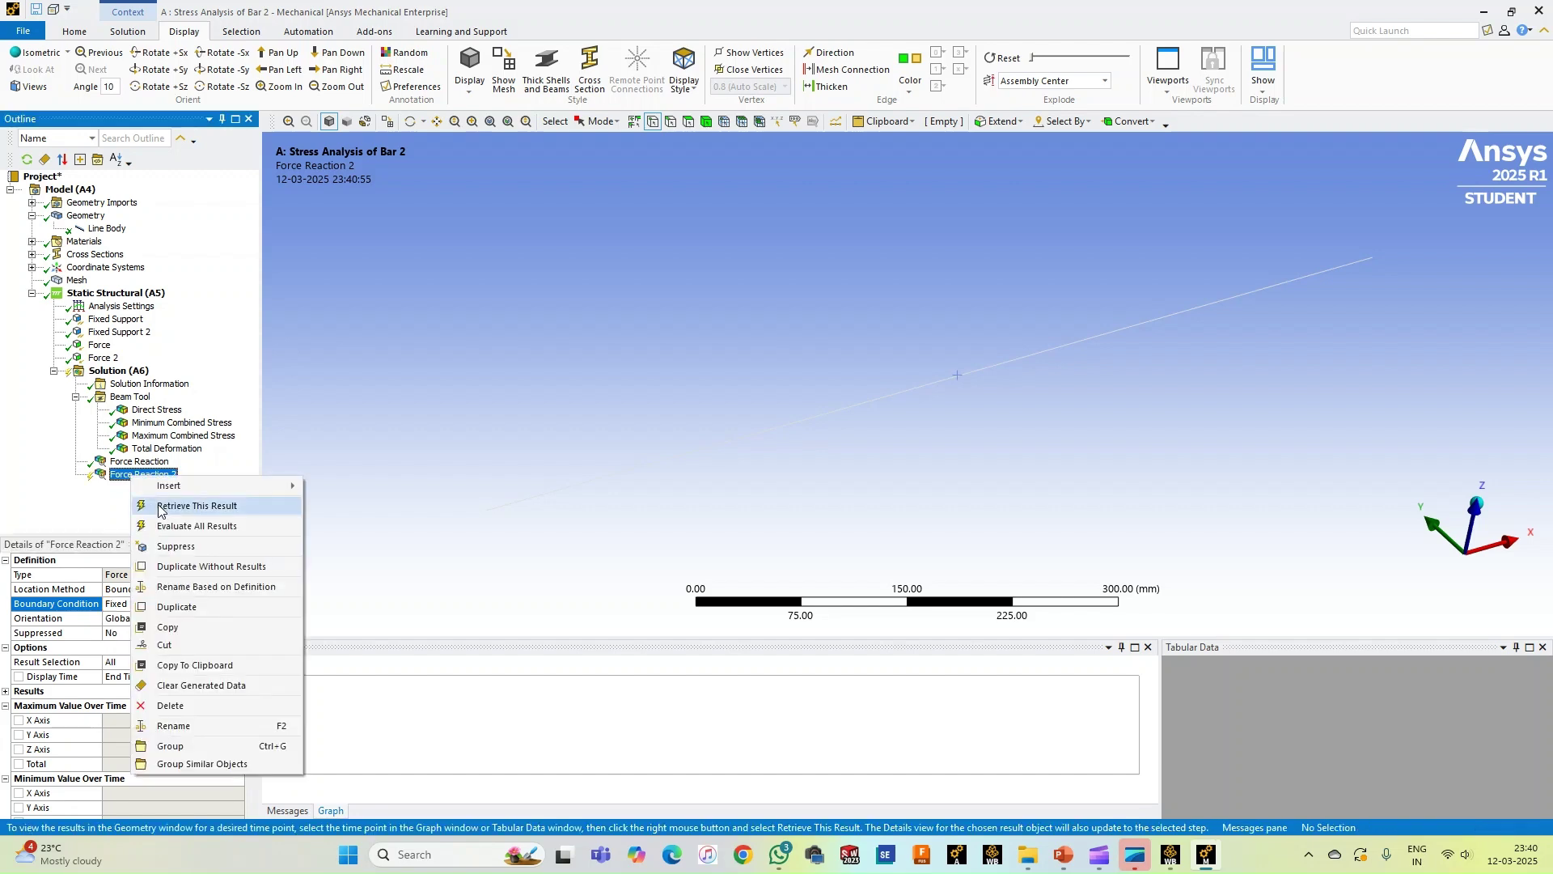
pyautogui.click(158, 510)
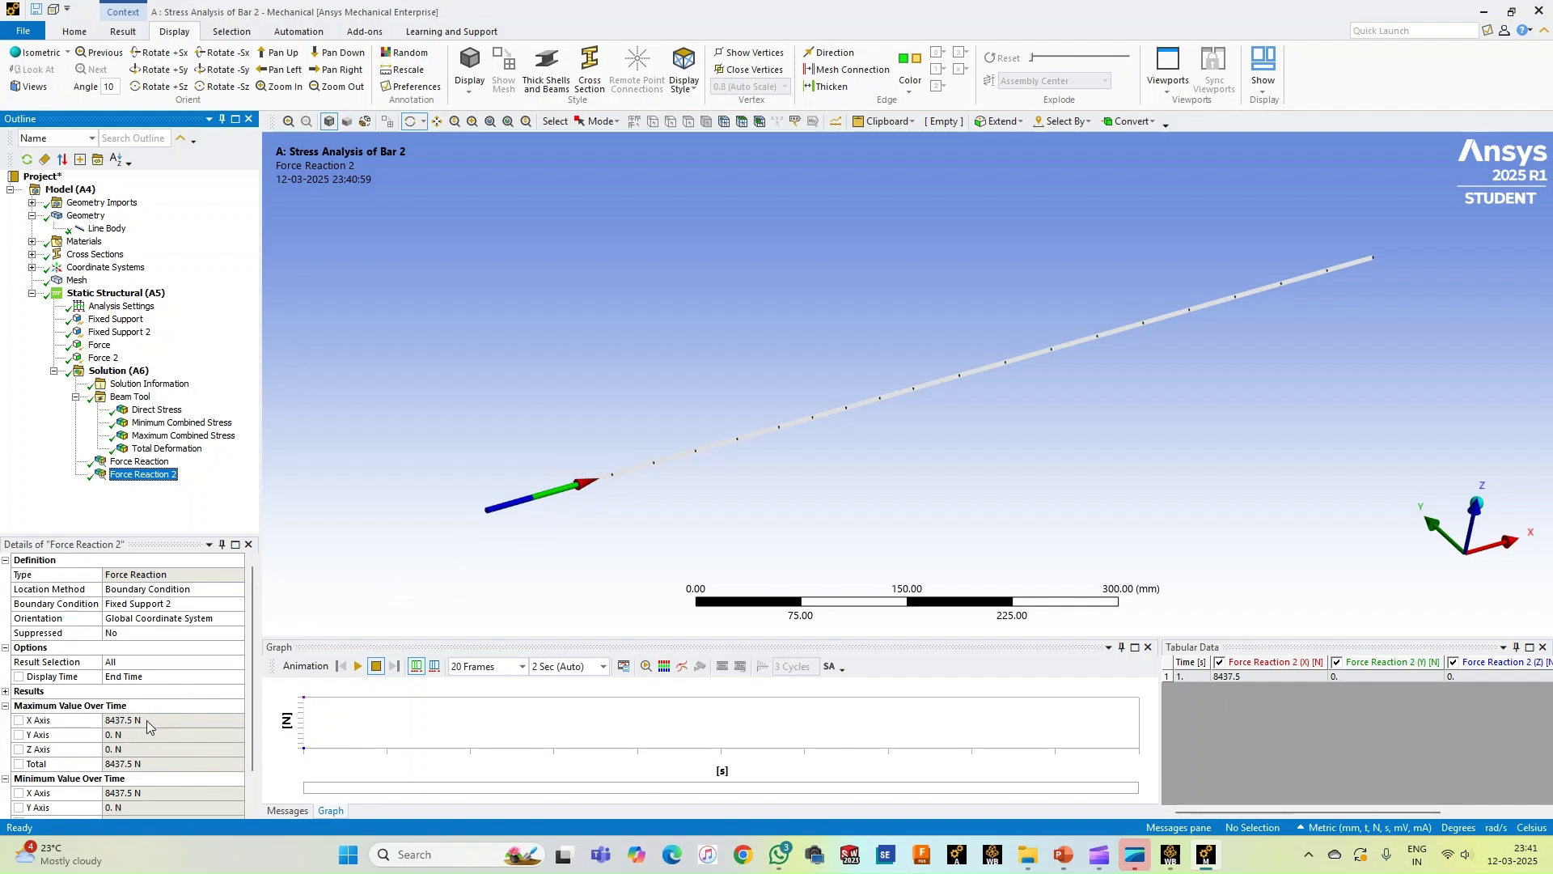
# Animate the Fixed Support 2 reaction and review the Direct Stress, Total Deformation and first Force Reaction results
pyautogui.click(358, 666)
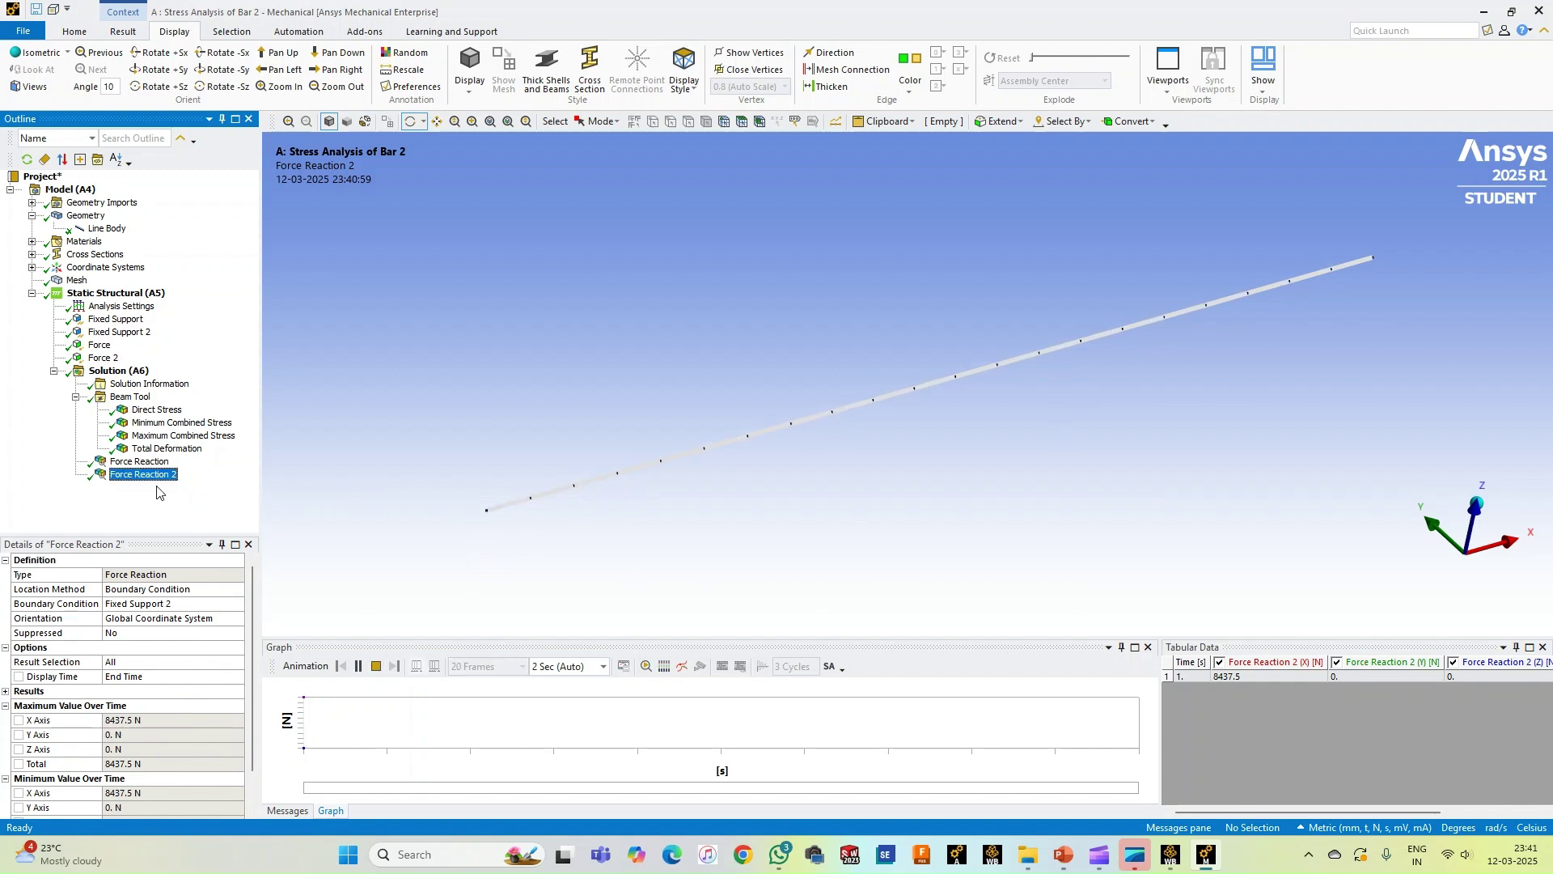
pyautogui.click(152, 410)
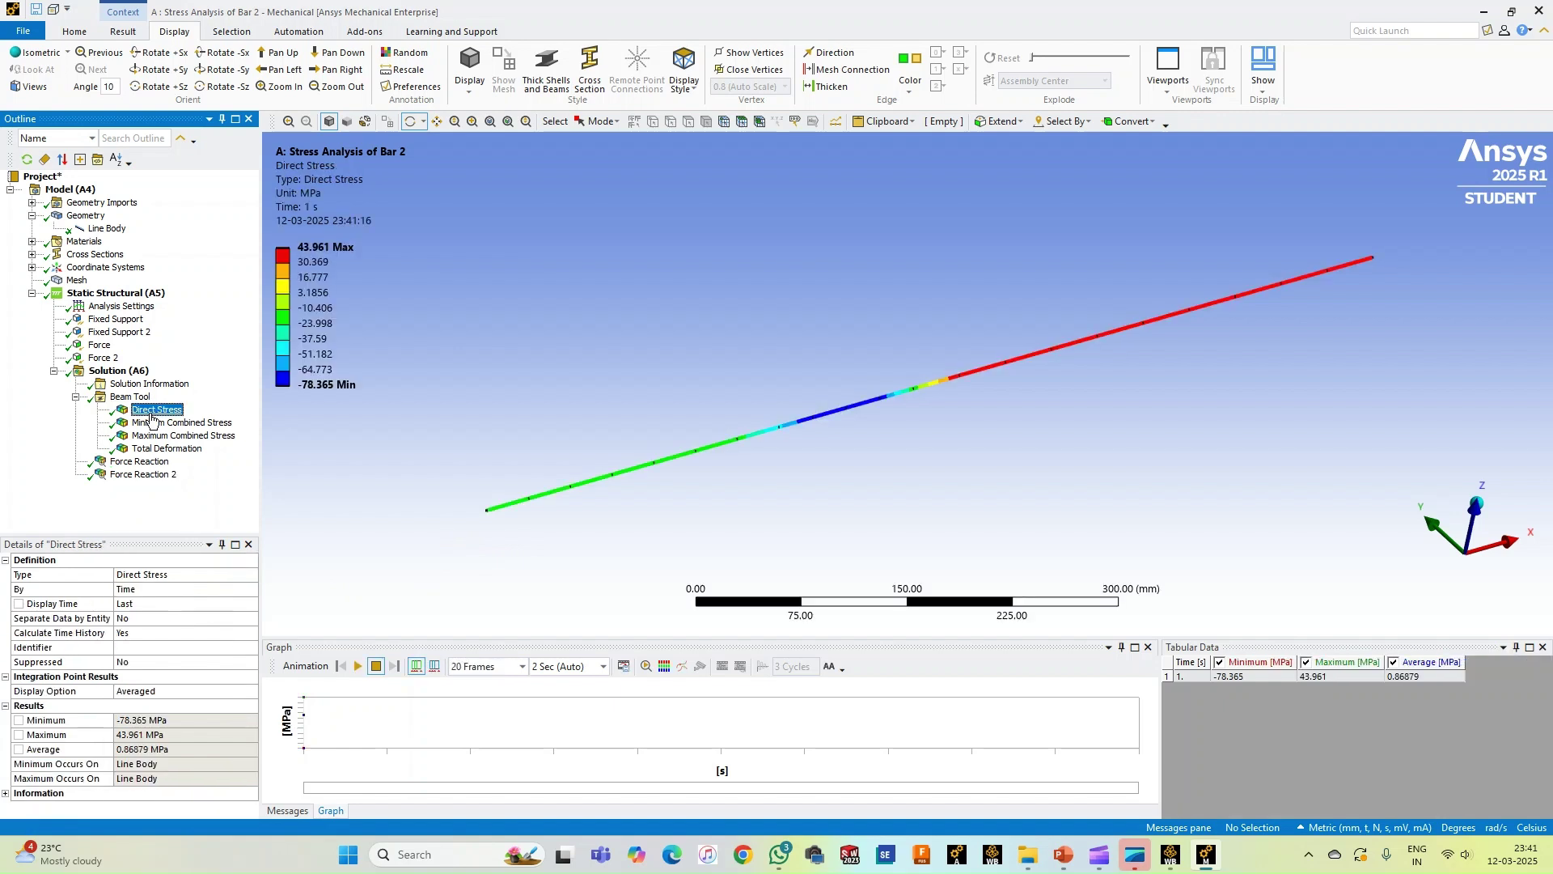
pyautogui.click(165, 449)
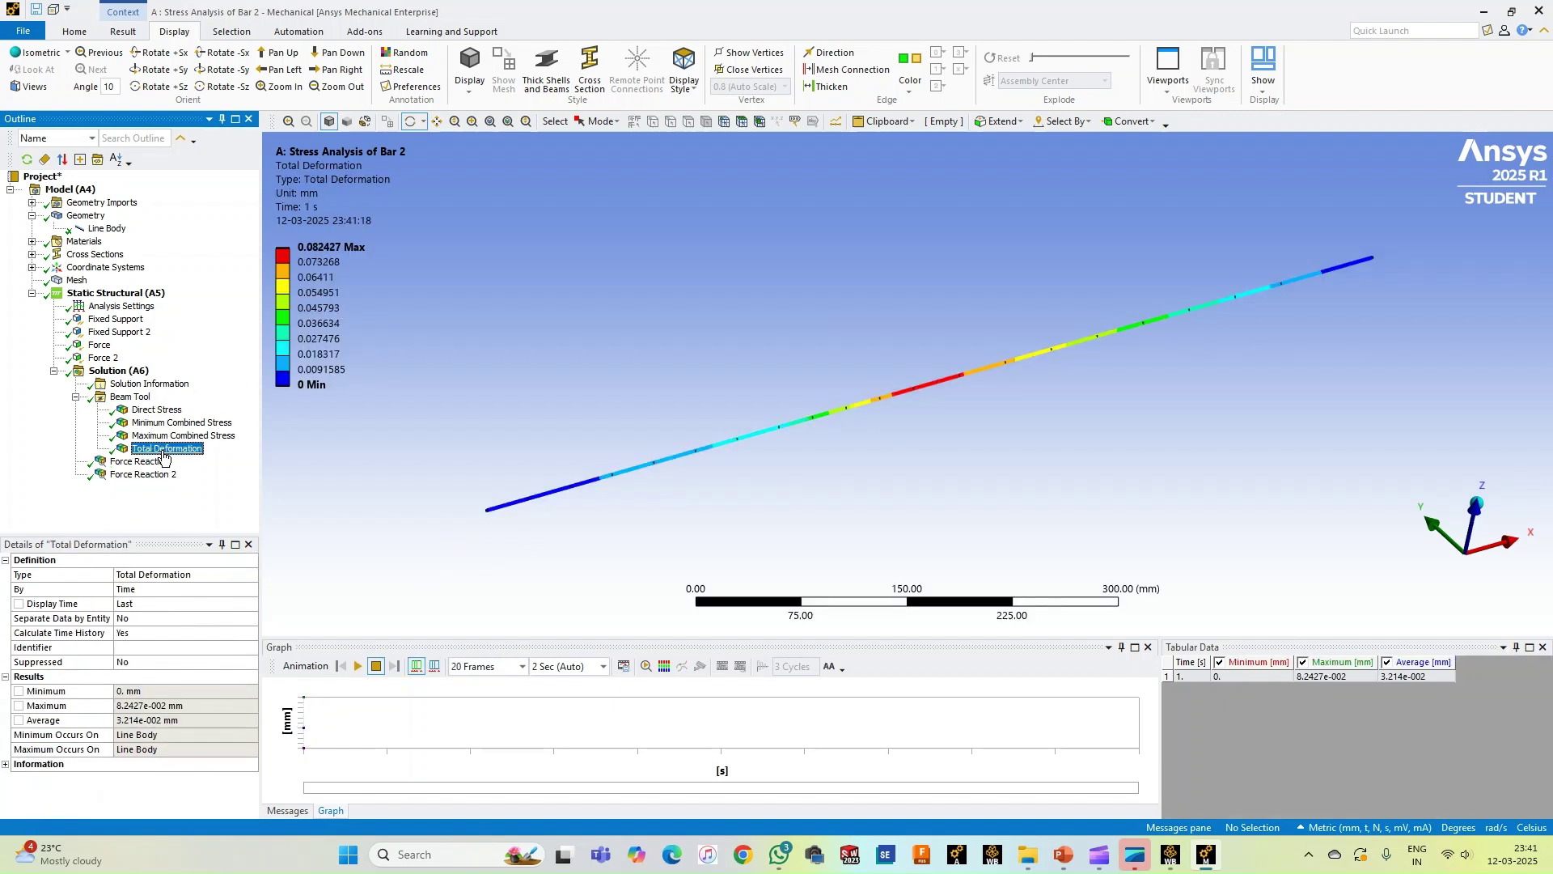
pyautogui.click(161, 461)
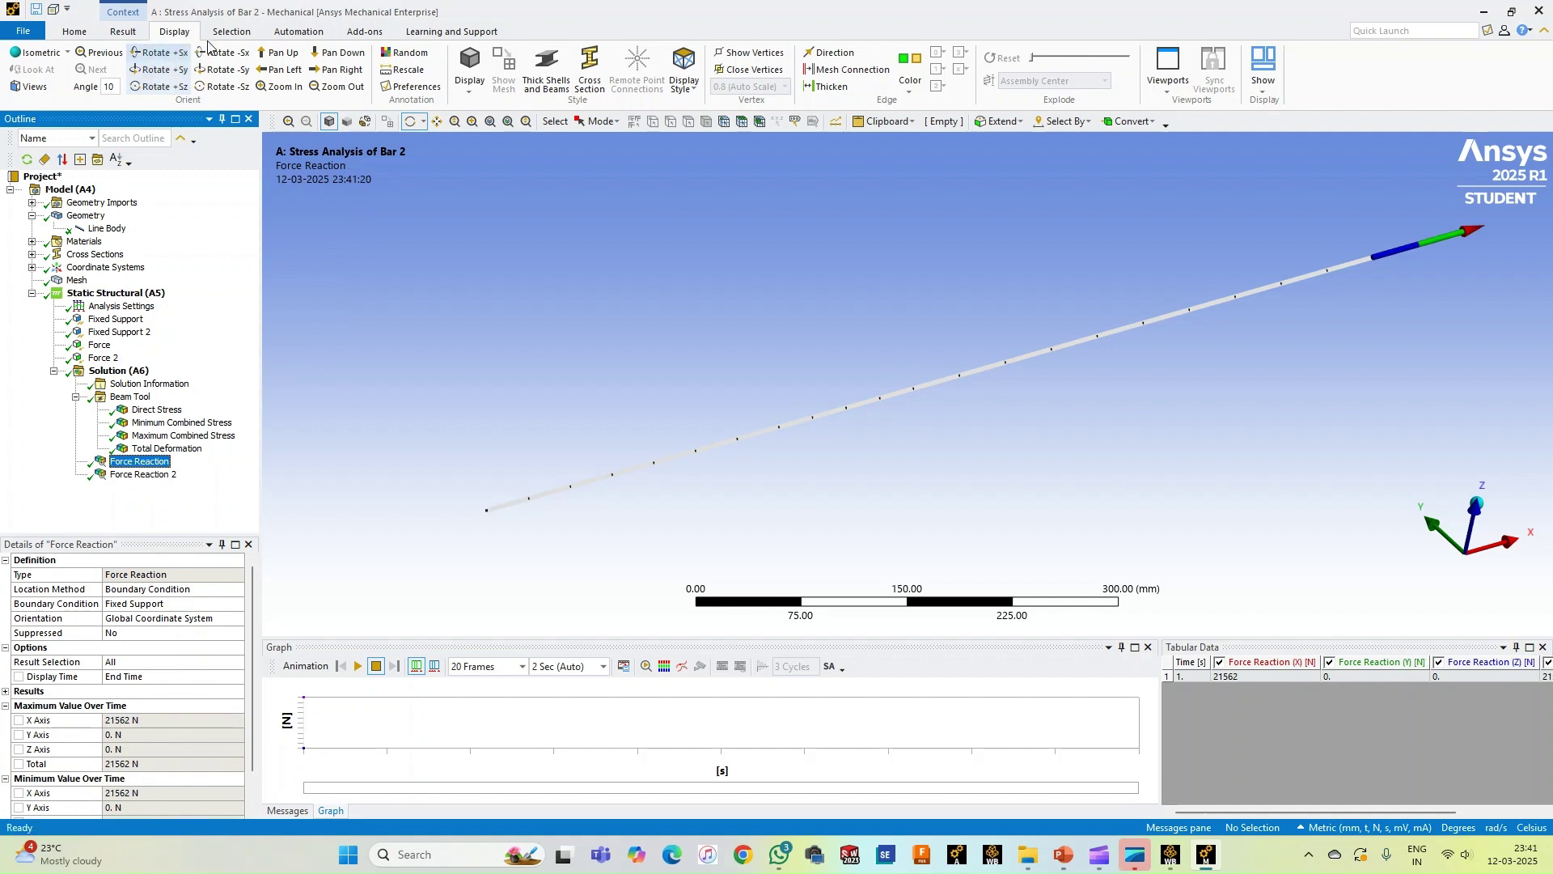
# Show all supports and forces of the static structural analysis on the bar
pyautogui.click(135, 371)
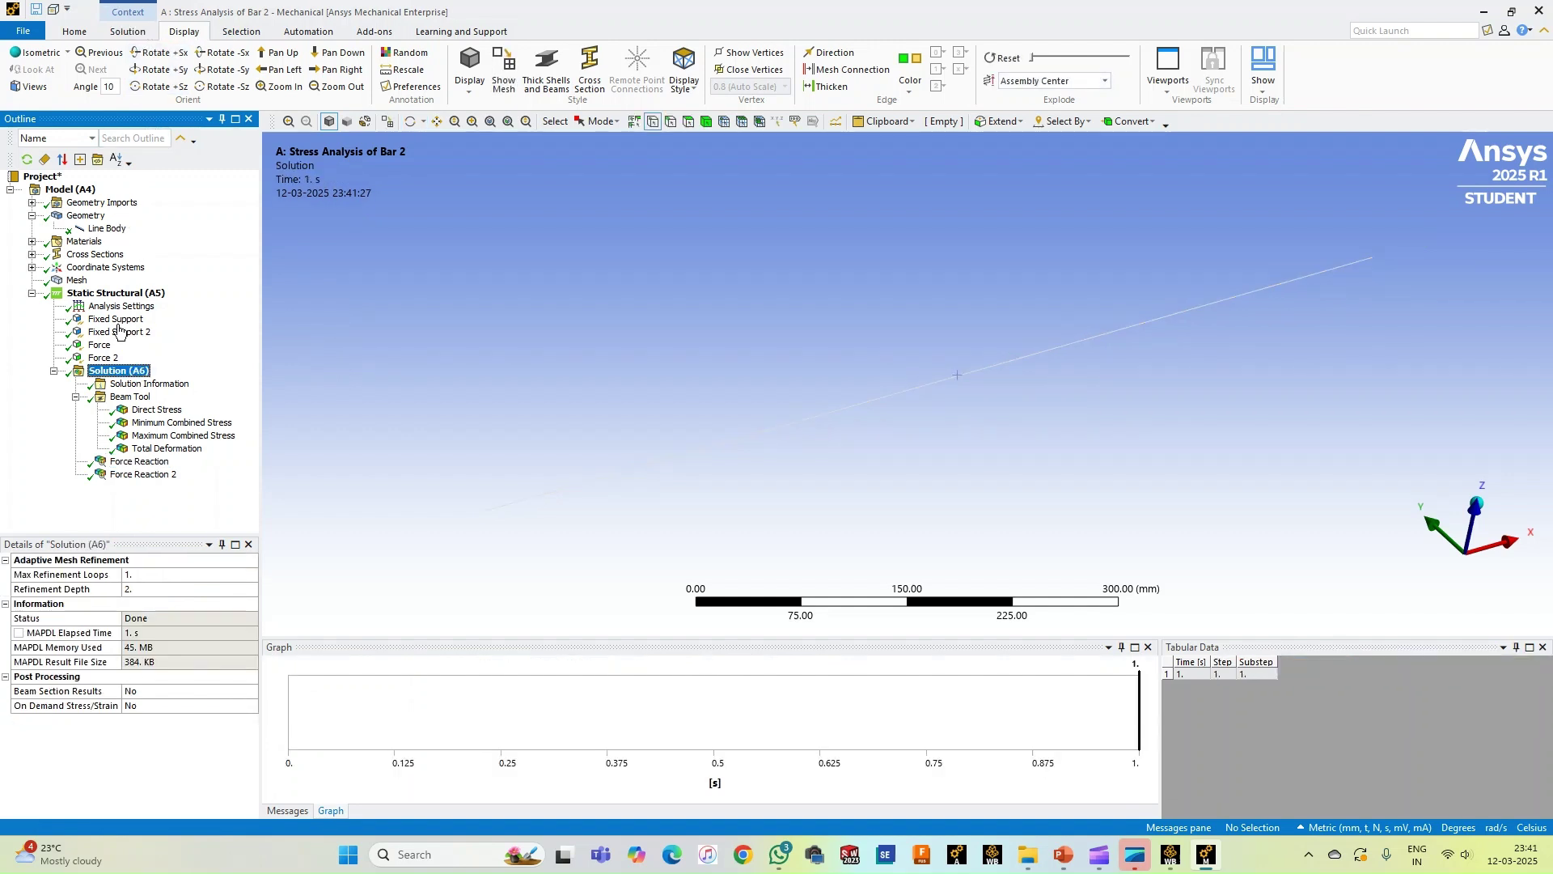
pyautogui.click(115, 293)
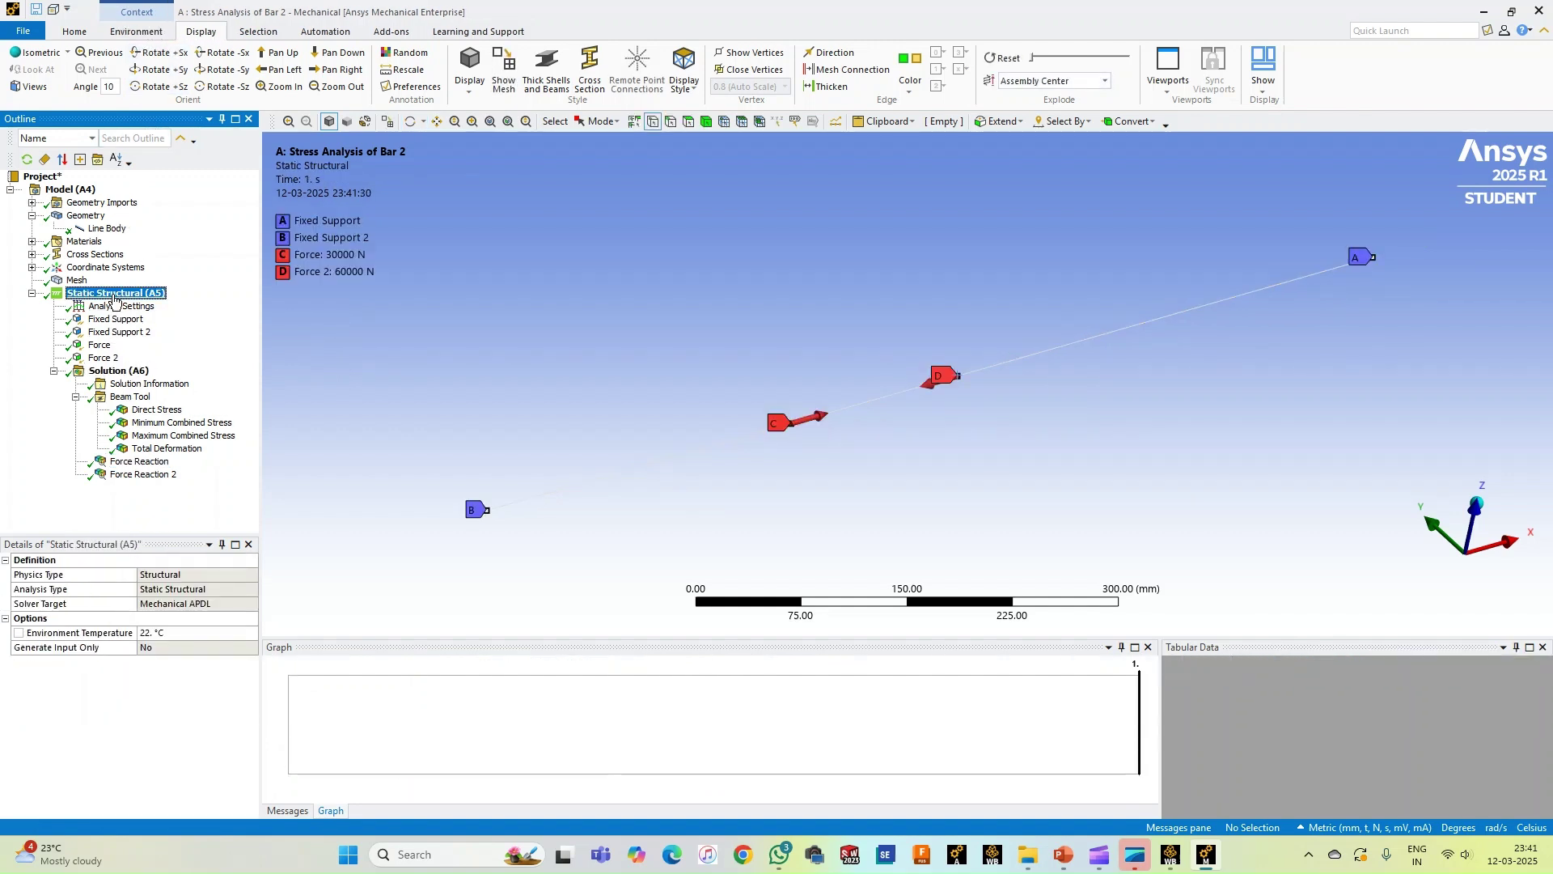
pyautogui.click(142, 34)
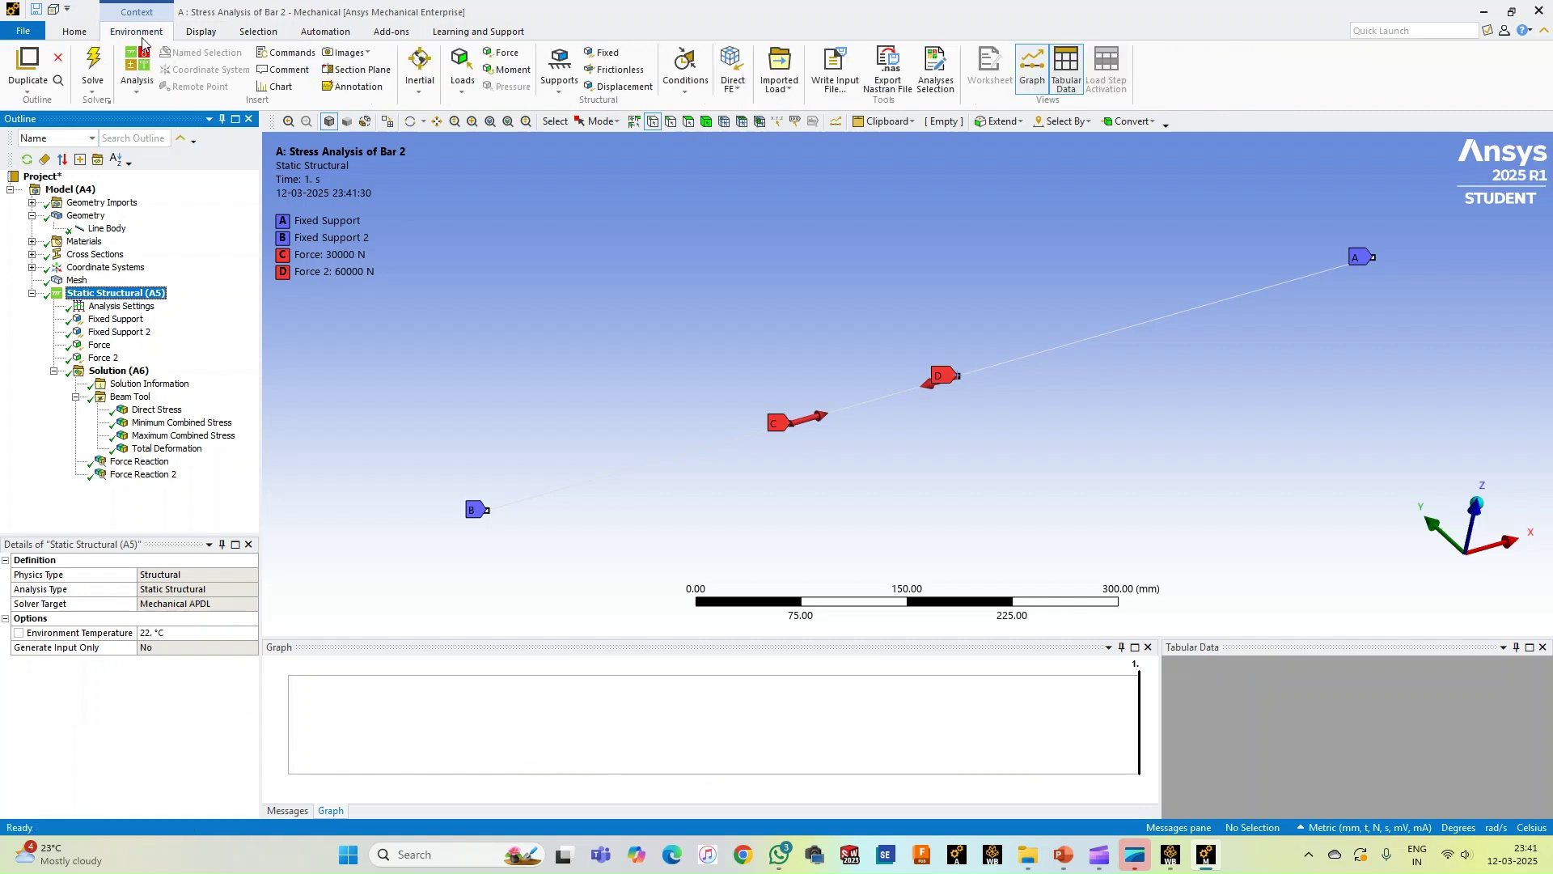
pyautogui.click(203, 34)
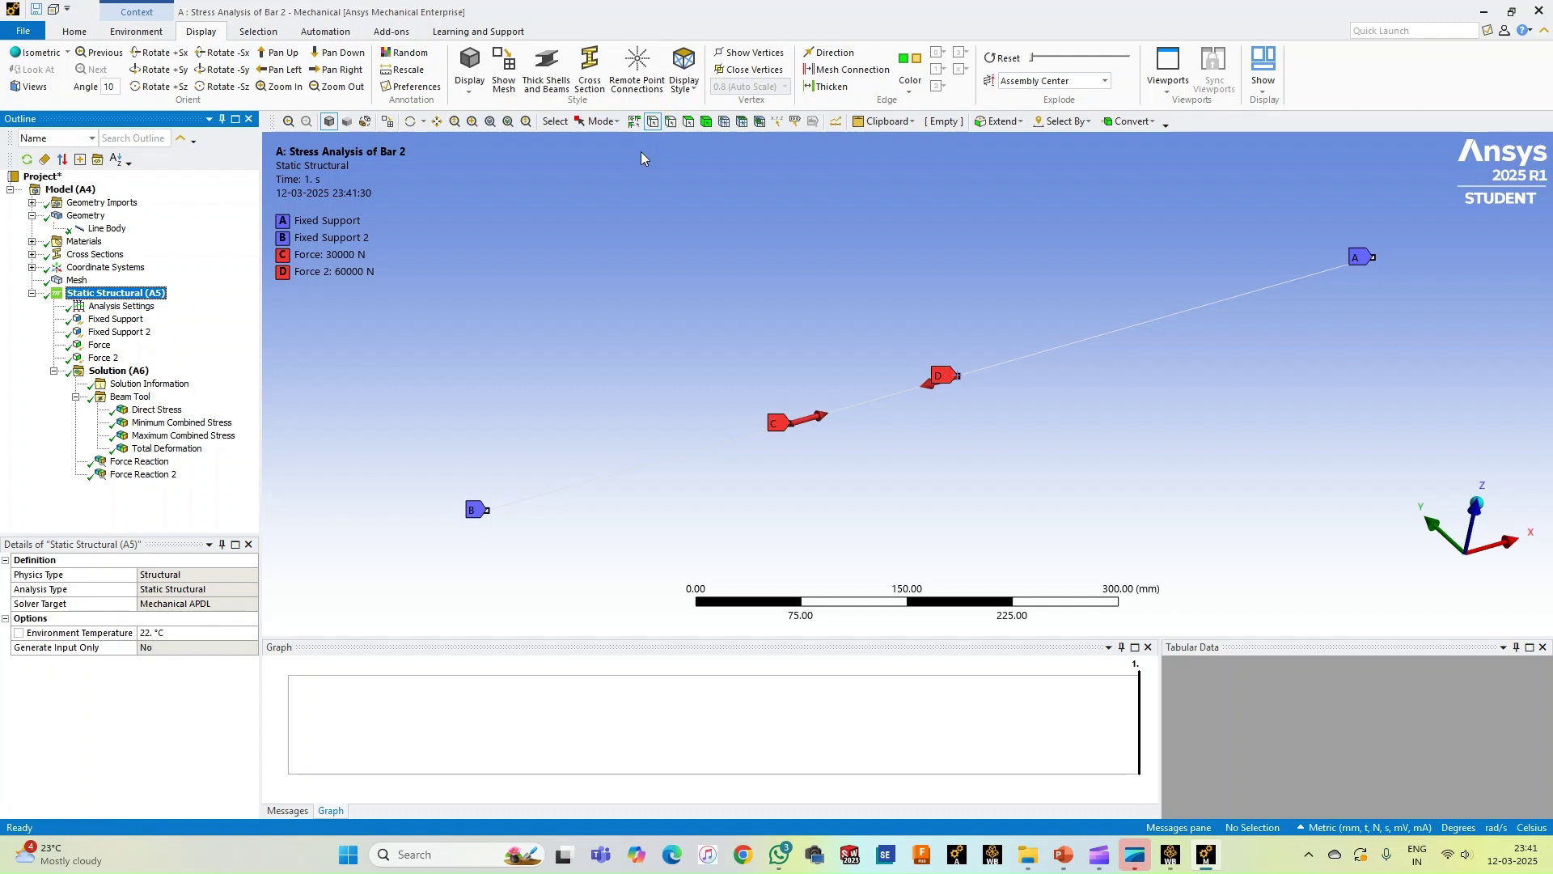
# Export the Total Deformation plot of the bar, without the graph, as a PNG image named Deformation in the Documents folder
pyautogui.click(157, 409)
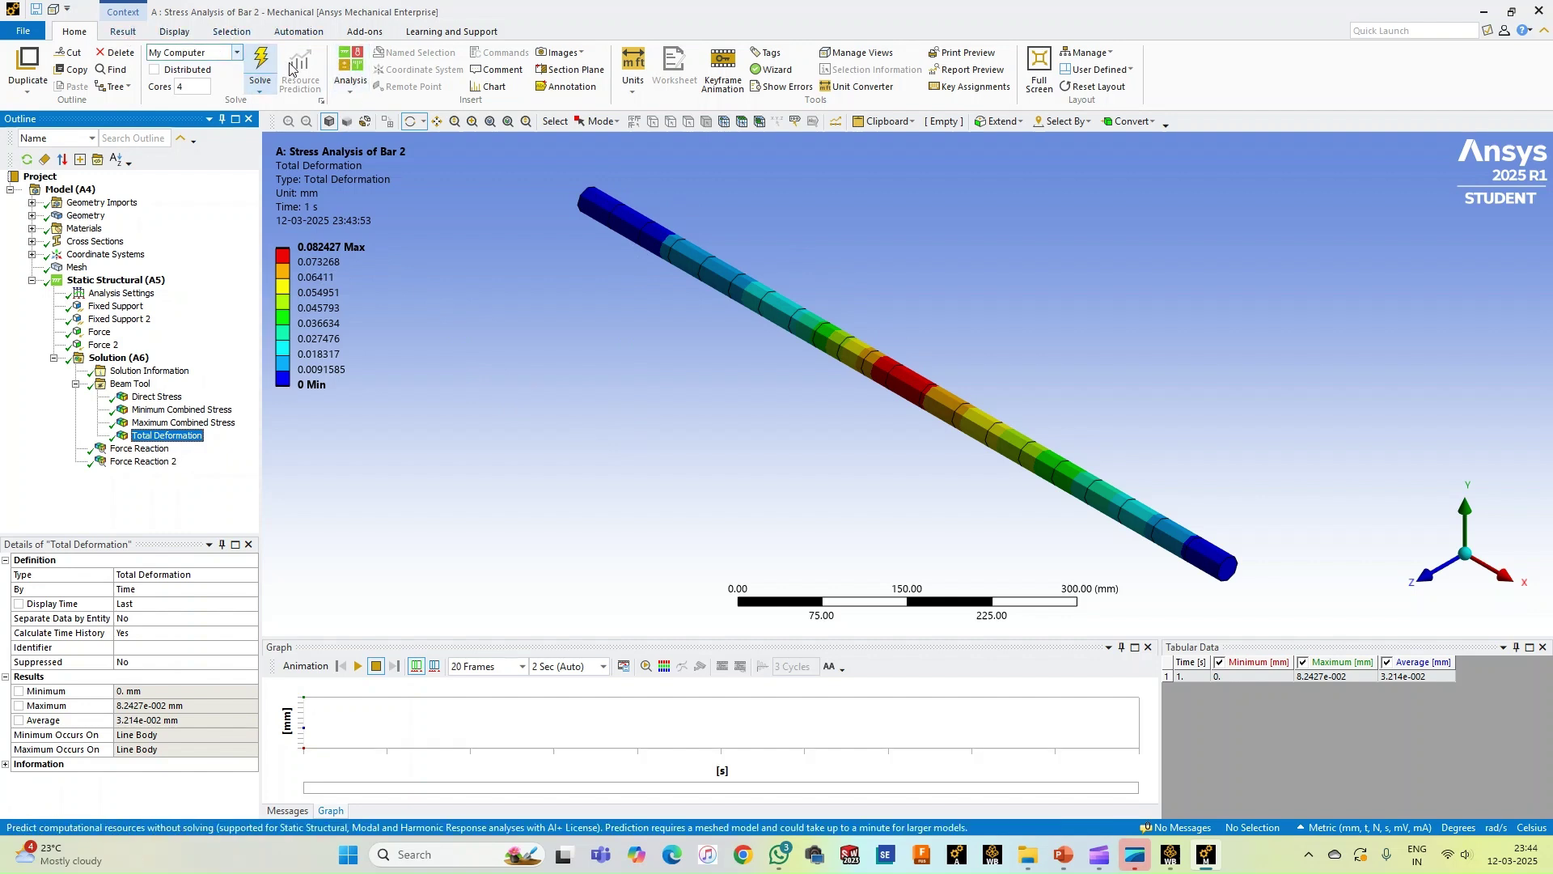
pyautogui.click(576, 55)
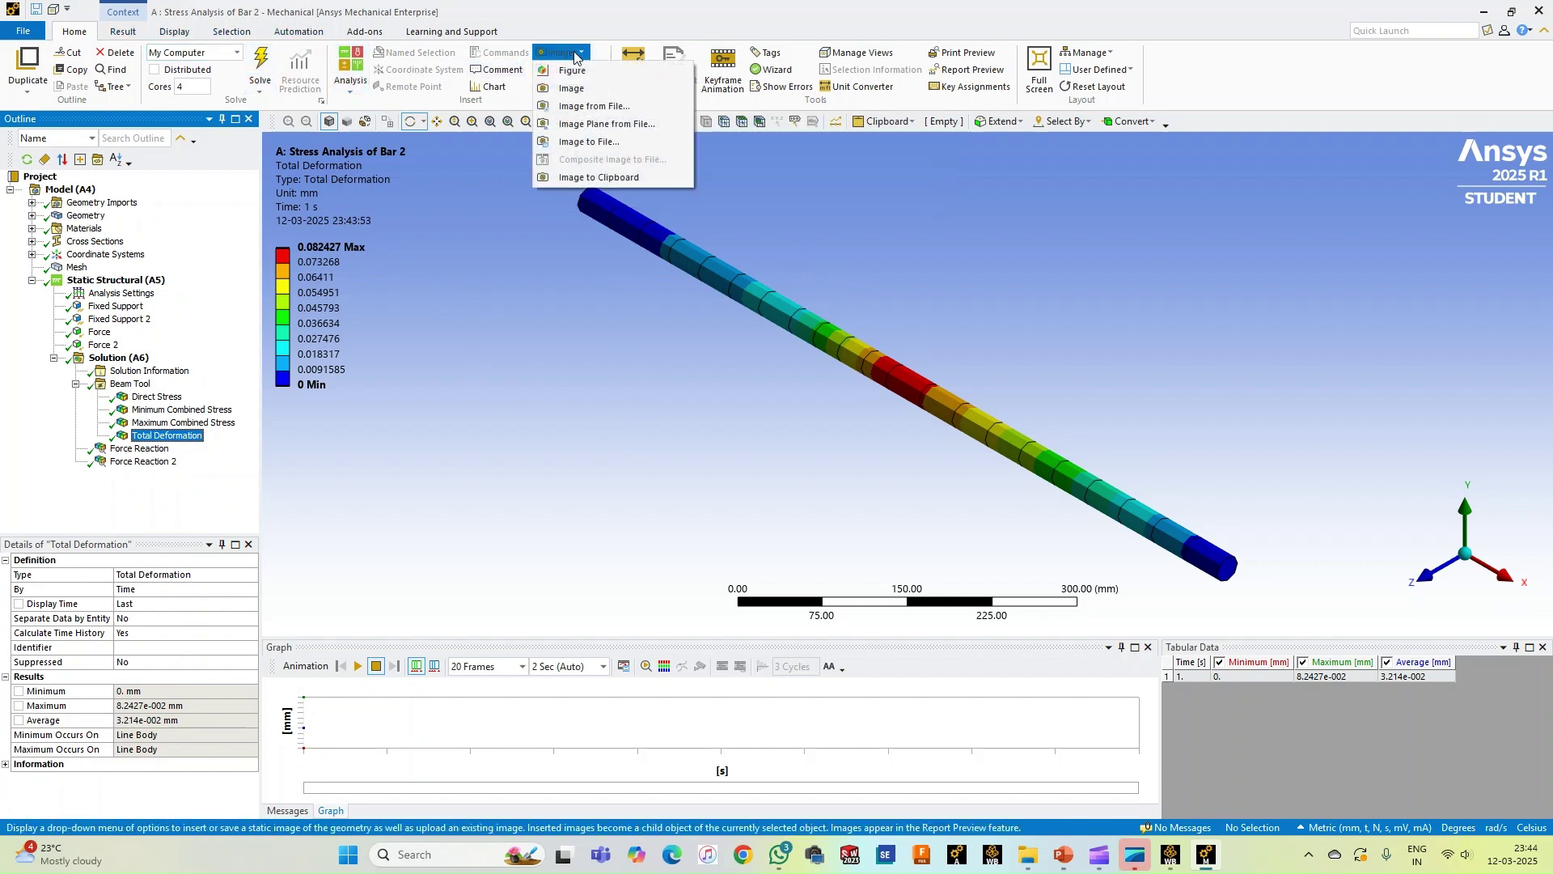
pyautogui.click(587, 143)
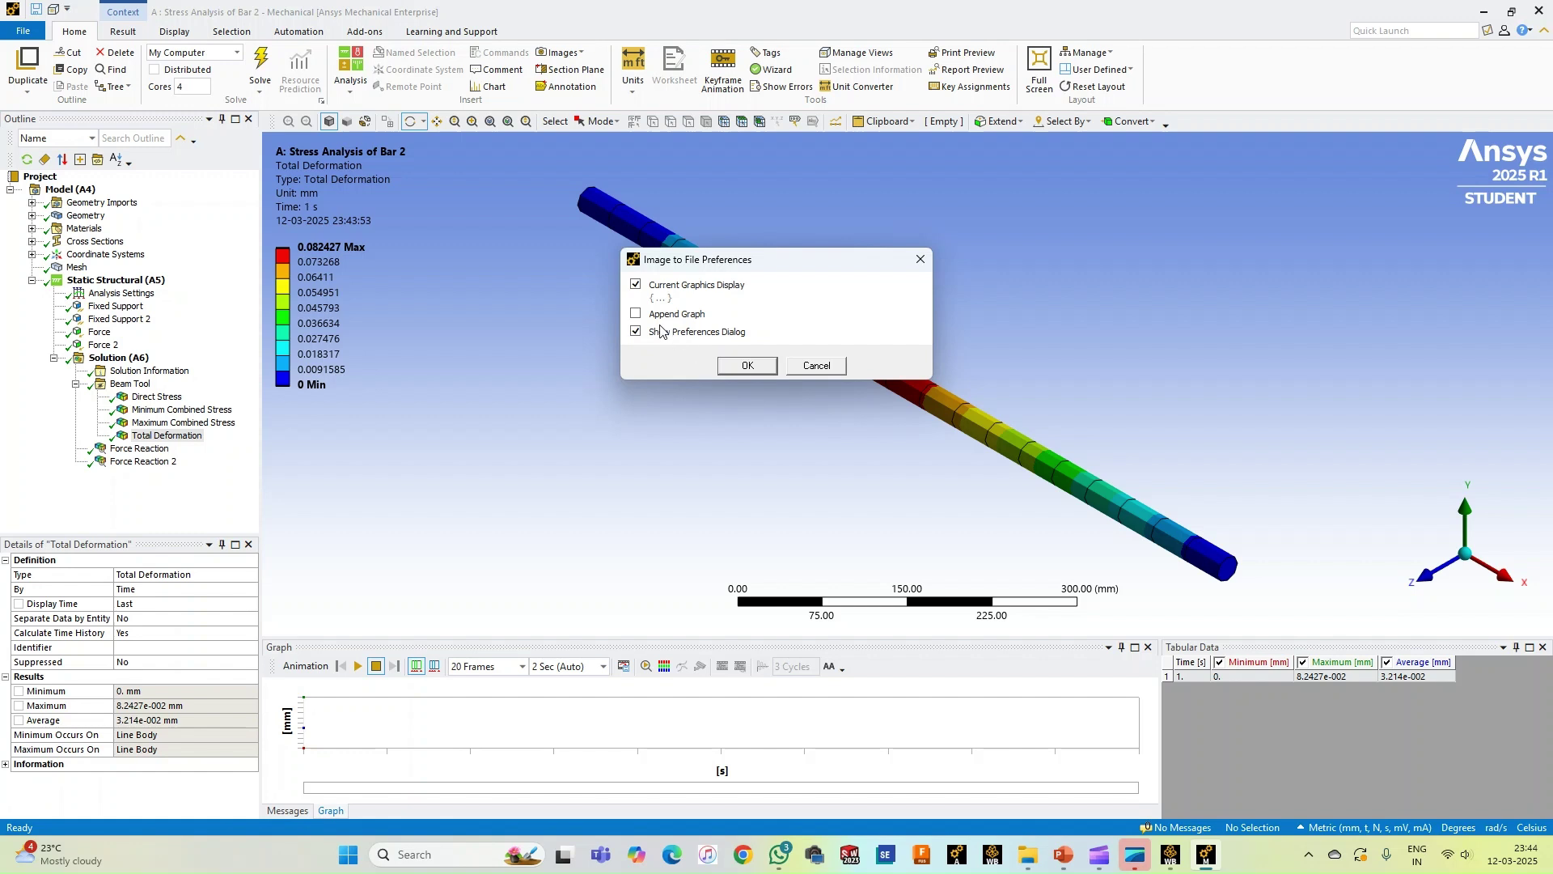
pyautogui.click(740, 366)
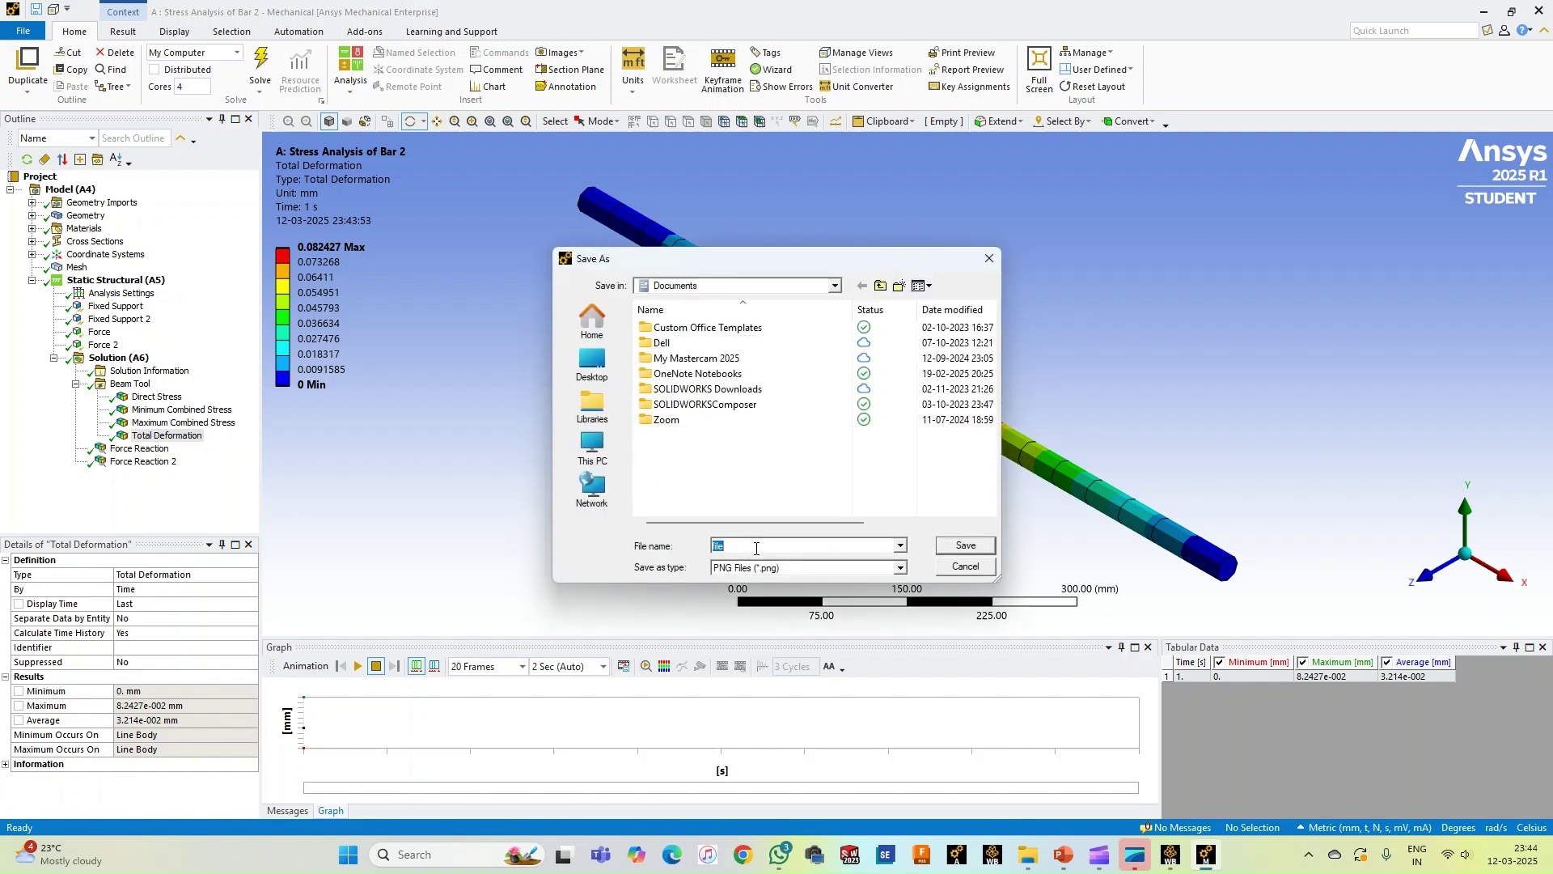
pyautogui.write('Deformation')
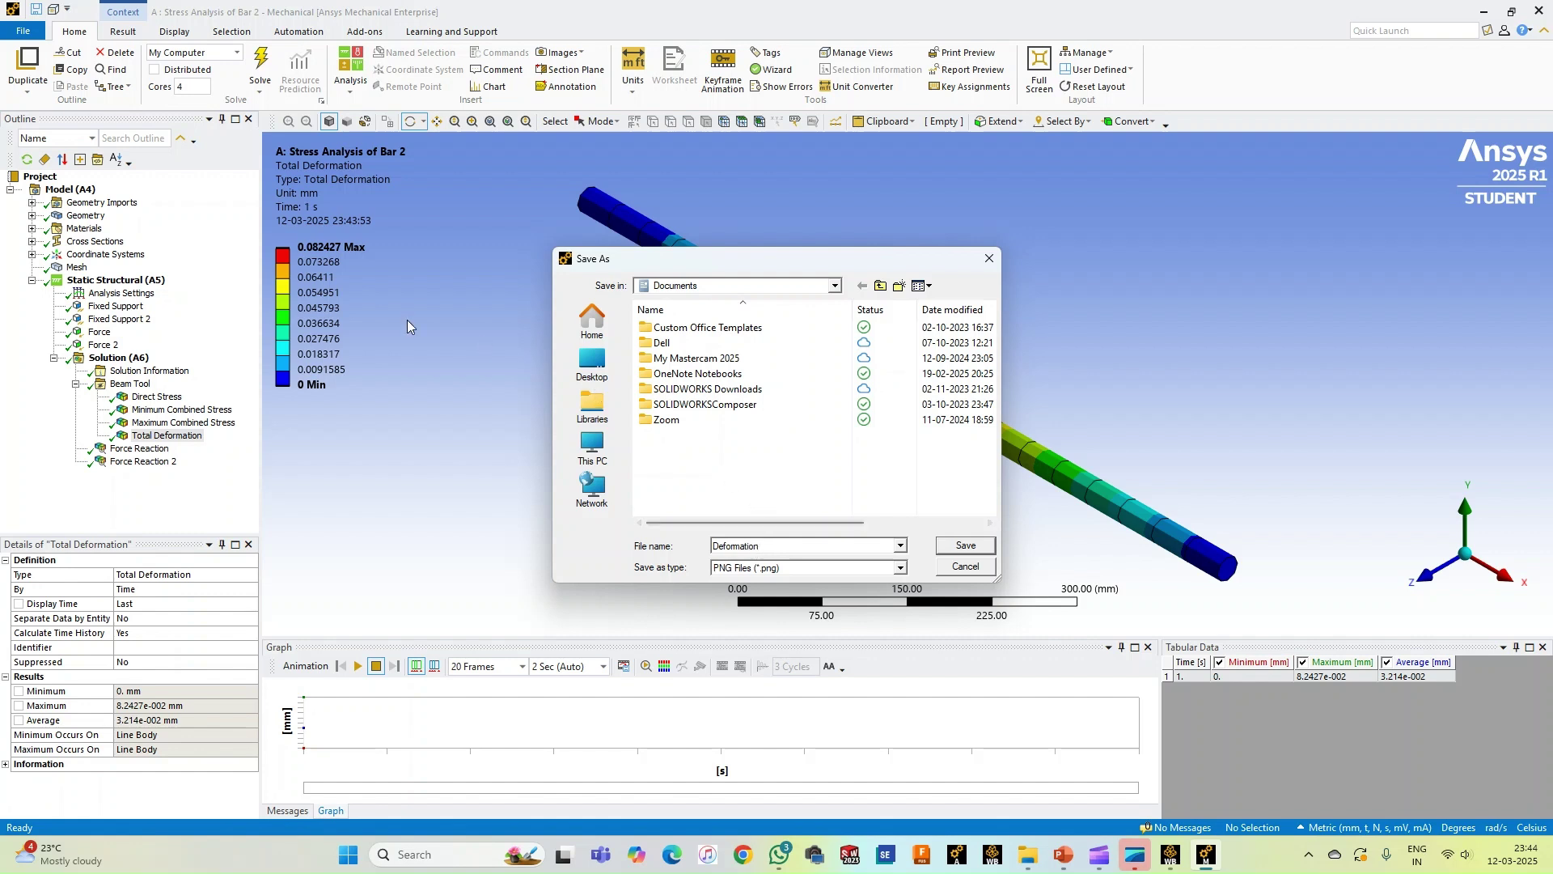
pyautogui.click(982, 550)
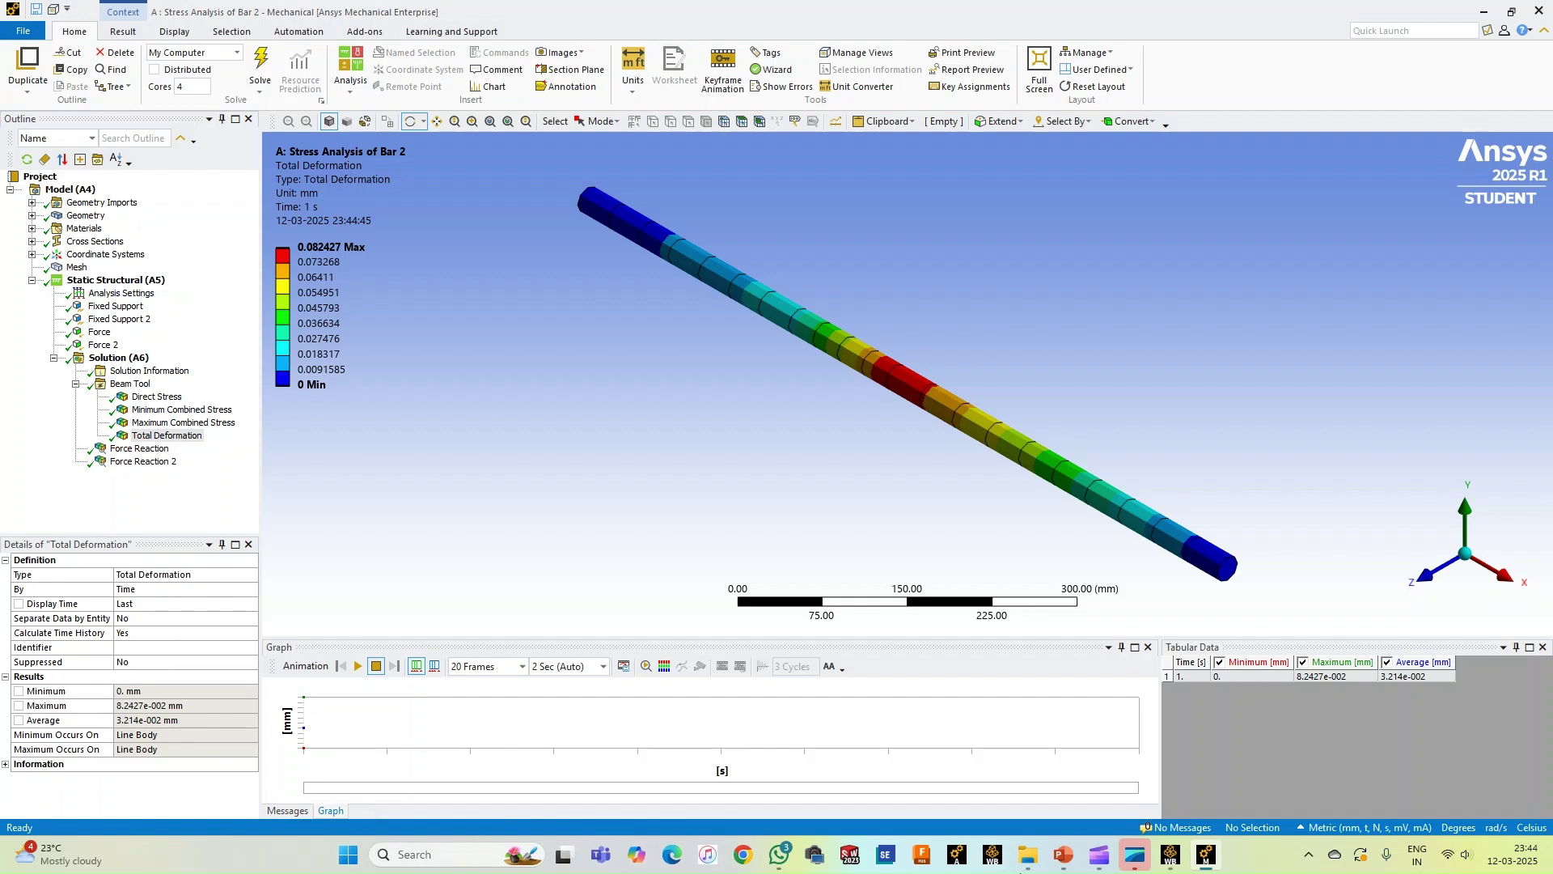
# Open Deformation.png from the Documents folder in File Explorer to check the exported plot, close it and return to Ansys Mechanical
pyautogui.click(1028, 855)
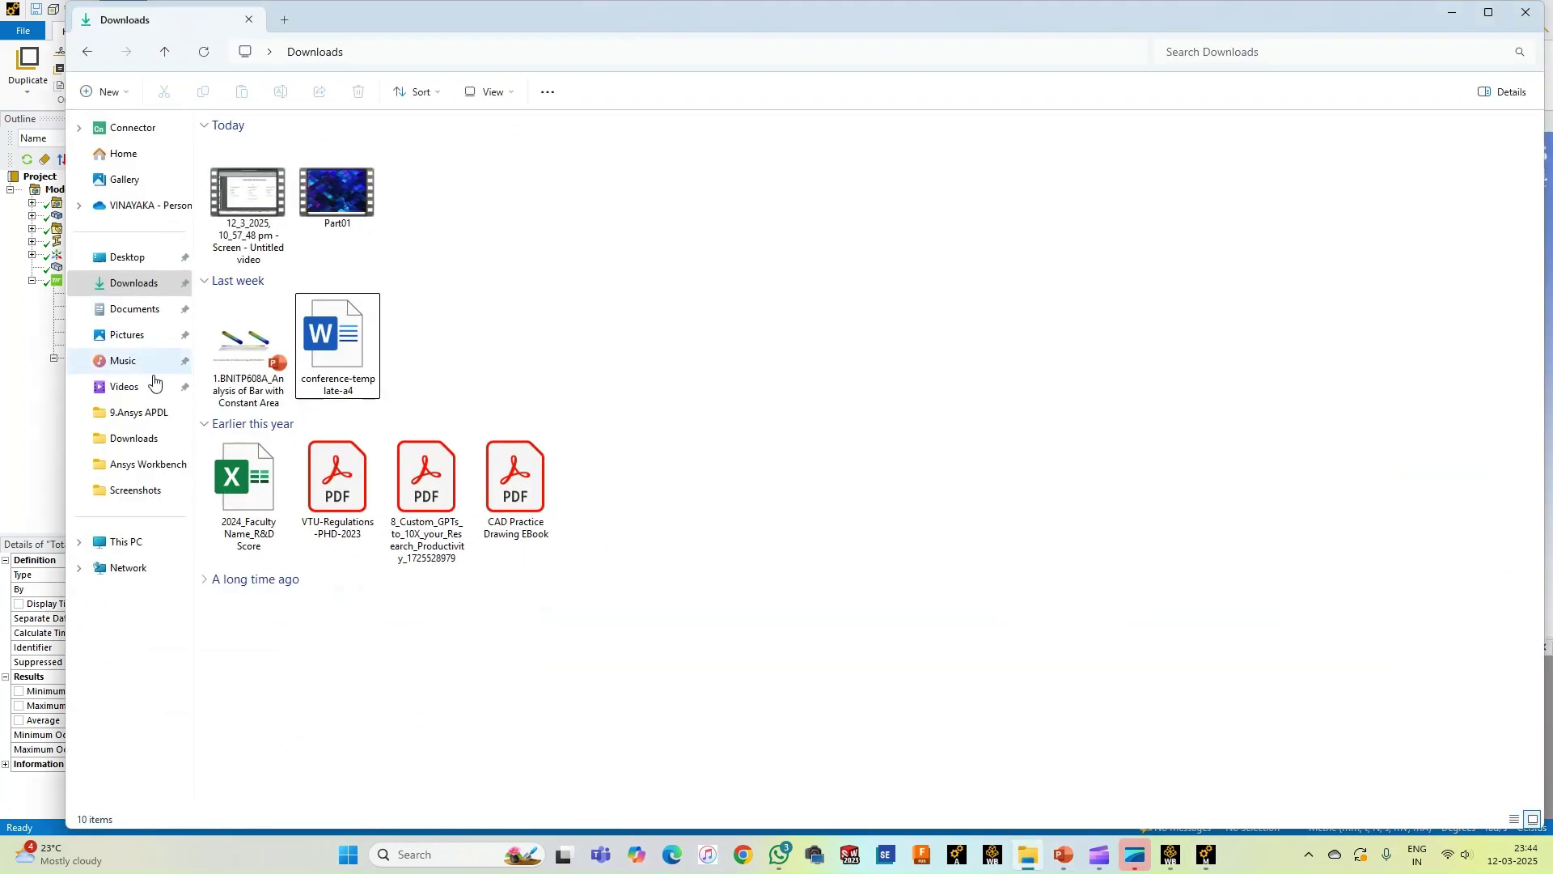
pyautogui.click(130, 309)
pyautogui.doubleClick(274, 352)
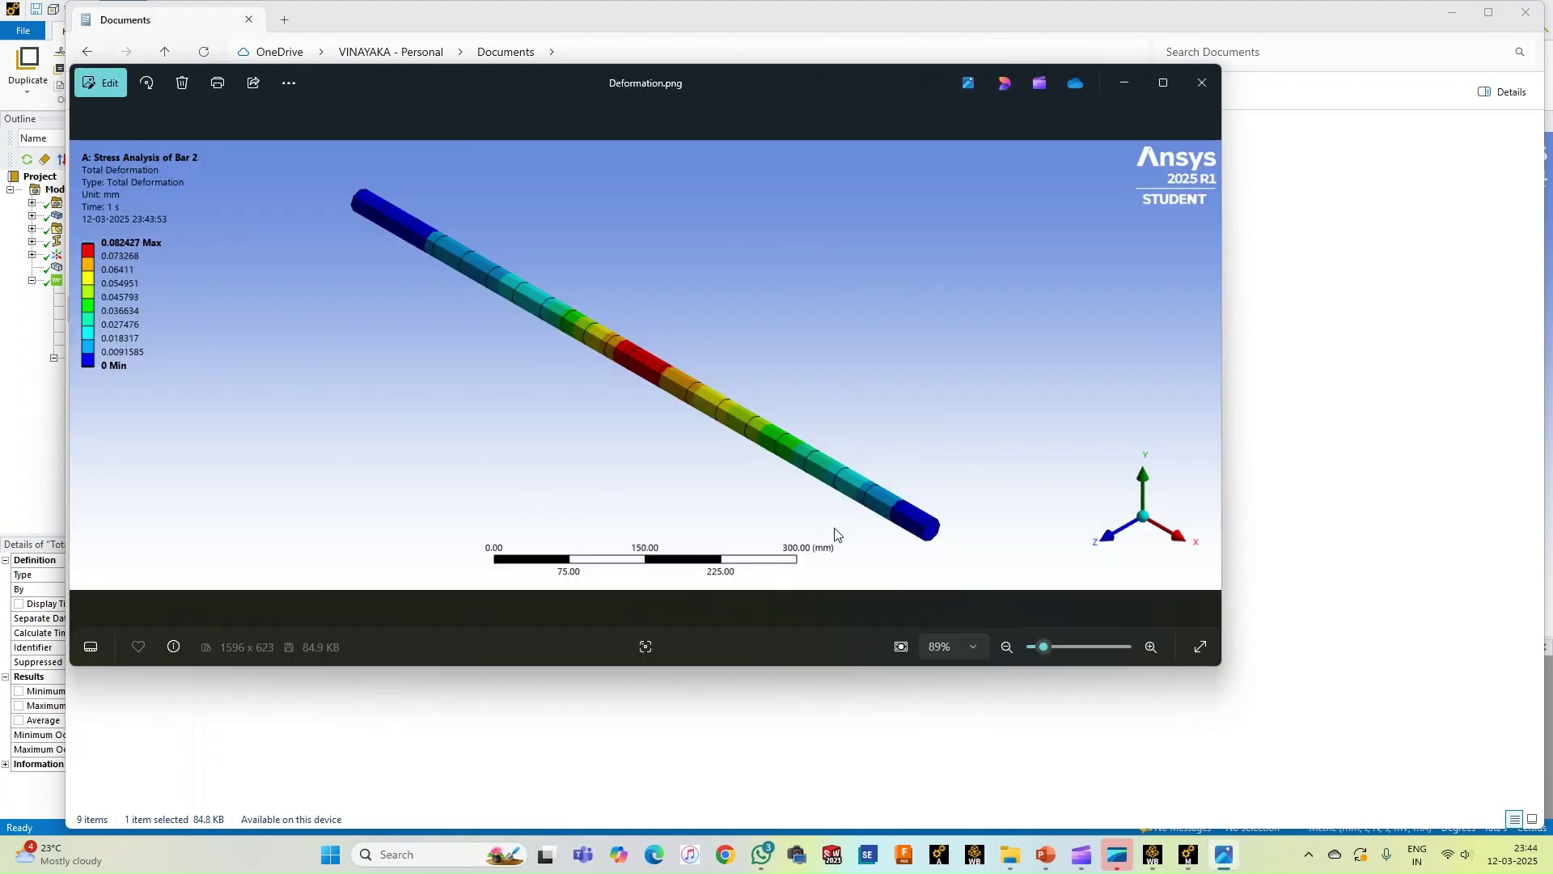
pyautogui.click(1203, 82)
pyautogui.click(1175, 860)
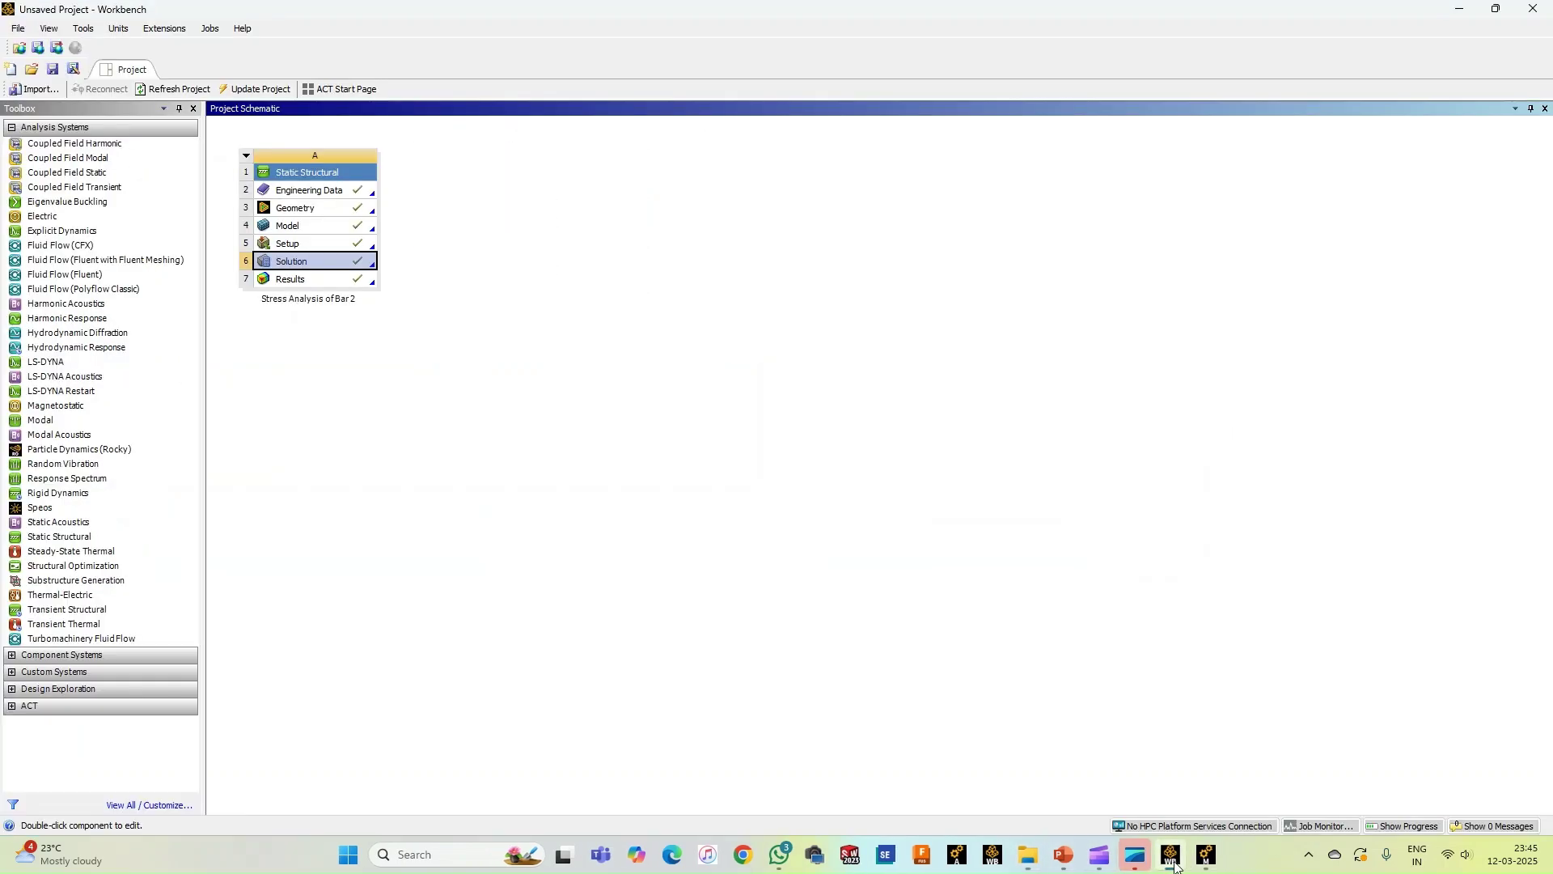
pyautogui.click(1205, 857)
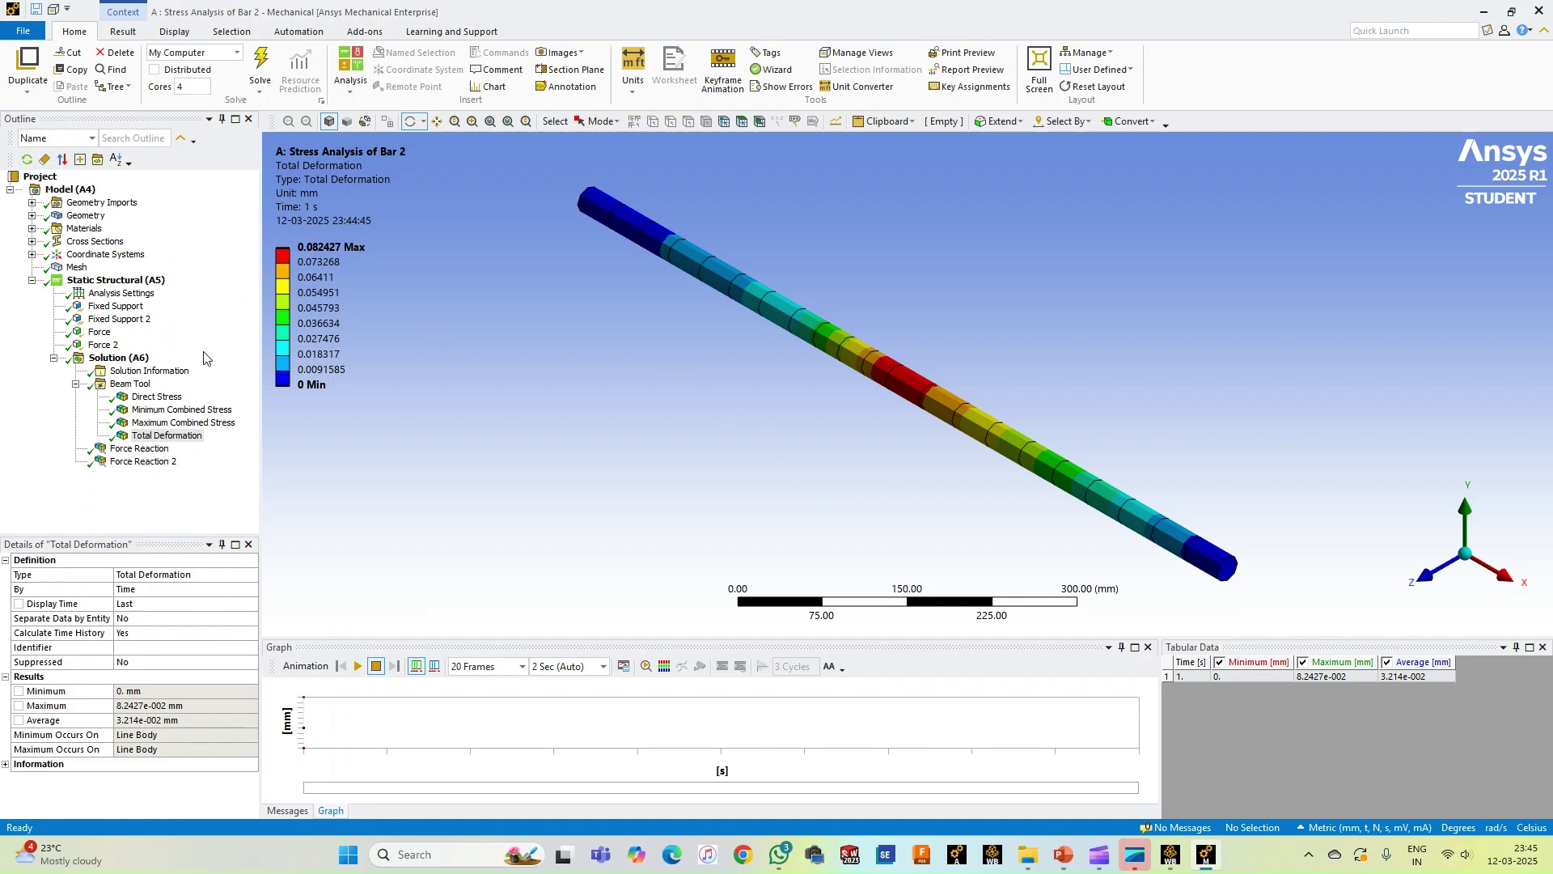
# Export the Direct Stress plot of the bar, without the graph, as a PNG image named Stress Plot in the Documents folder
pyautogui.click(157, 397)
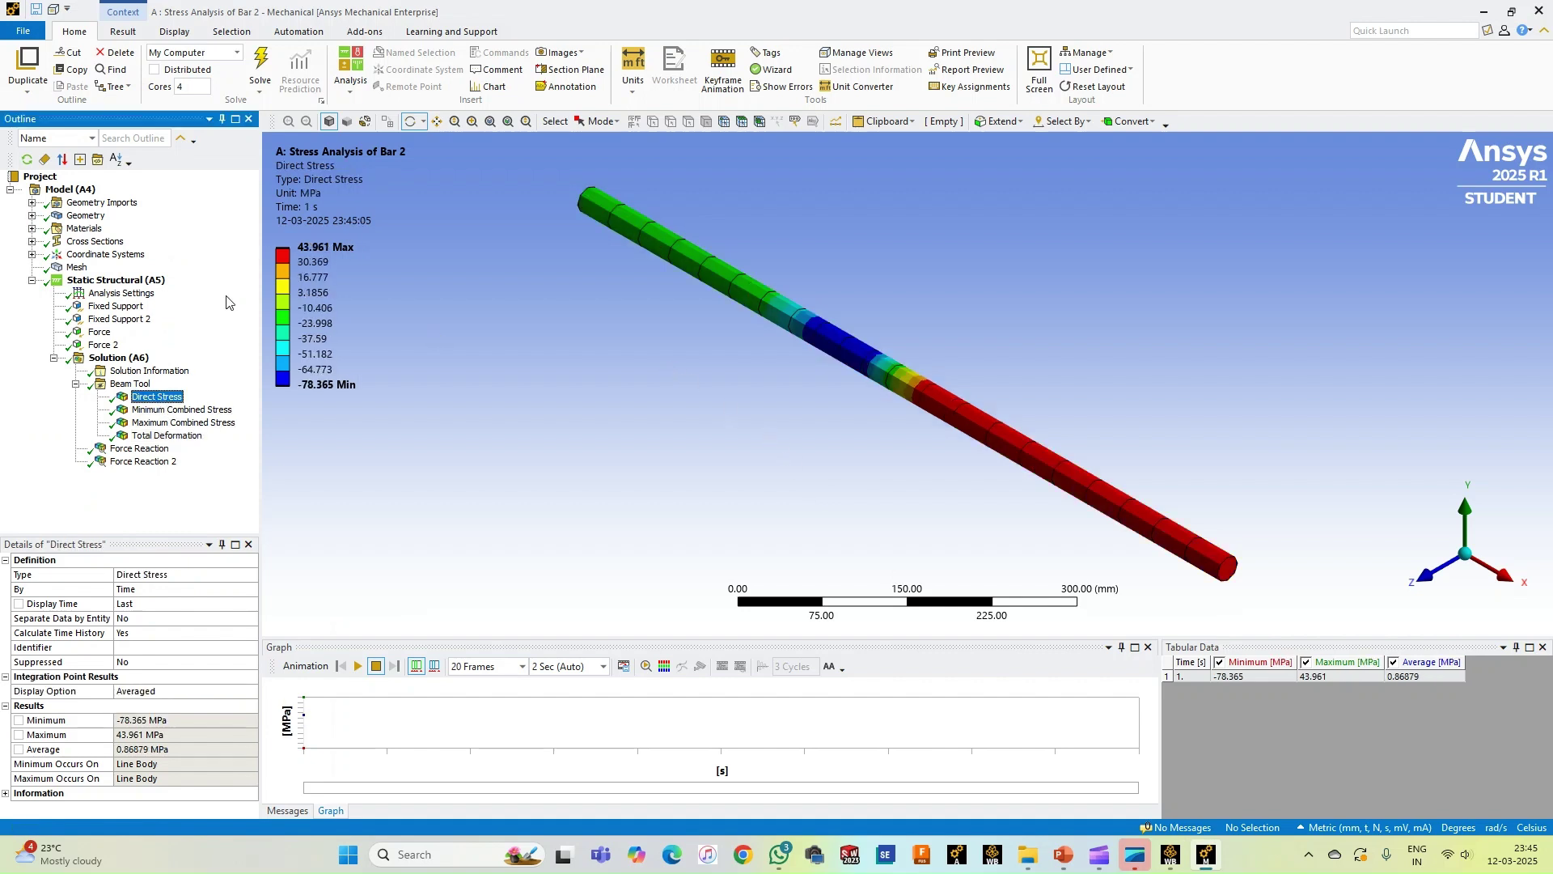
pyautogui.click(561, 53)
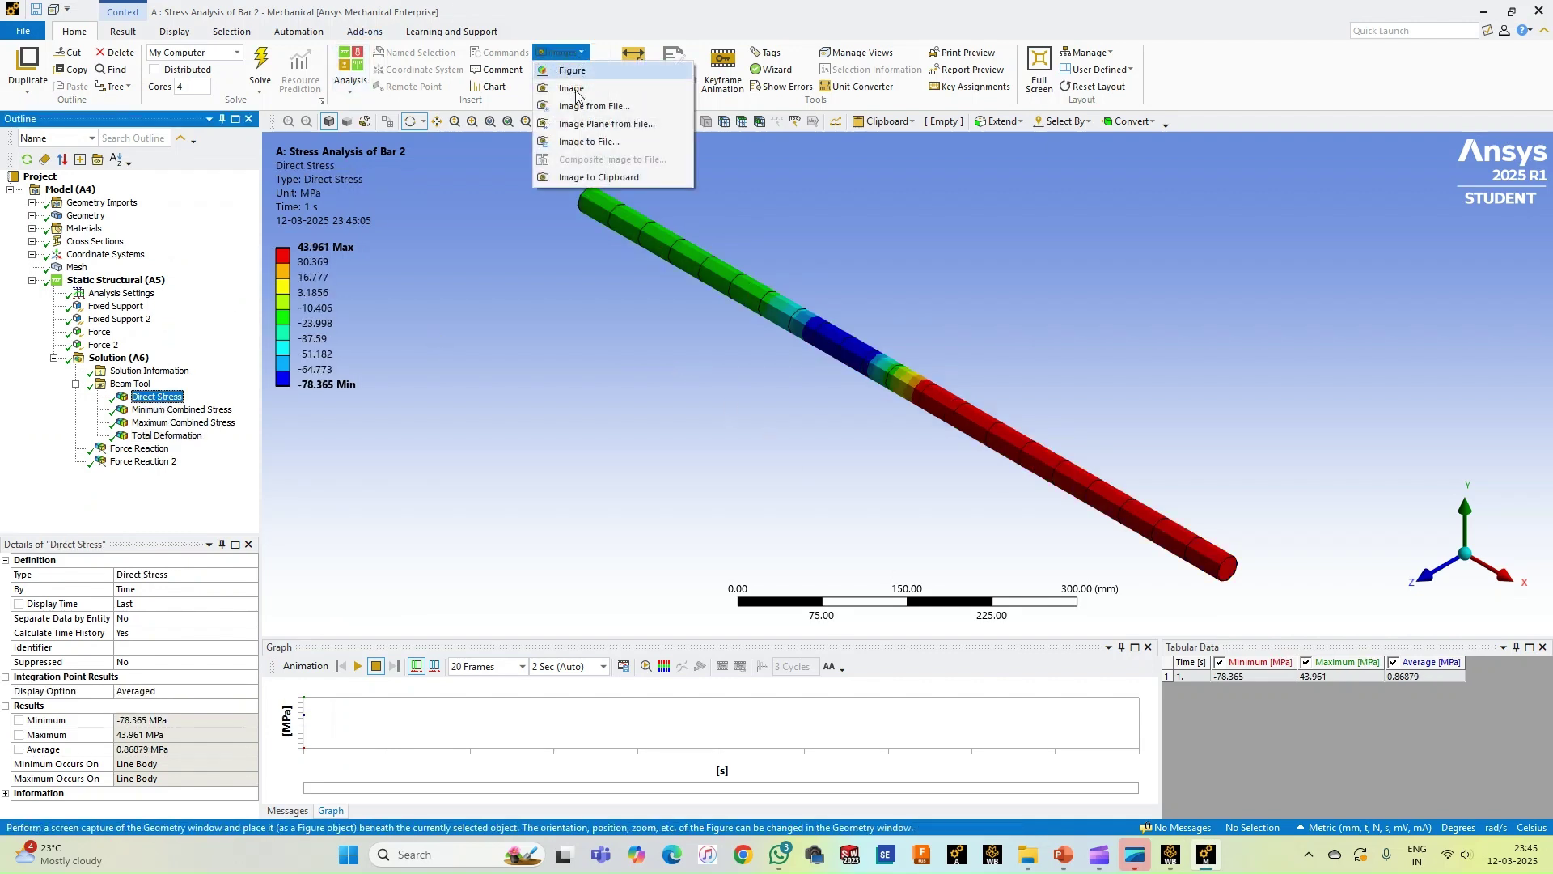
pyautogui.click(586, 142)
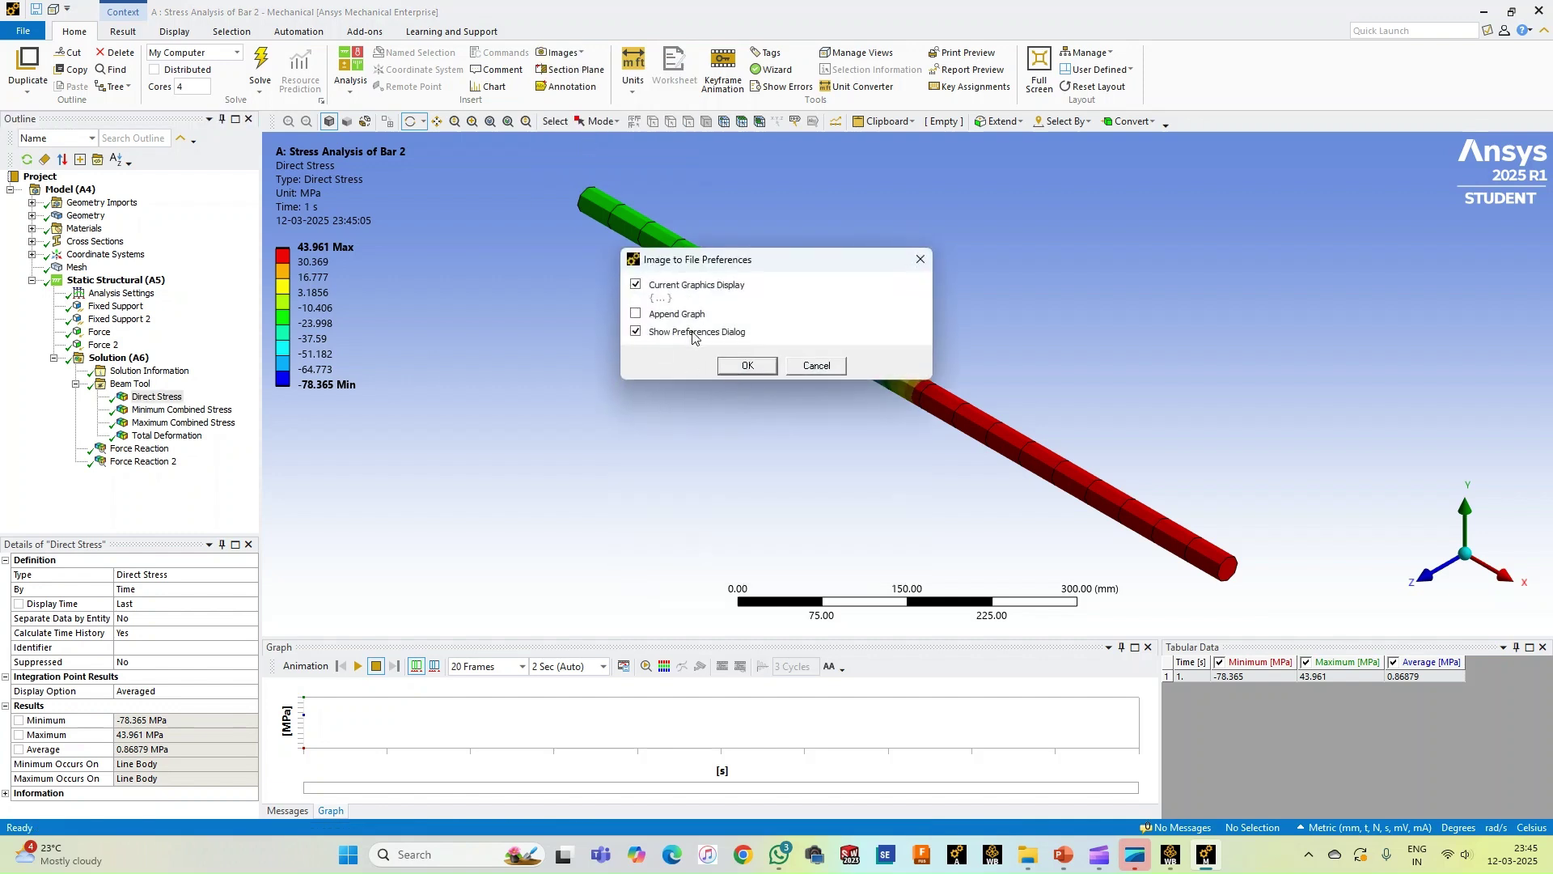
pyautogui.click(729, 363)
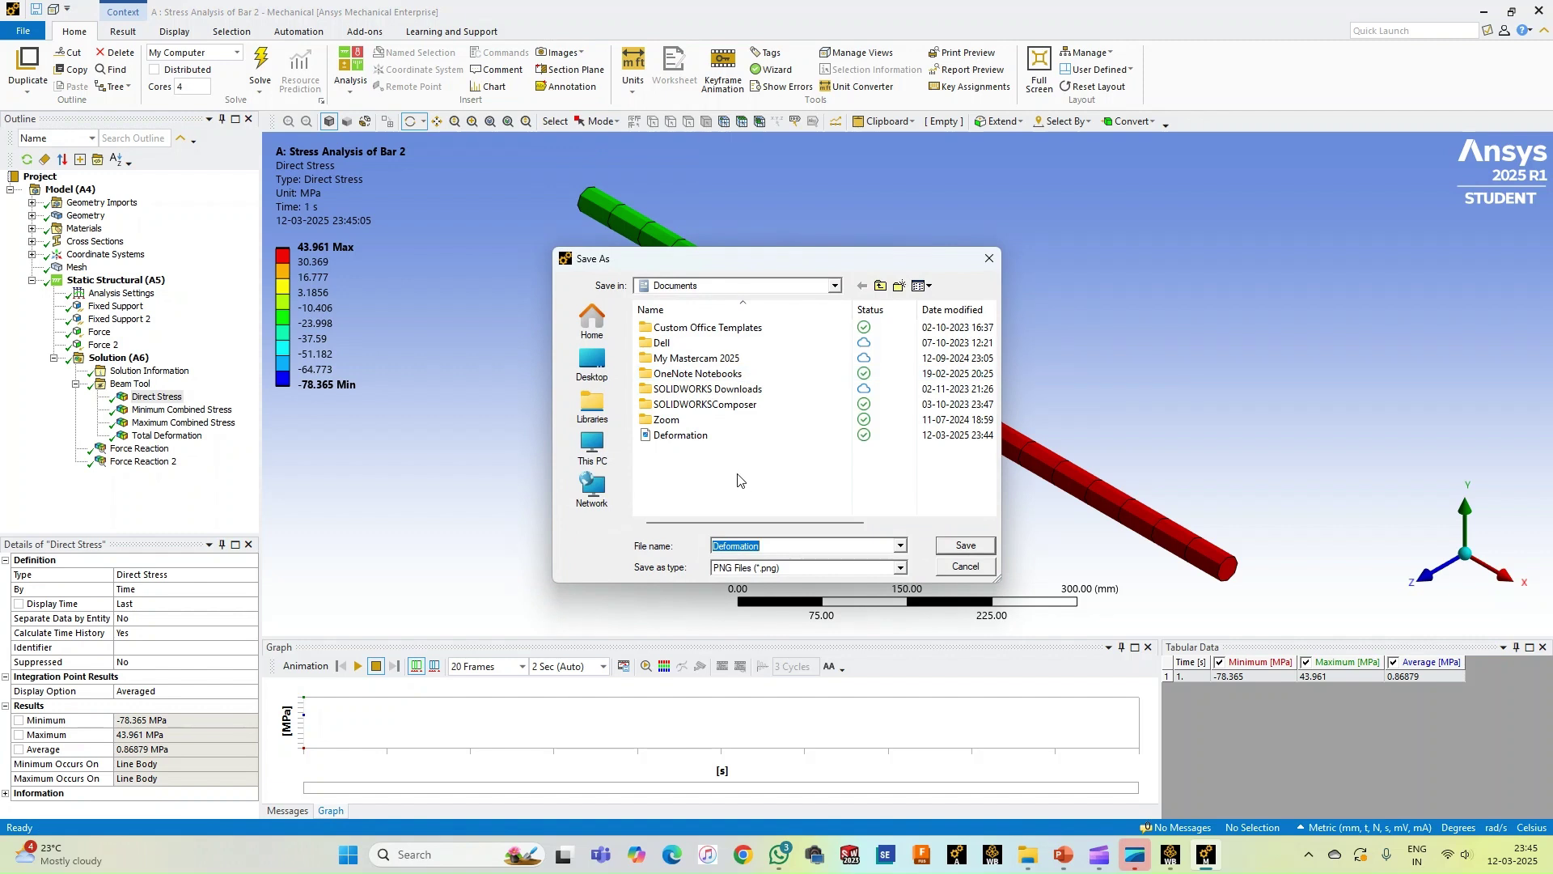
pyautogui.write('St')
pyautogui.click(966, 545)
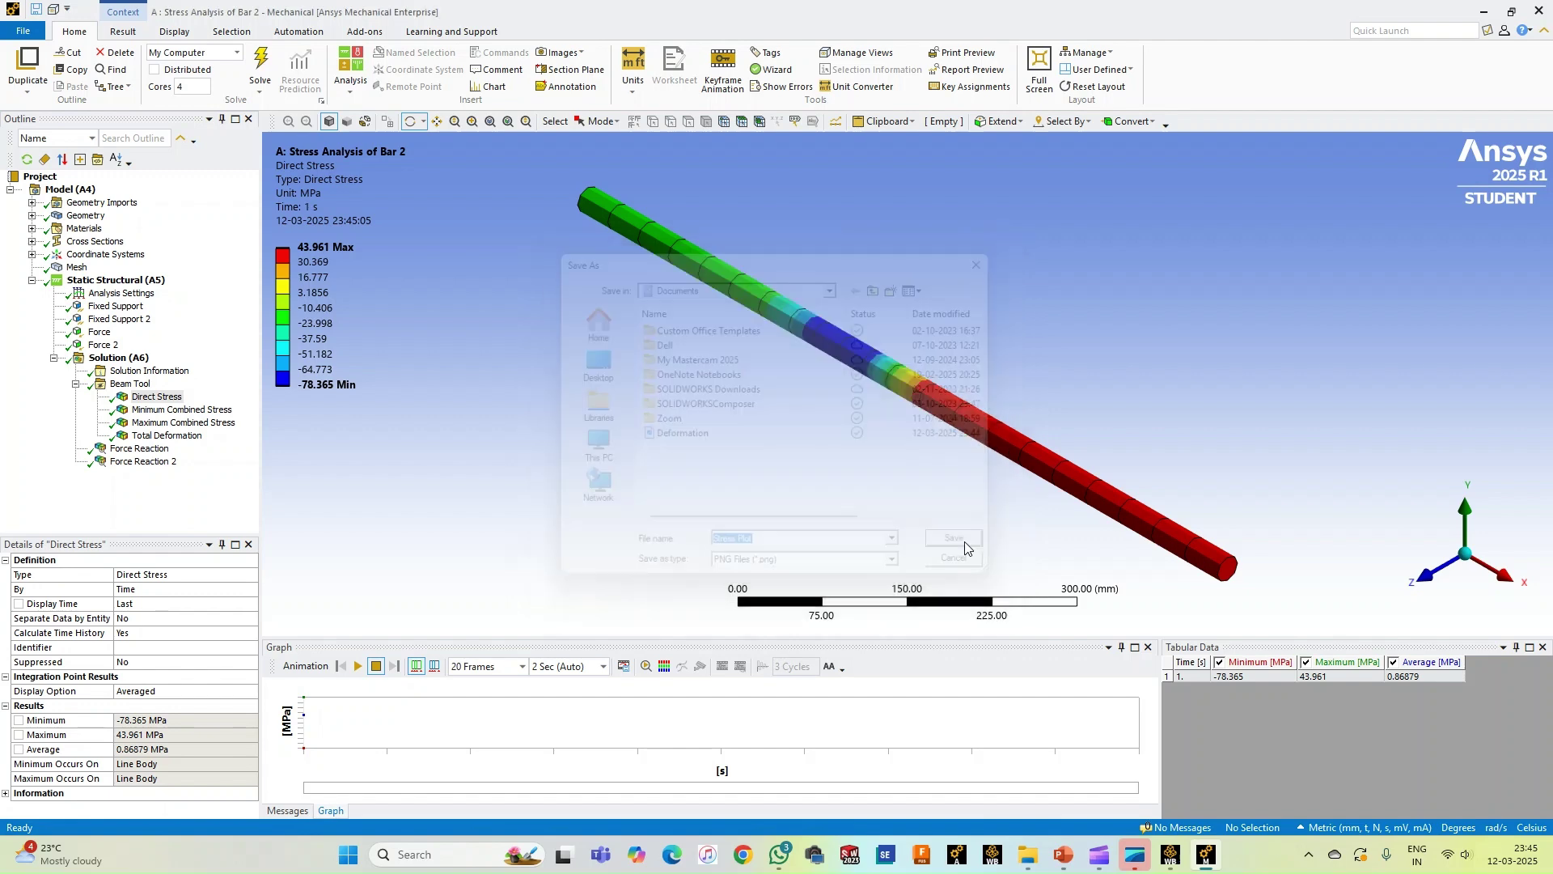
# Review the Force Reaction and Force Reaction 2 results at the two fixed ends of the bar
pyautogui.click(138, 448)
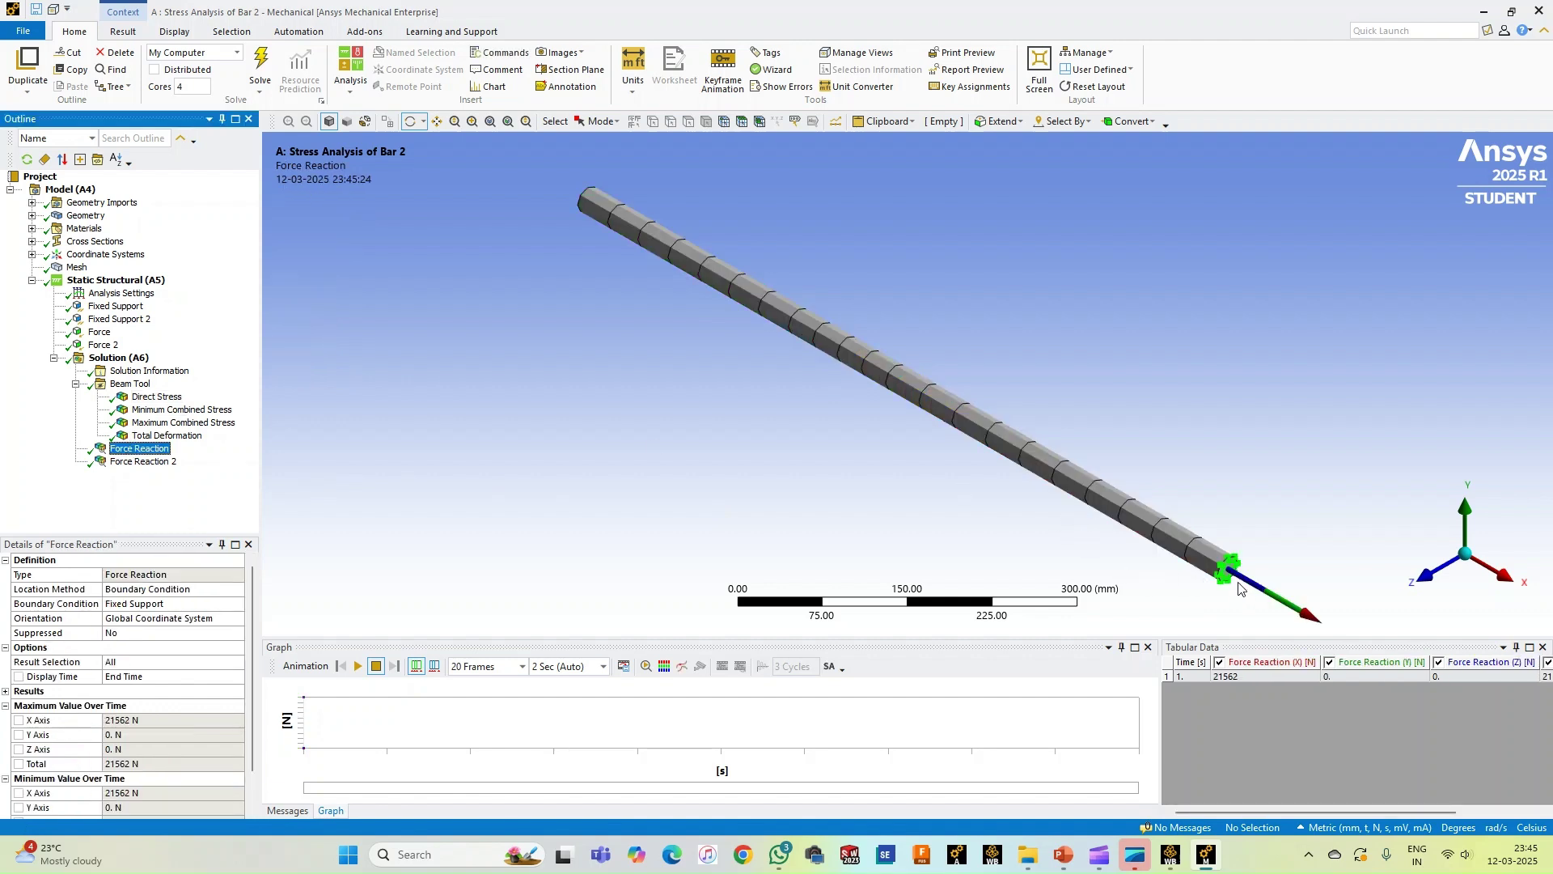
pyautogui.click(144, 463)
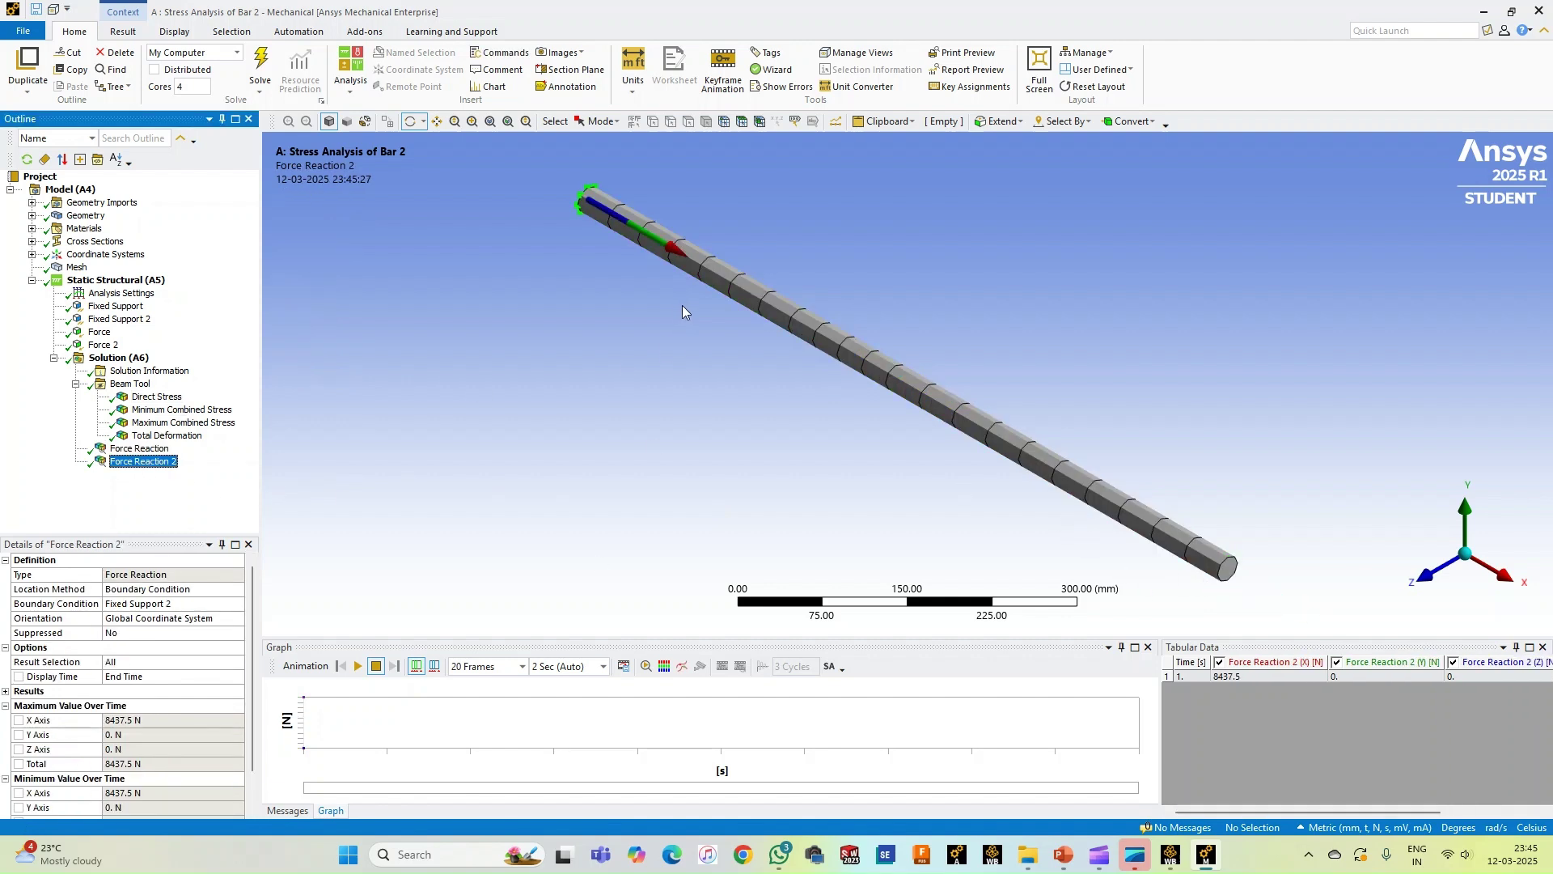